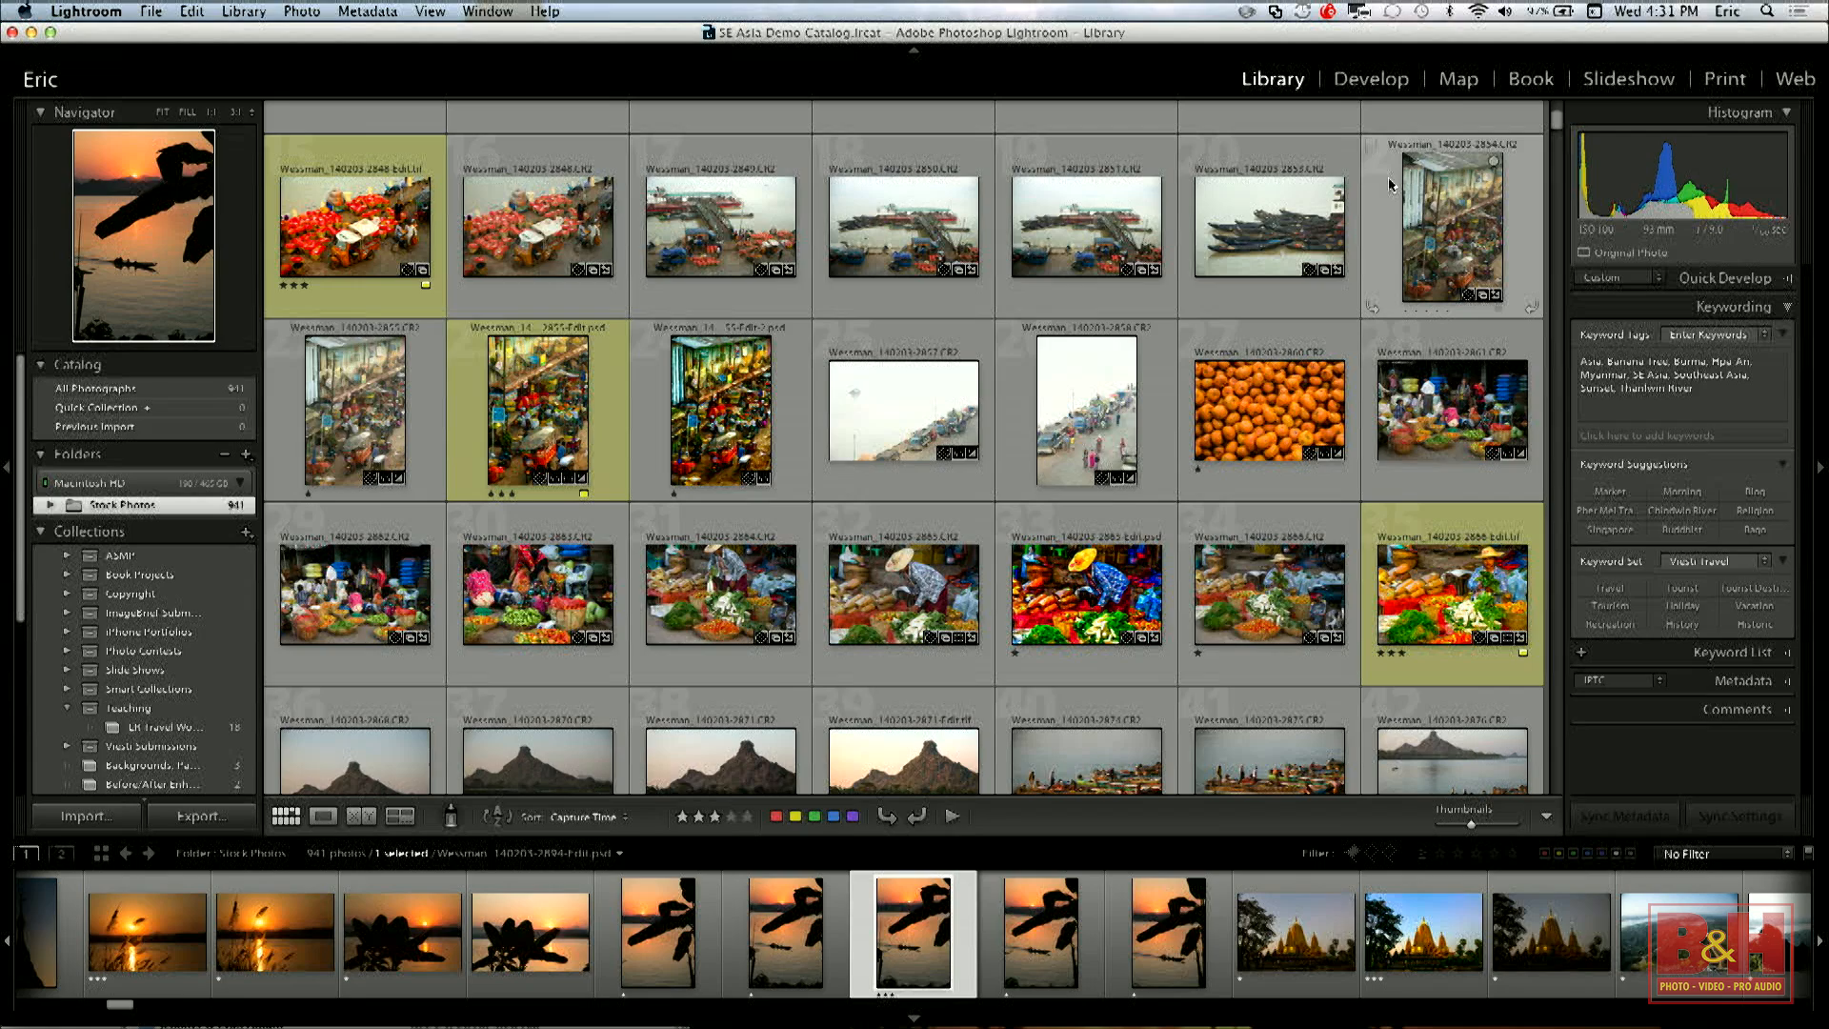
Open the catalog's first photo in the Library loupe view, look through the reclining Buddha shots and return to the first one.
scroll(1392, 186, "up", 5)
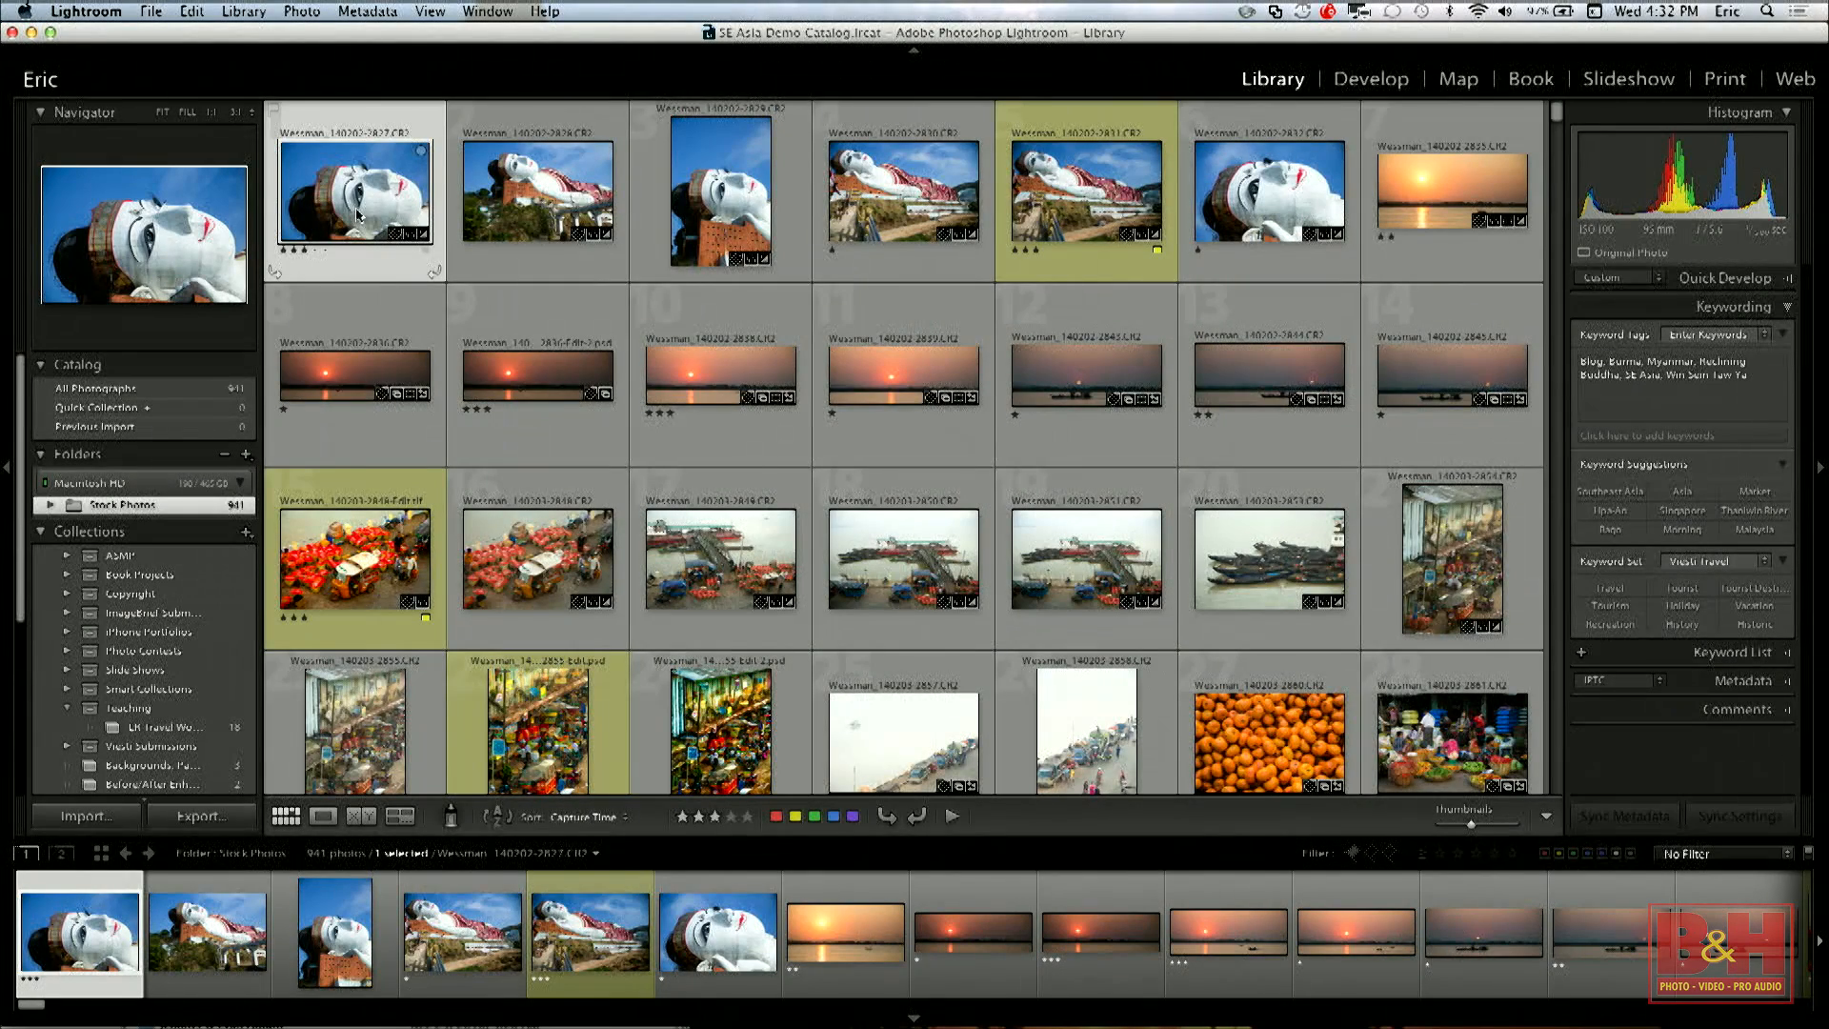
double_click(358, 215)
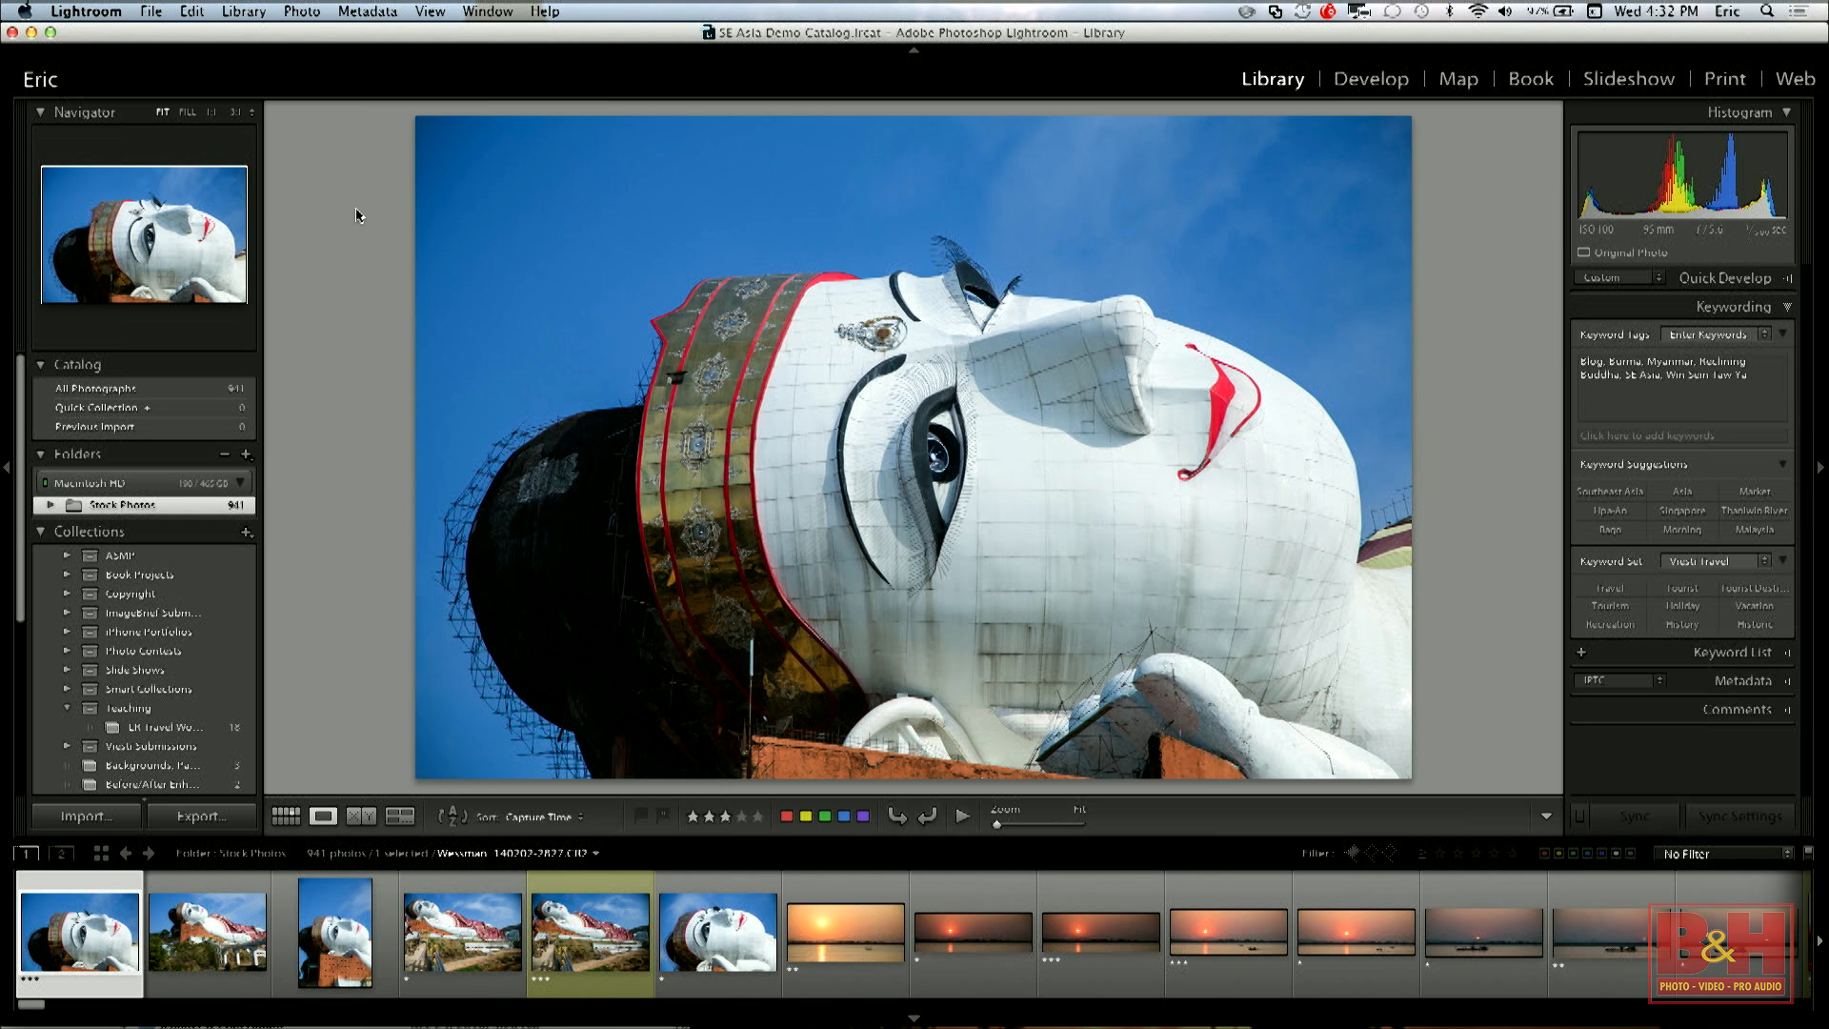
key("Right")
key("Right")
key("Right")
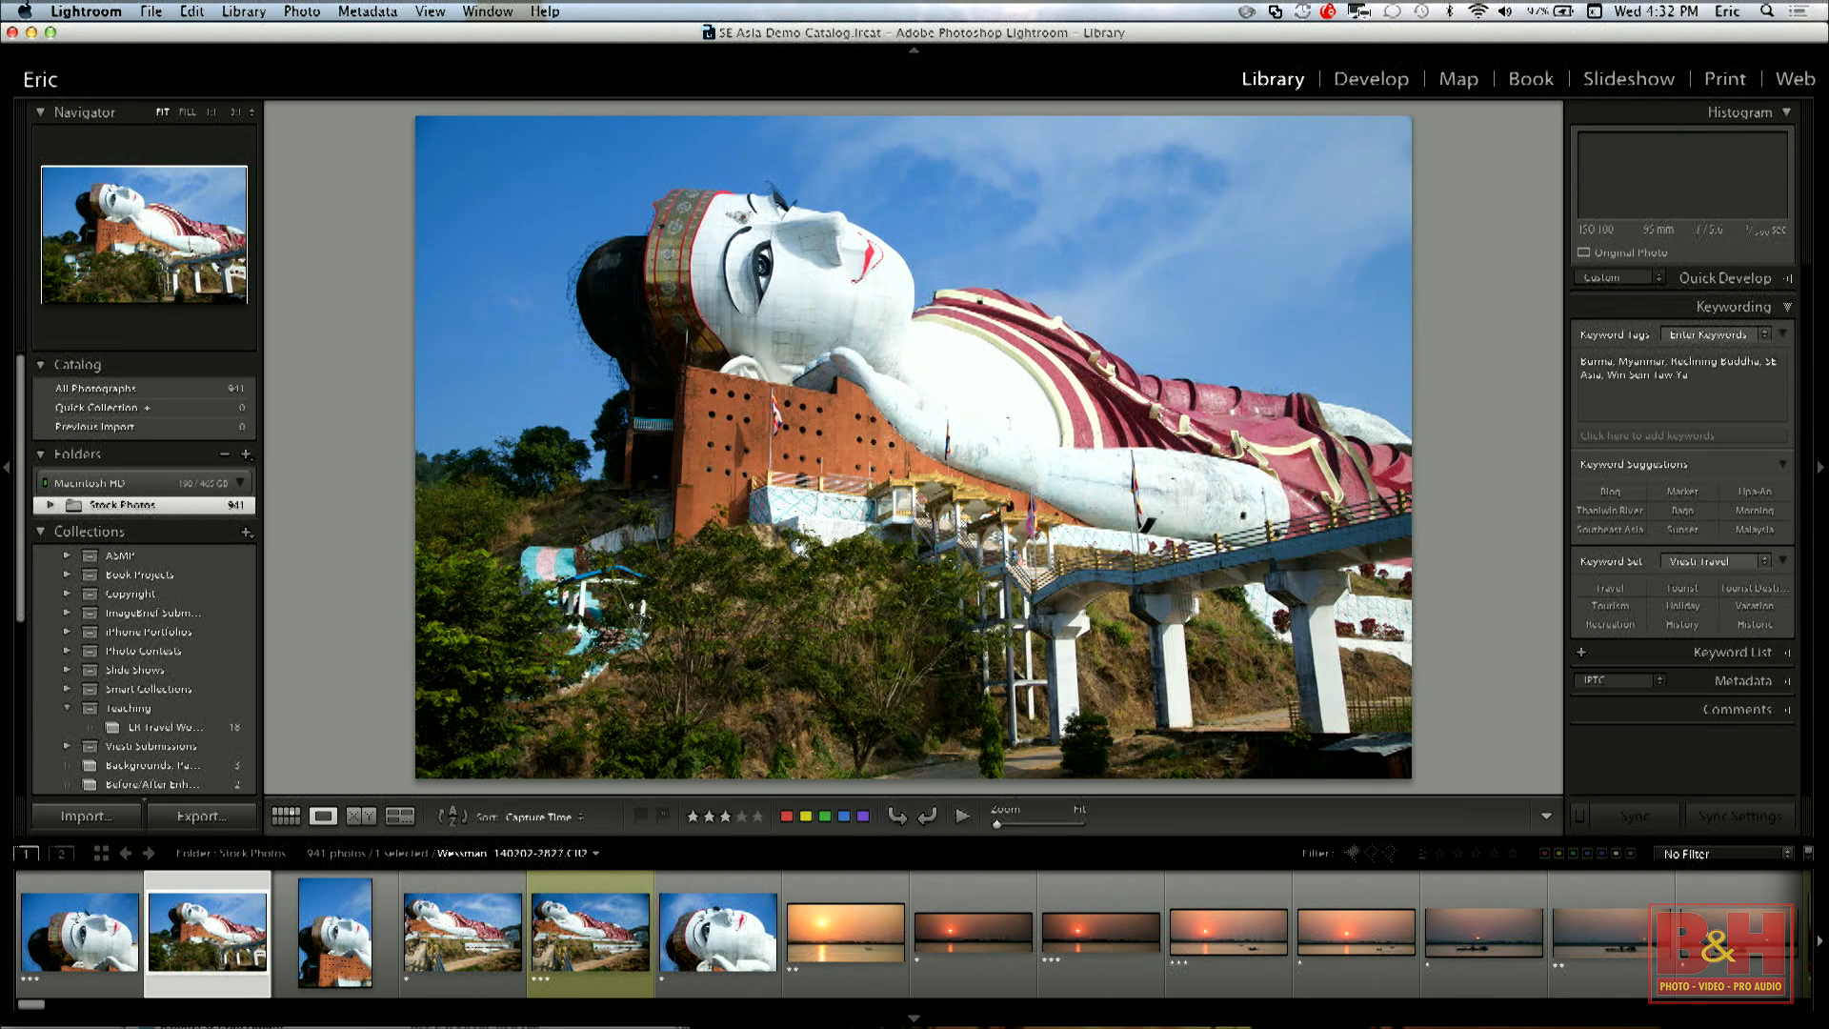
key("Right")
key("Right")
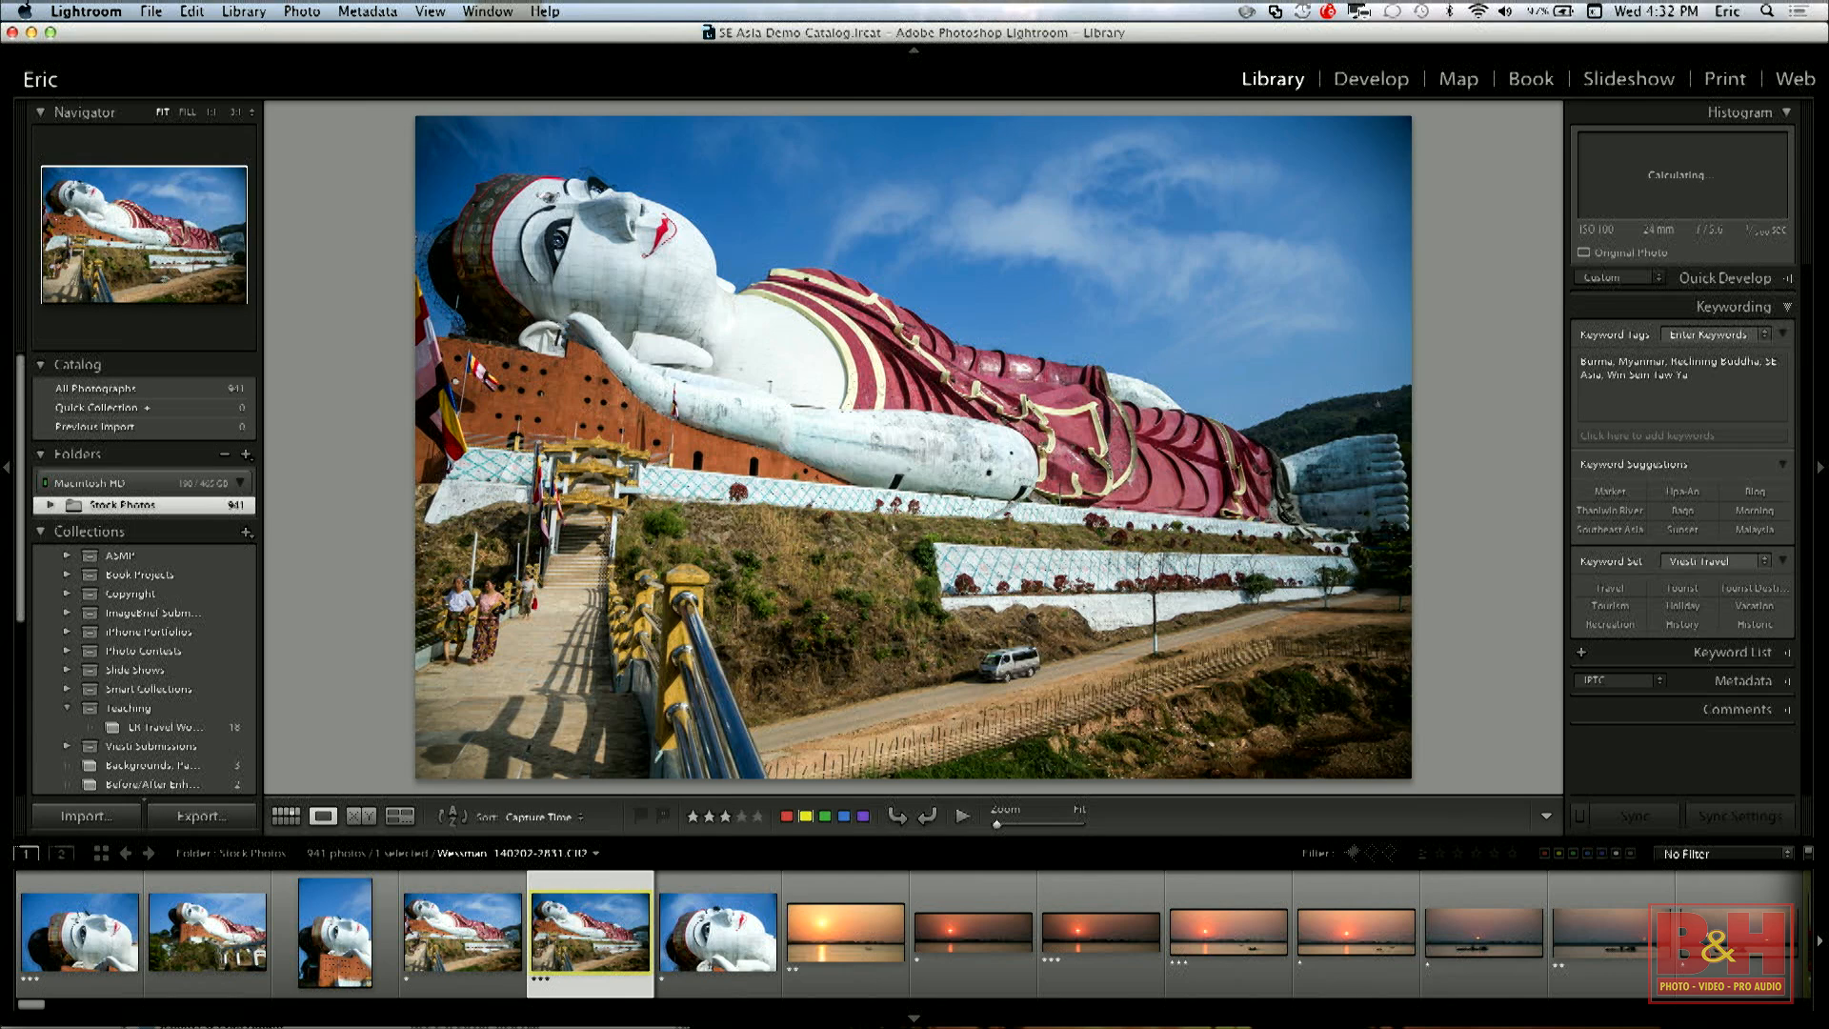
left_click(83, 916)
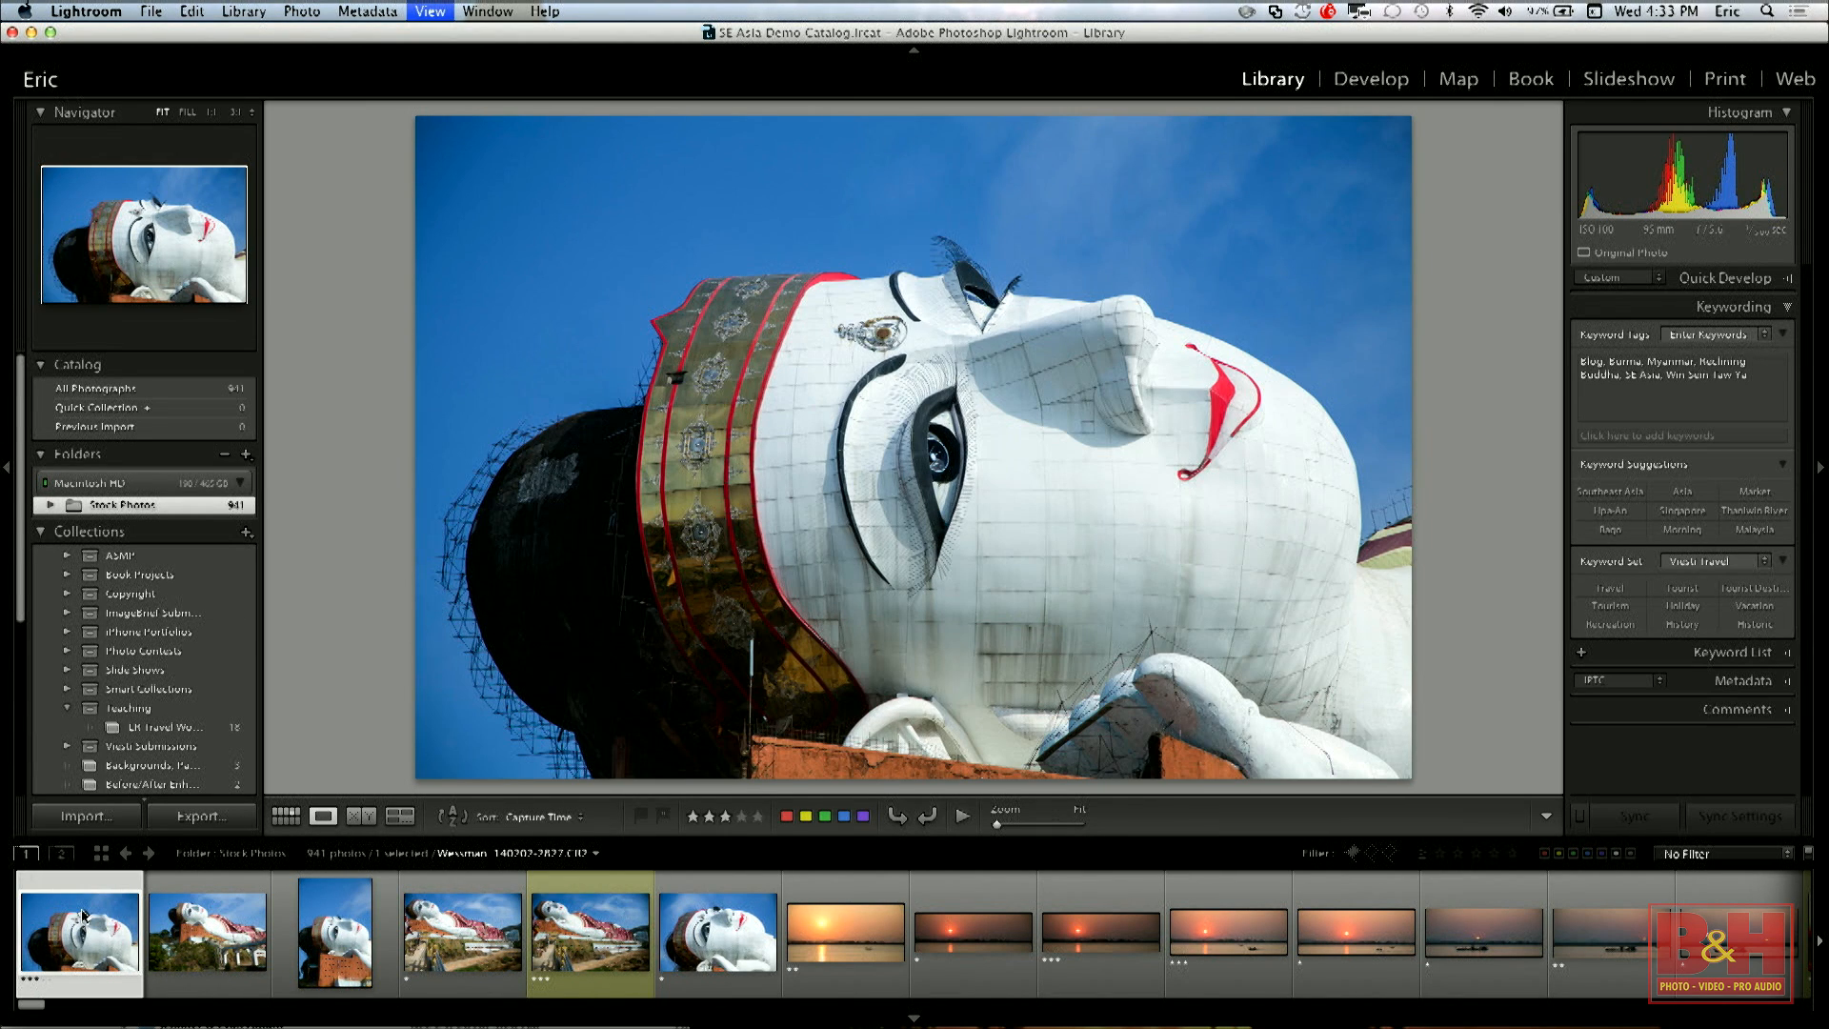
Switch to the Develop module, step through the reclining Buddha photos there and return to the first one.
key("d")
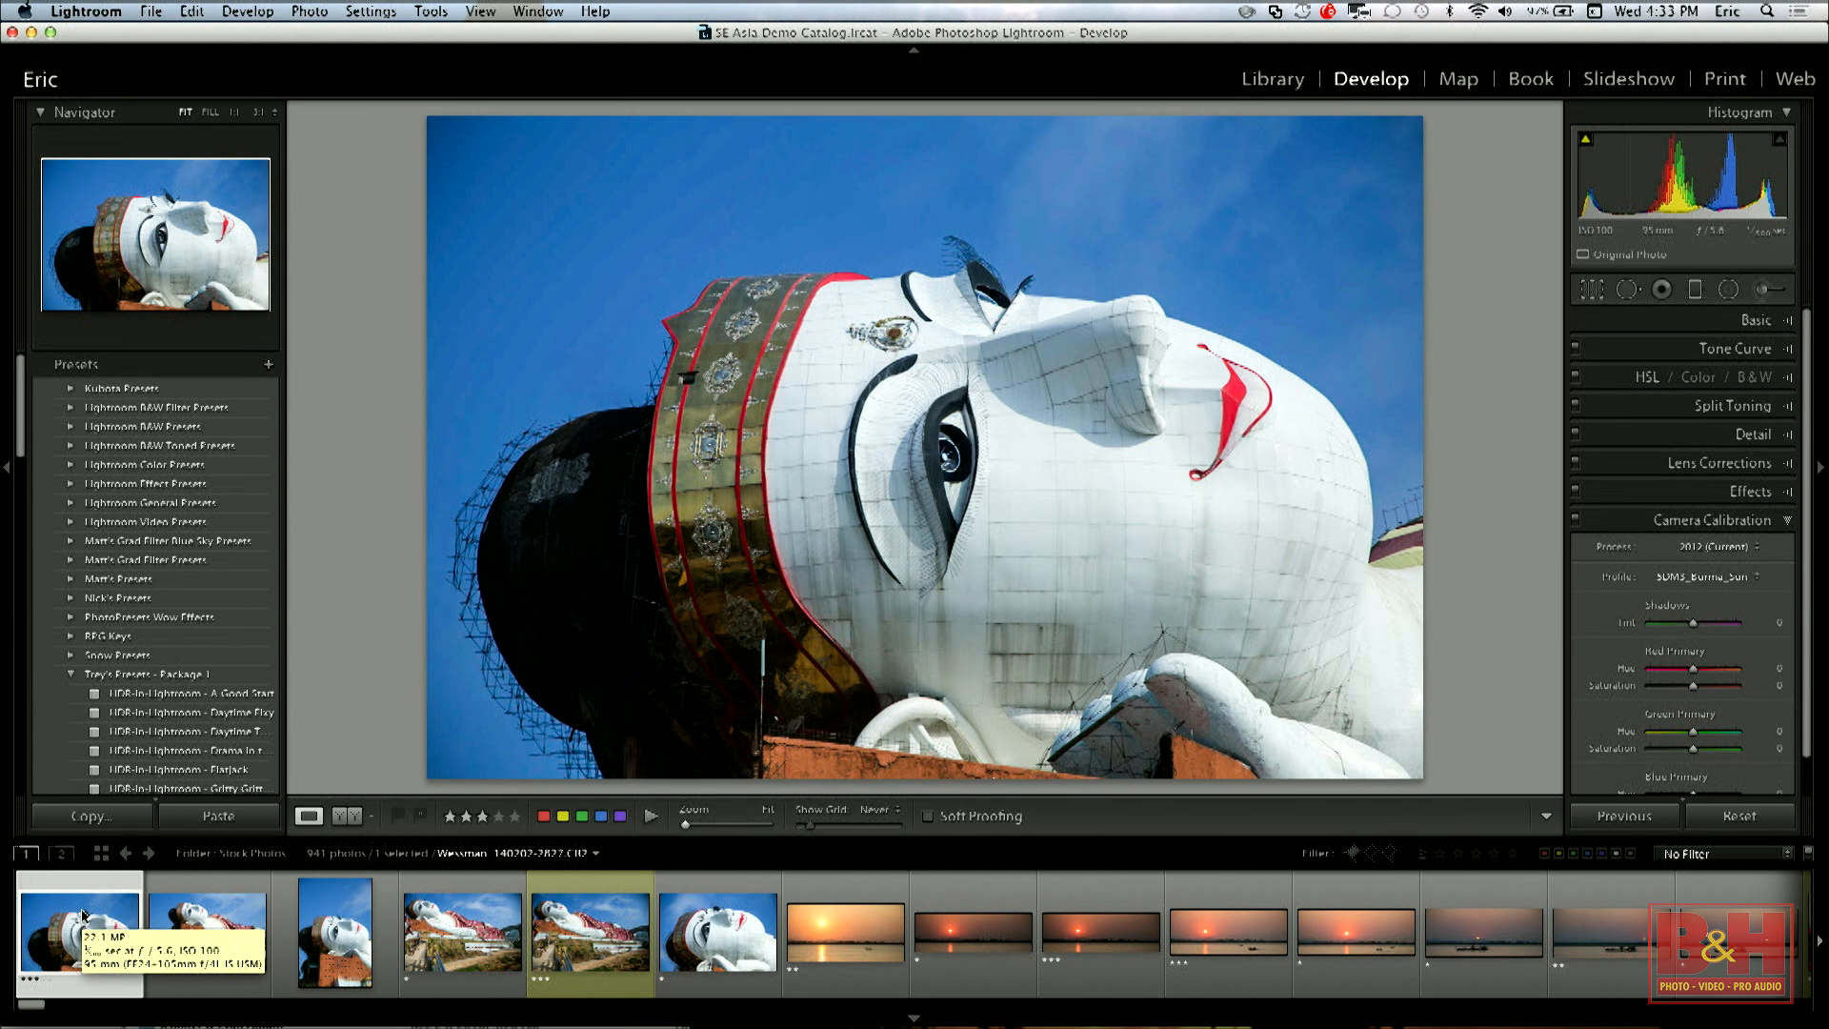
key("Right")
key("Right")
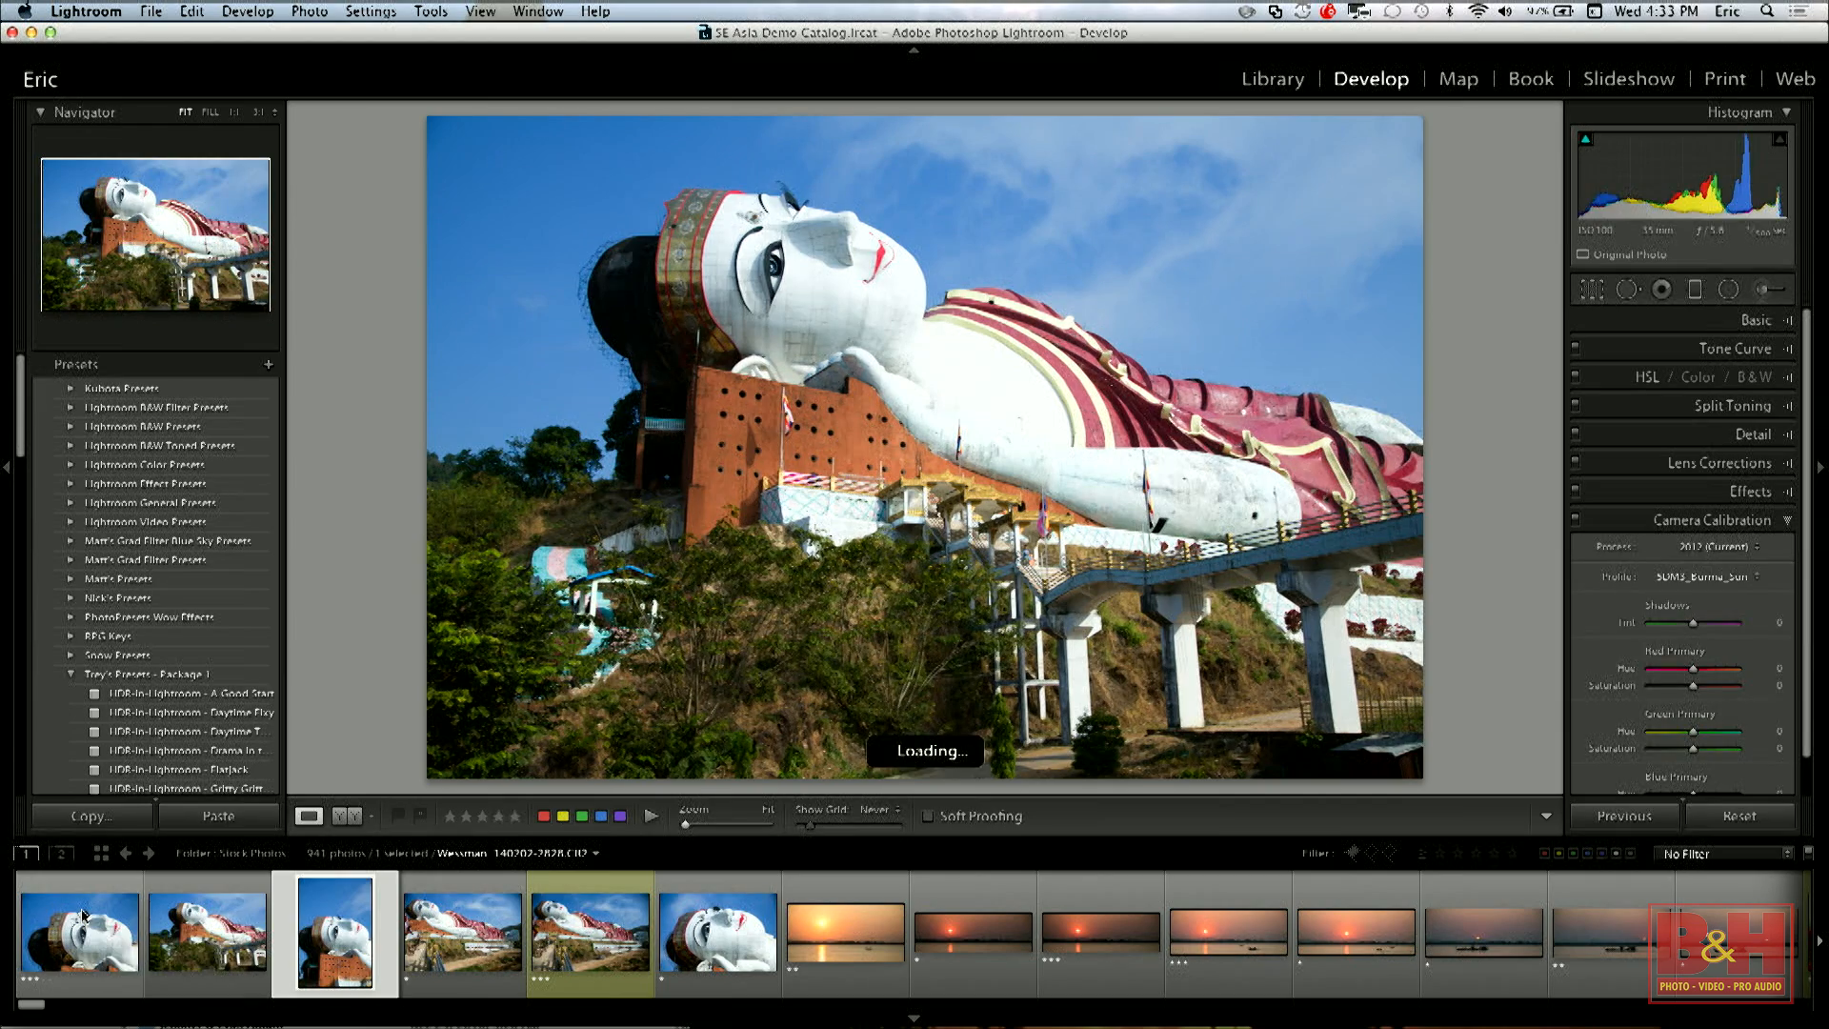
key("Right")
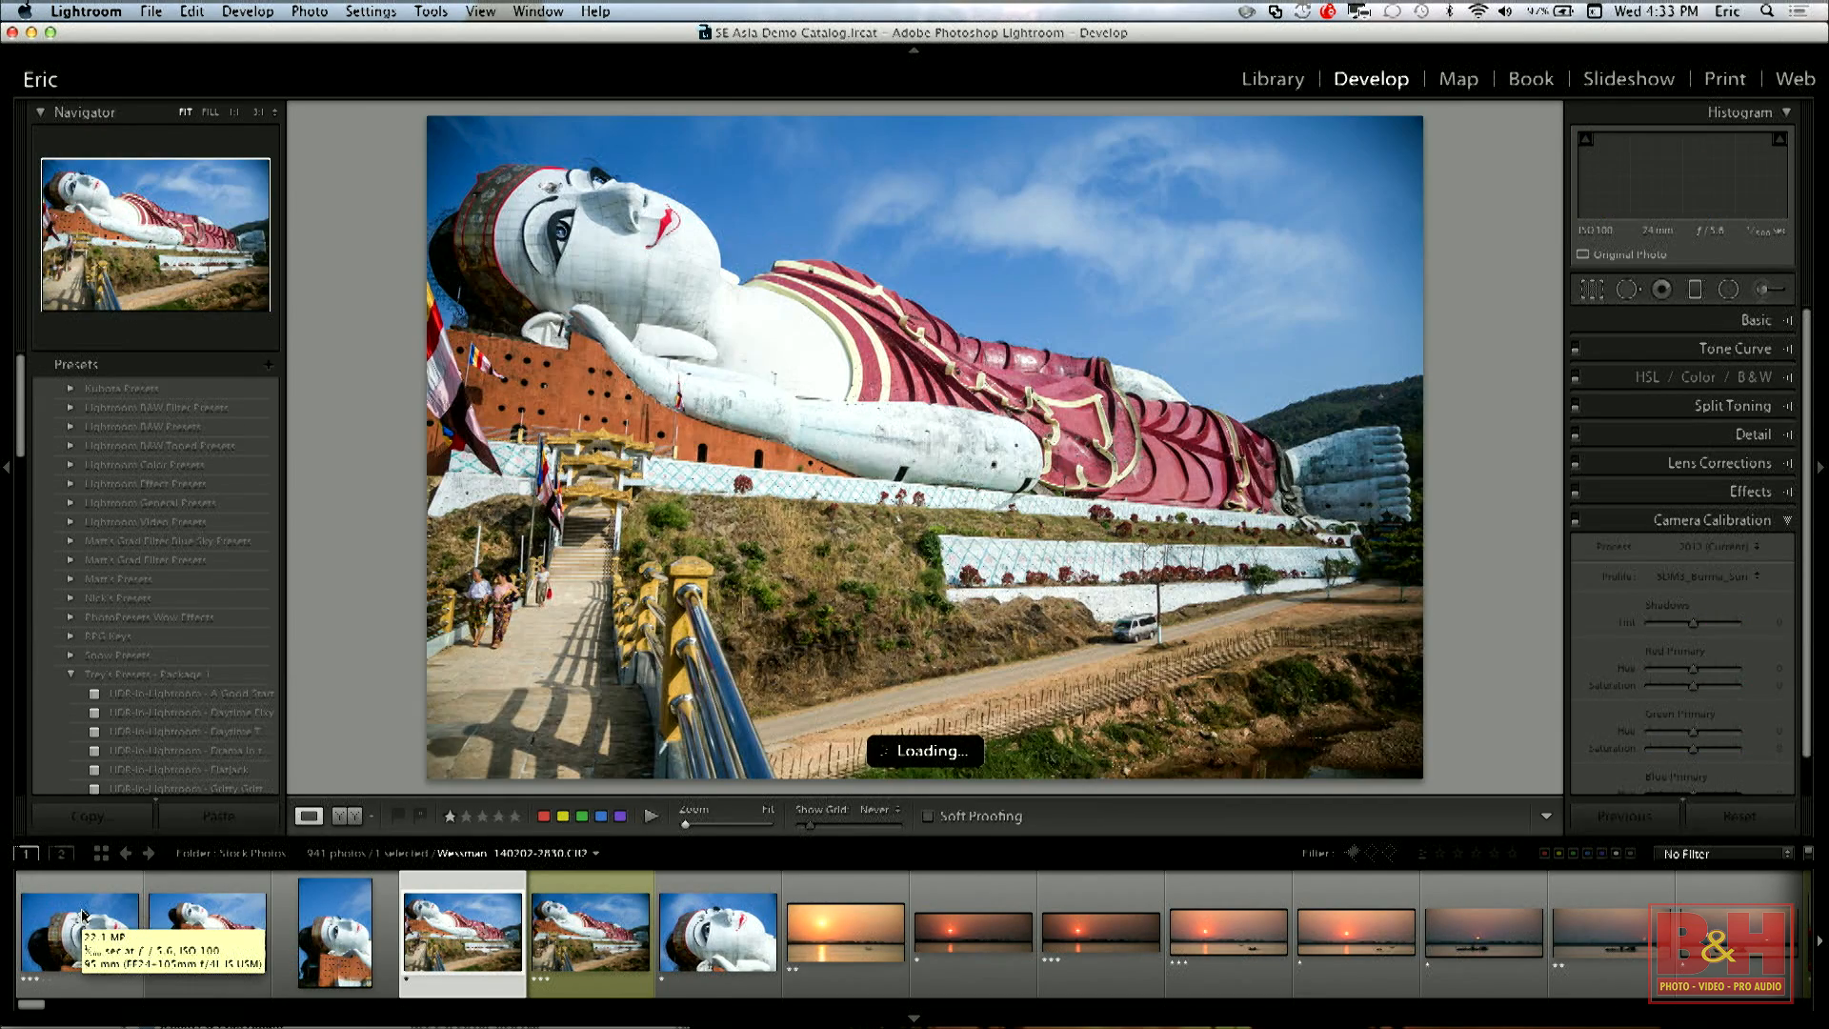
left_click(77, 921)
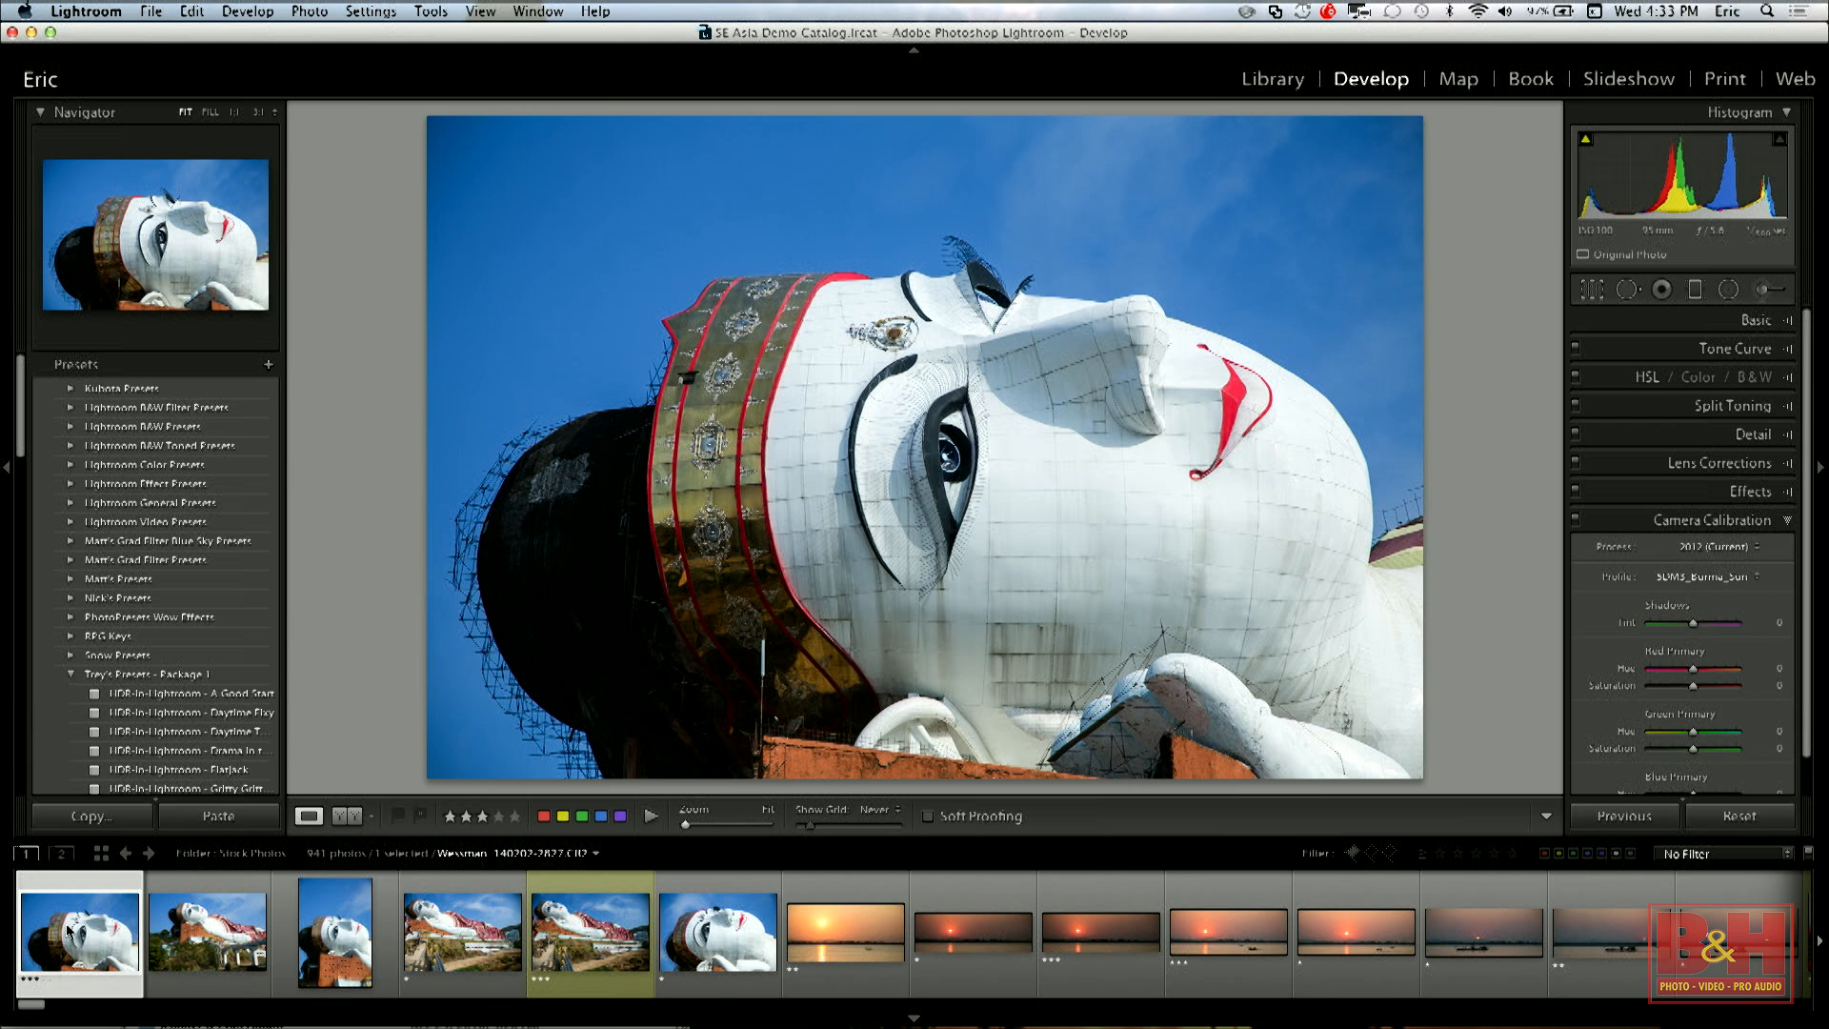
Return to the Library loupe view with Quick Develop expanded and flag the second reclining Buddha photo as rejected.
key("e")
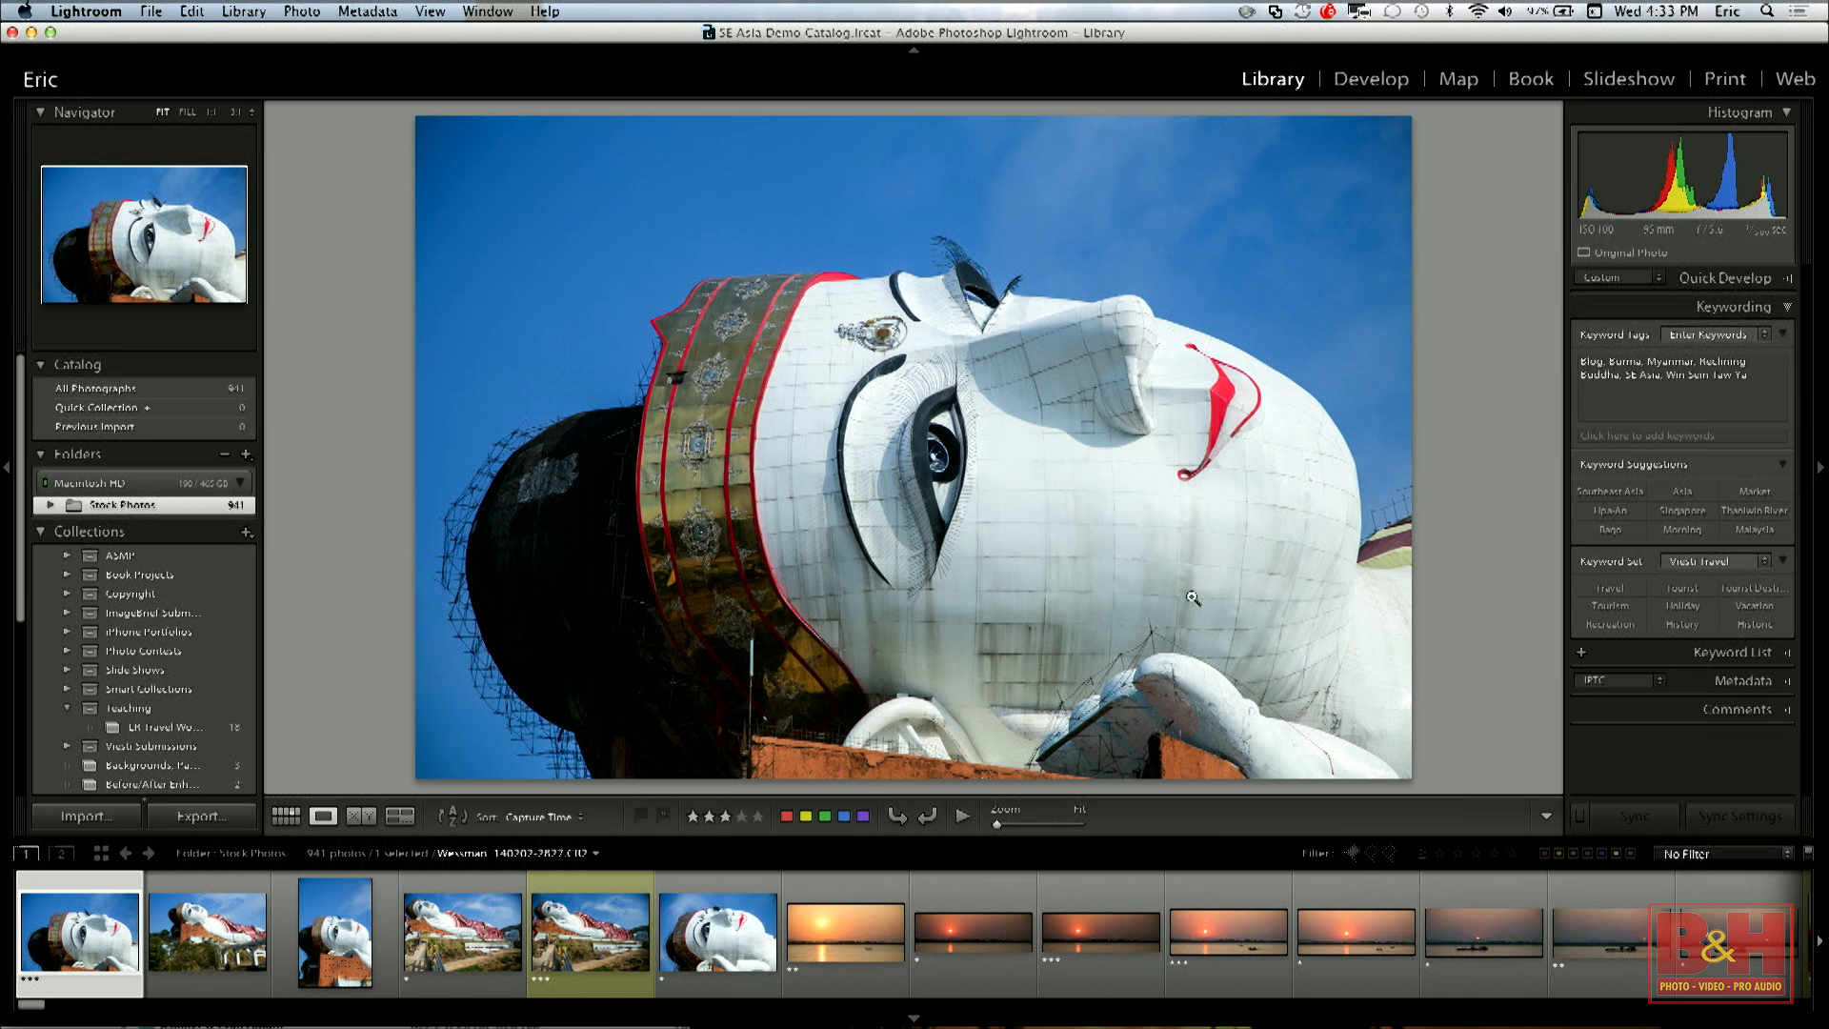
left_click(1714, 279)
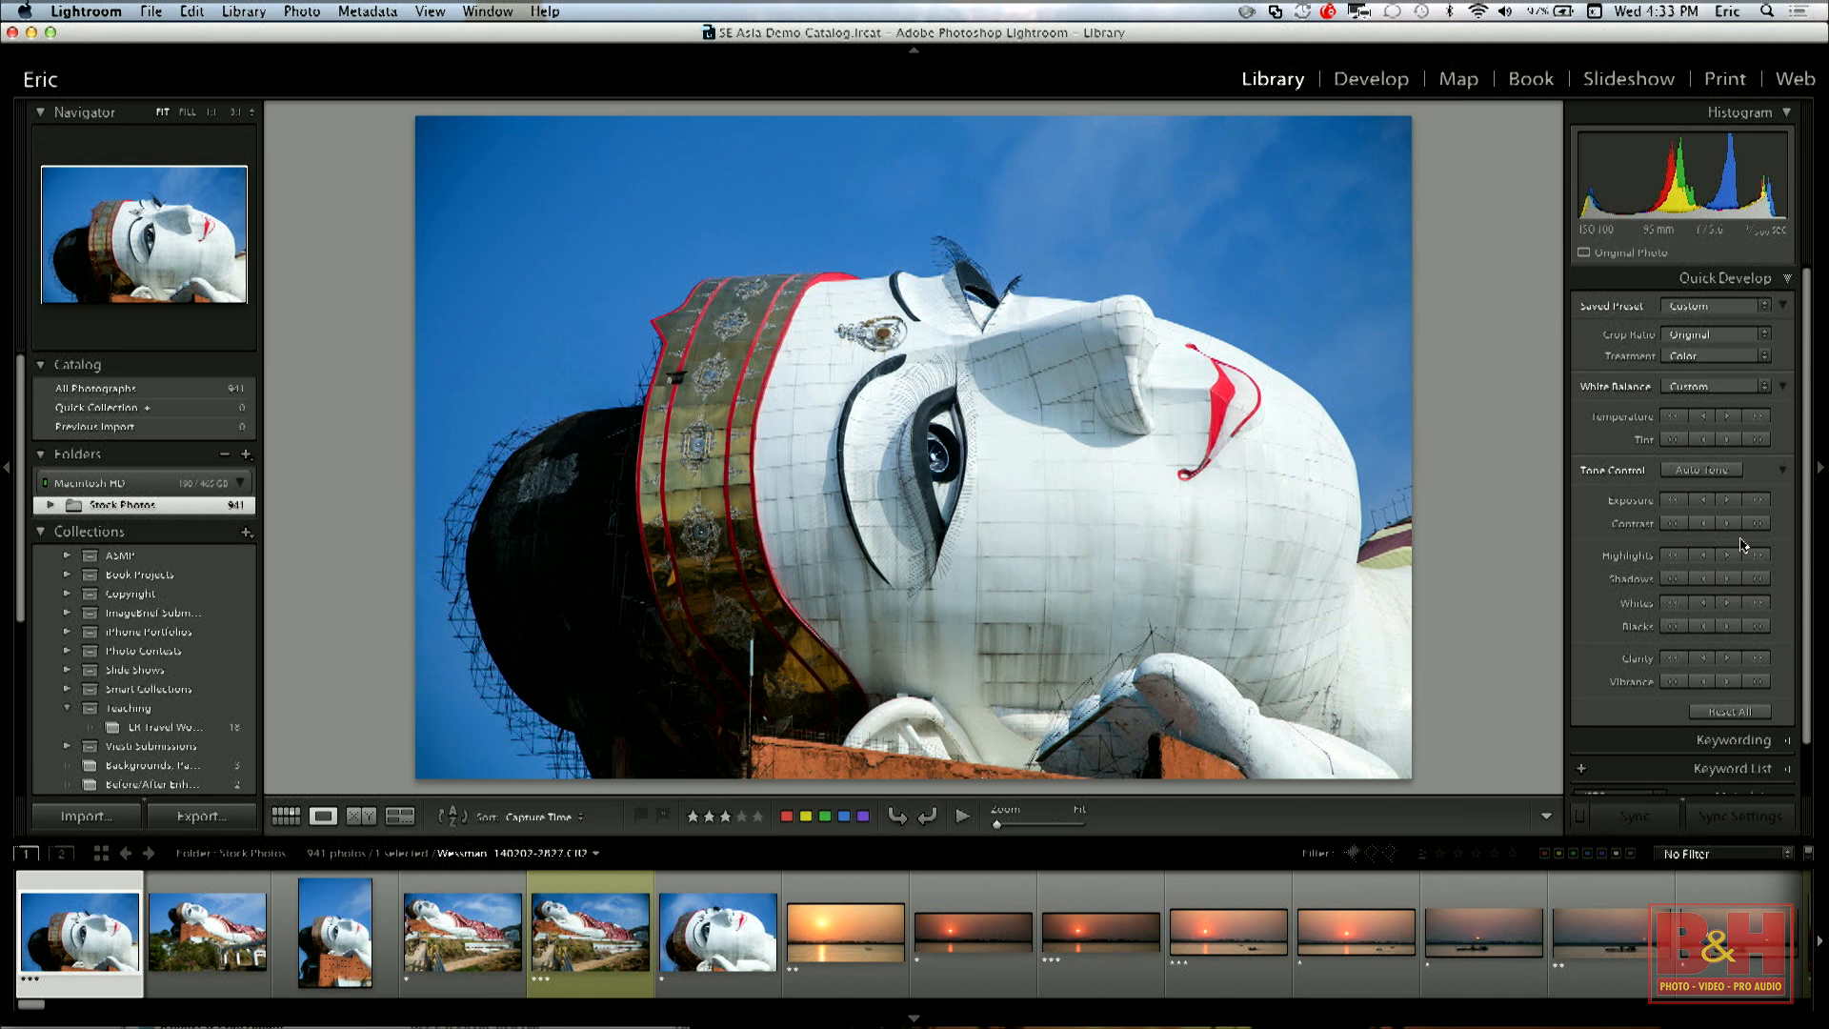
key("Right")
key("x")
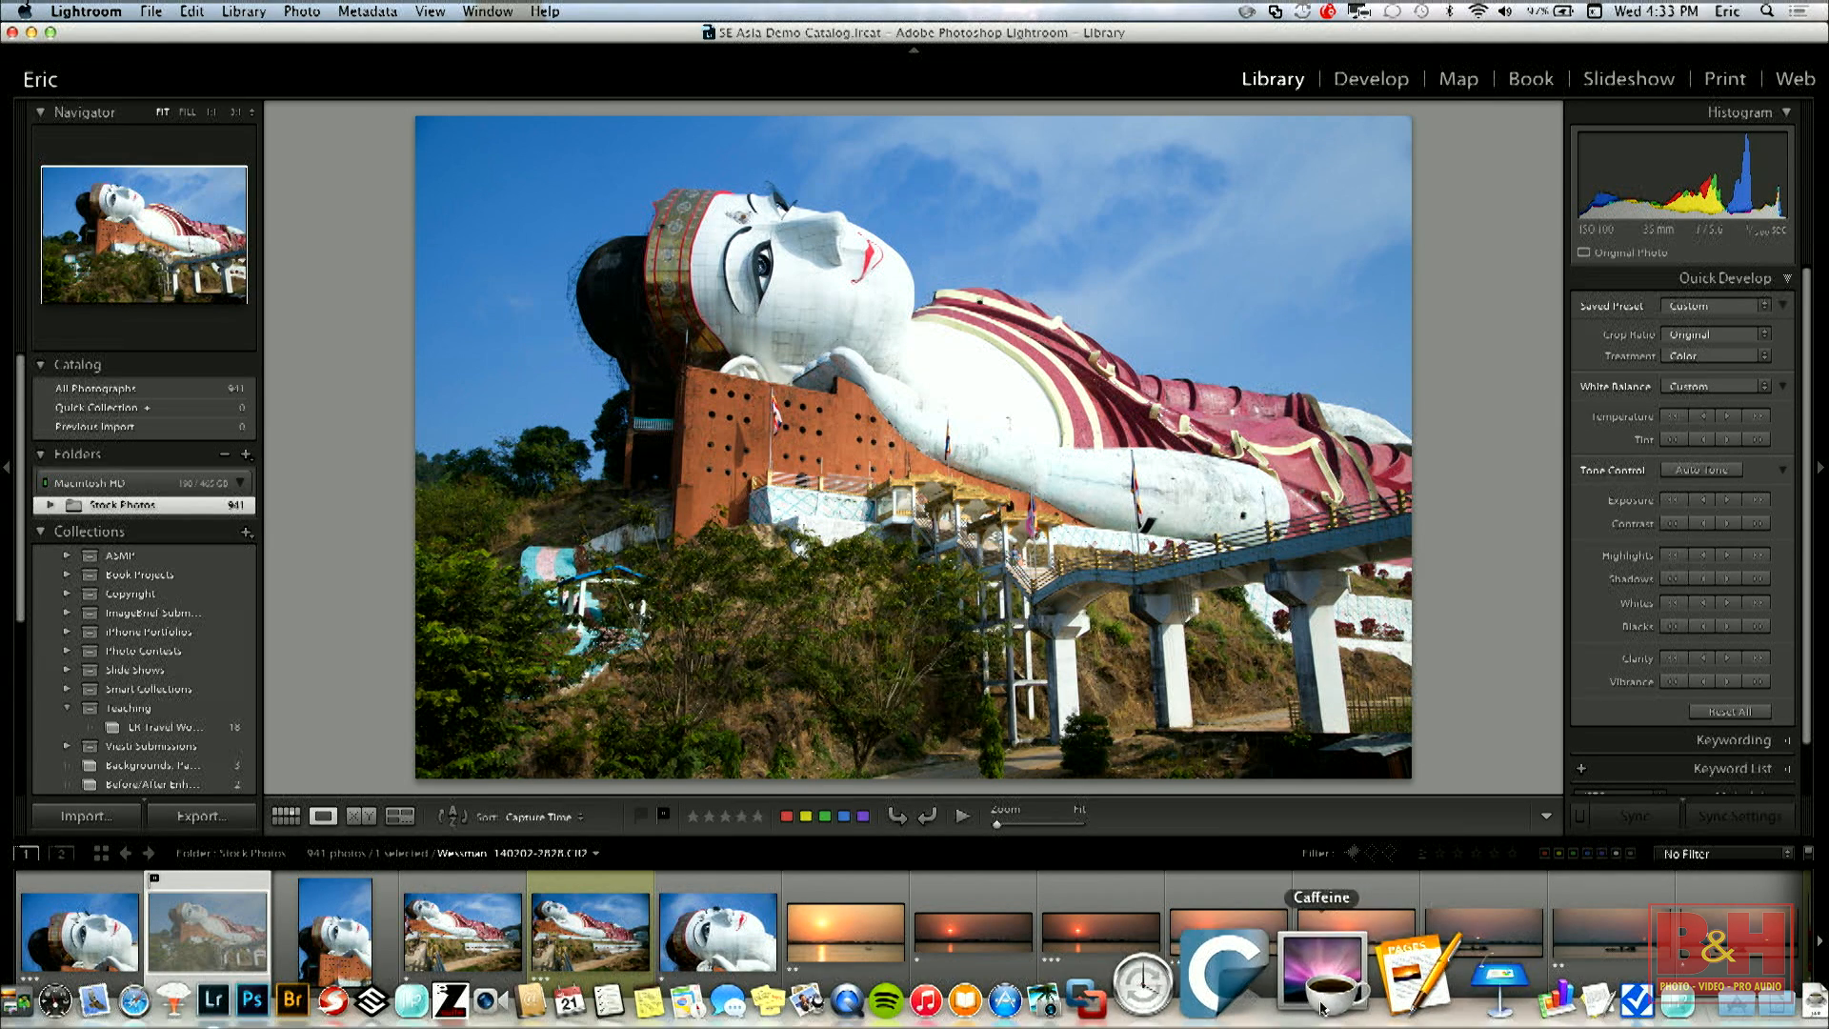
Filter the filmstrip to unflagged photos only and flag the vertical Buddha photo as rejected.
left_click(1372, 852)
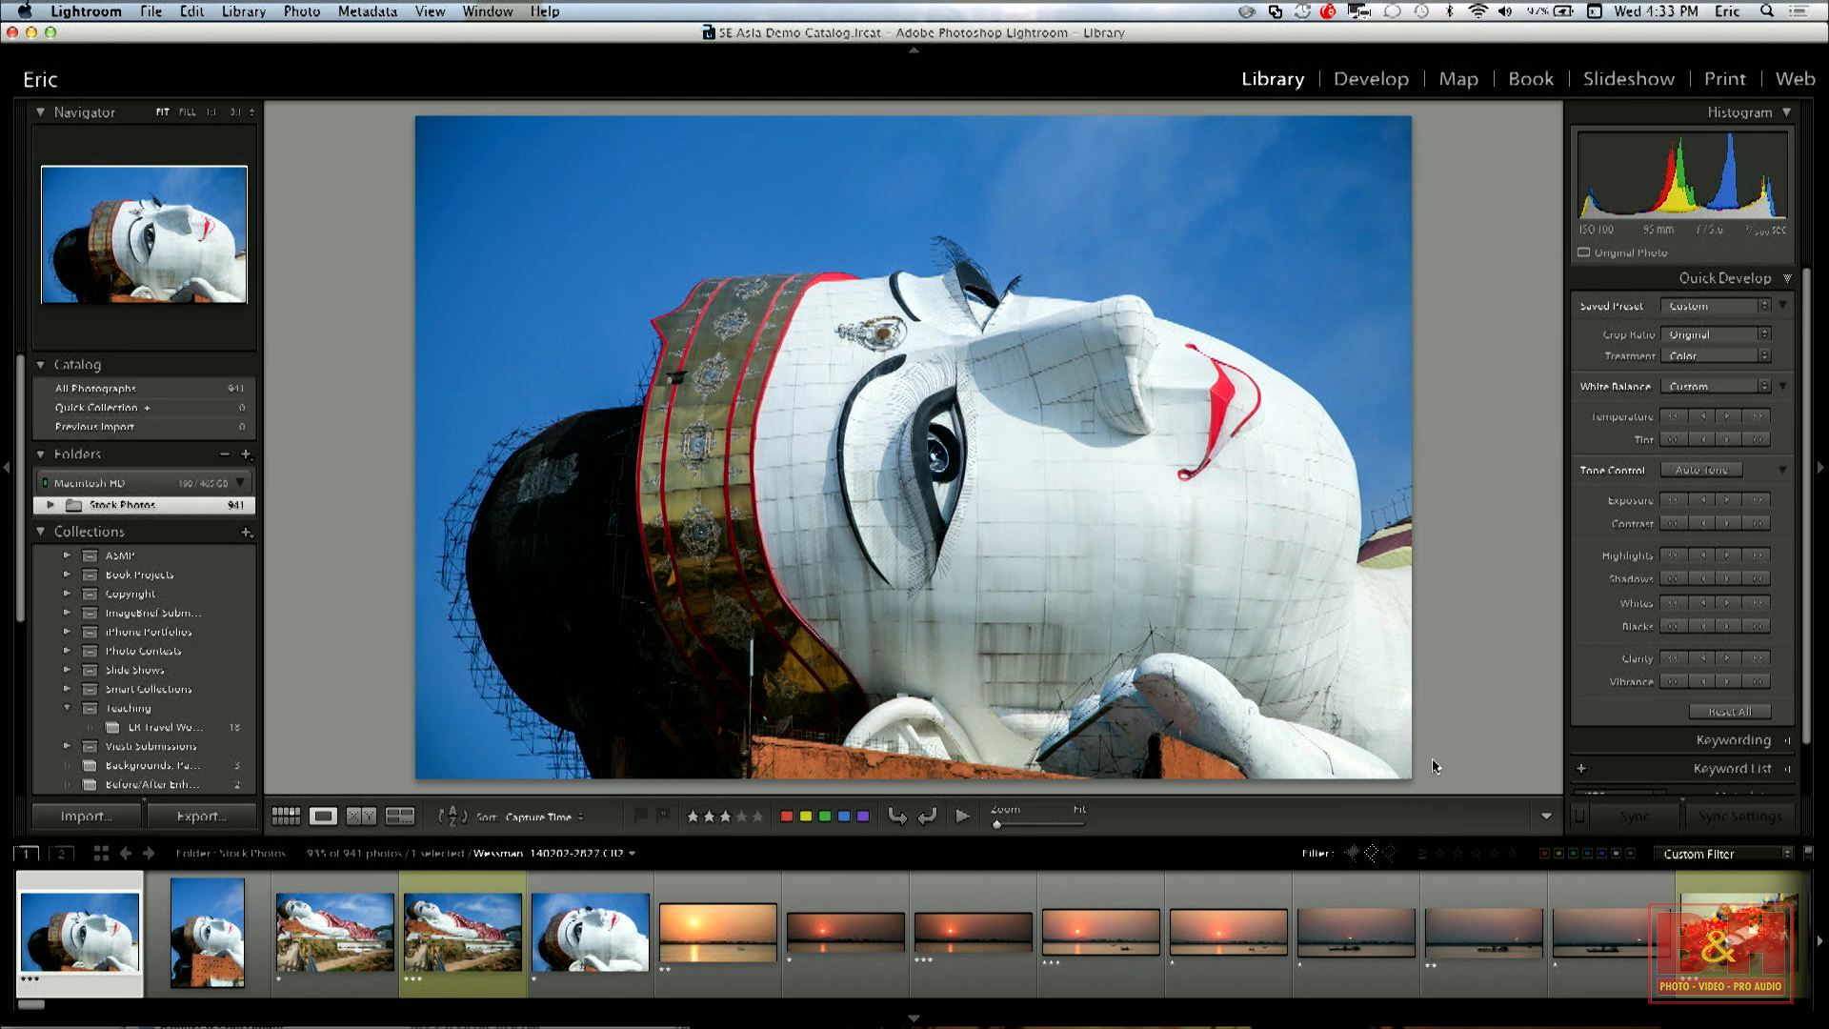
key("Right")
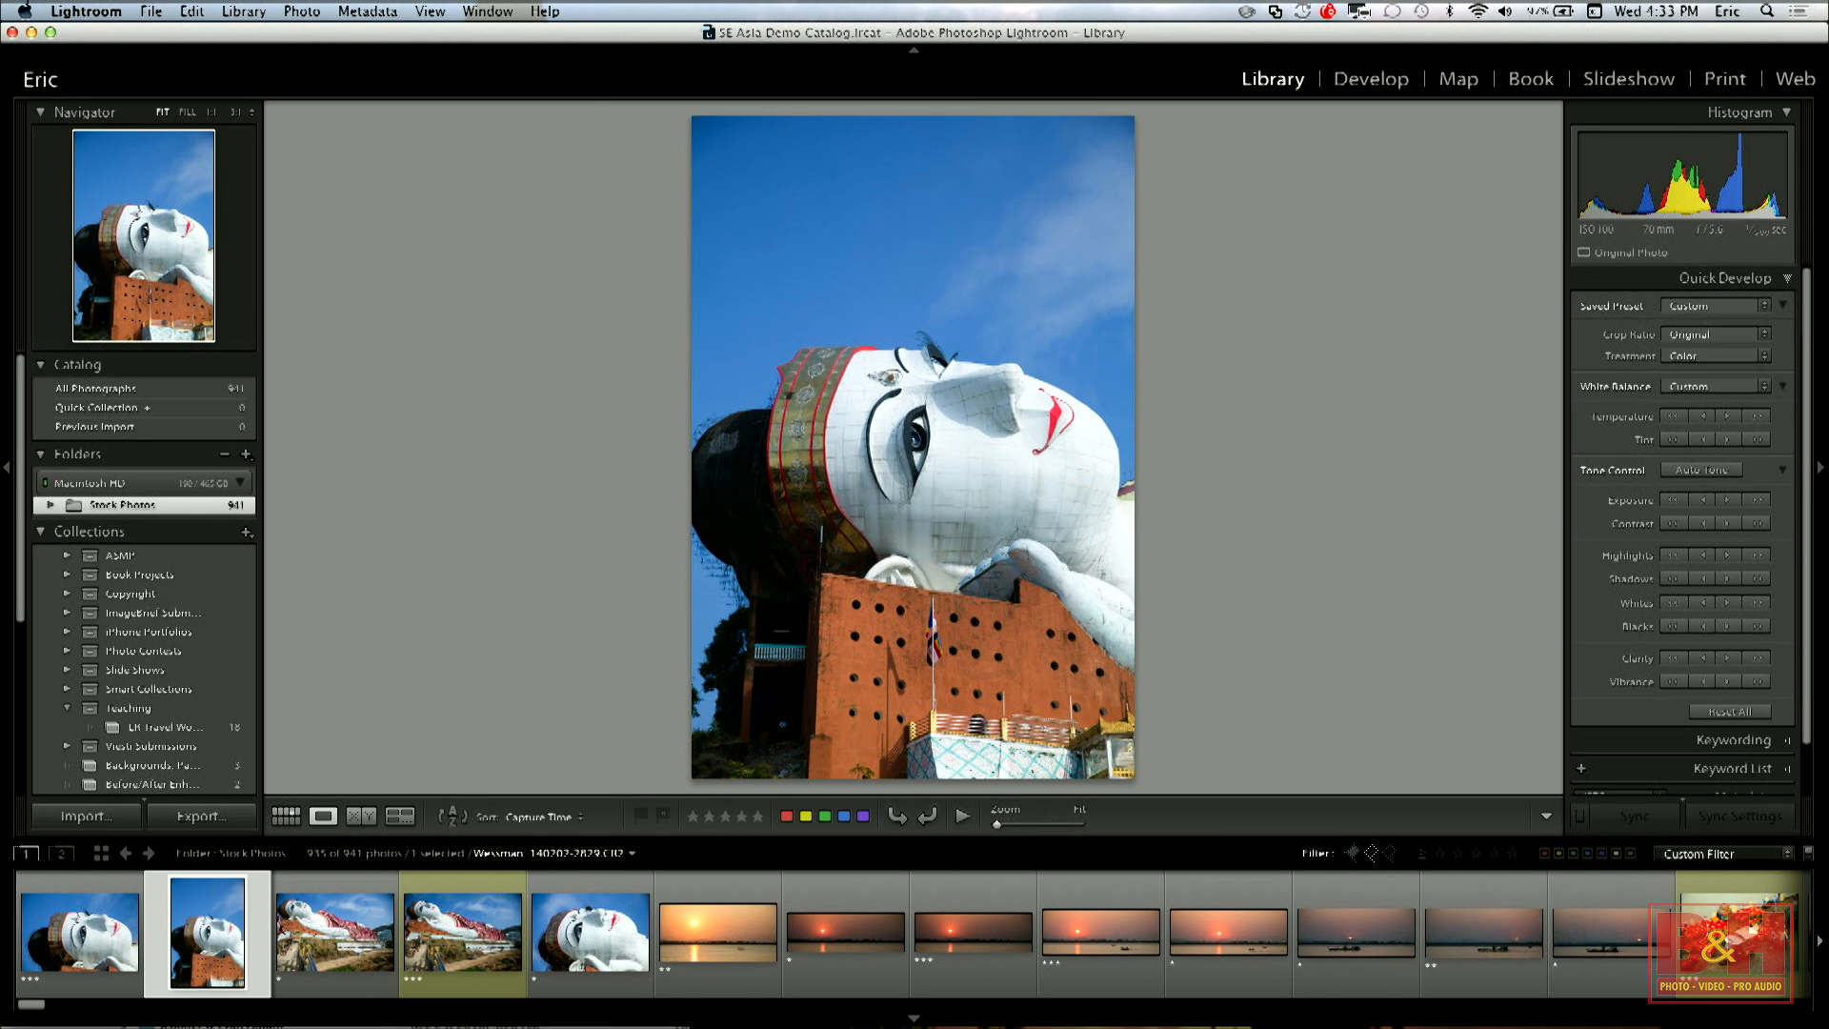
key("x")
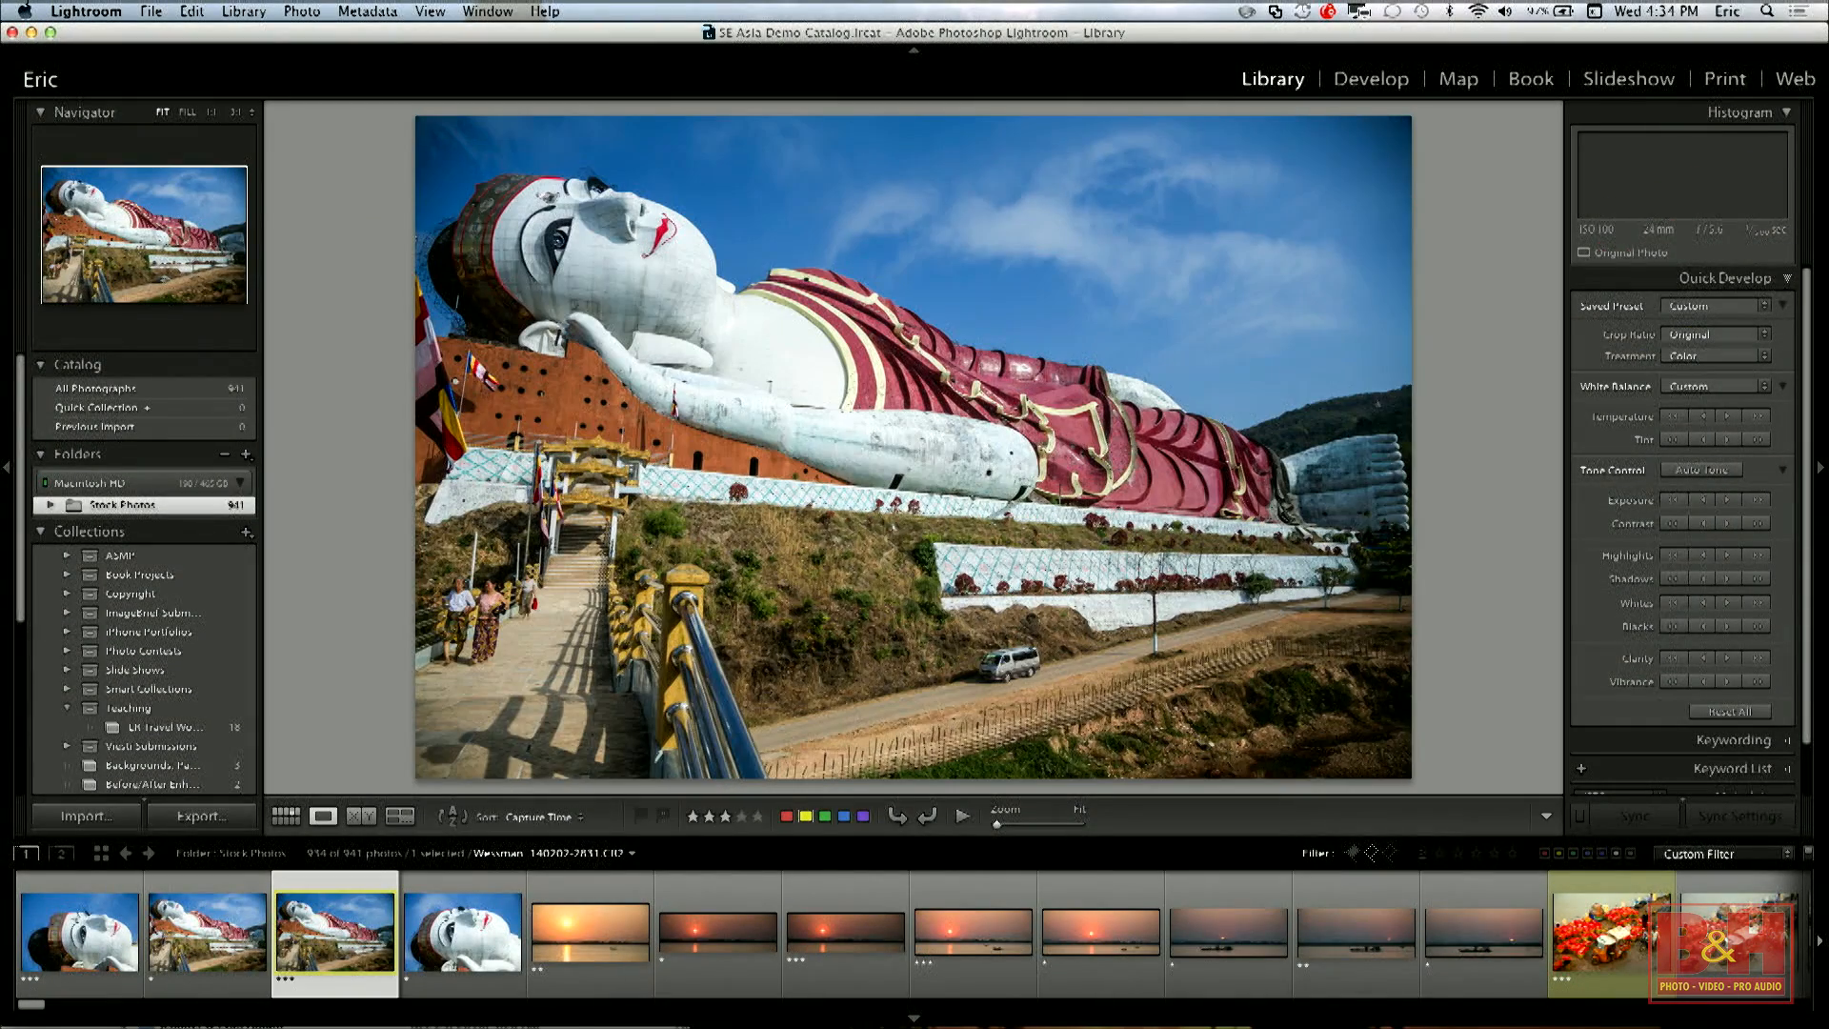
key("Right")
key("Right")
key("Right")
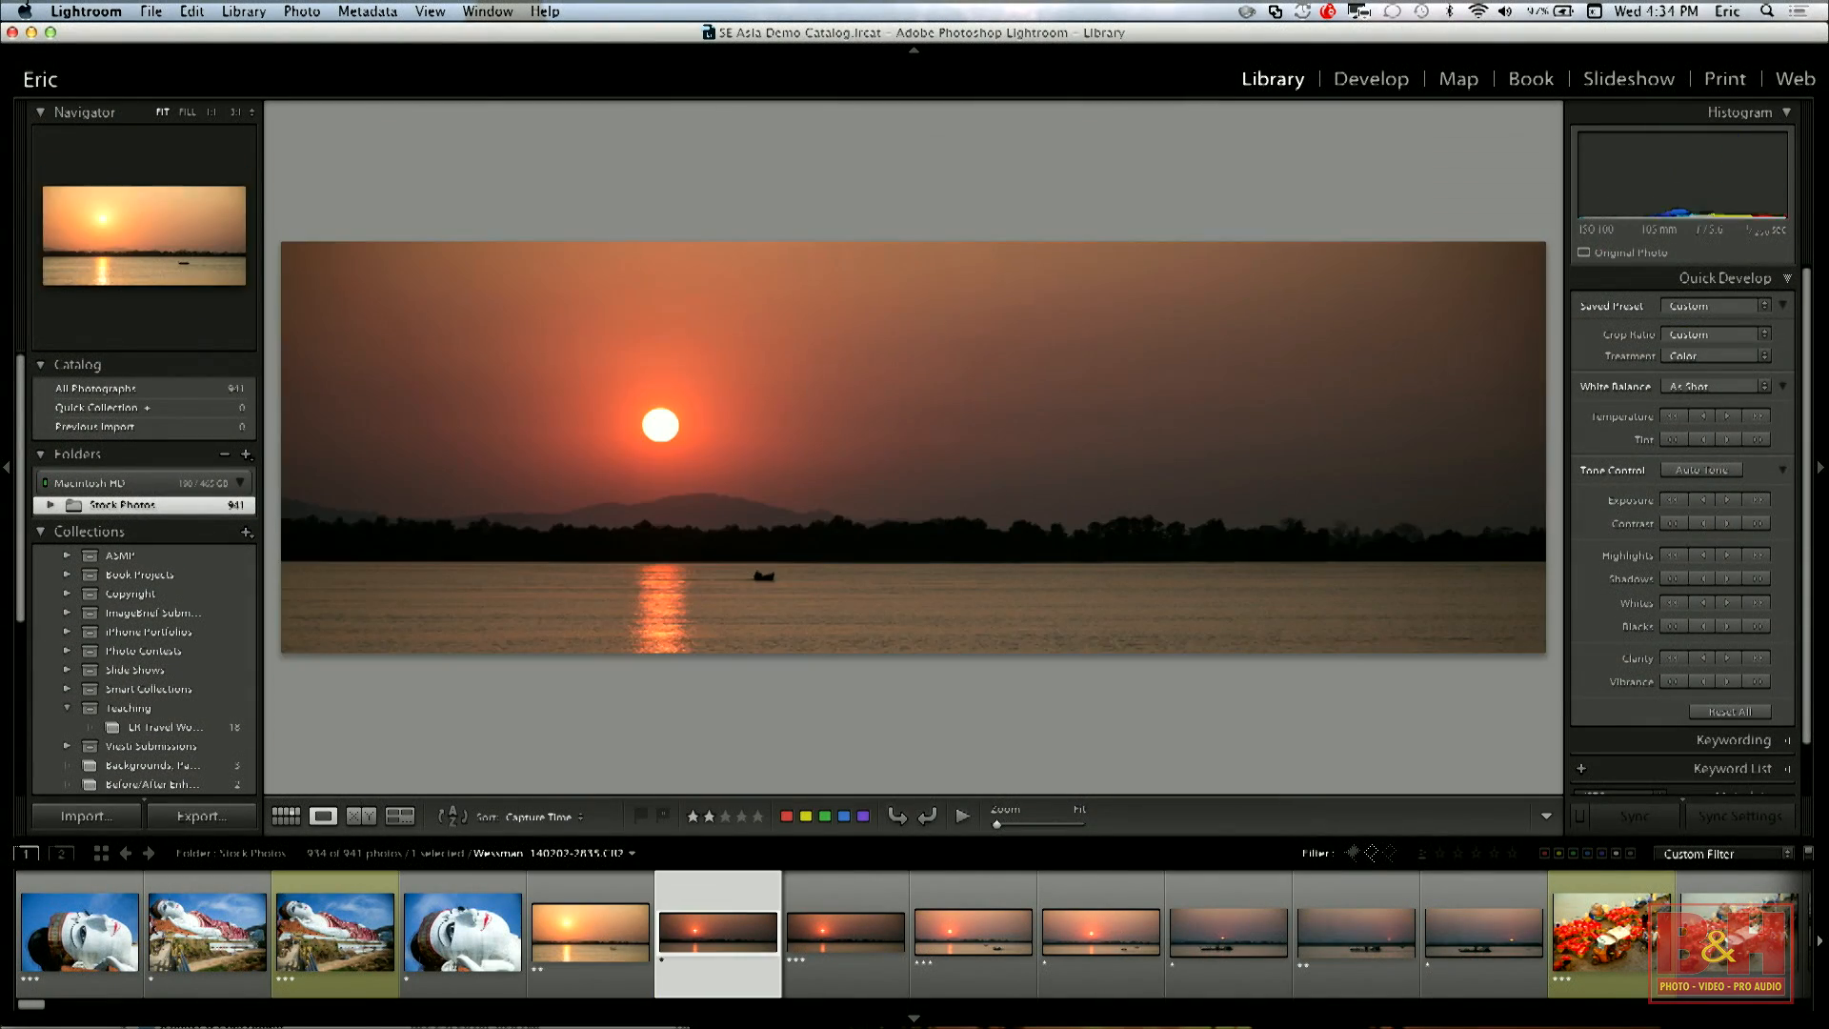
key("x")
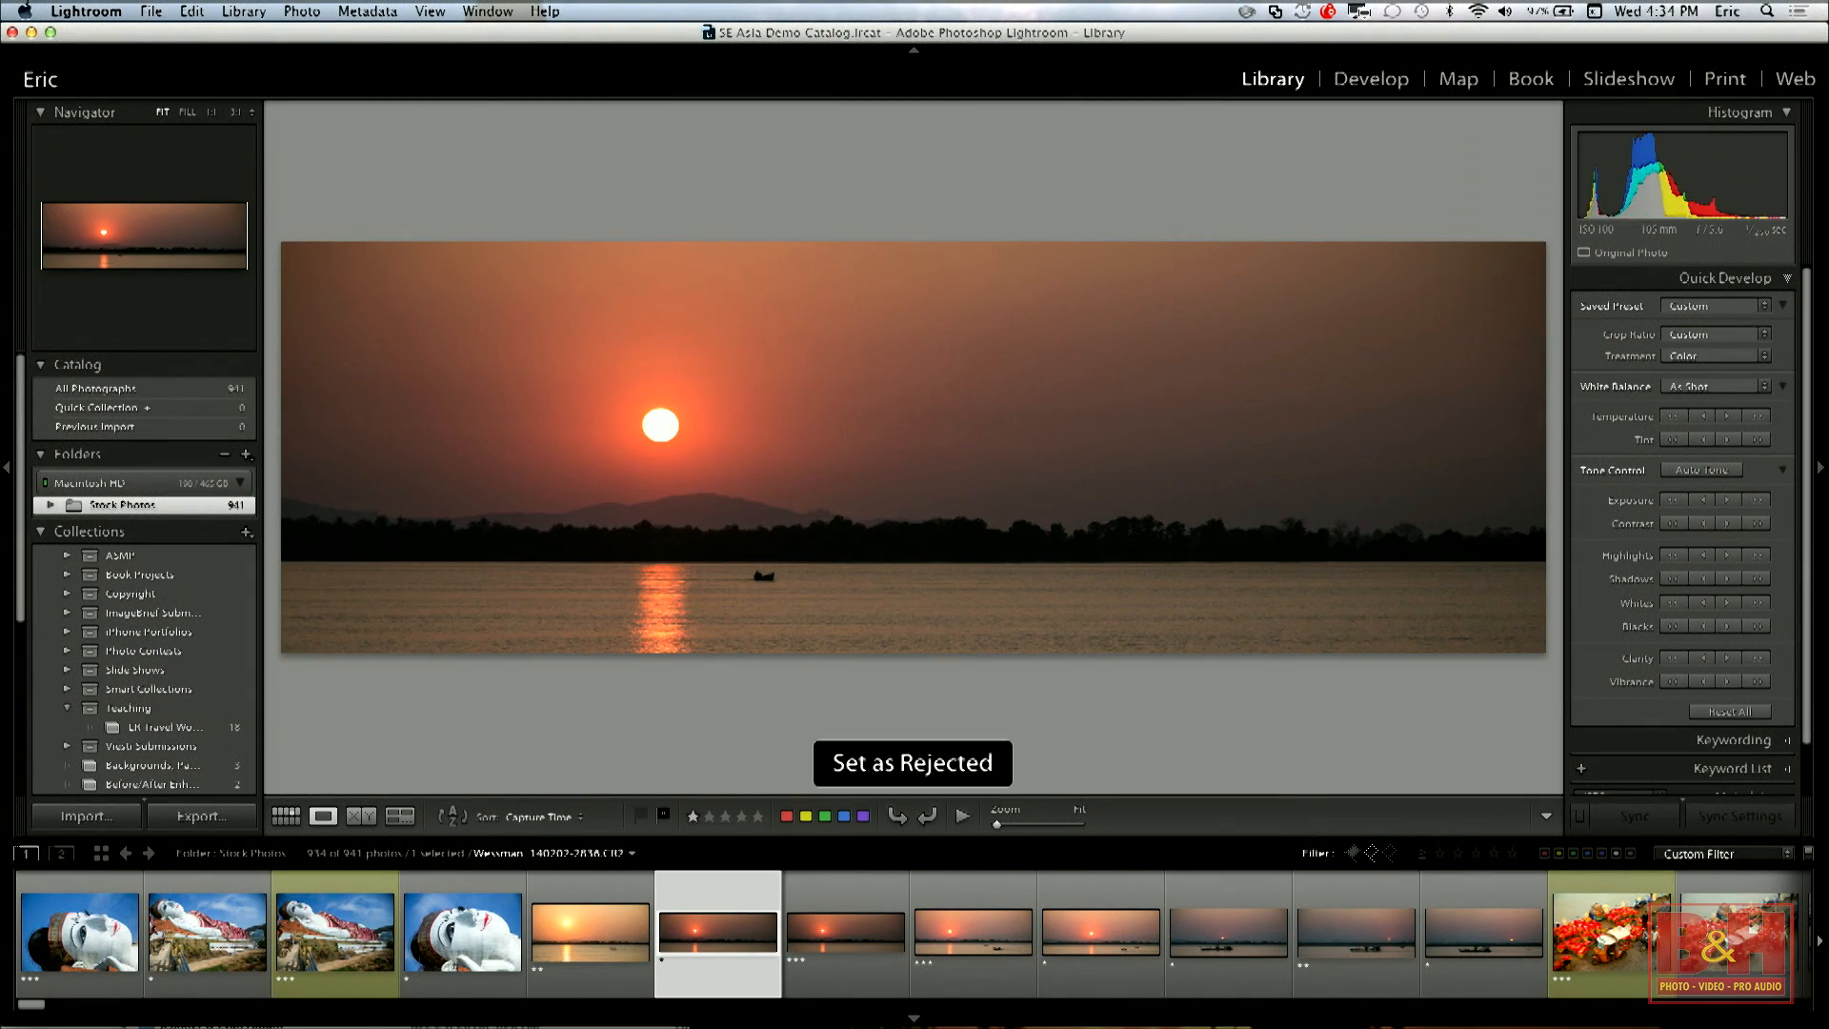
key("Right")
key("Right")
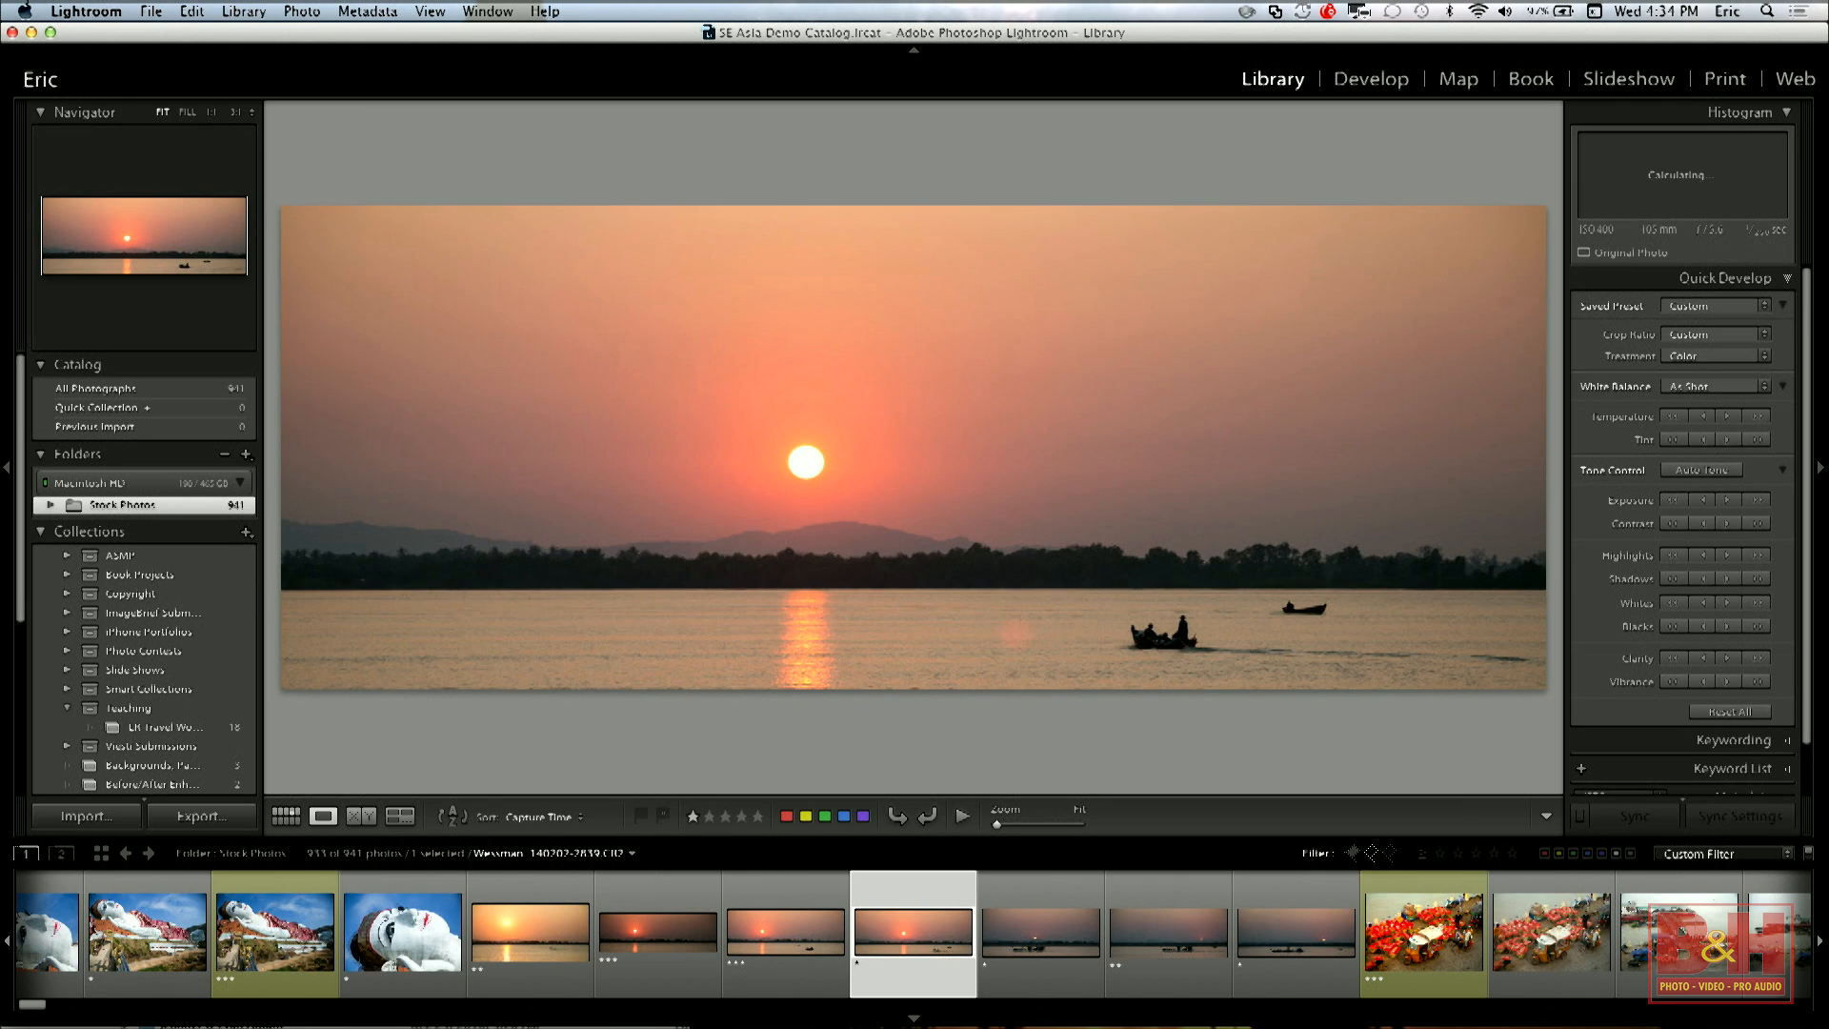
key("x")
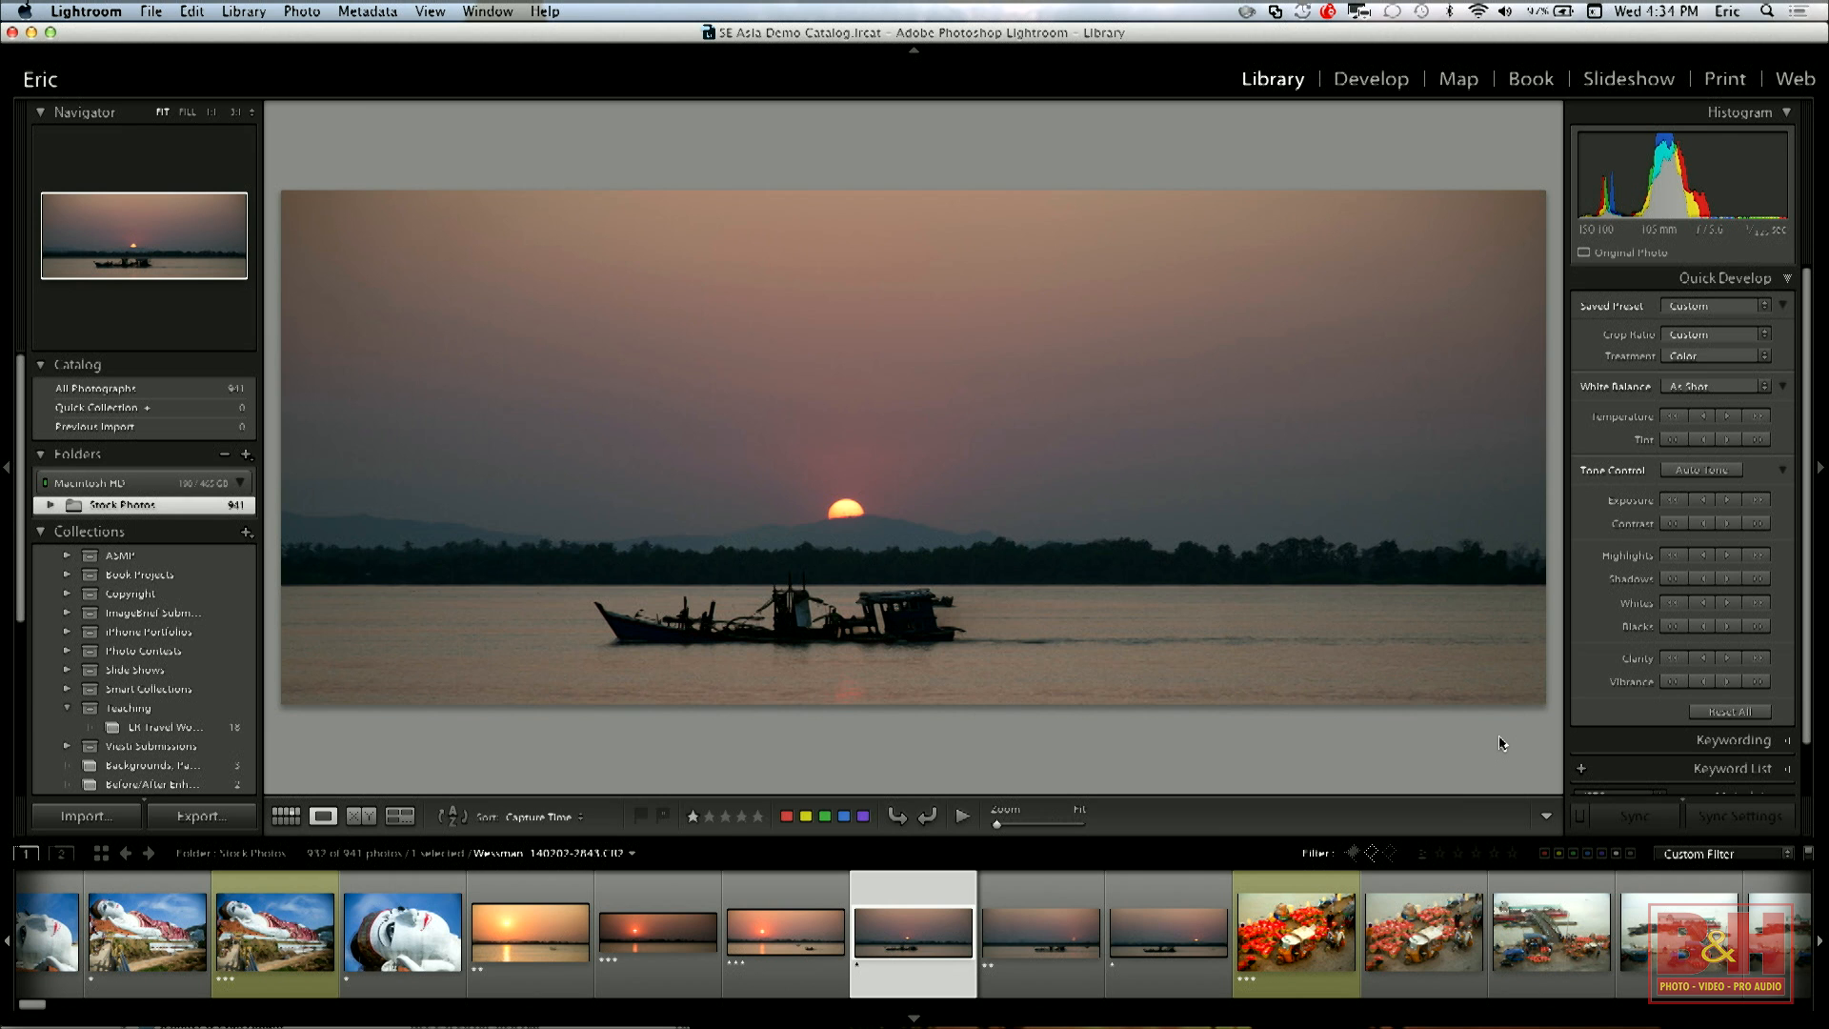
Switch to the grid view and change the flag filter from unflagged to rejected photos only.
key("g")
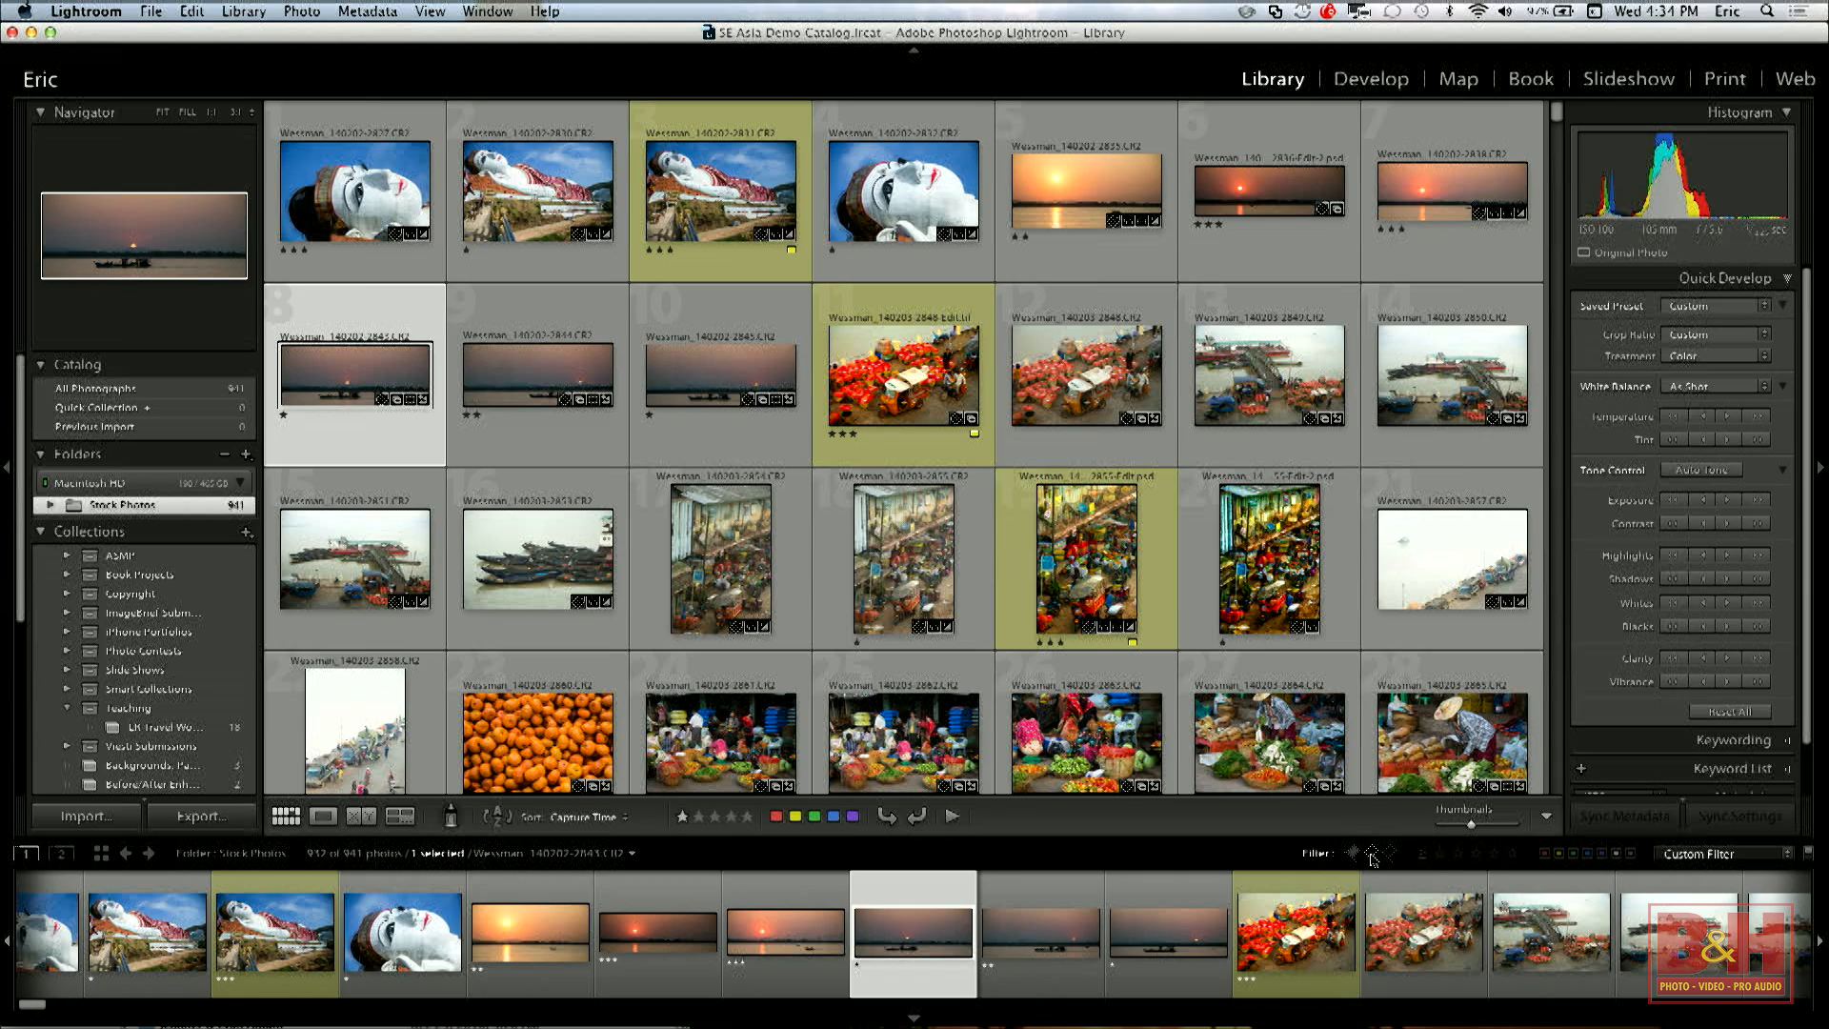
left_click(1373, 856)
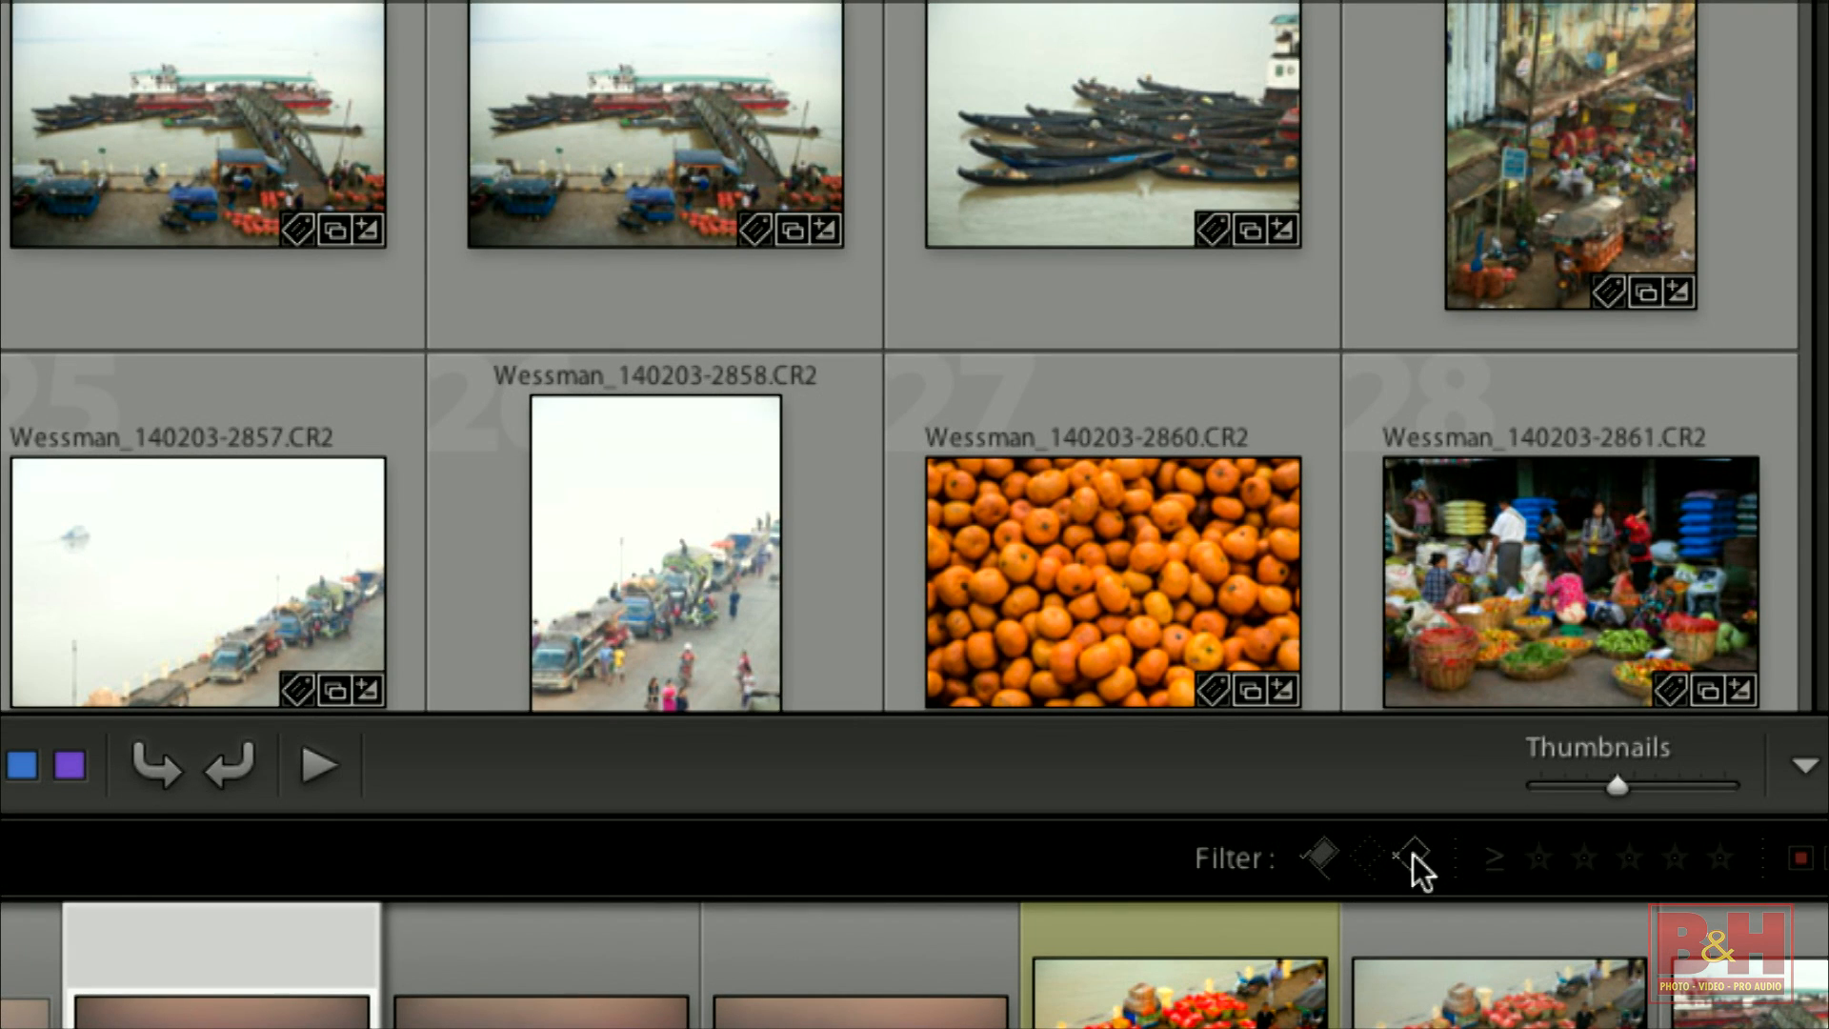
left_click(1417, 856)
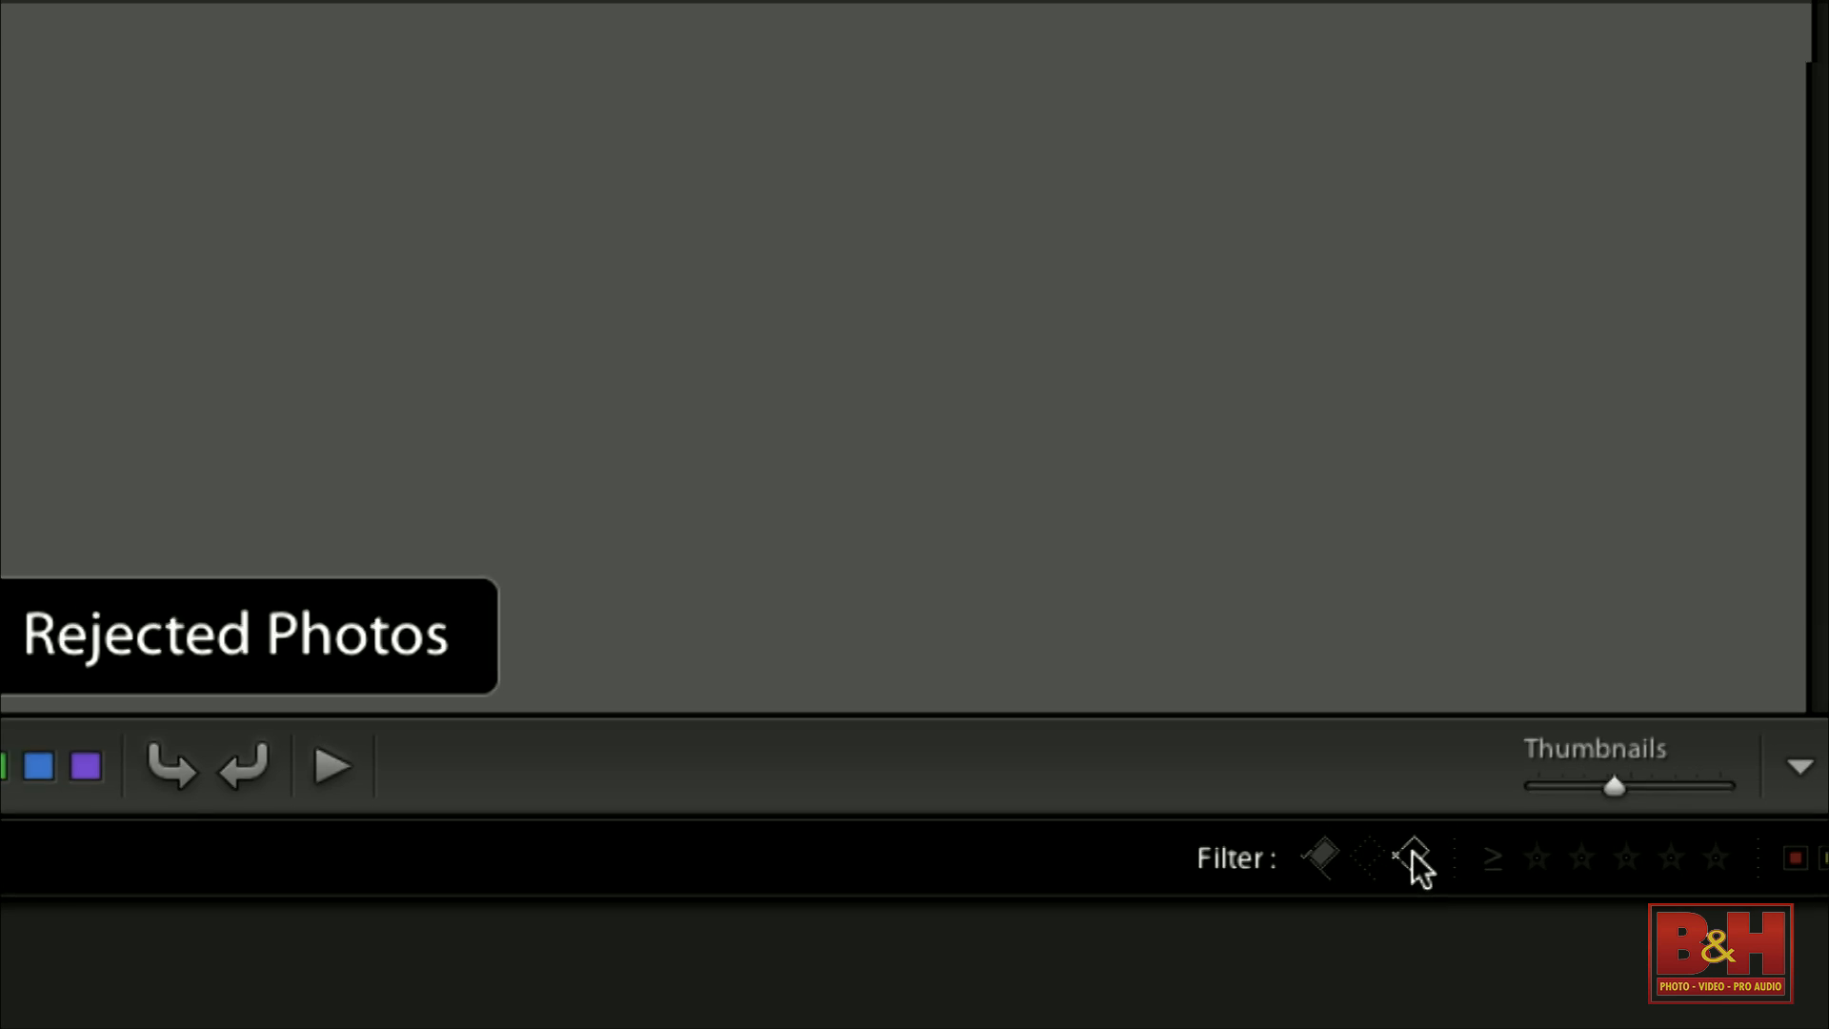
left_click(1417, 856)
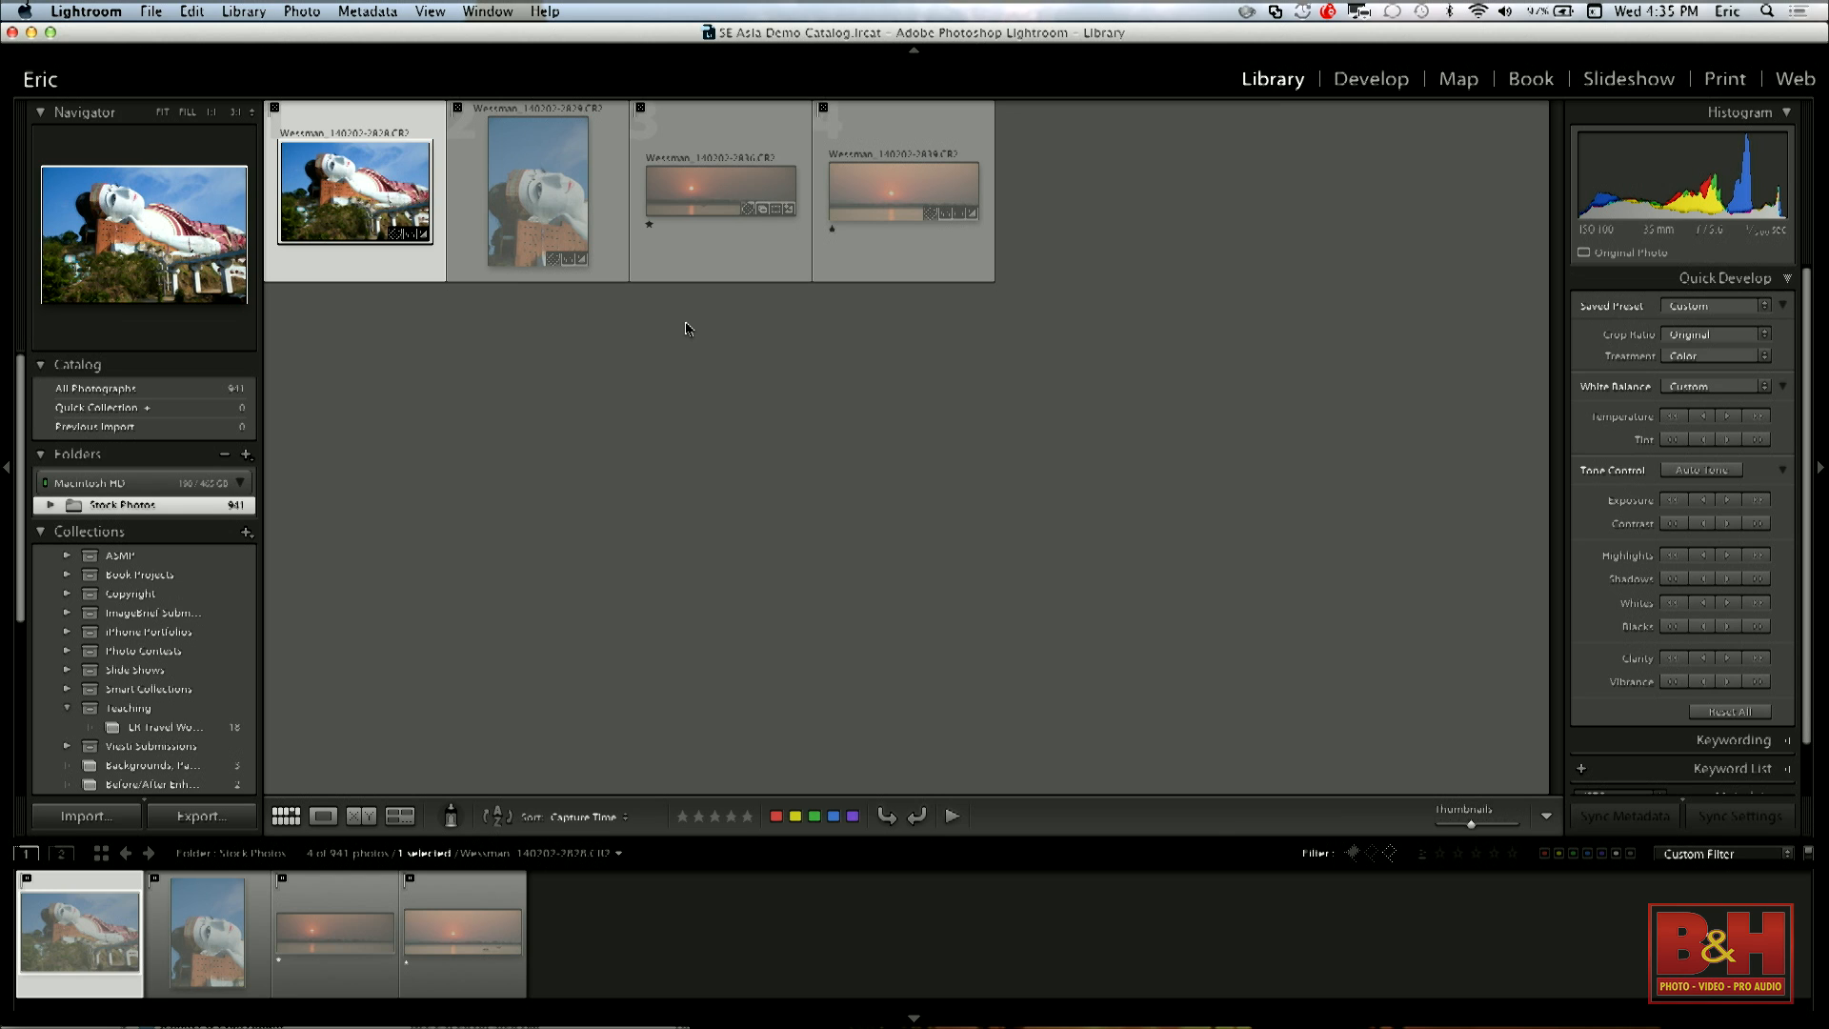
Select all the rejected photos, start deleting them and cancel the deletion.
key("super+a")
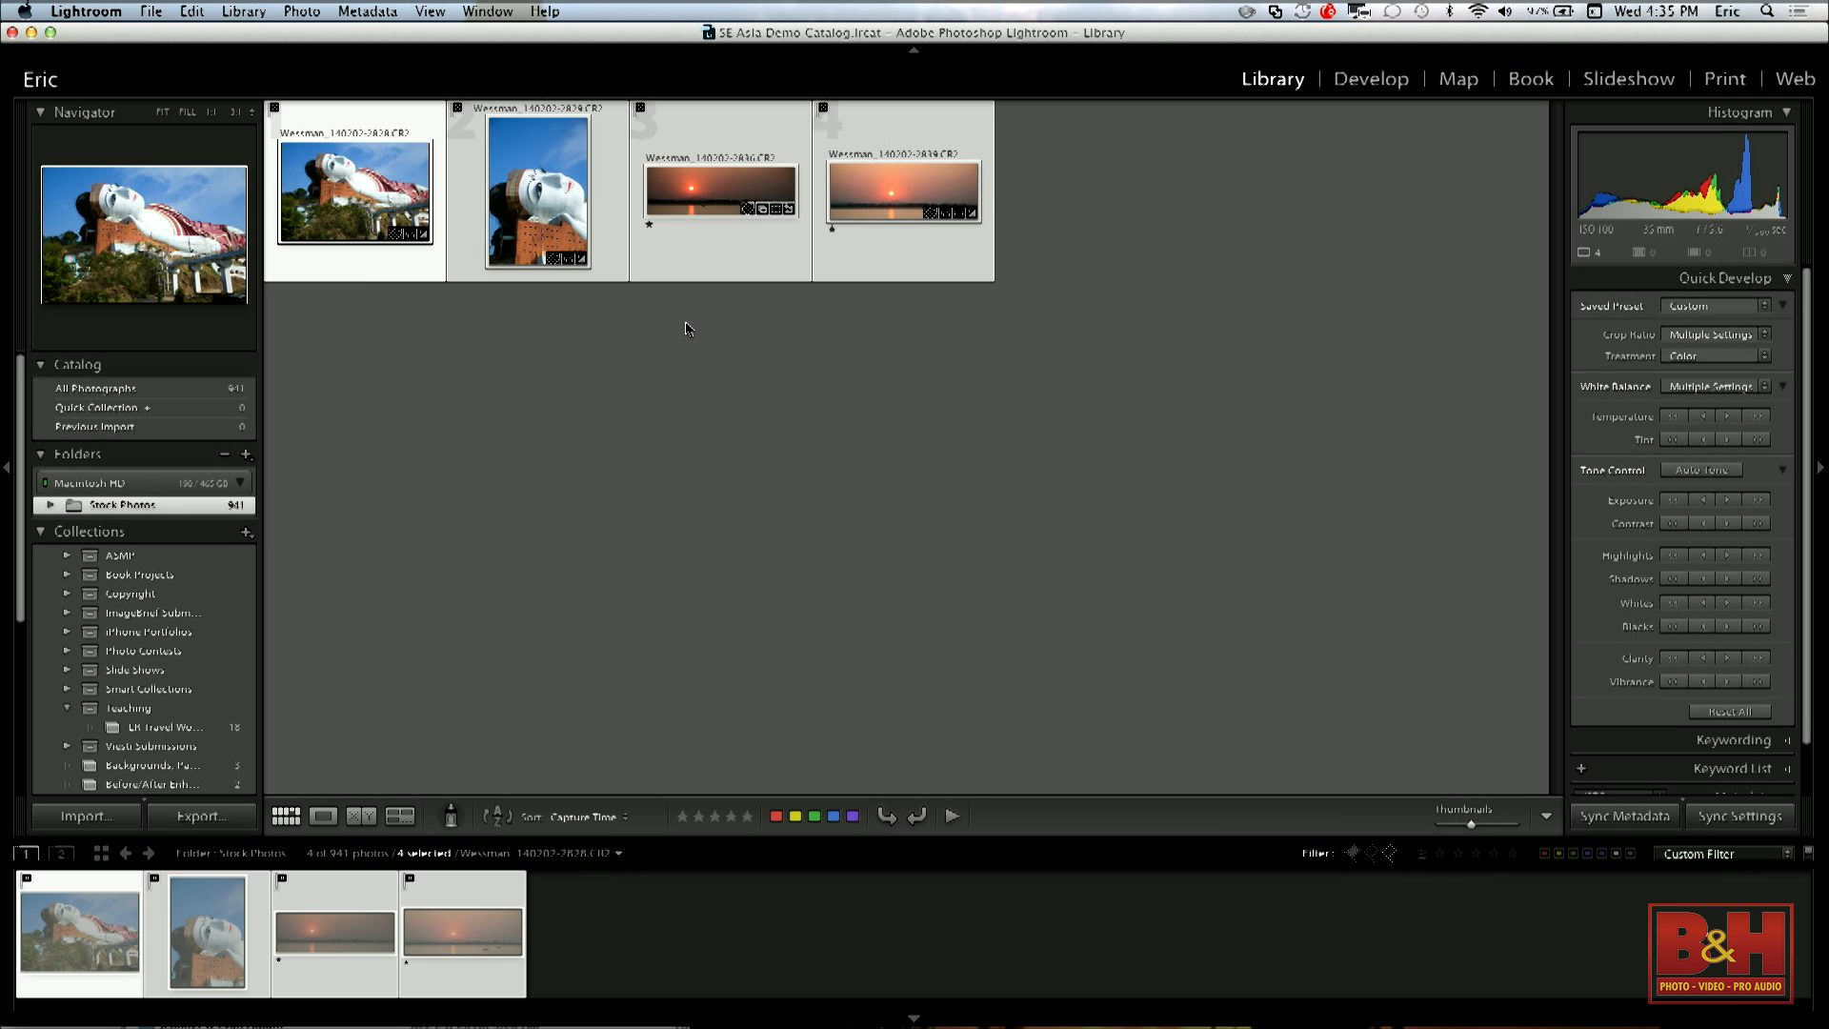
key("BackSpace")
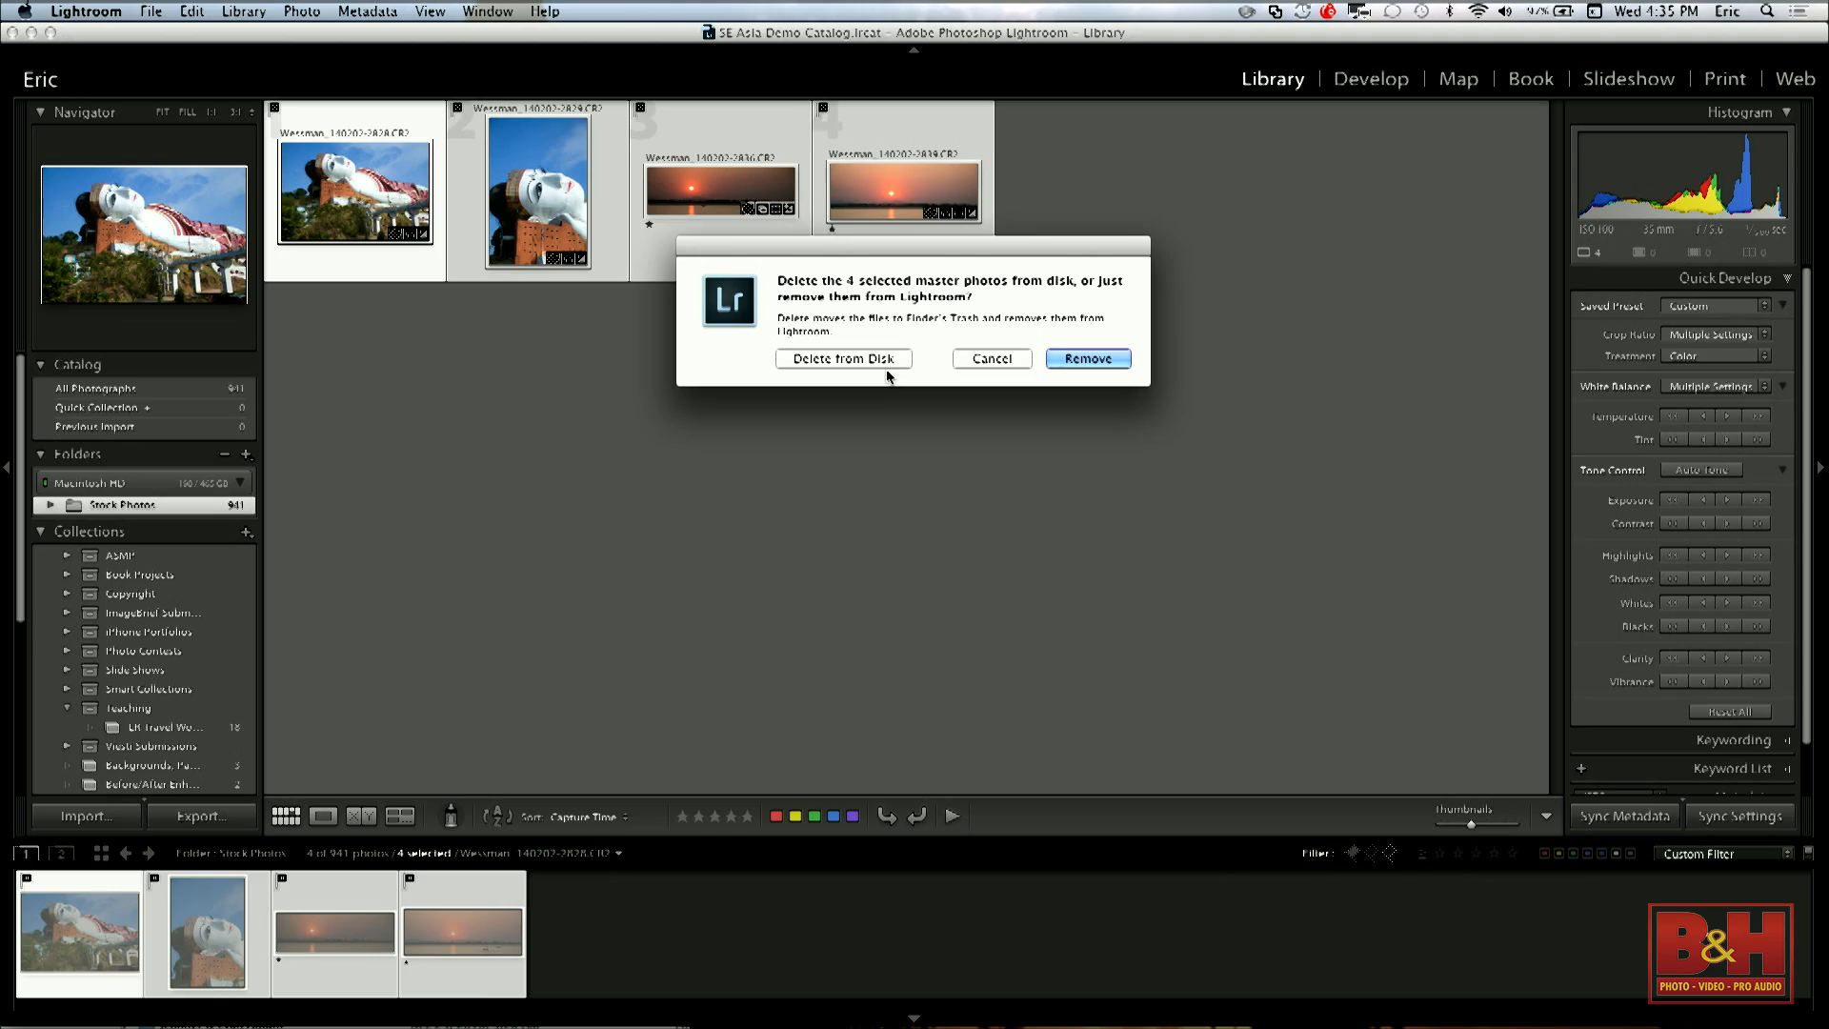
left_click(996, 363)
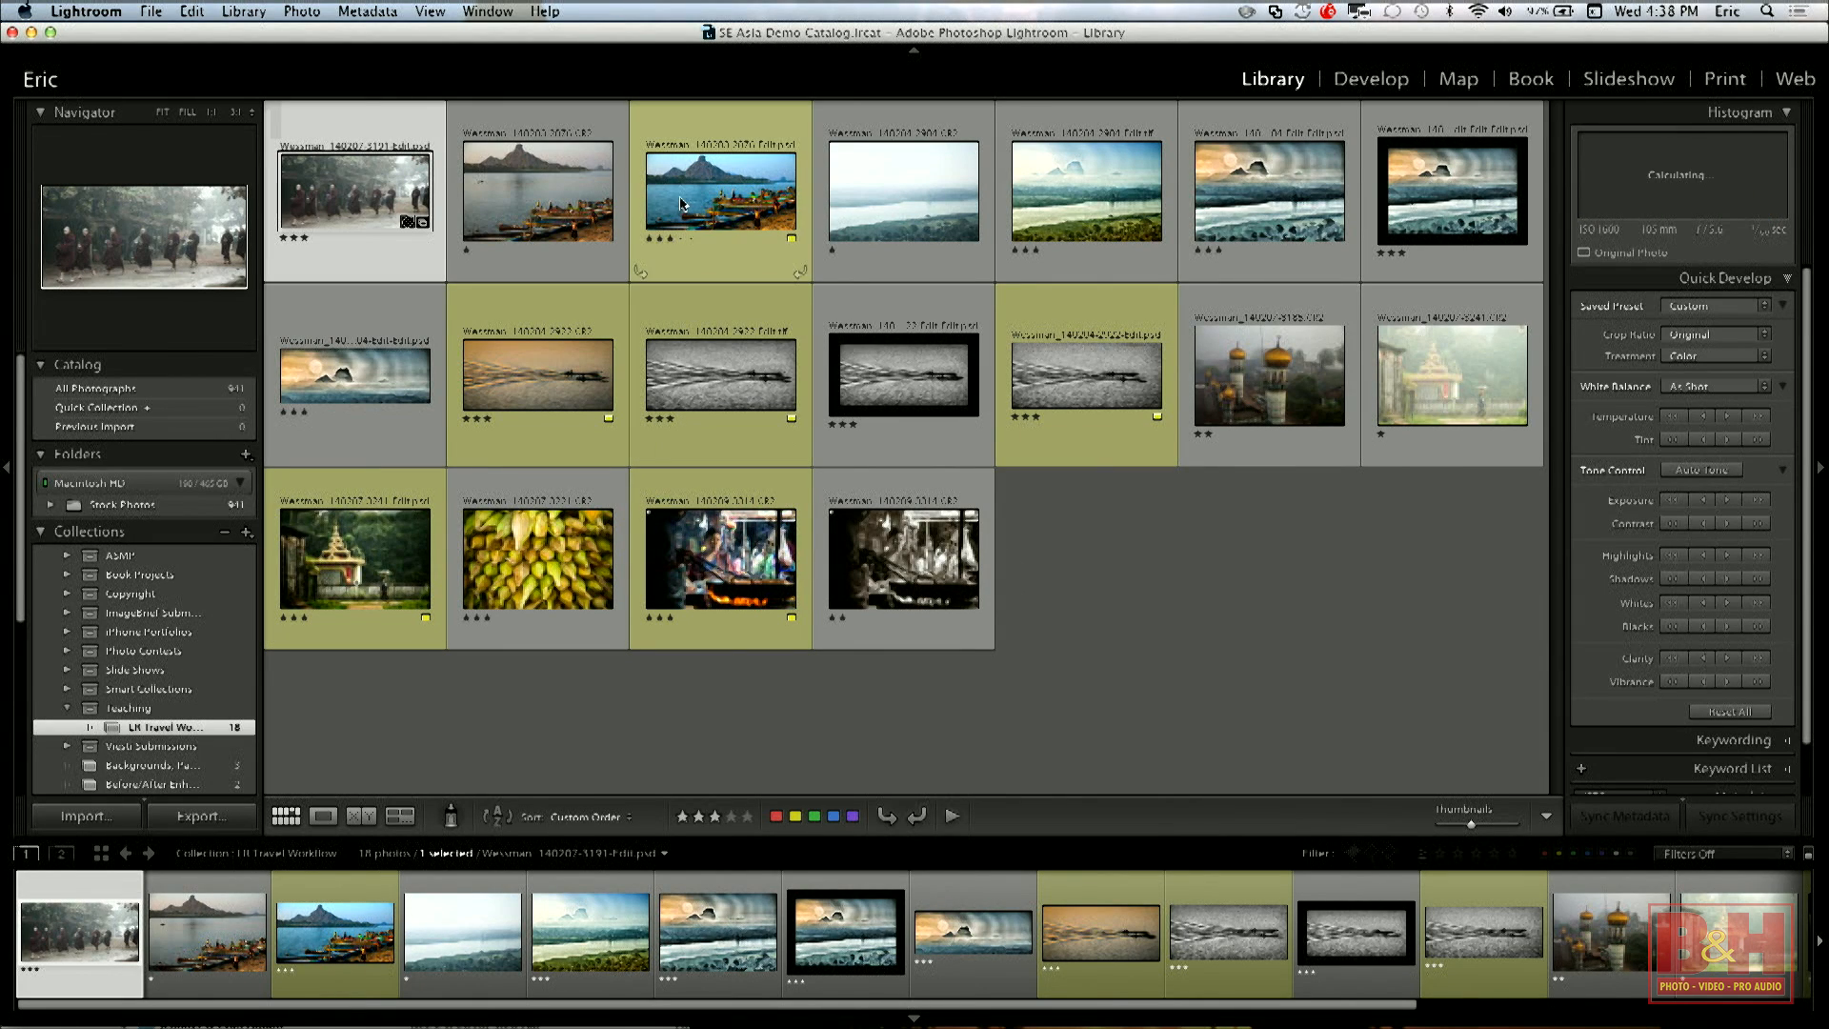
left_click(529, 185)
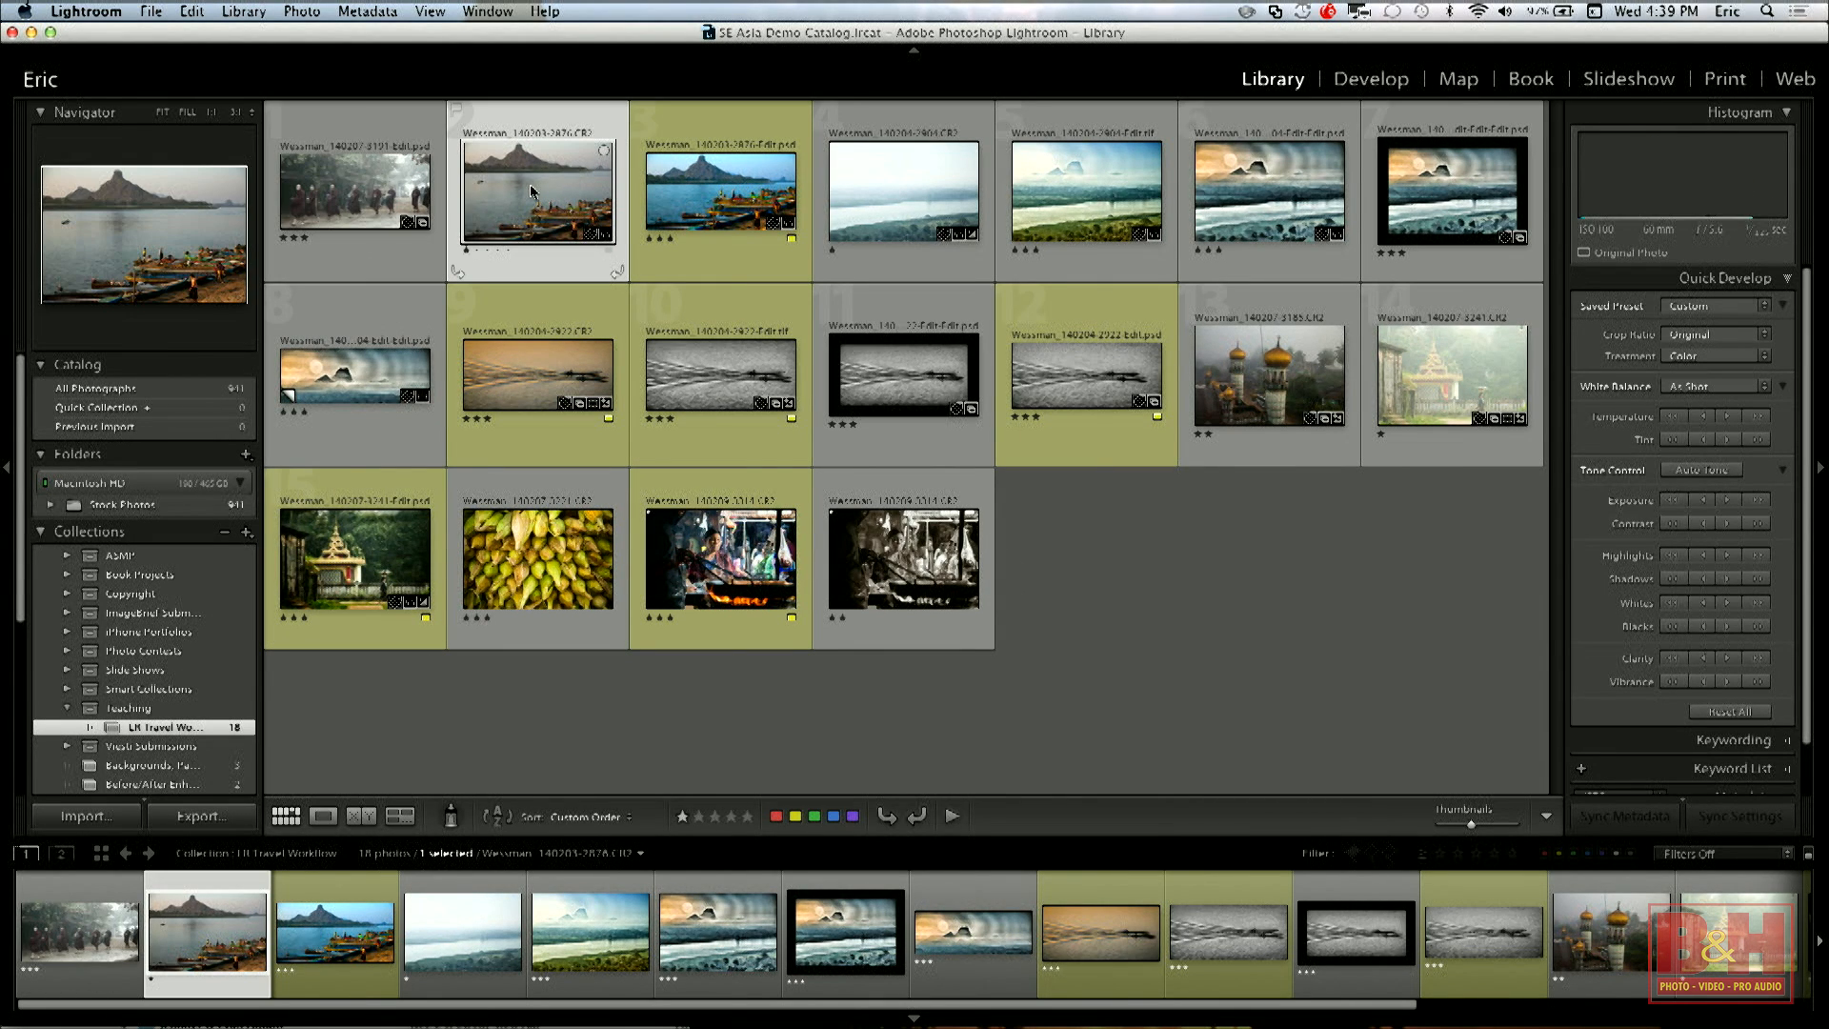
key("d")
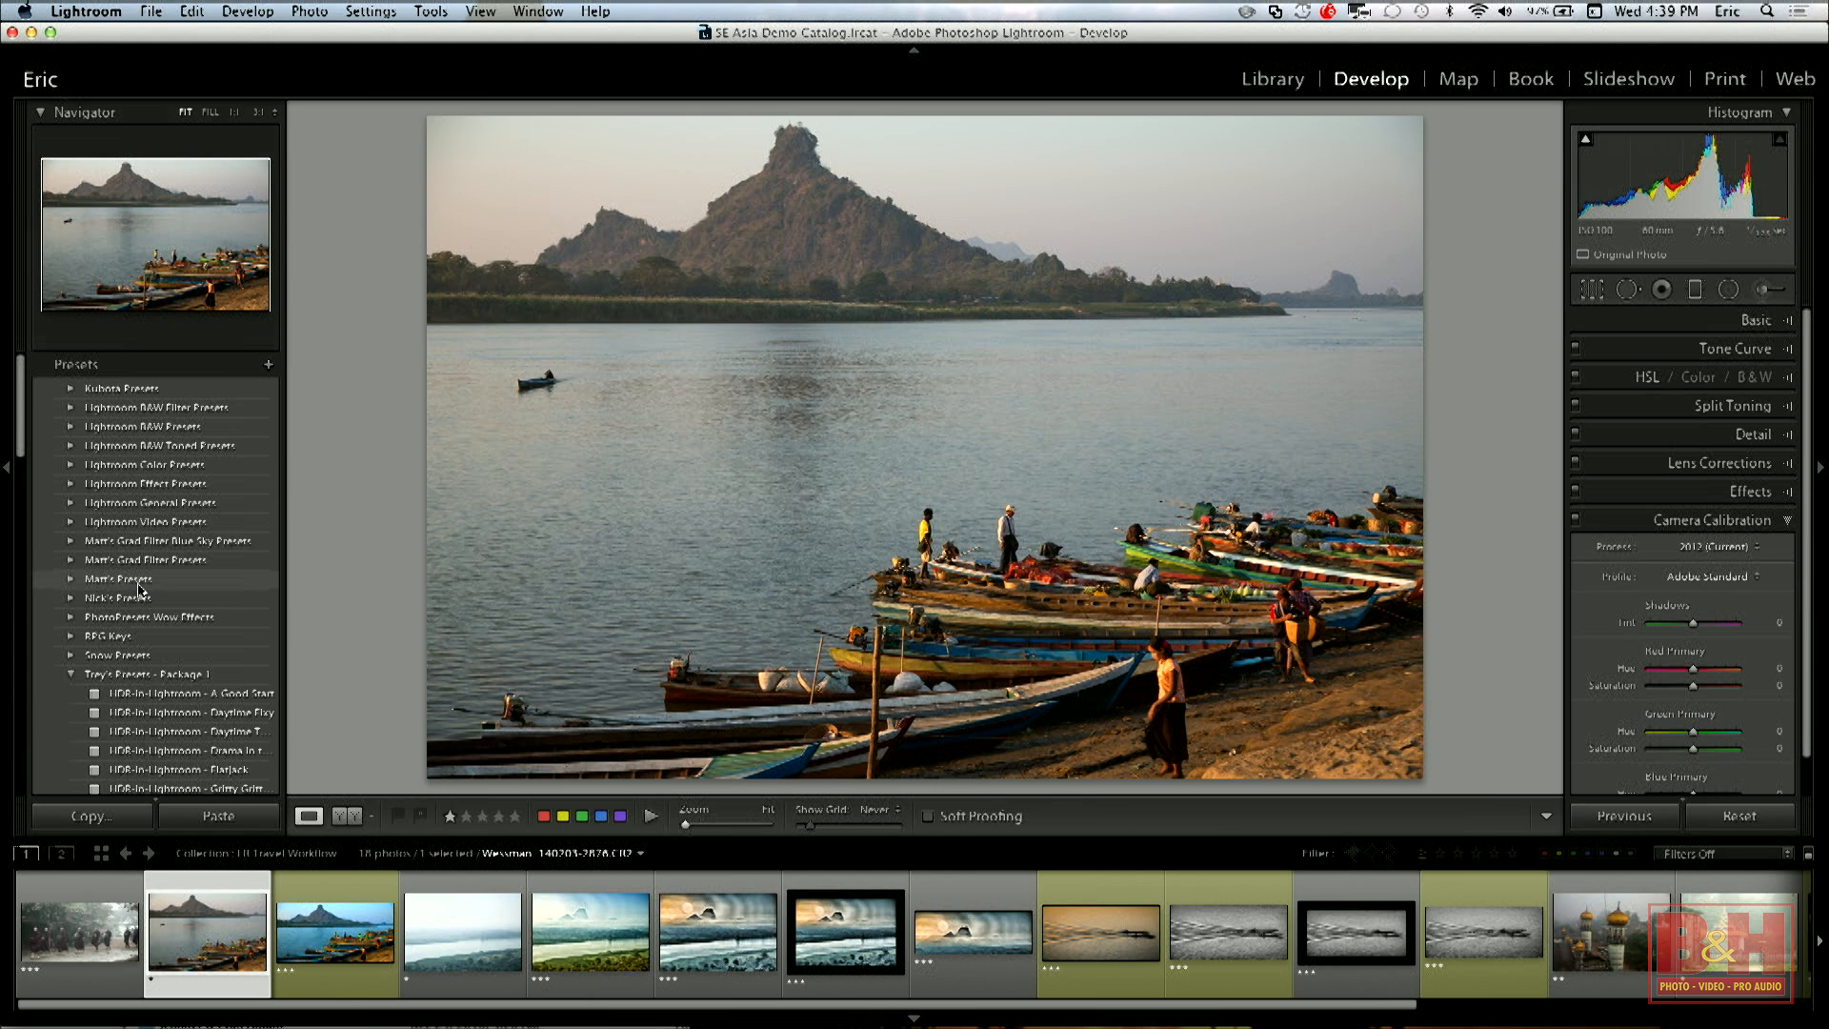
left_click(122, 368)
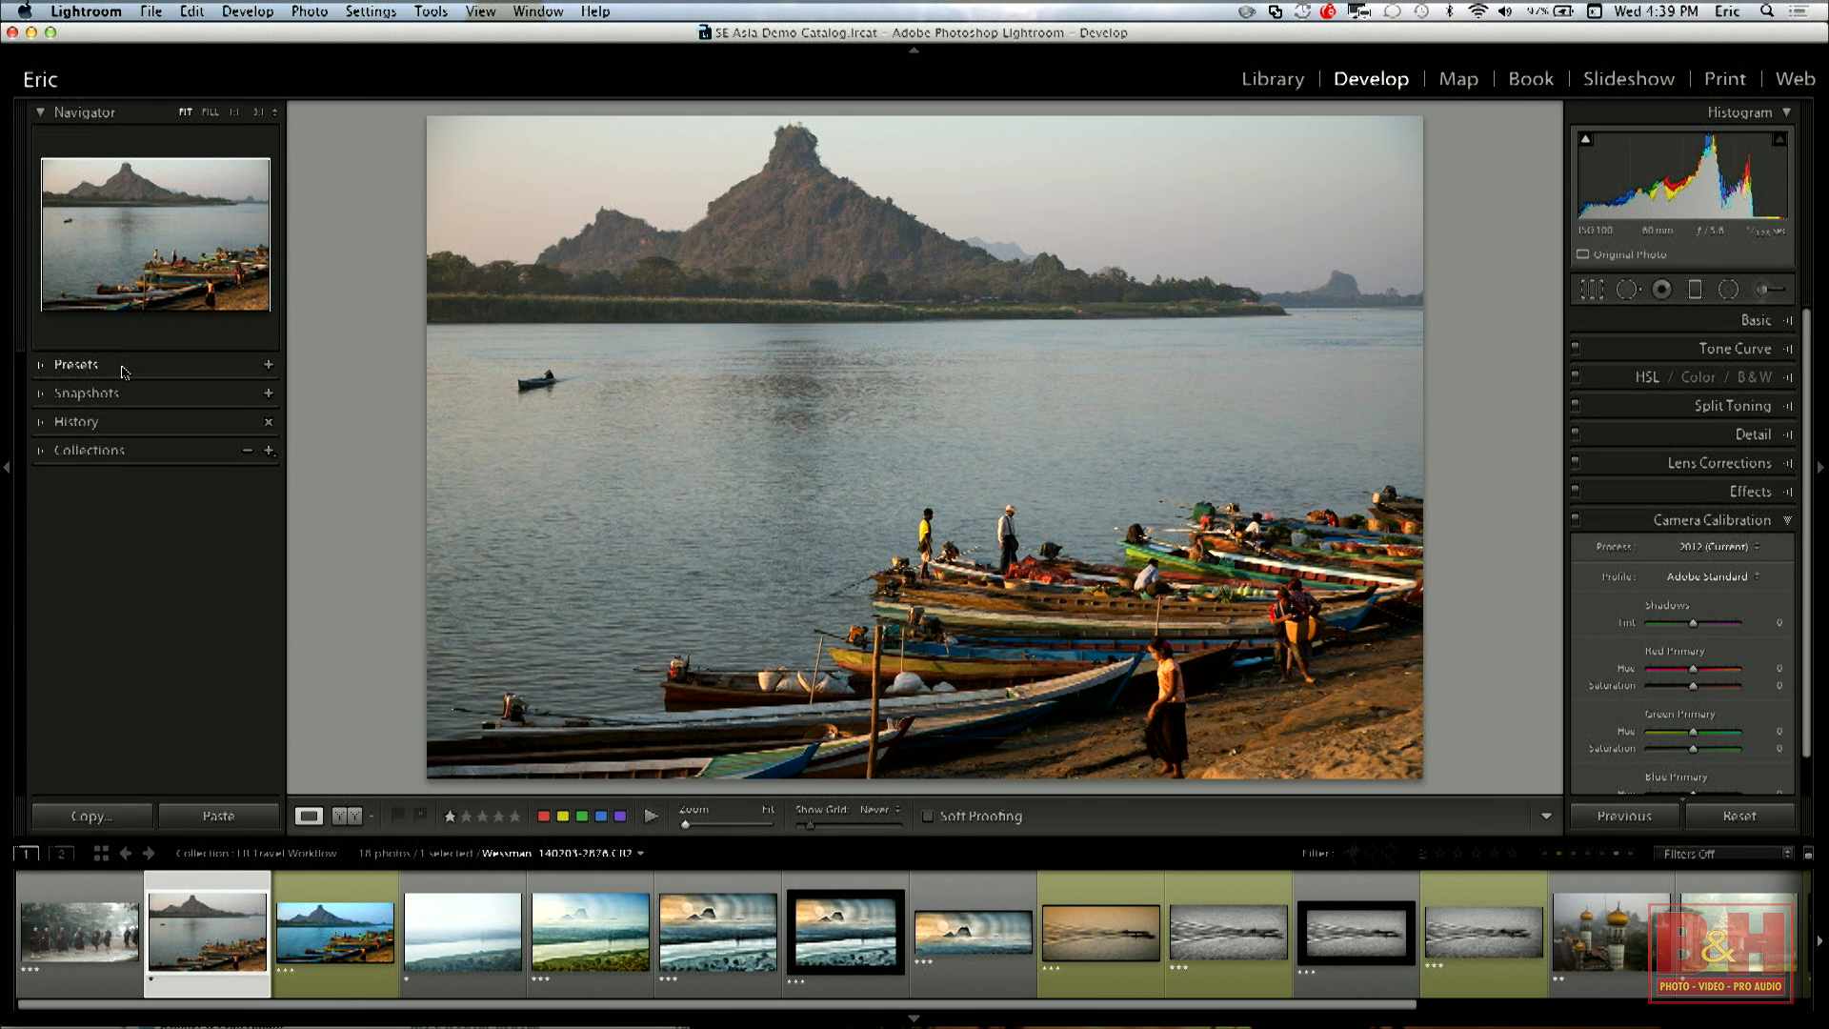
left_click(42, 428)
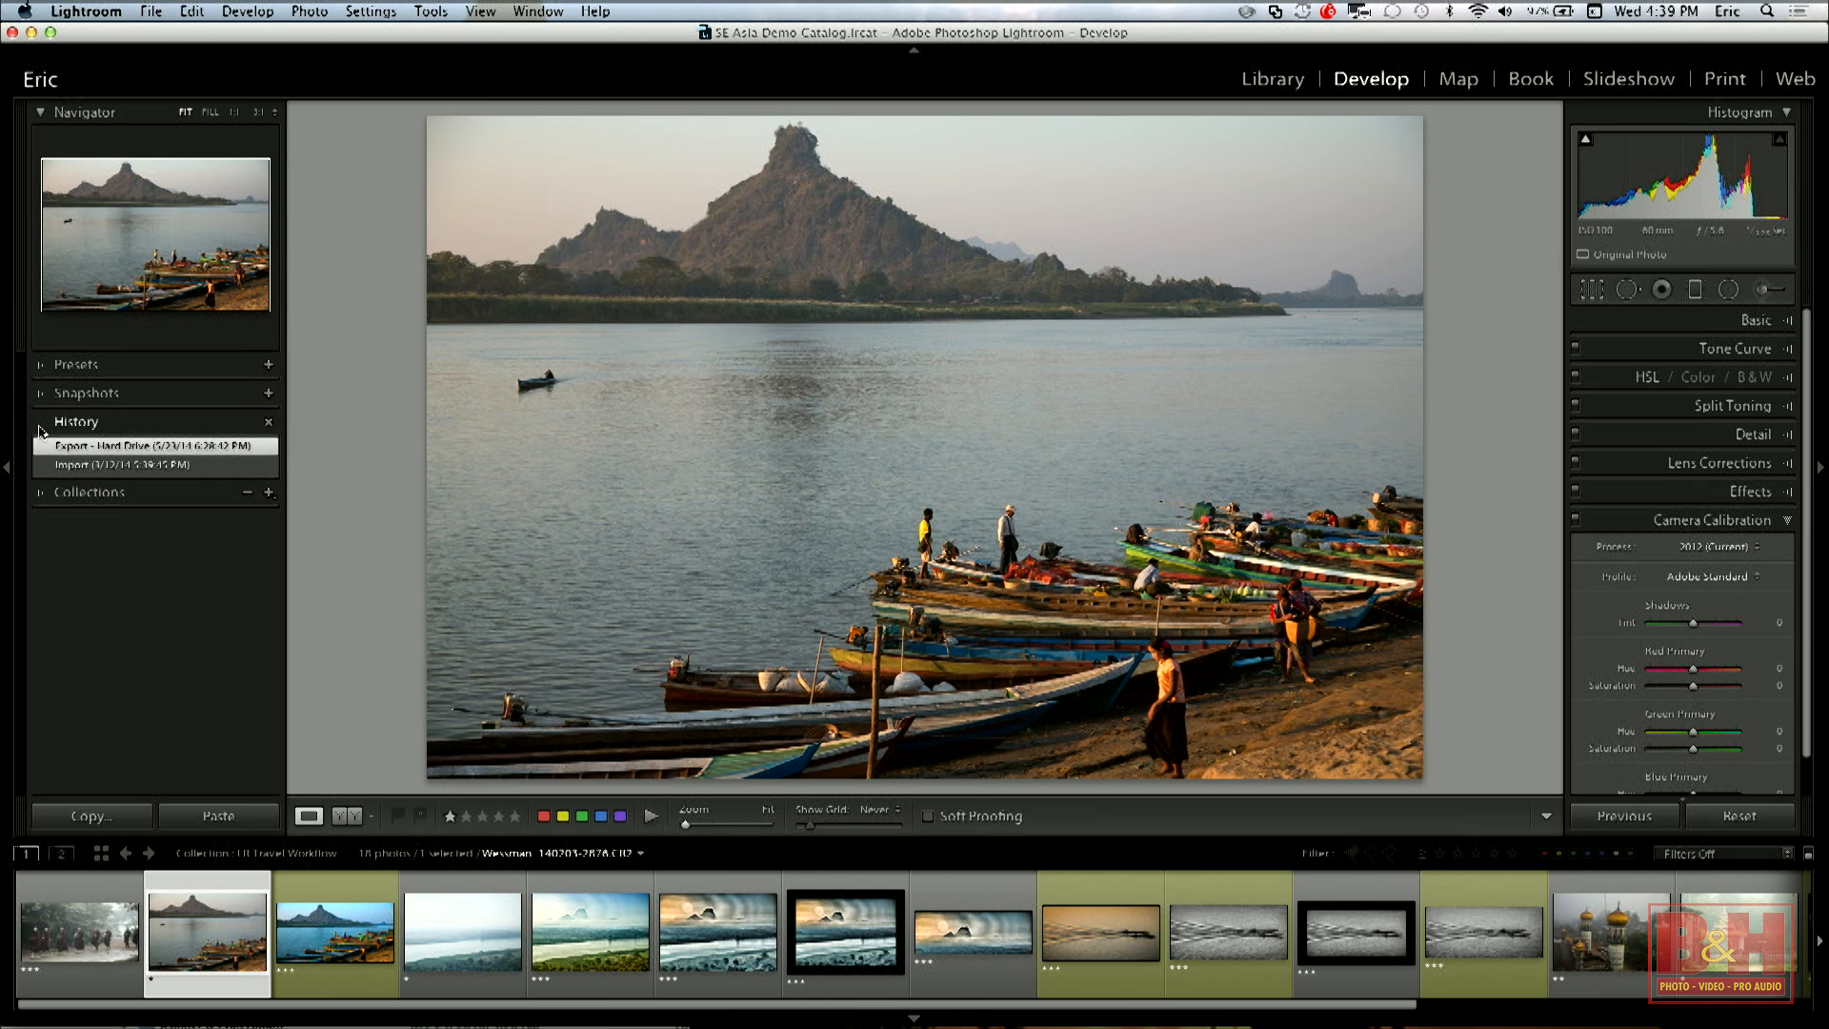
Compare the photo's Import and Export history states, ending on the Import state.
left_click(92, 466)
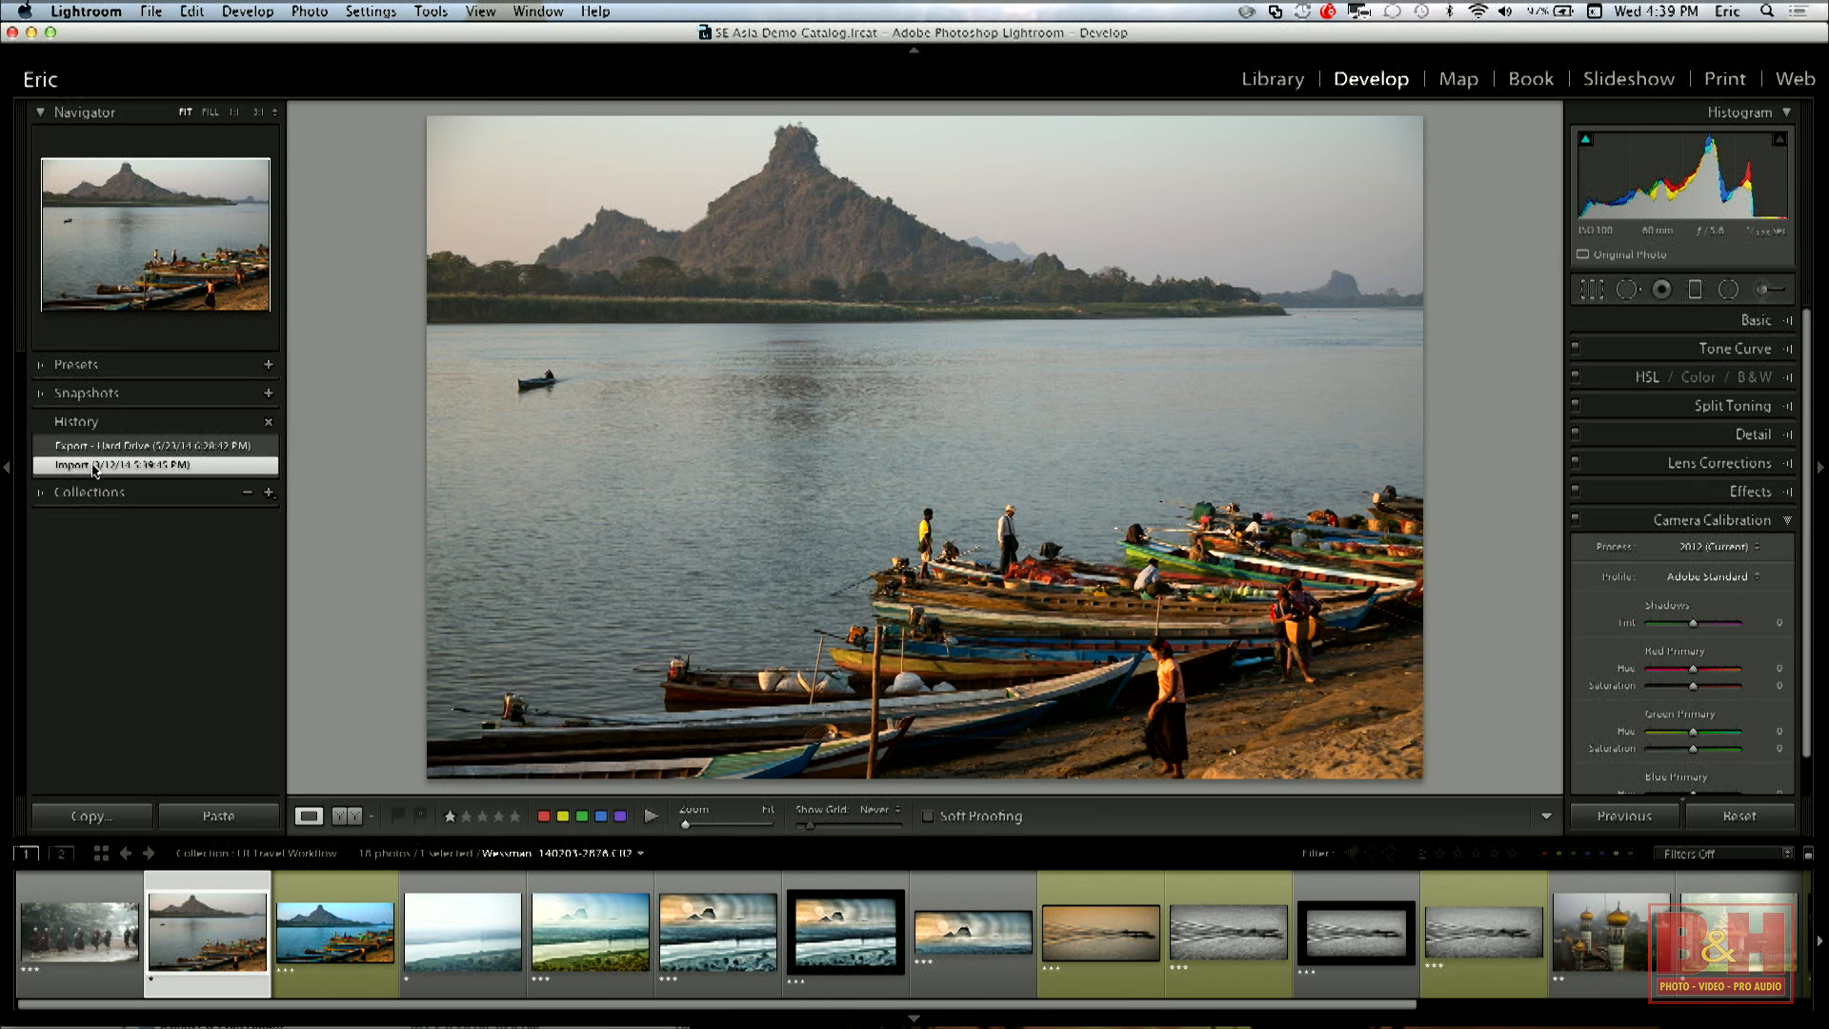
left_click(134, 447)
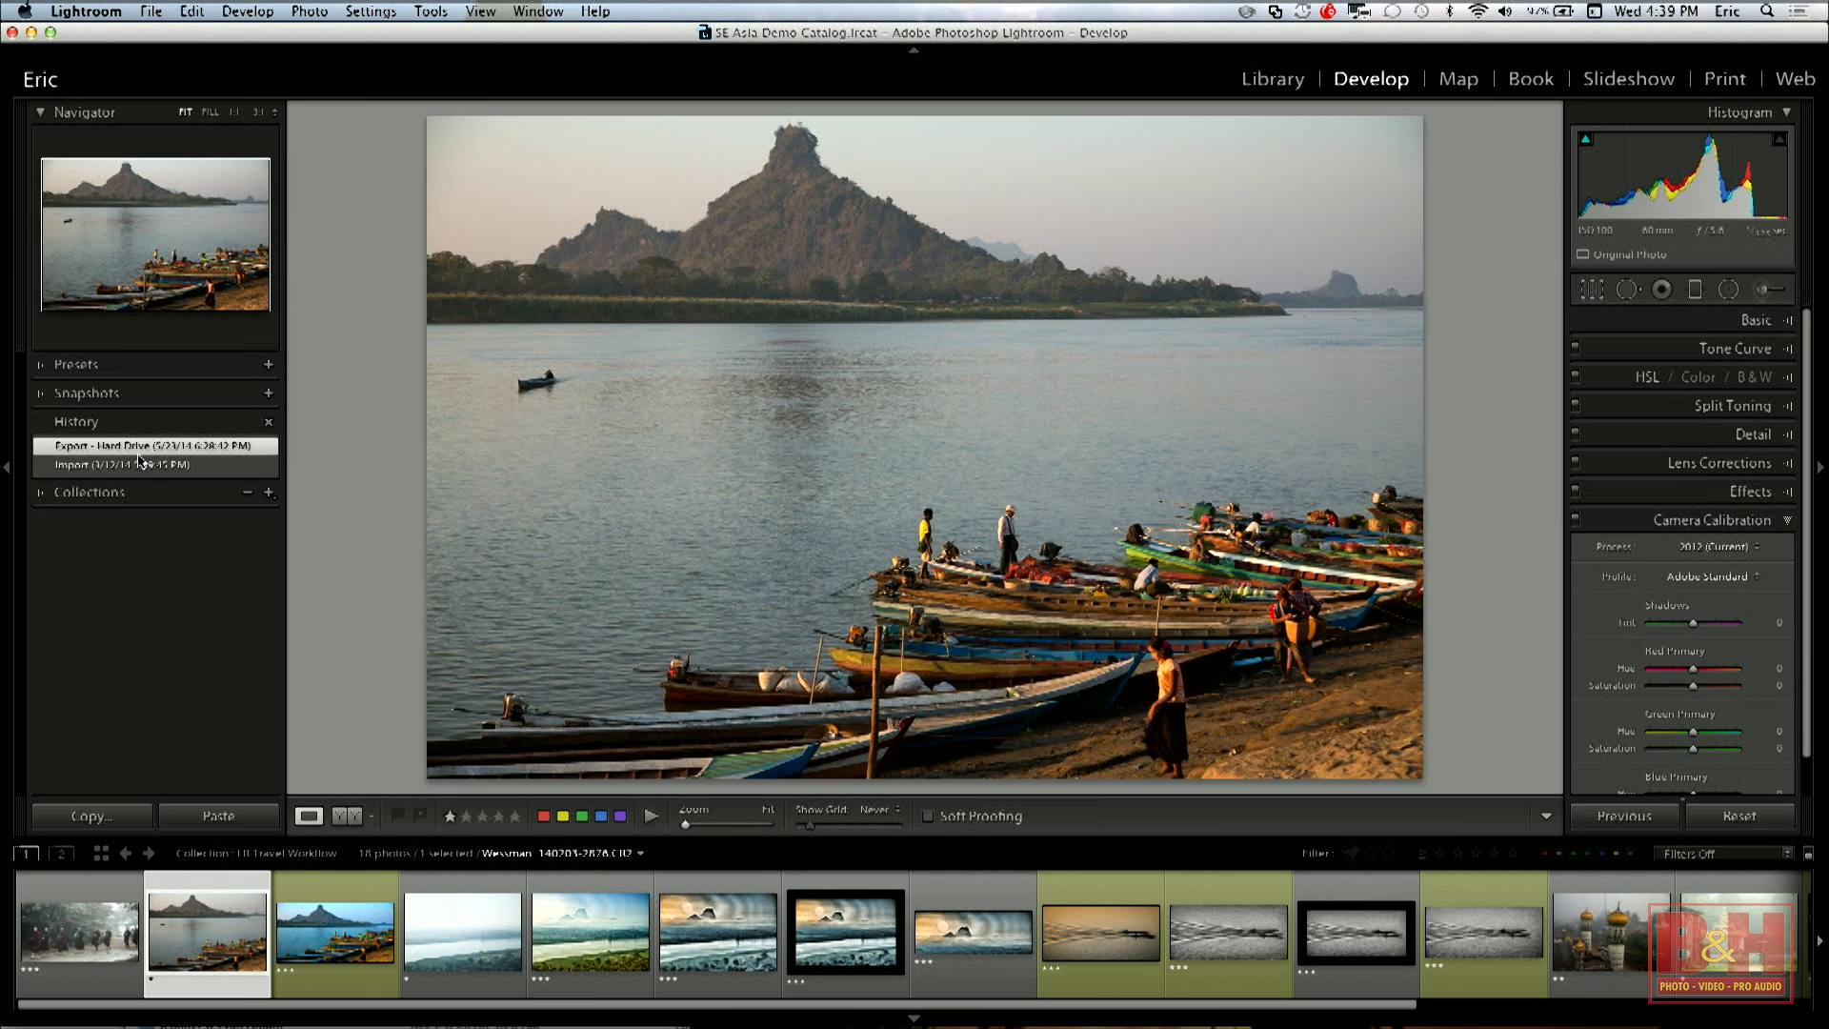
left_click(143, 467)
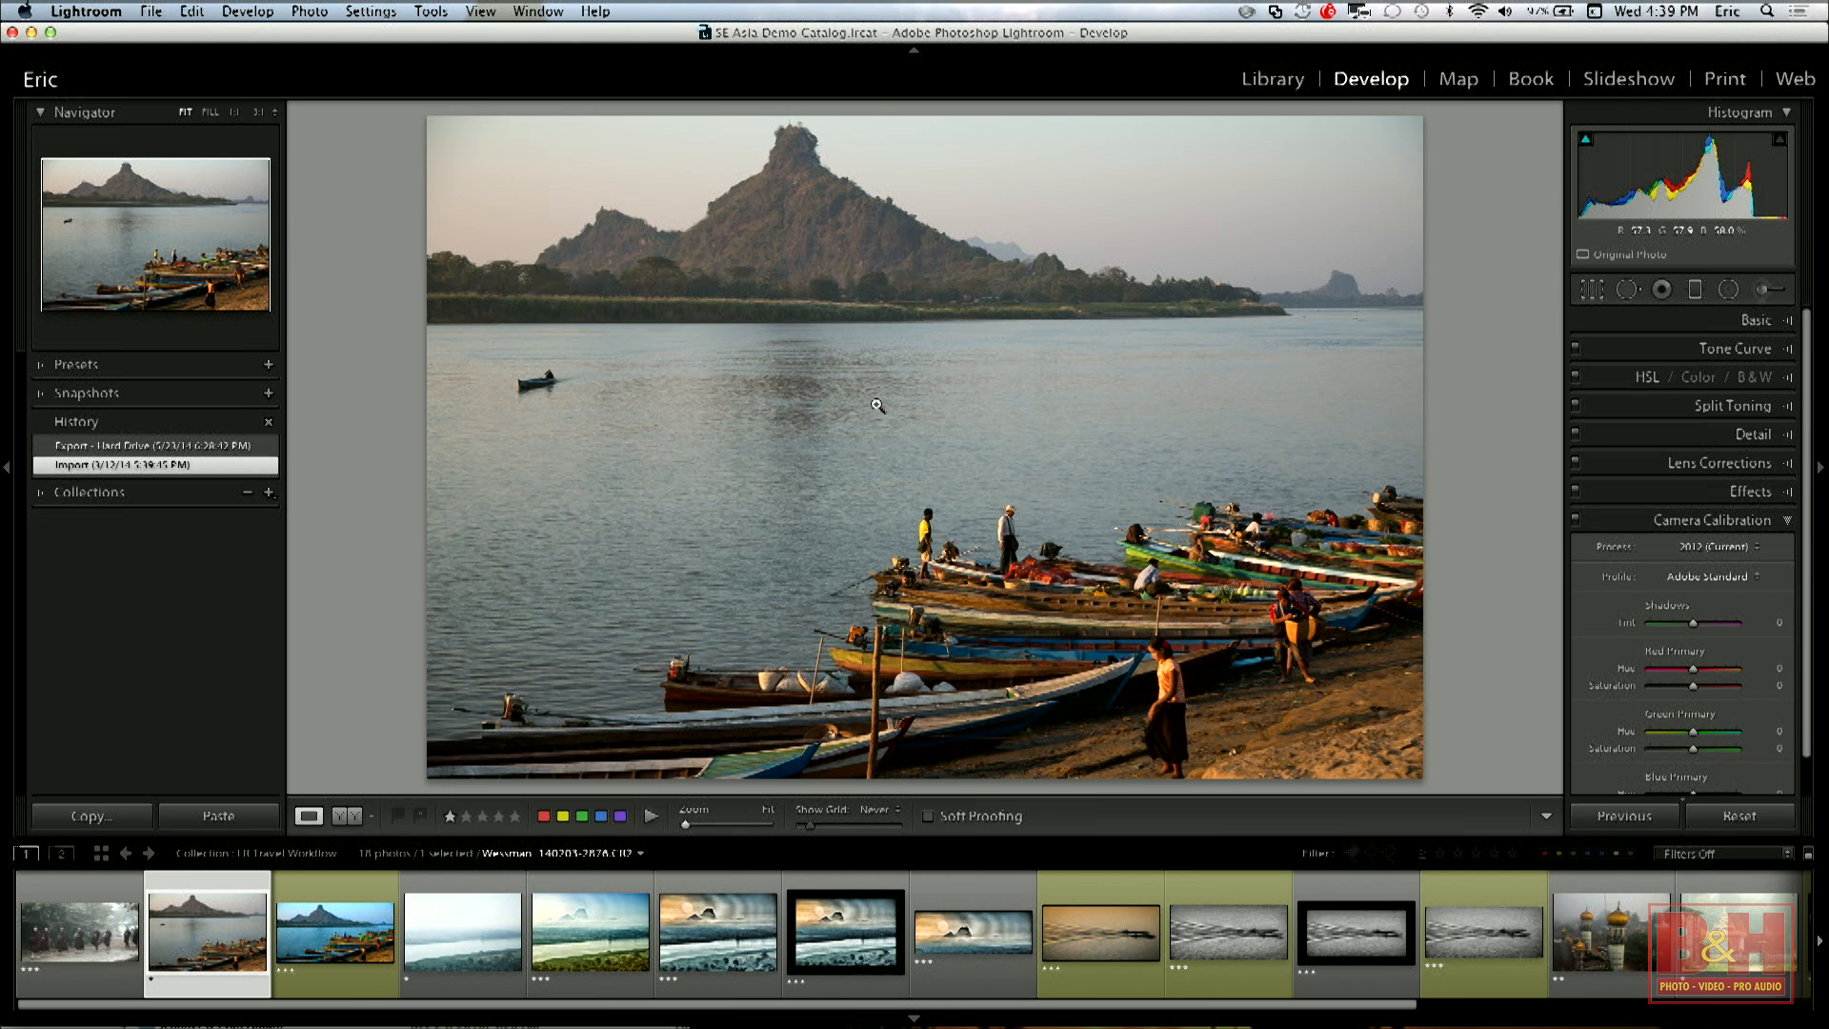
Open the Lightroom preferences at the Presets settings with the default Develop options.
left_click(337, 929)
left_click(81, 13)
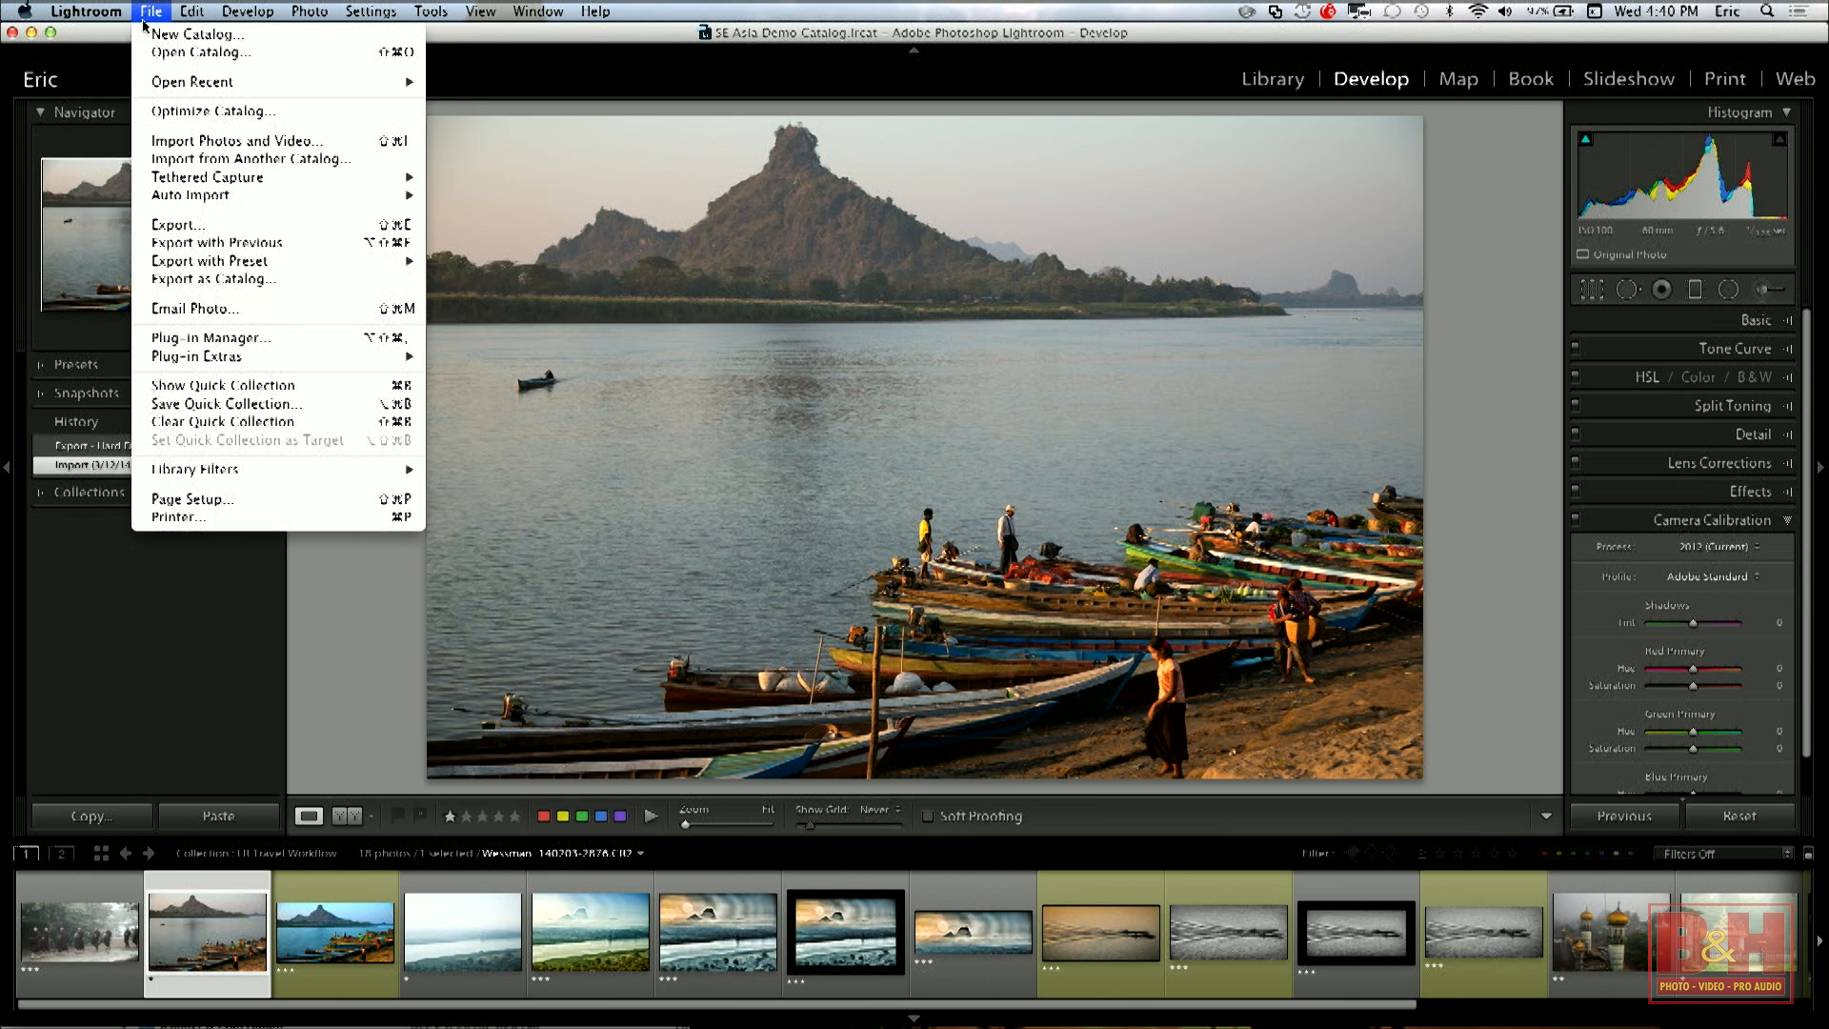
left_click(112, 64)
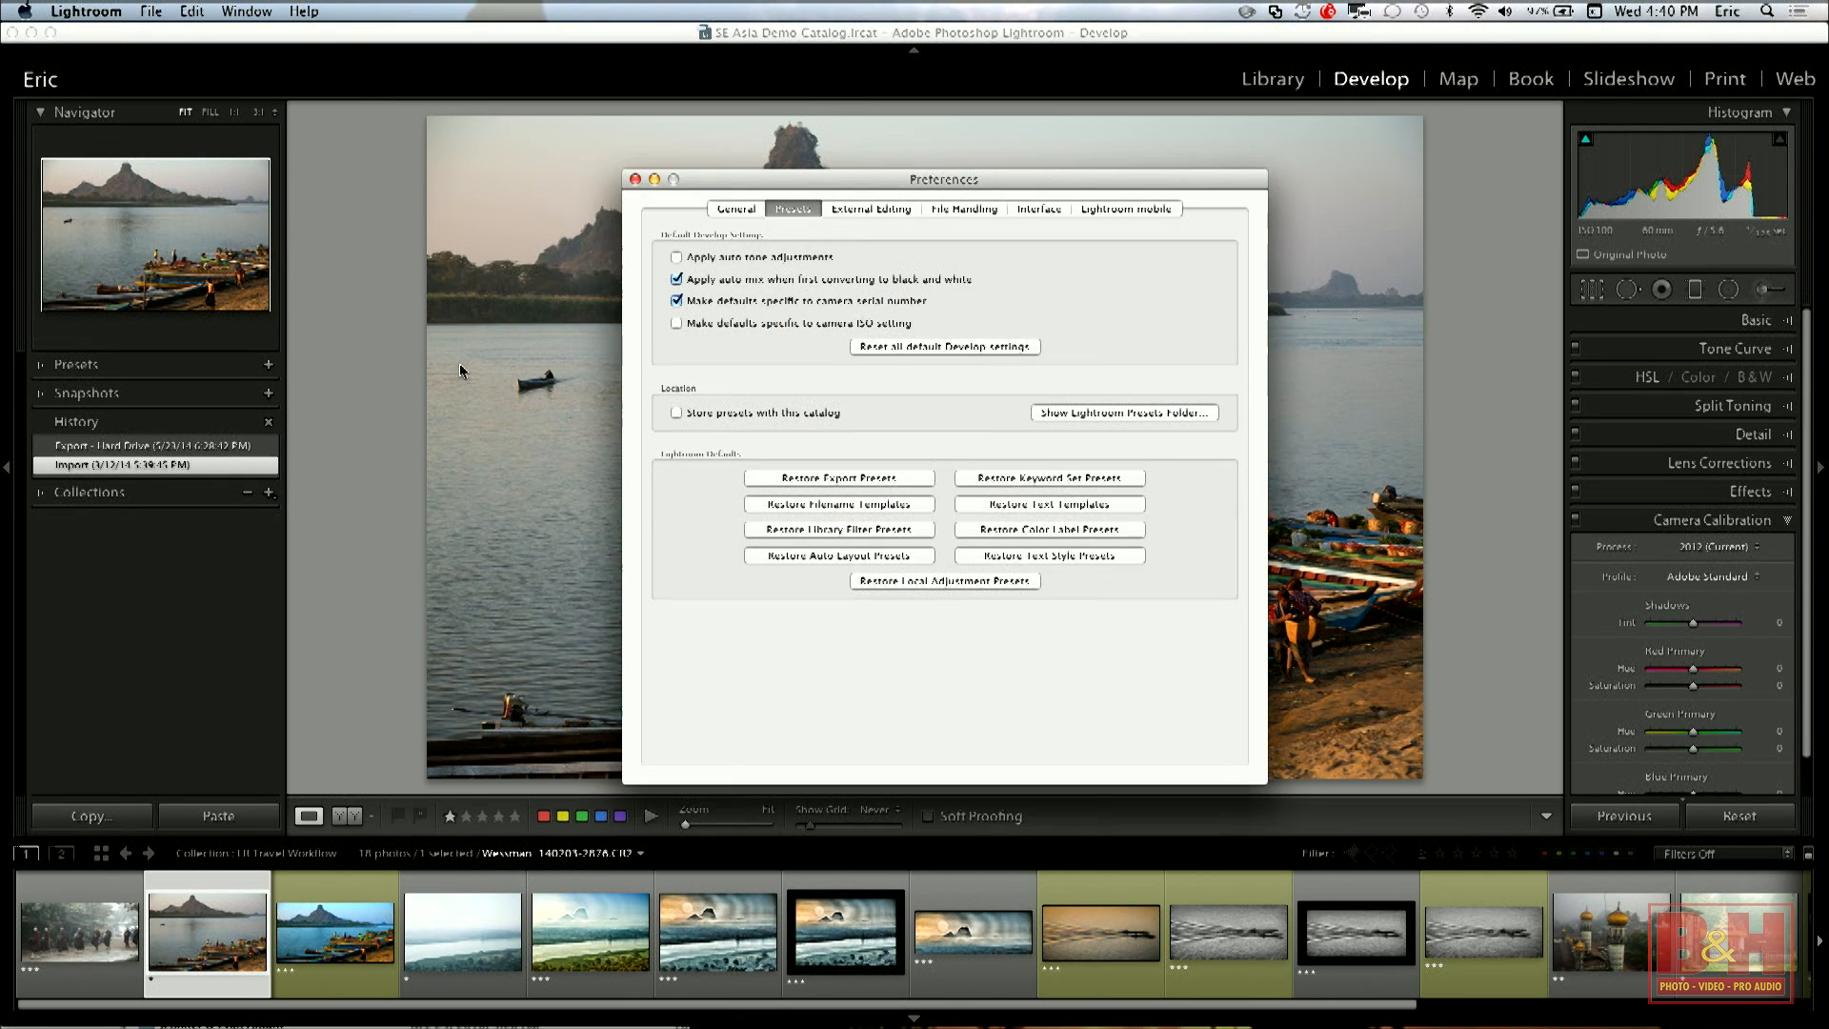
Review the External Editing preferences and close the preferences window.
left_click(857, 211)
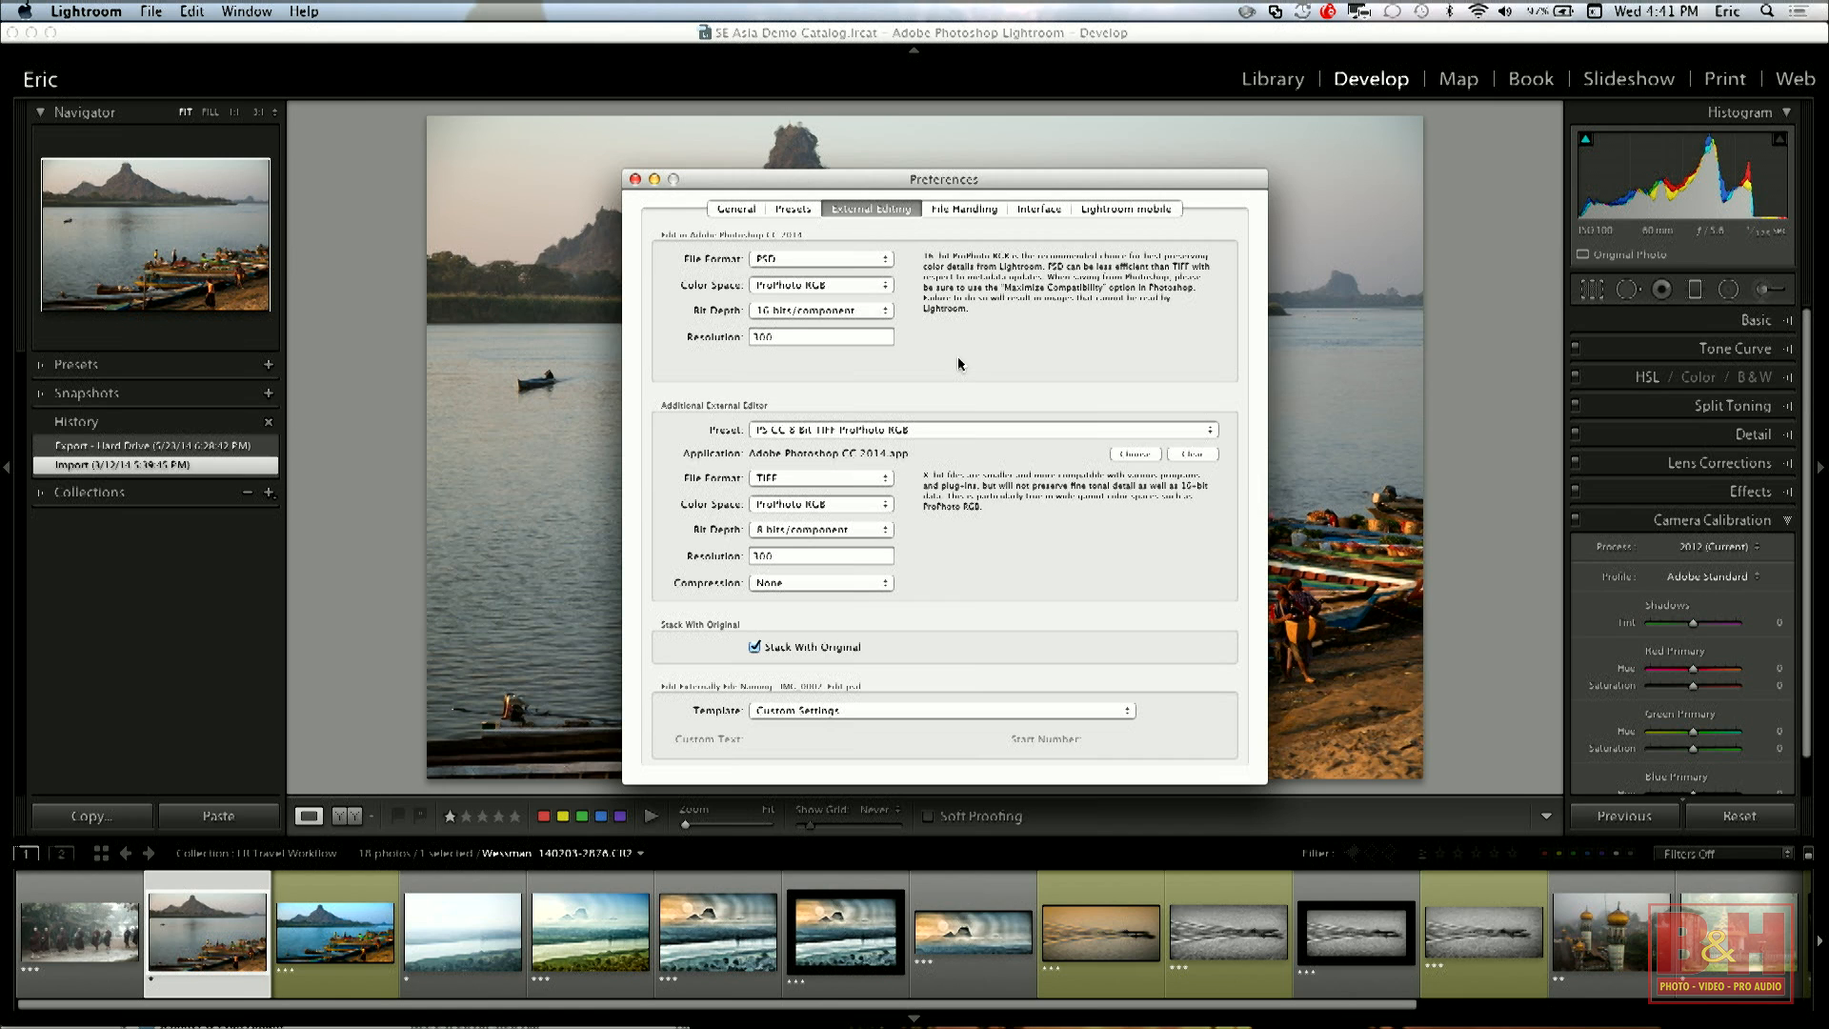
left_click(636, 179)
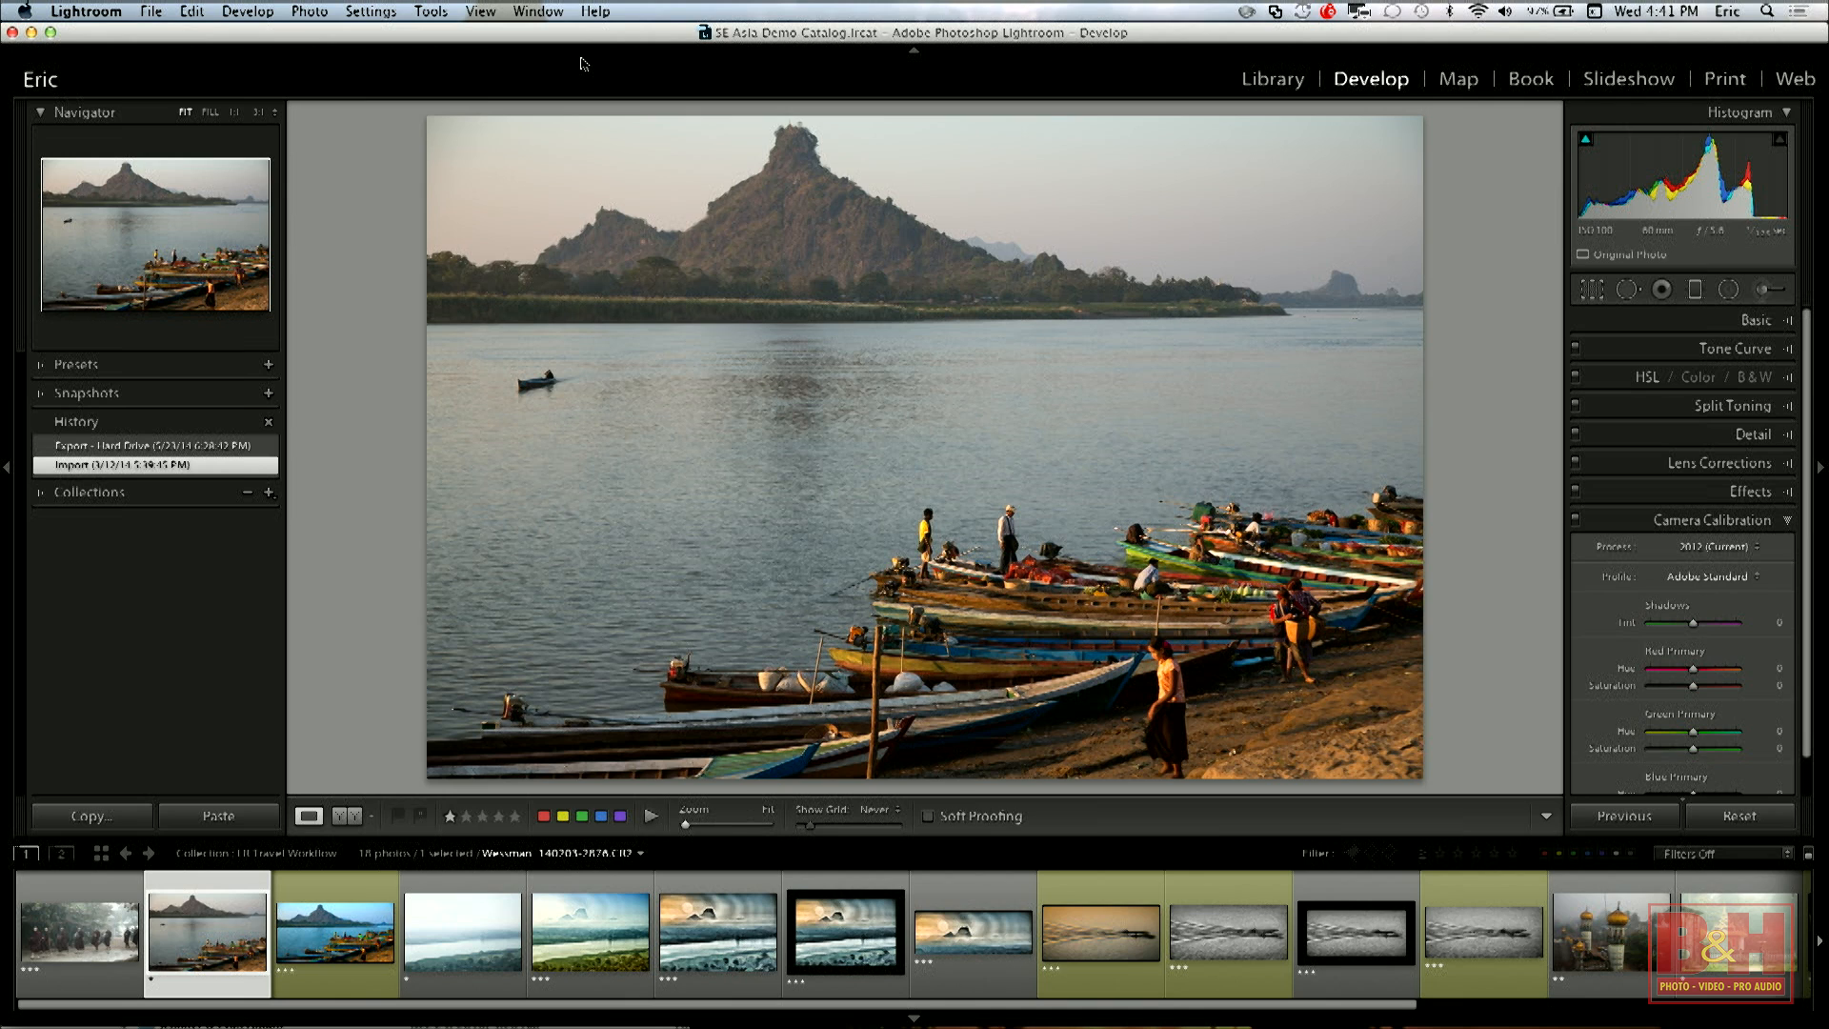
Open the raw mountain-and-boats photo in Photoshop, close it there and return to its CR2 original in Lightroom.
key("super+e")
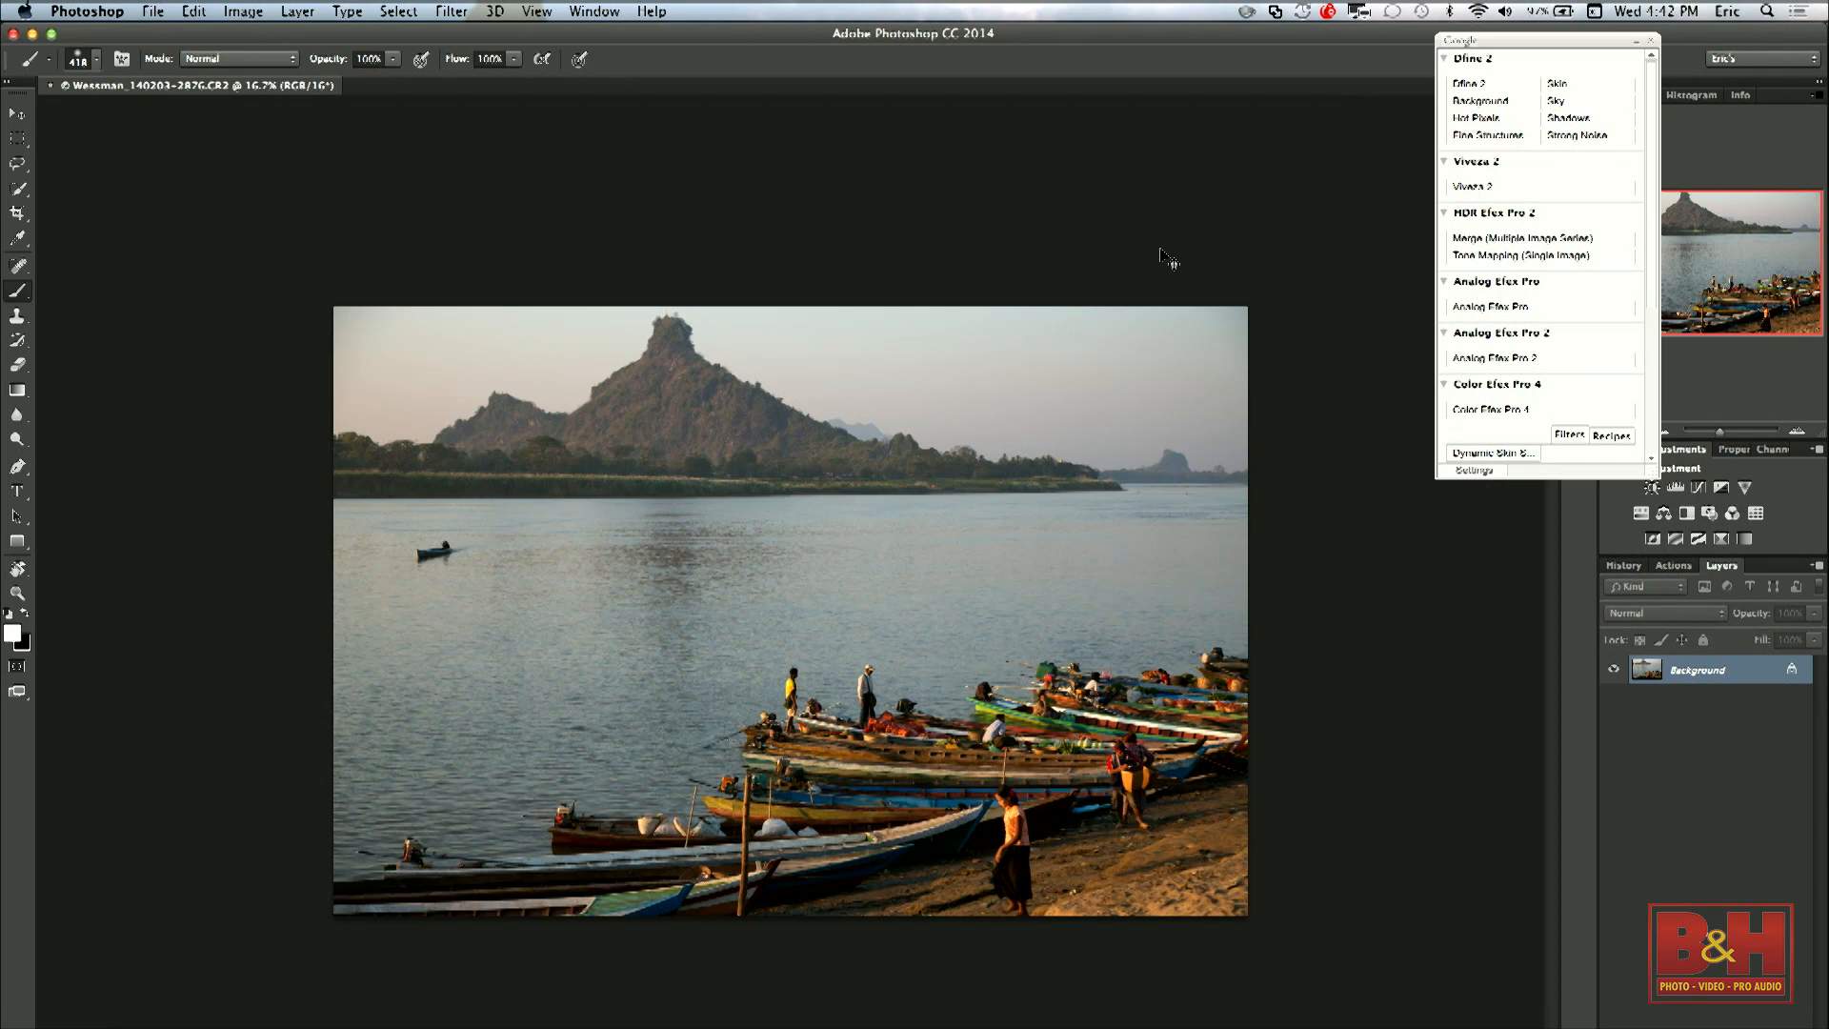
key("super+w")
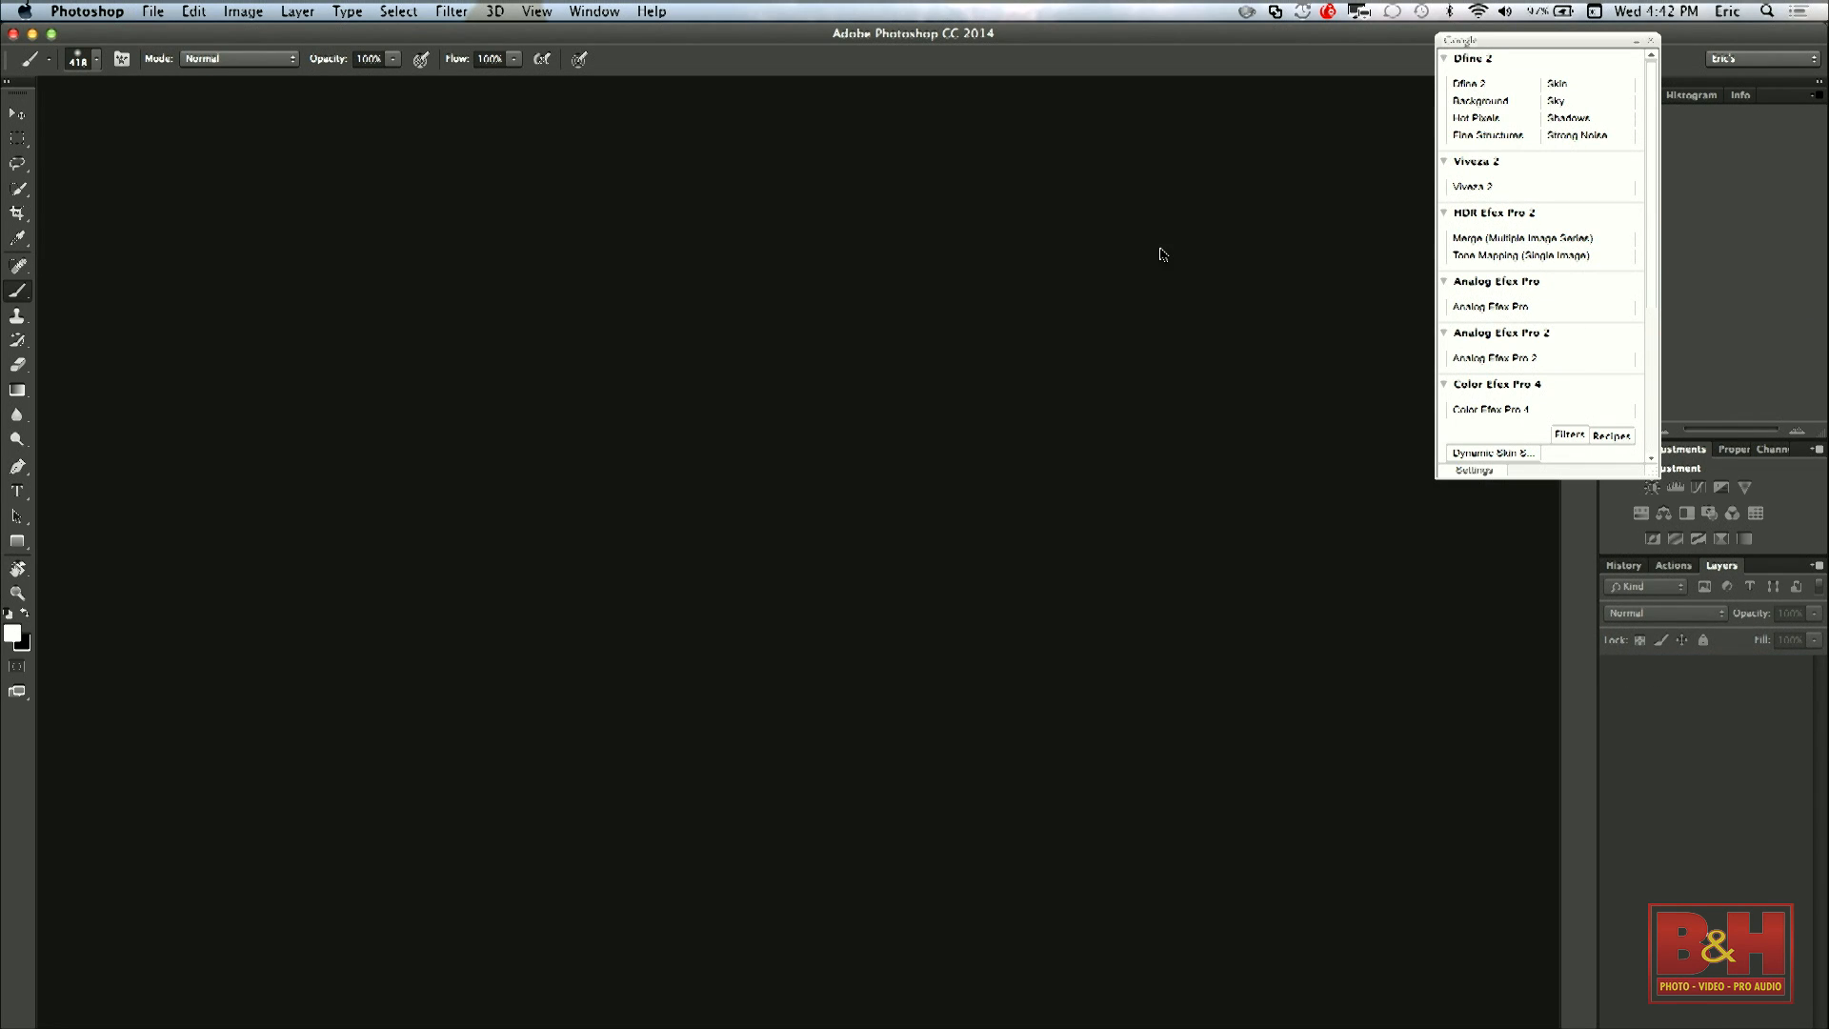
key("ctrl+Up")
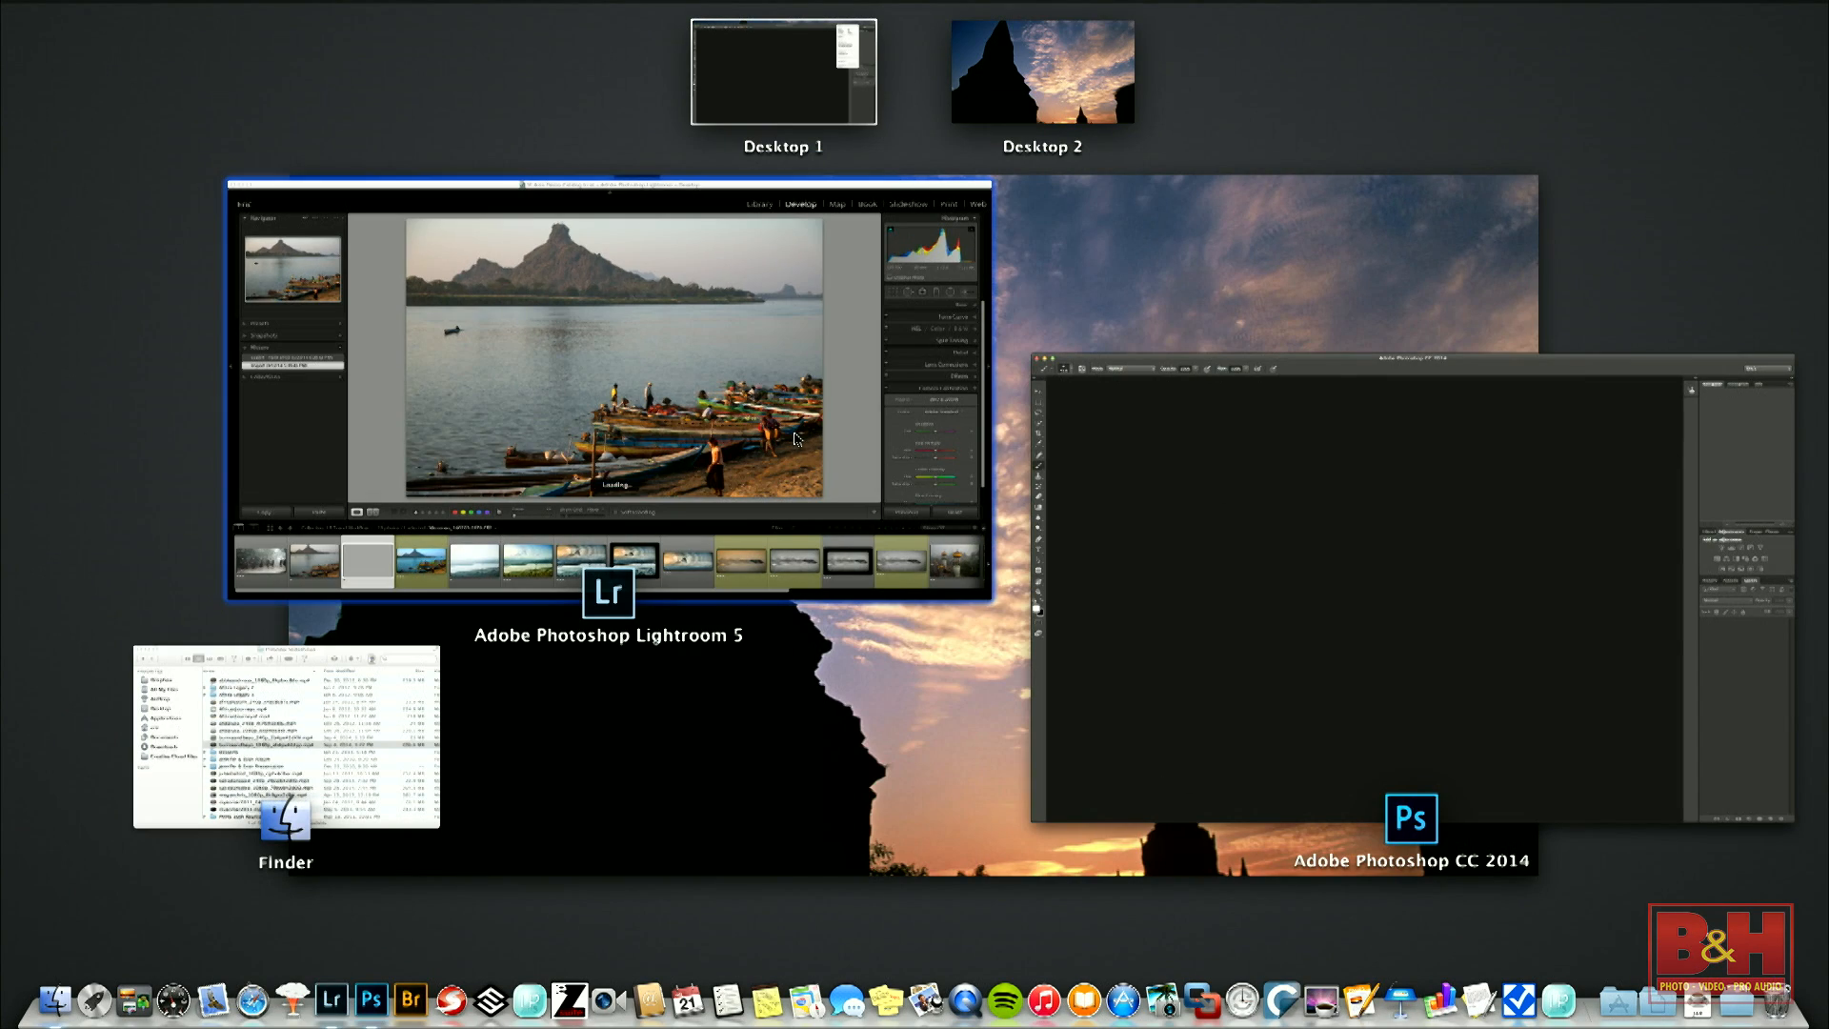
left_click(797, 438)
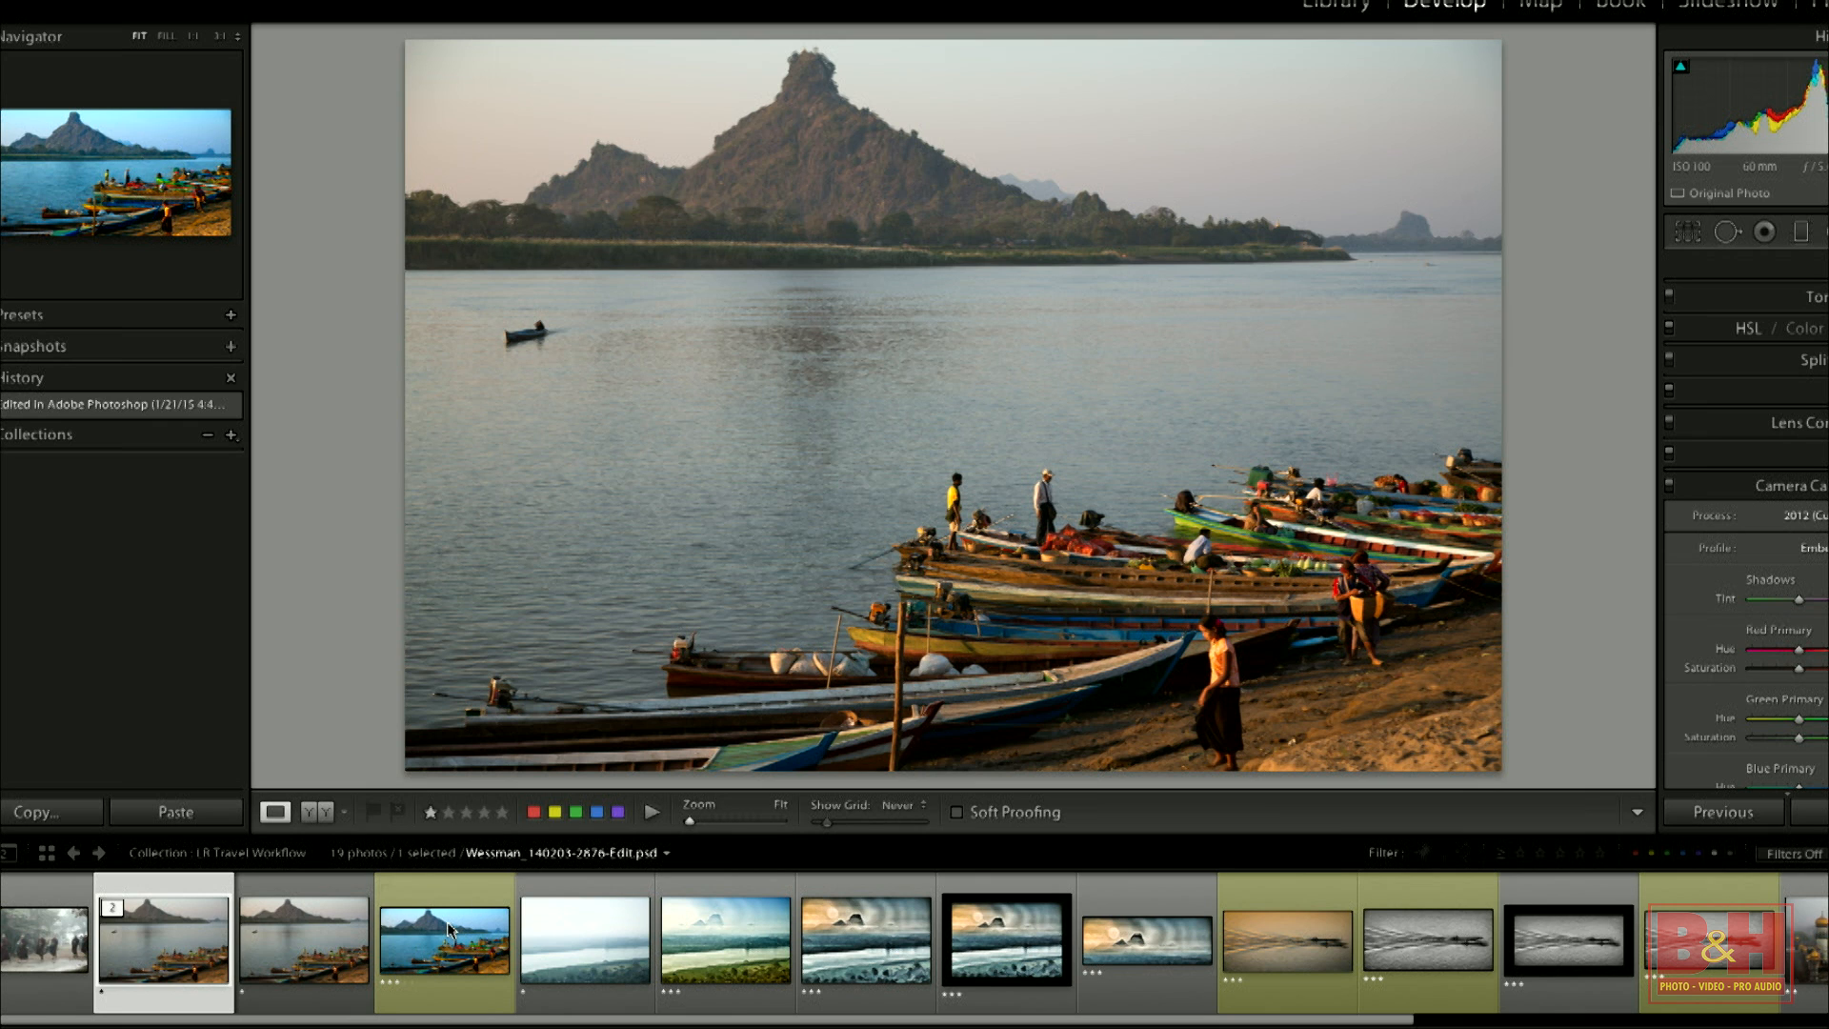
left_click(303, 939)
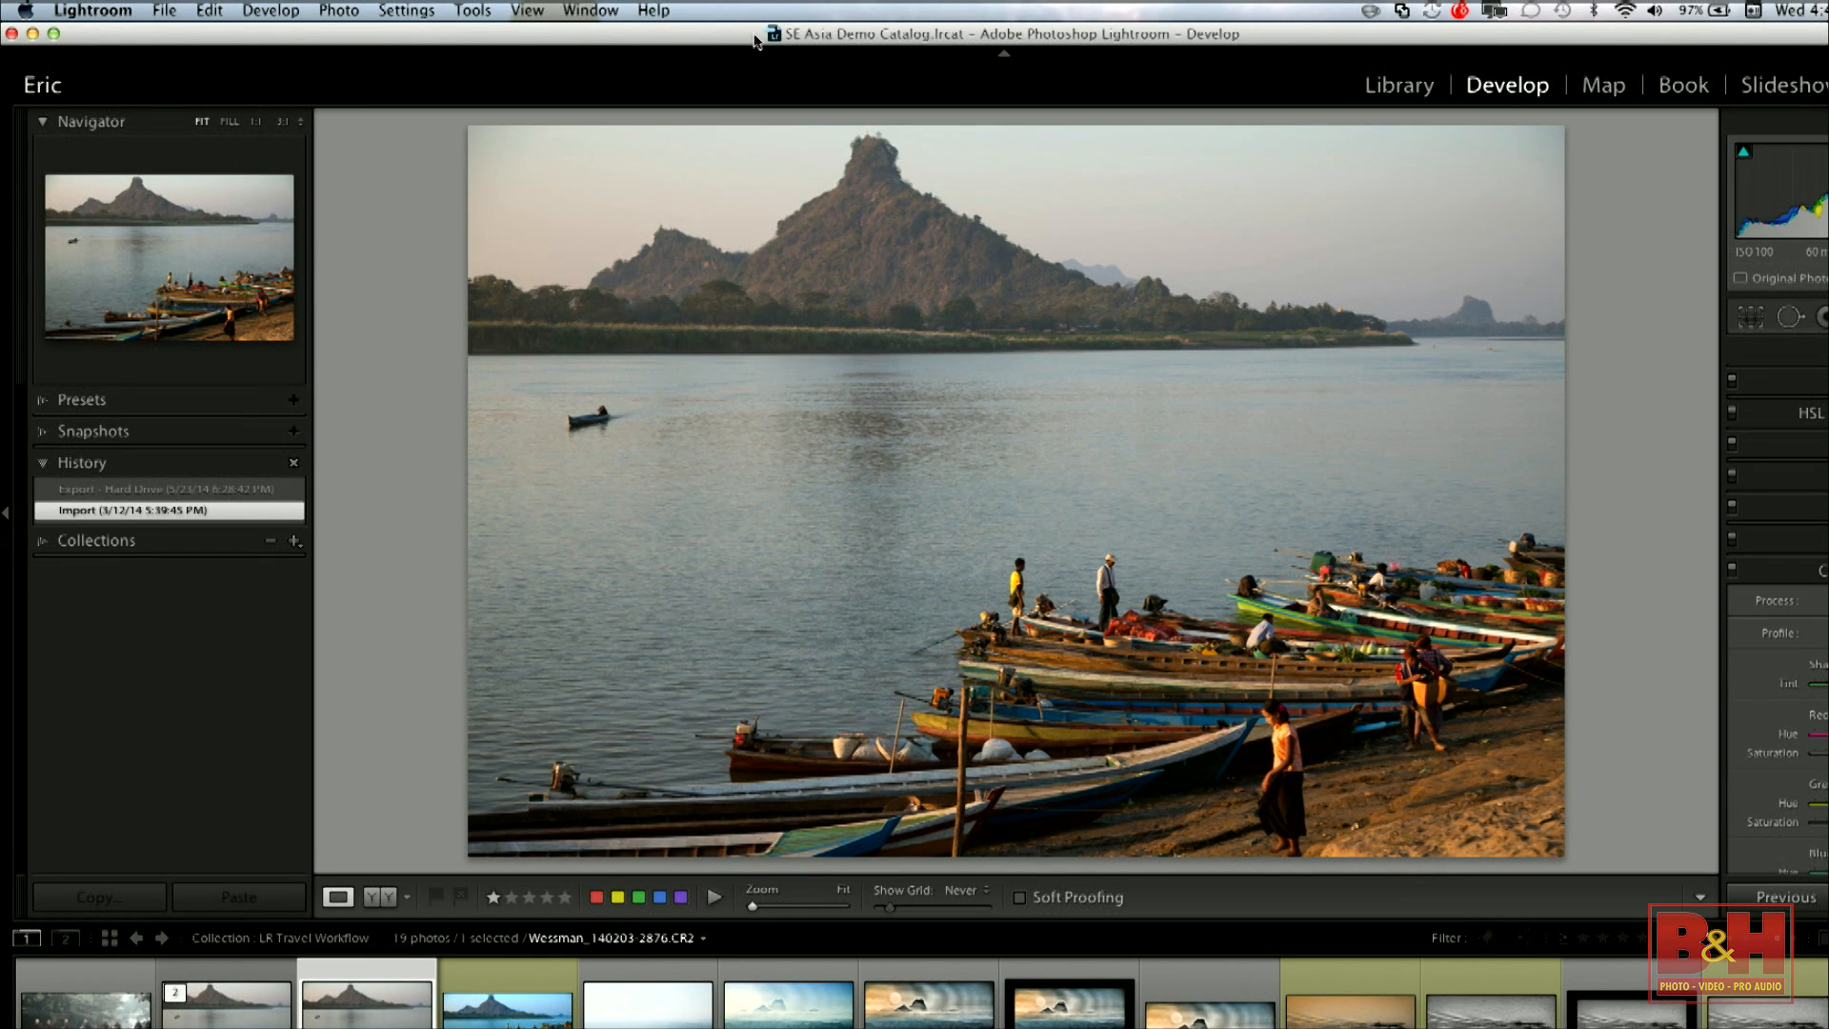
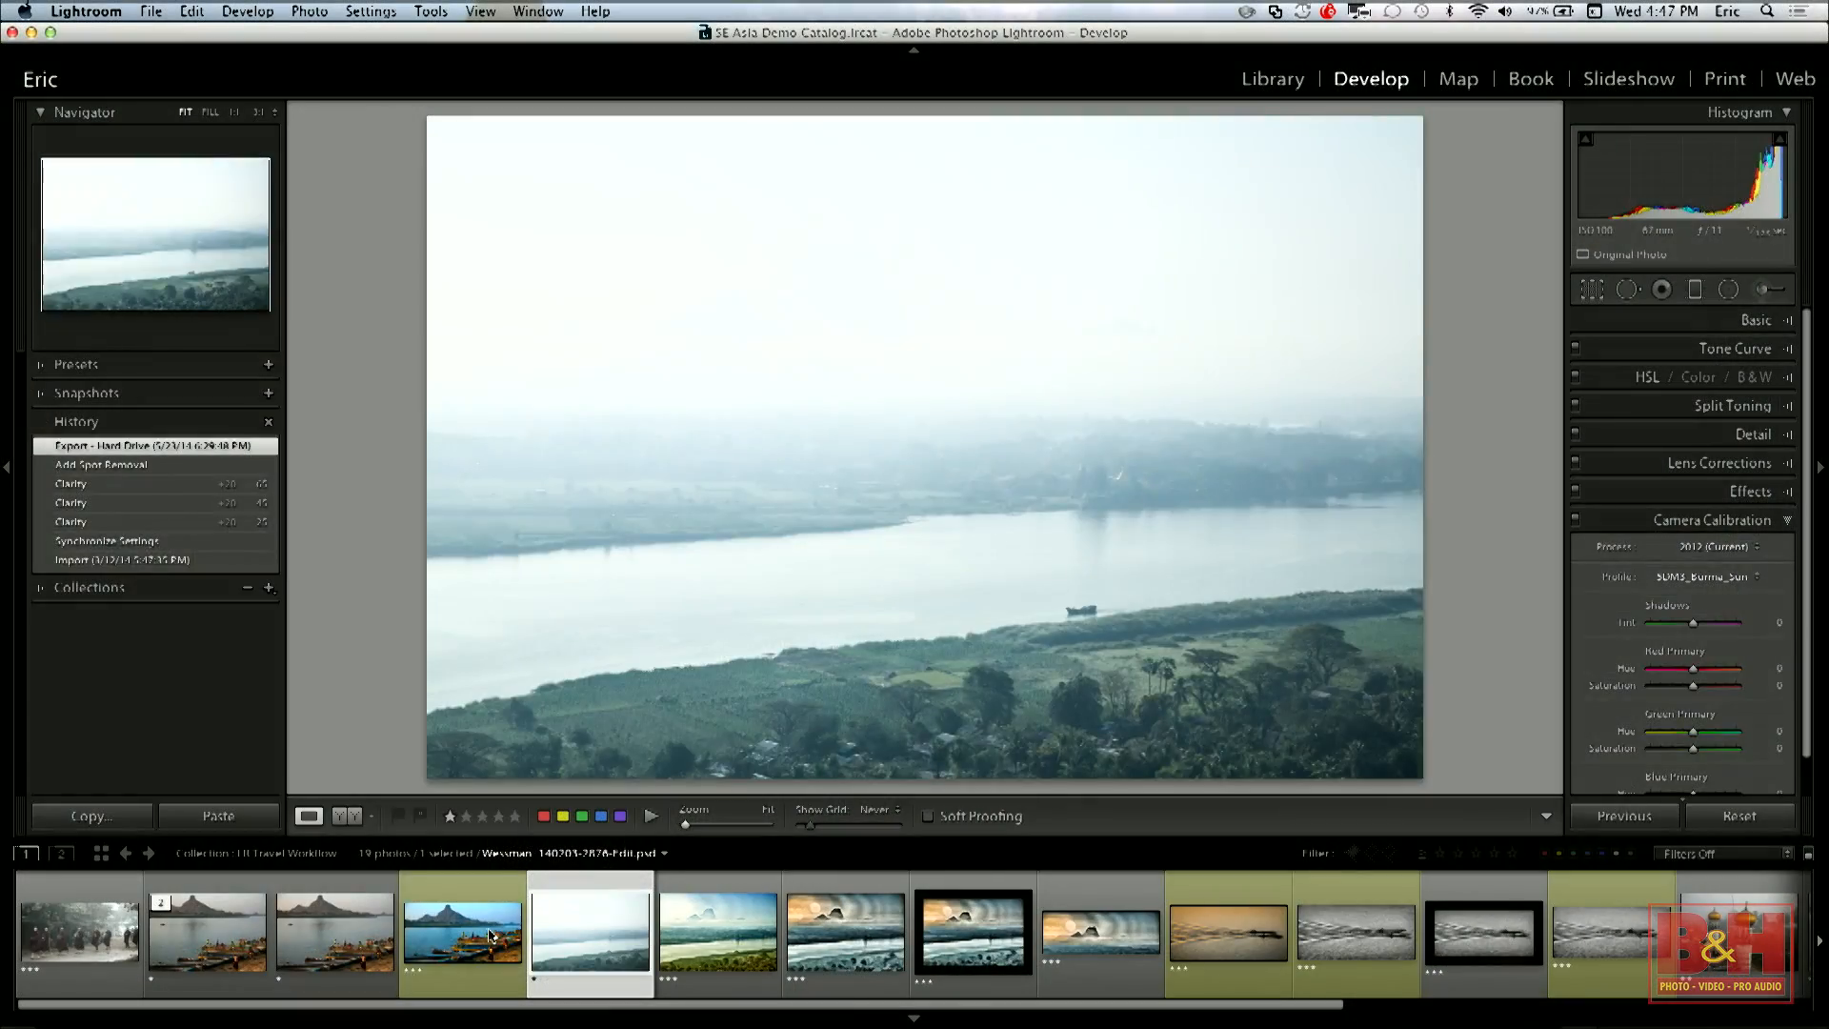
Step through the history of the misty river photo 140204-2904.CR2 from Import through Synchronize Settings and Clarity to Add Spot Removal.
key("Left")
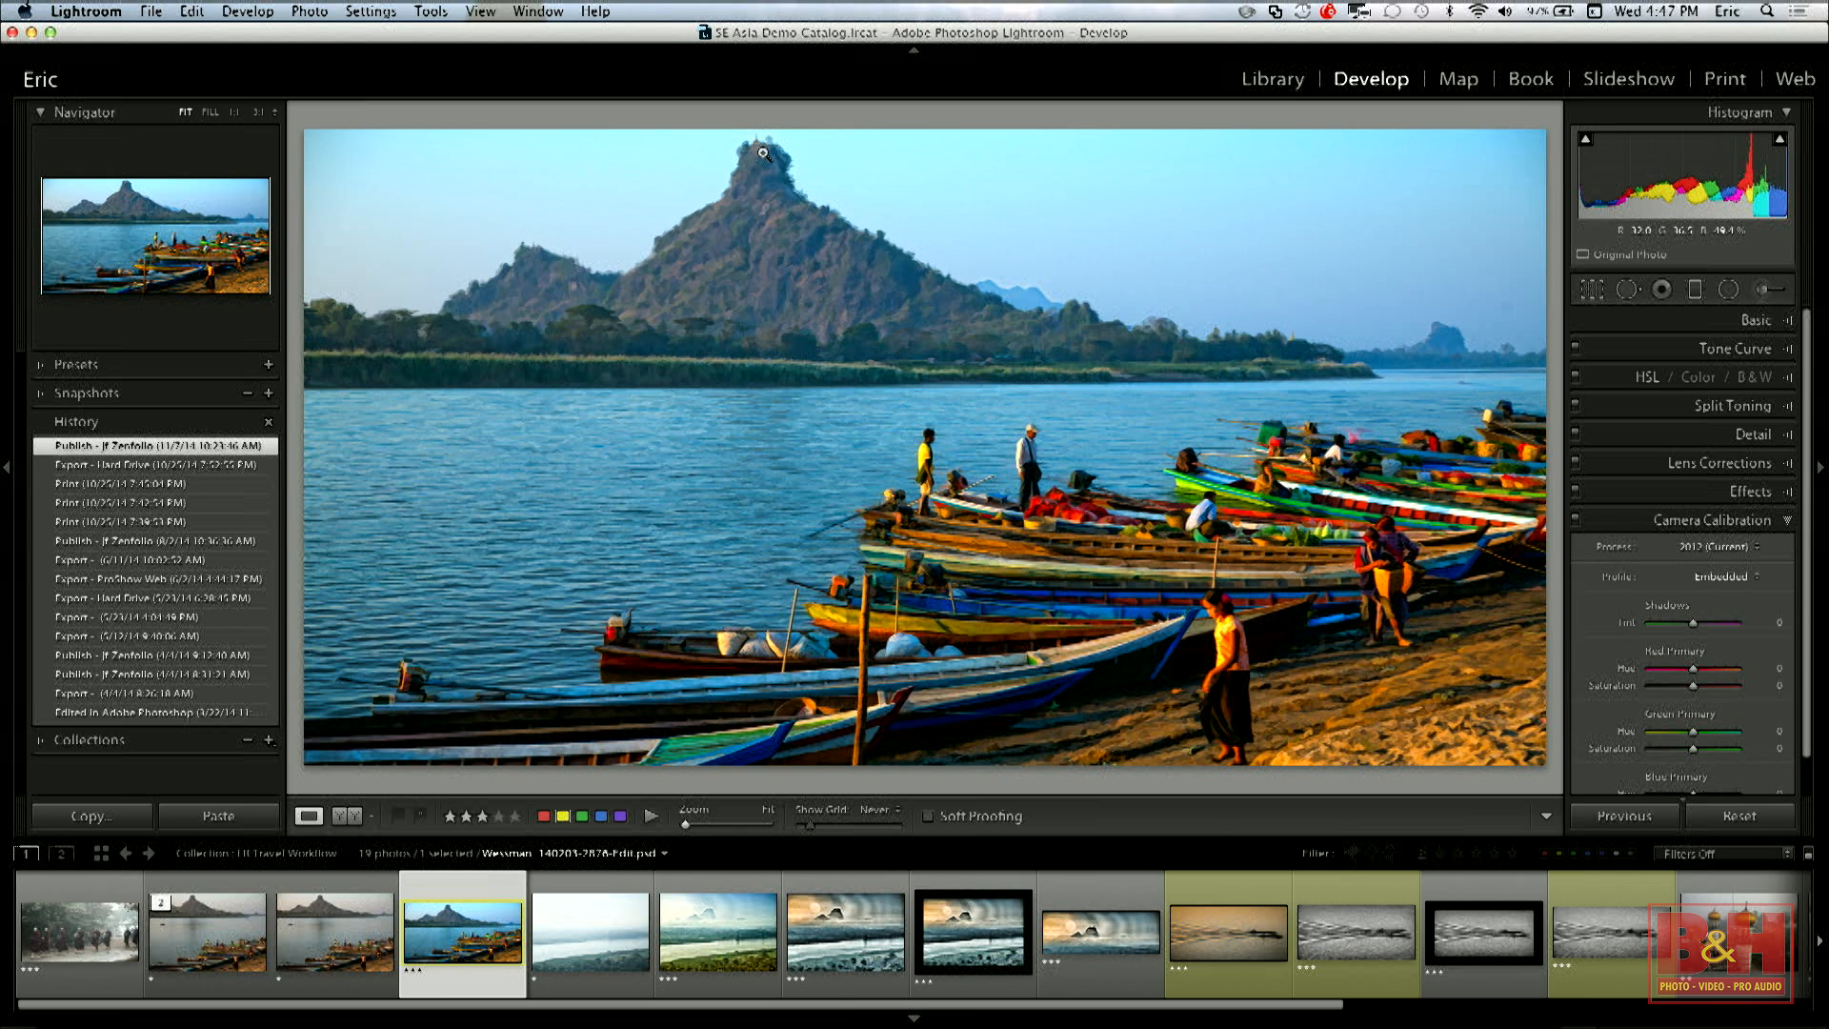
key("Right")
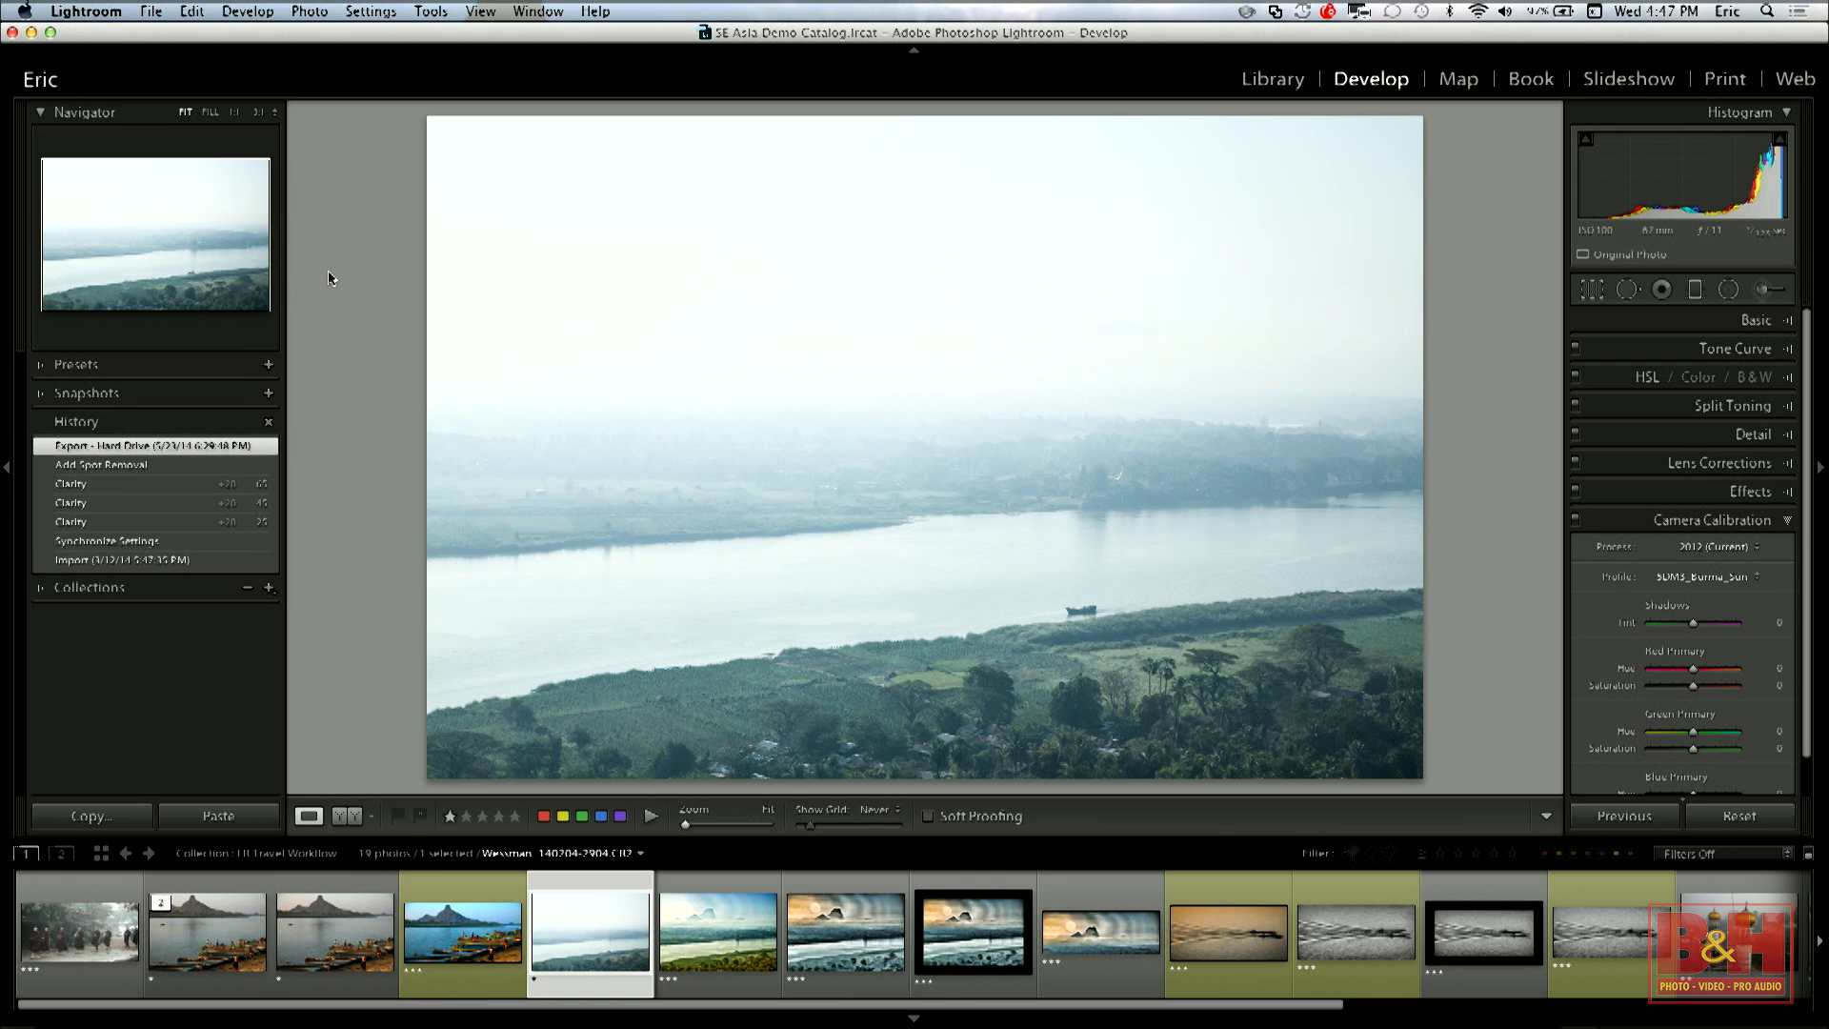
left_click(95, 562)
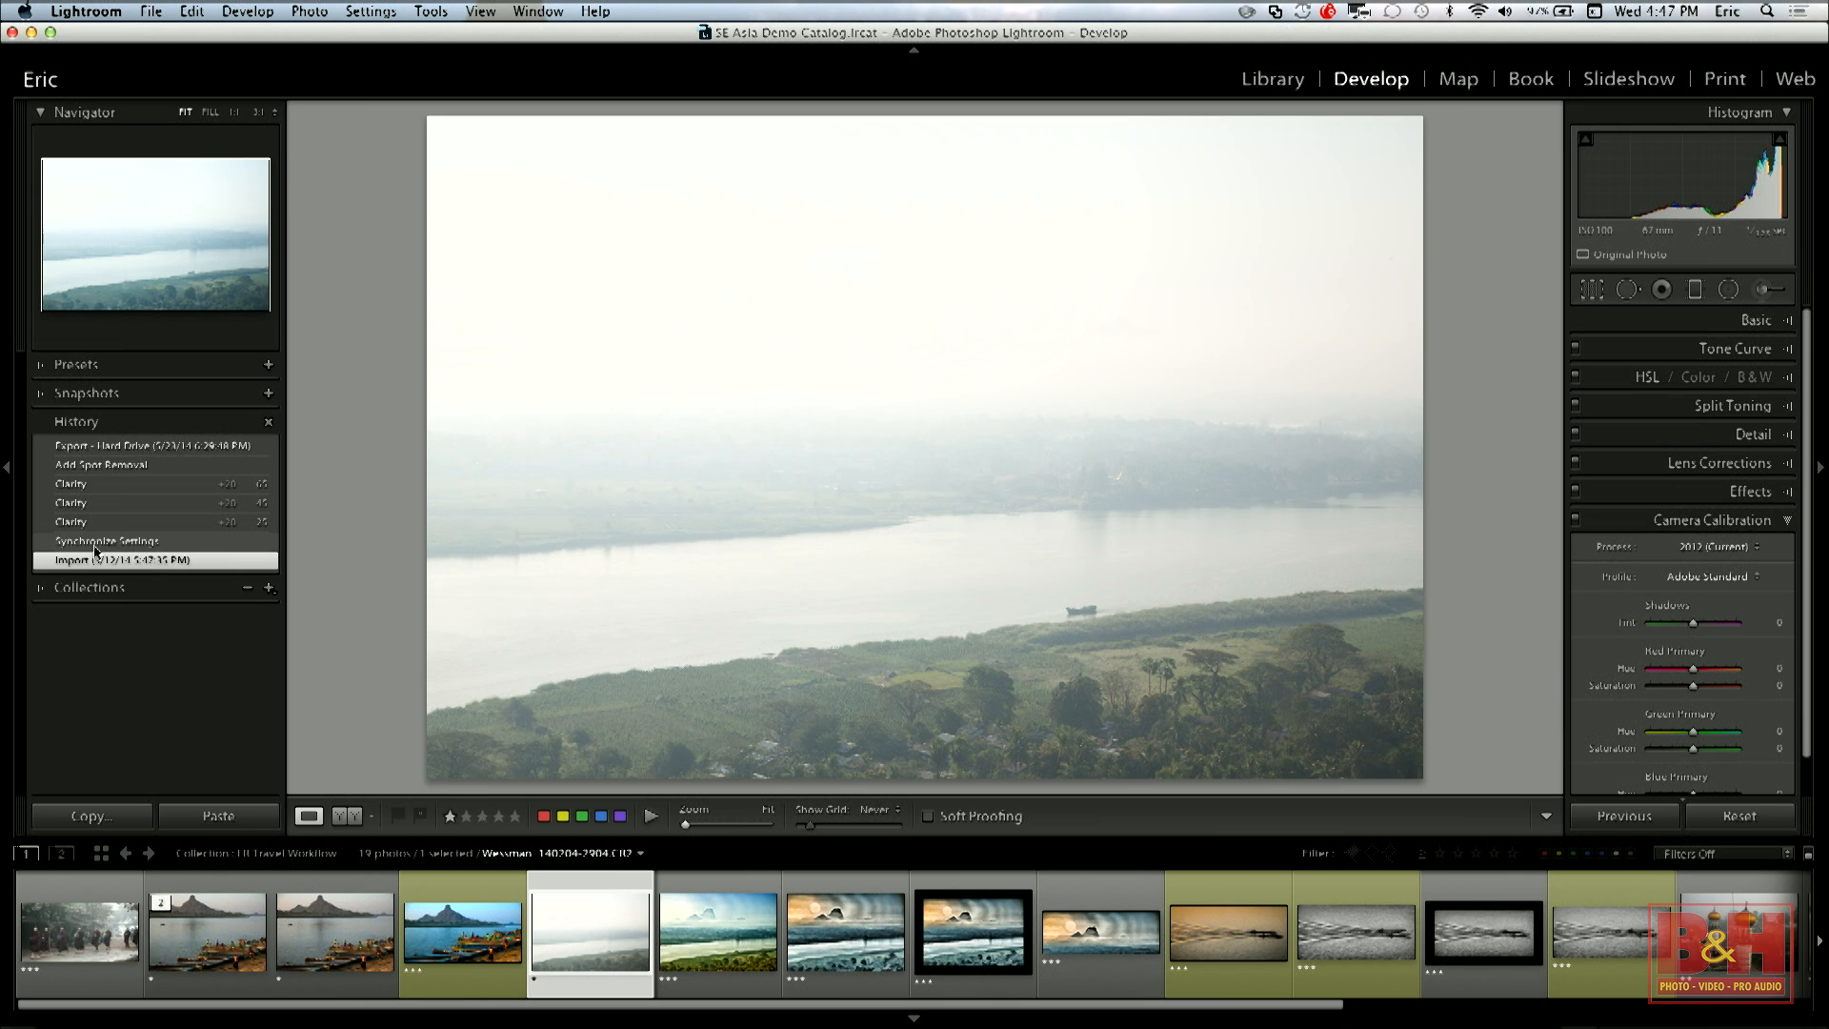
left_click(96, 541)
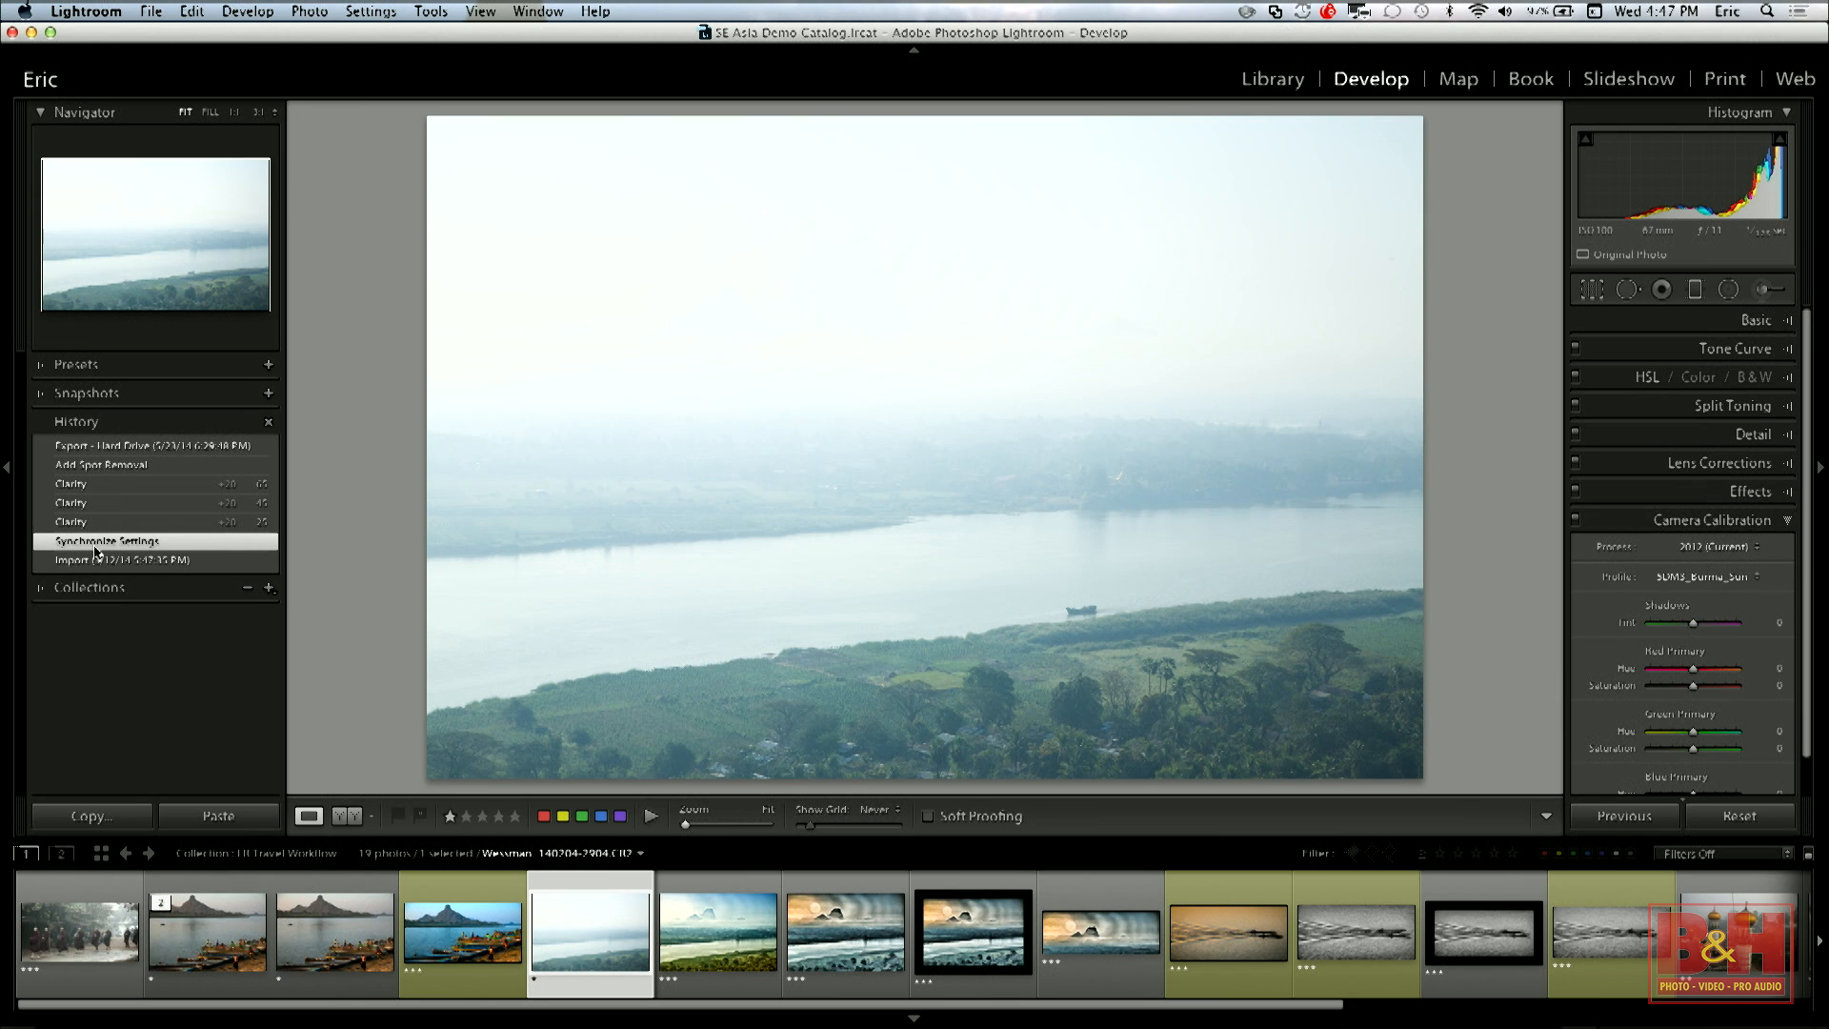
left_click(90, 522)
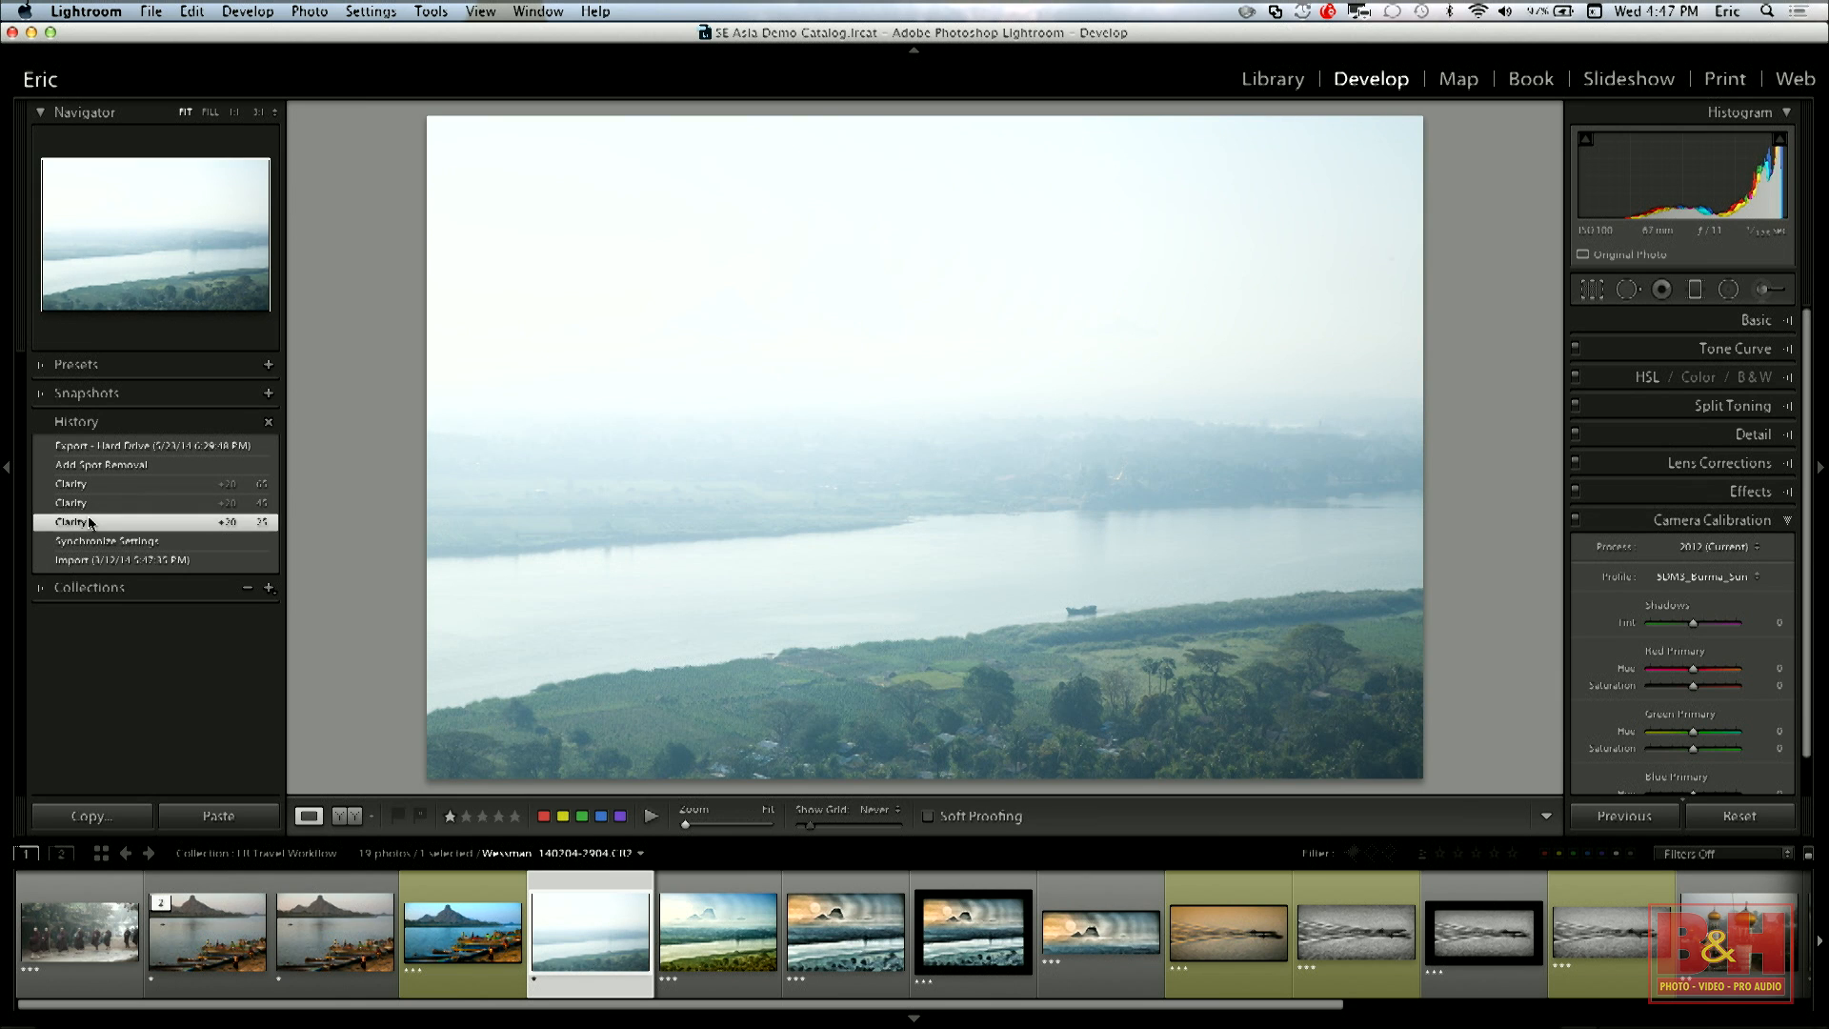
left_click(85, 506)
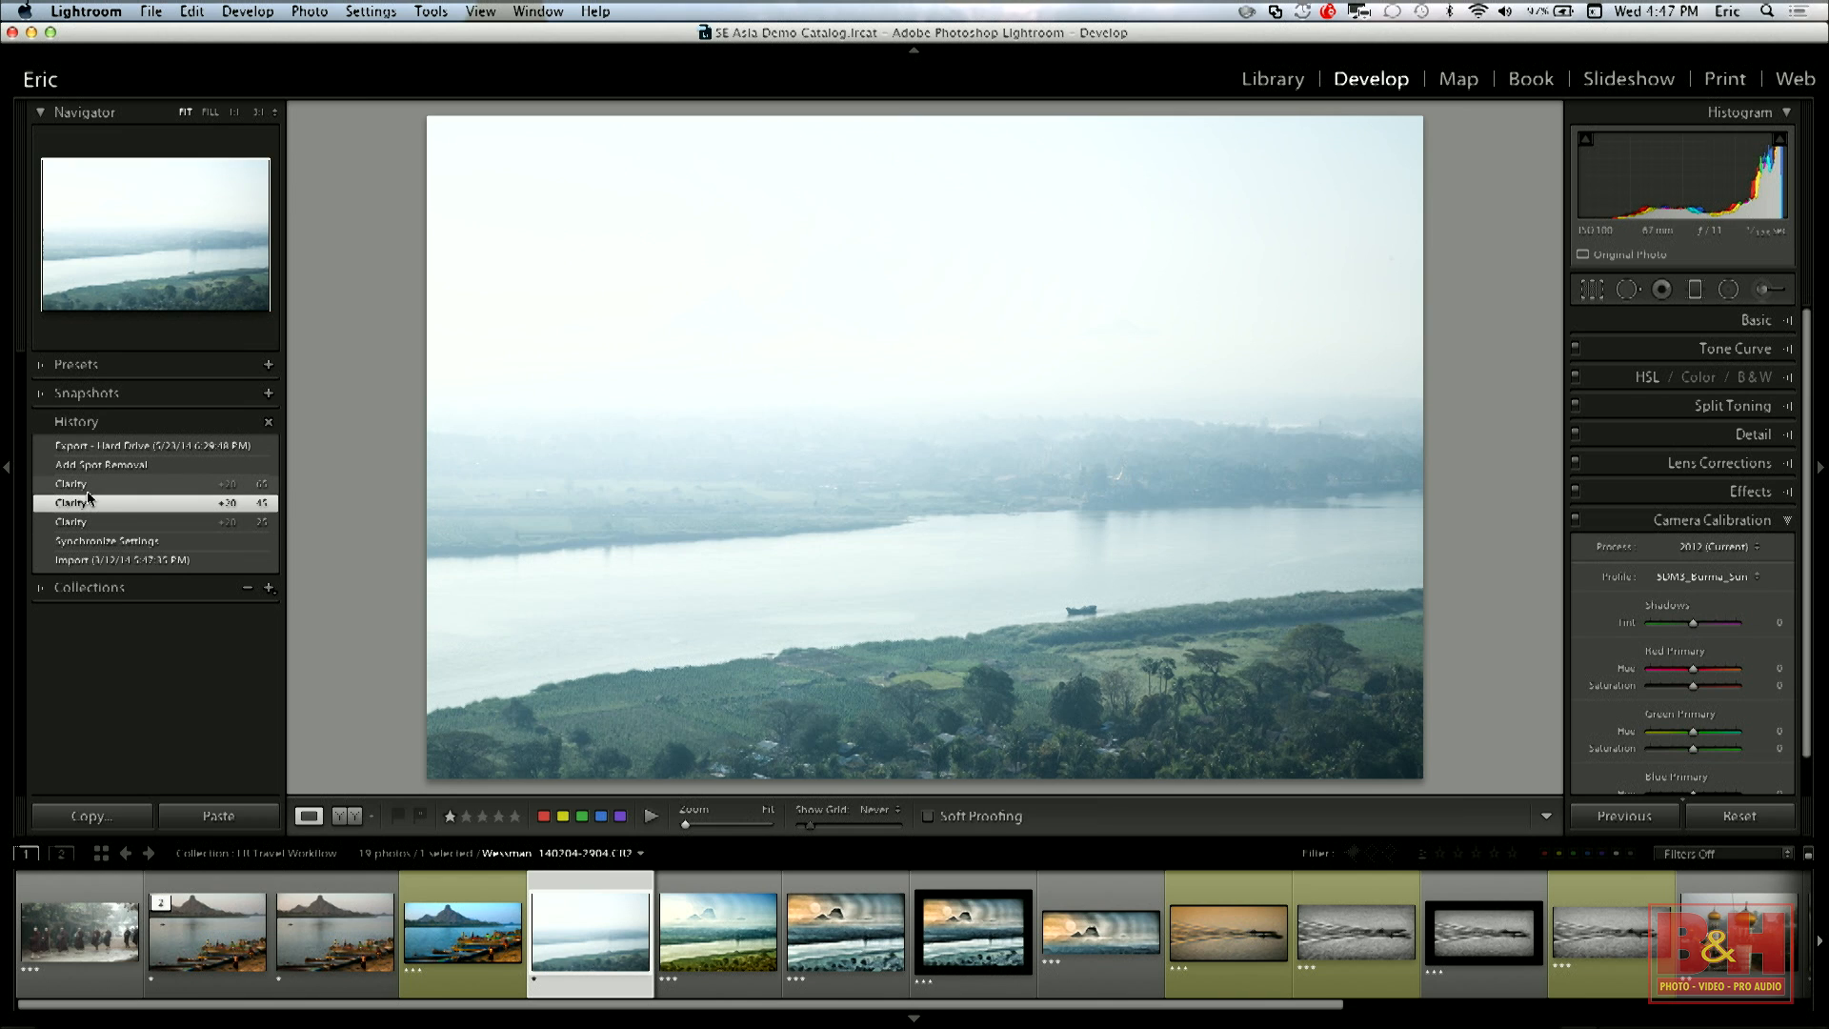
left_click(87, 488)
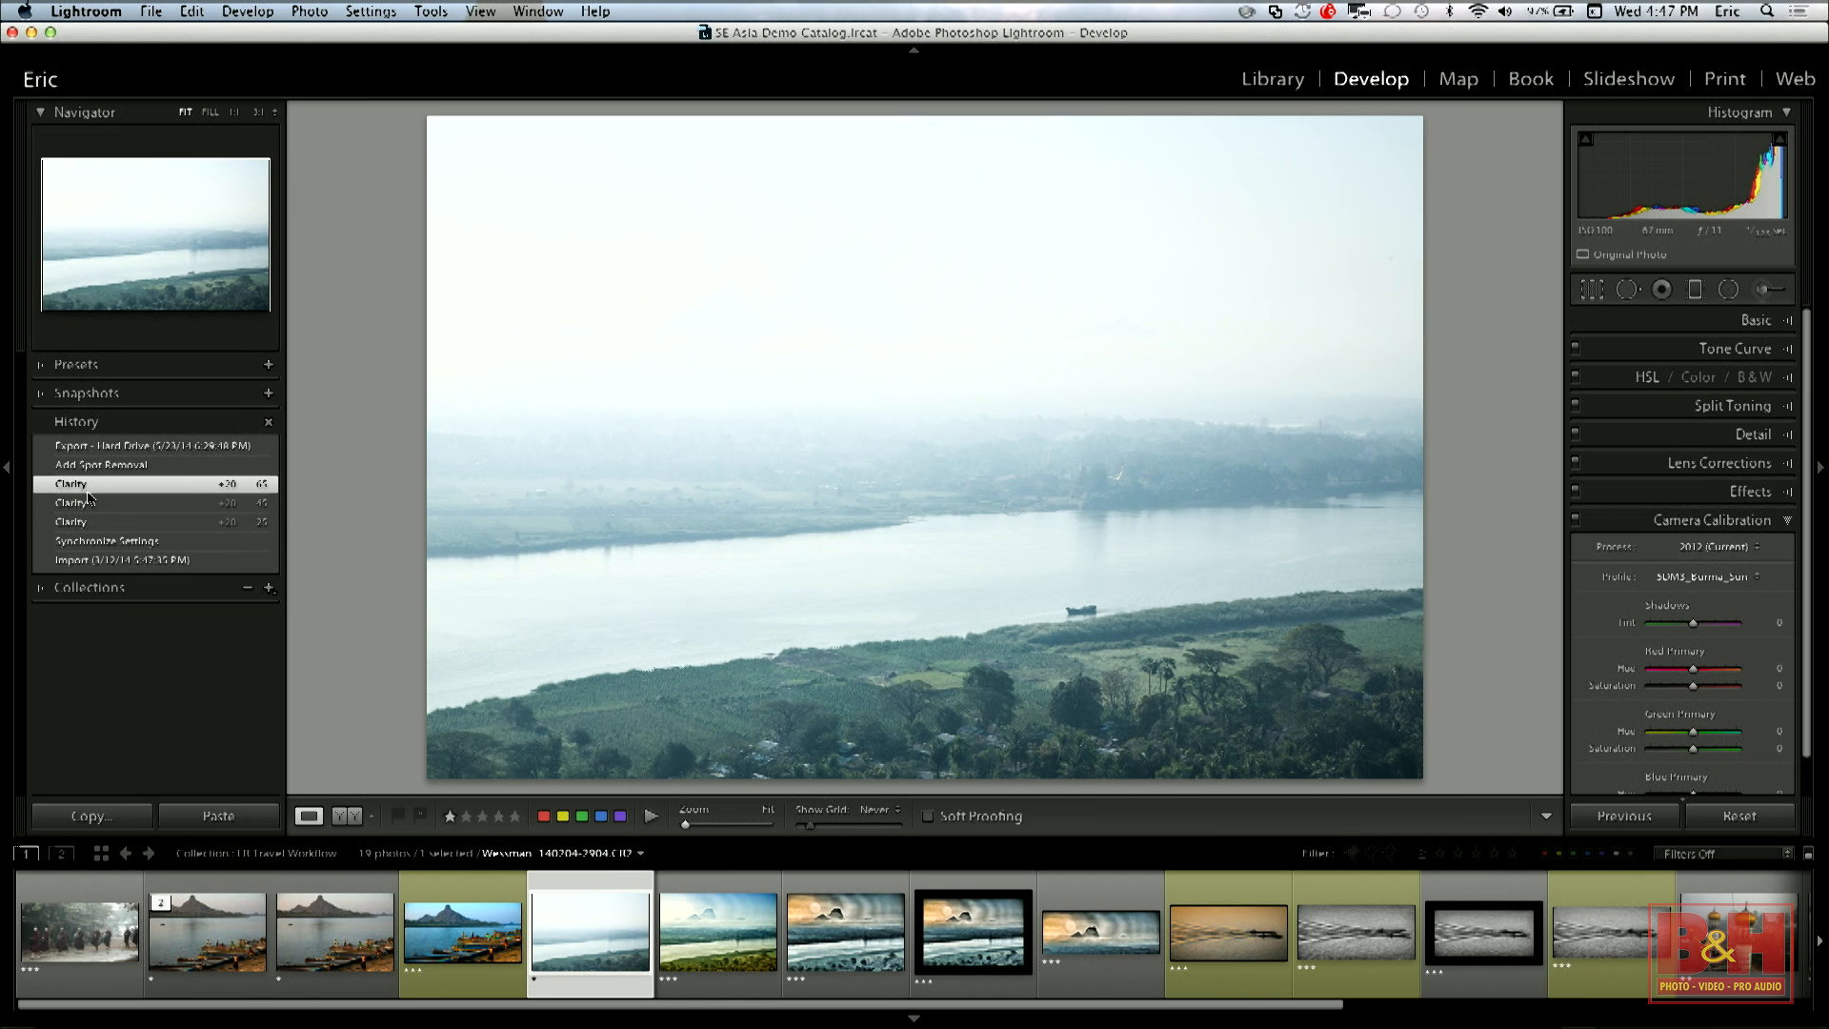
left_click(90, 466)
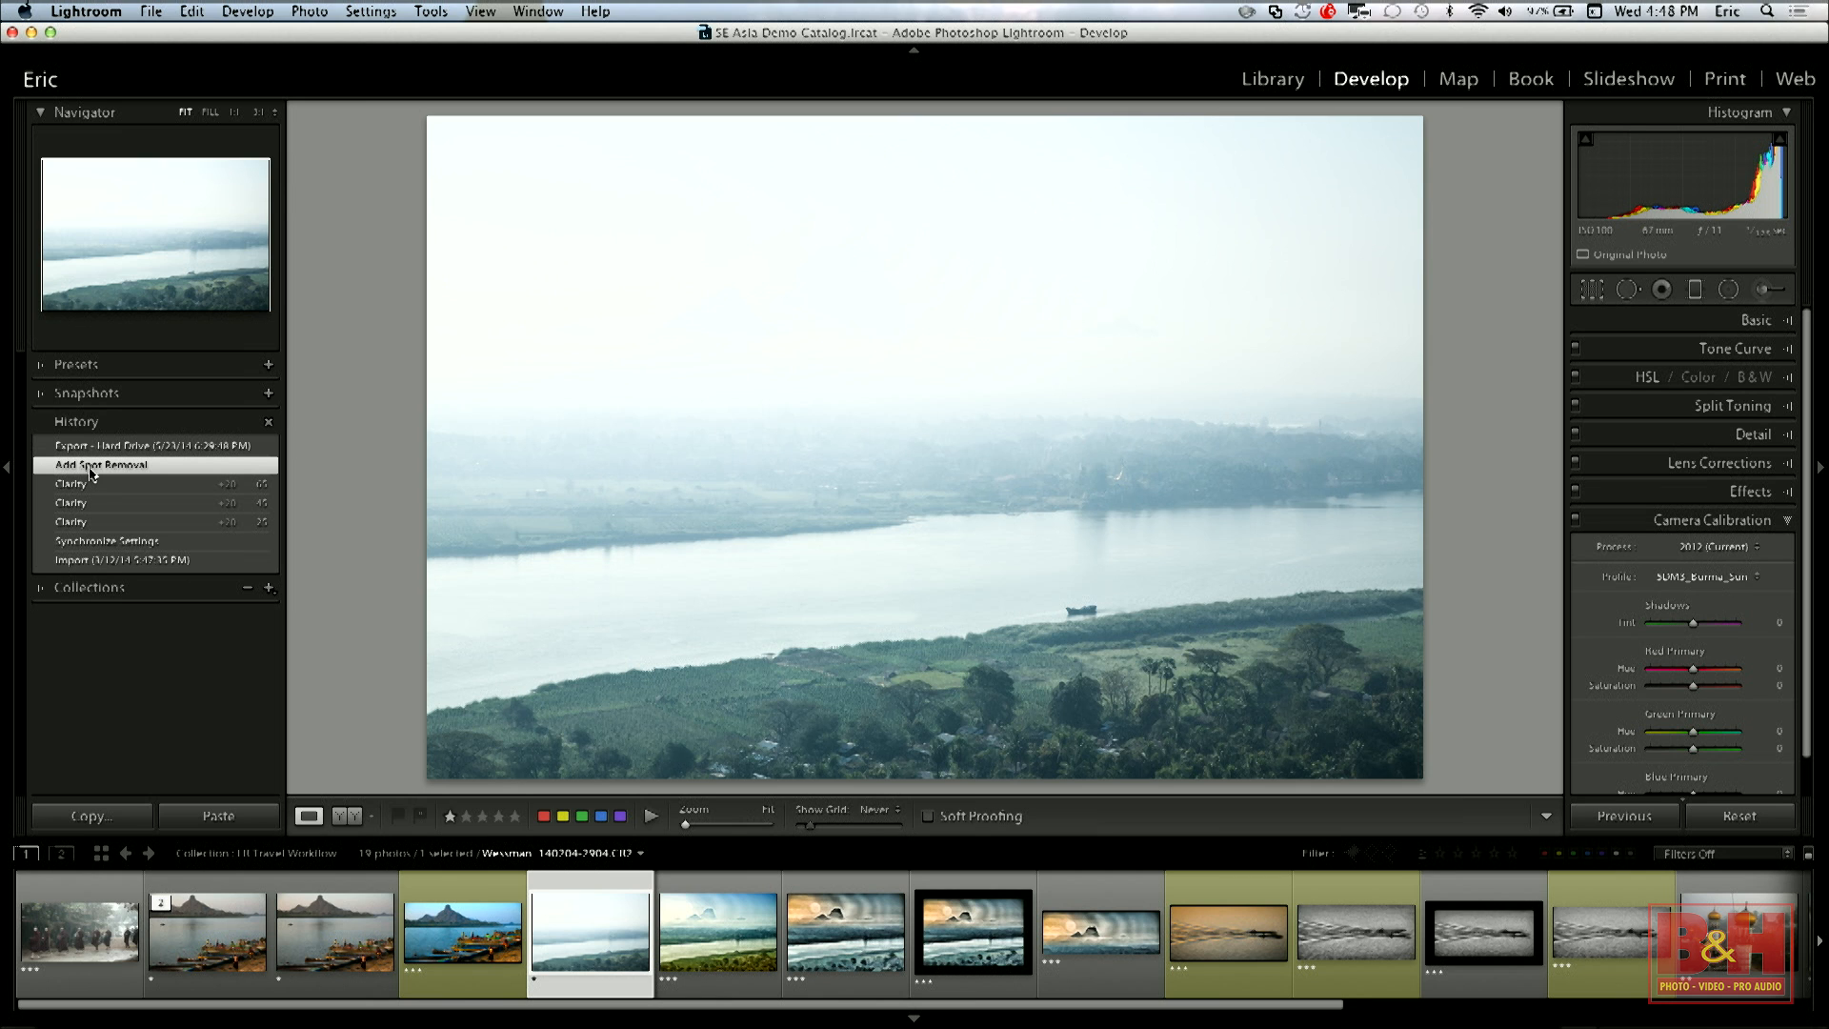
Open the edited TIFF of the misty river photo and step through its history from Add Spot Removal across the Temperature changes.
key("Right")
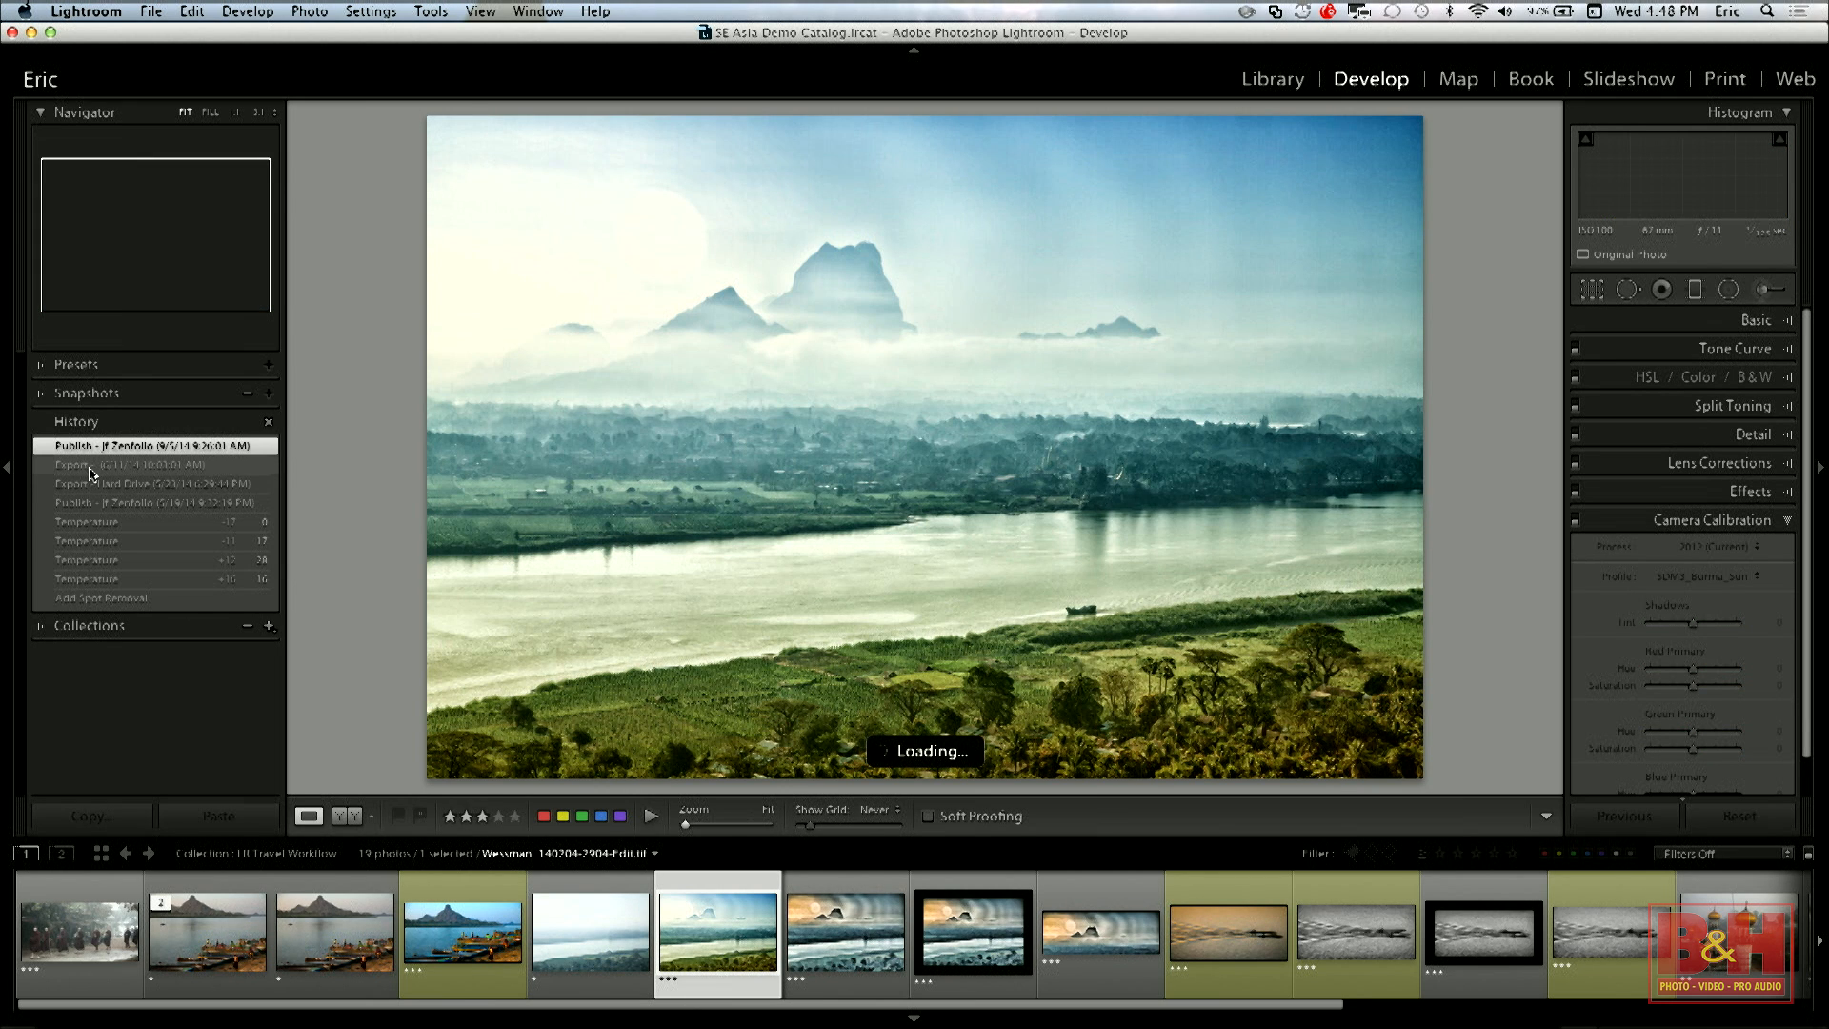
left_click(69, 598)
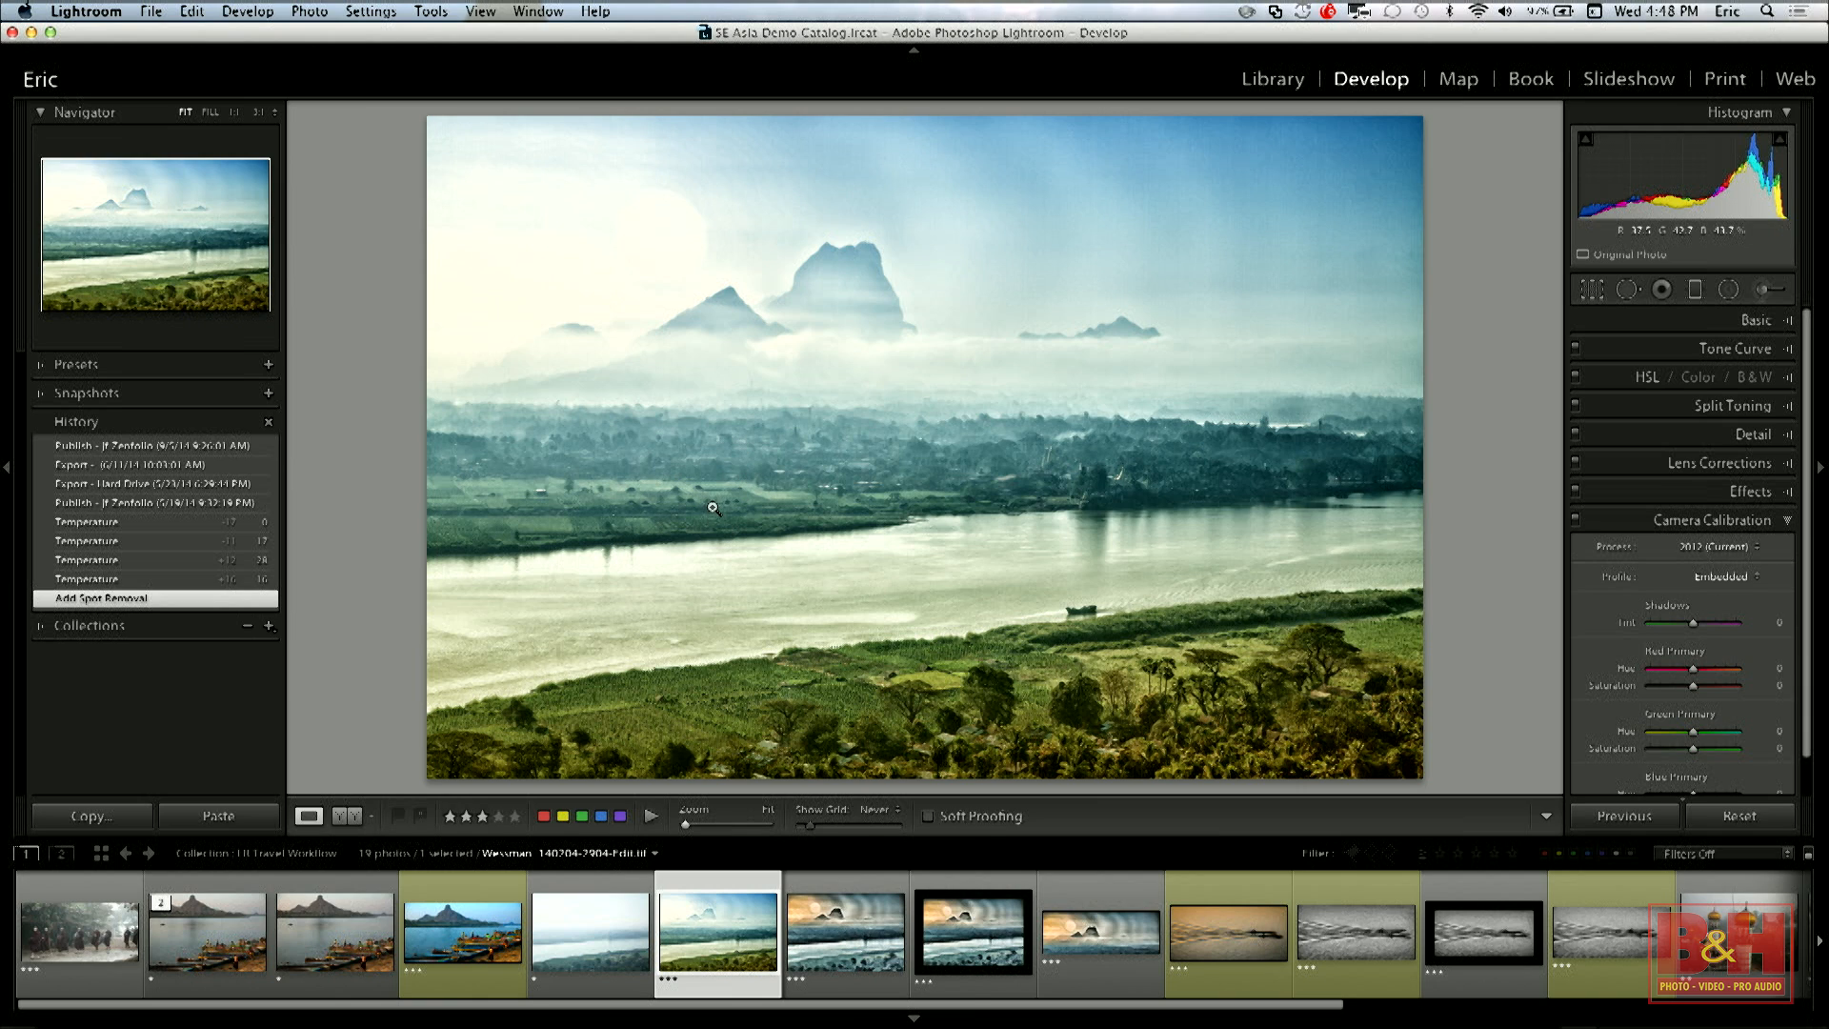
left_click(111, 580)
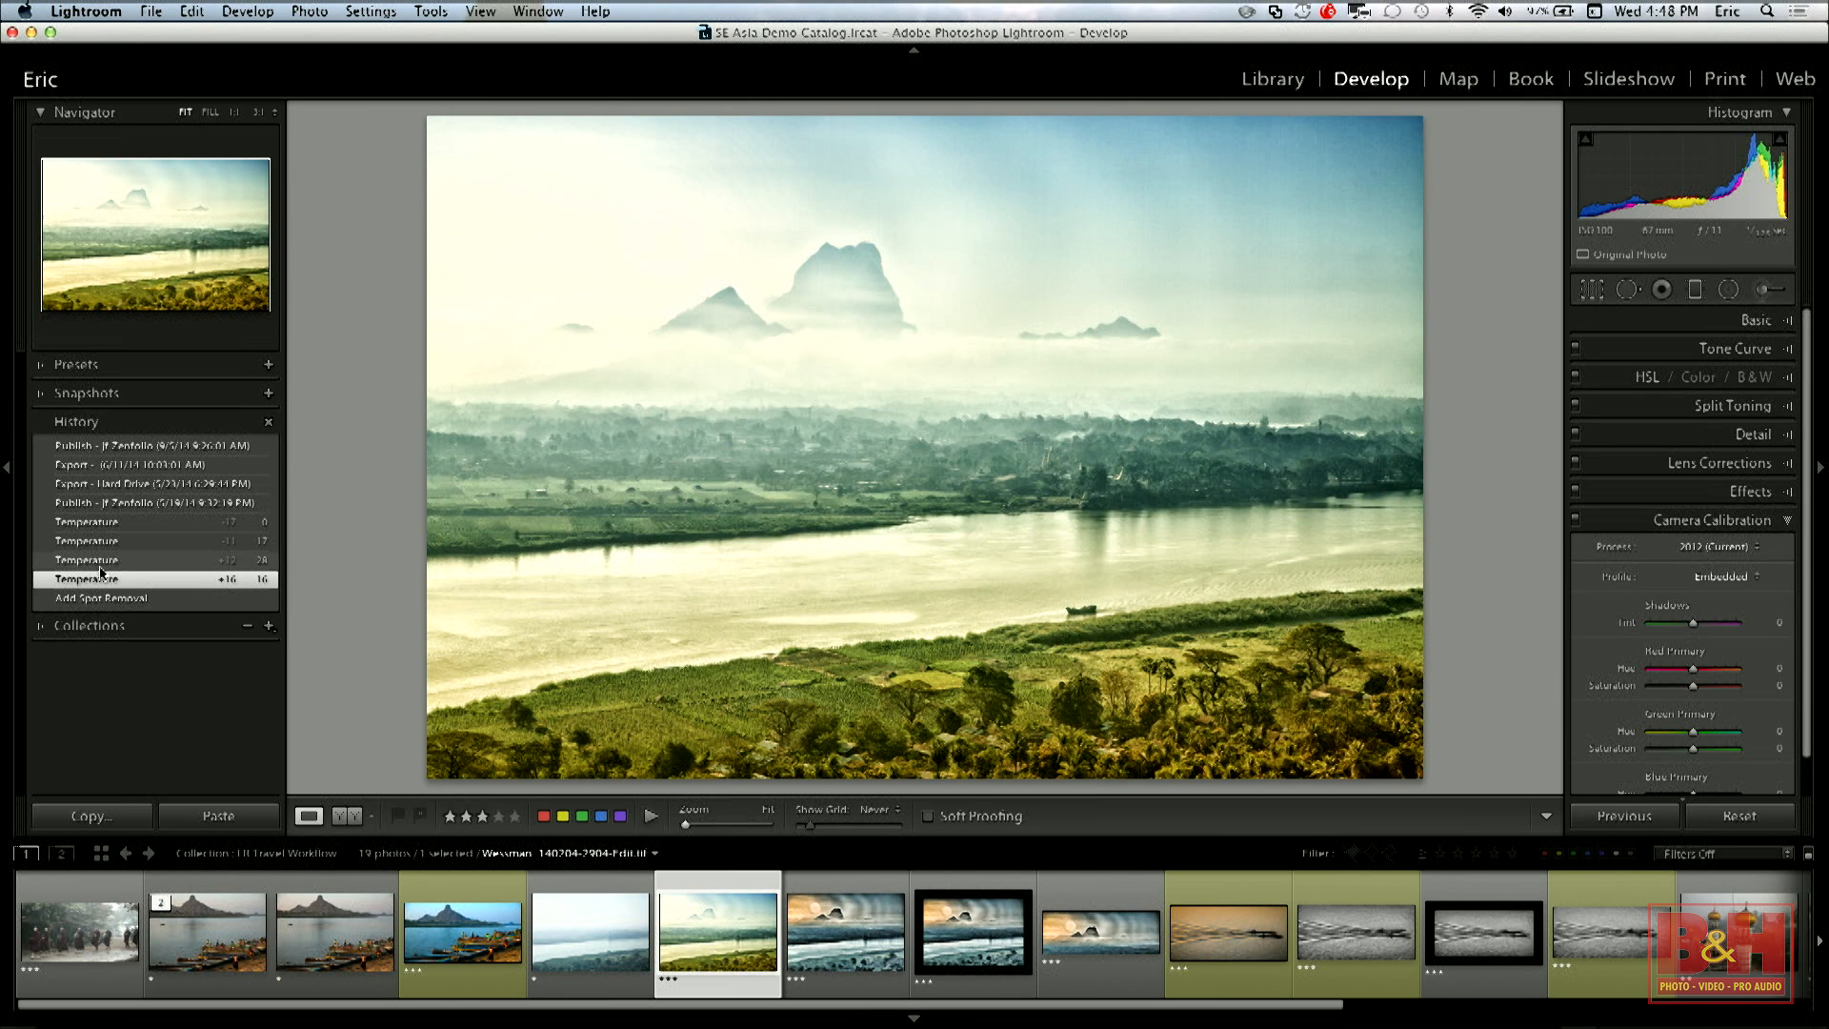
left_click(99, 565)
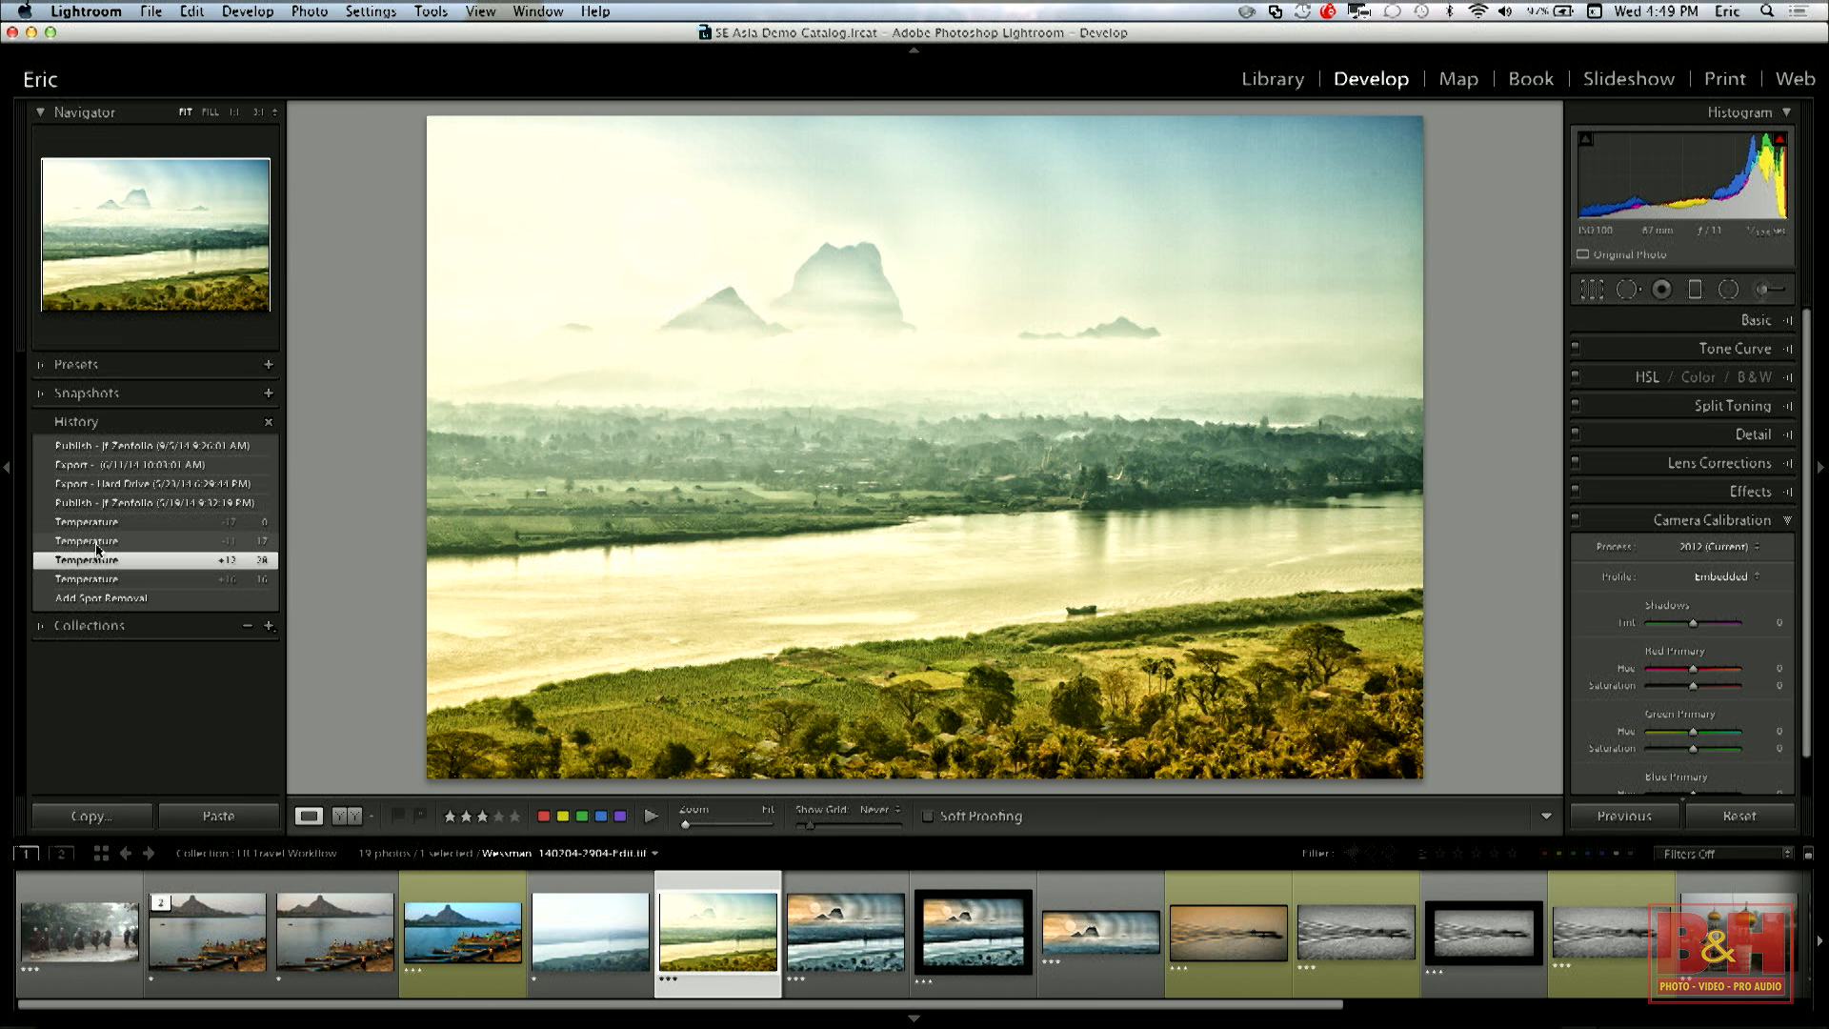
left_click(96, 541)
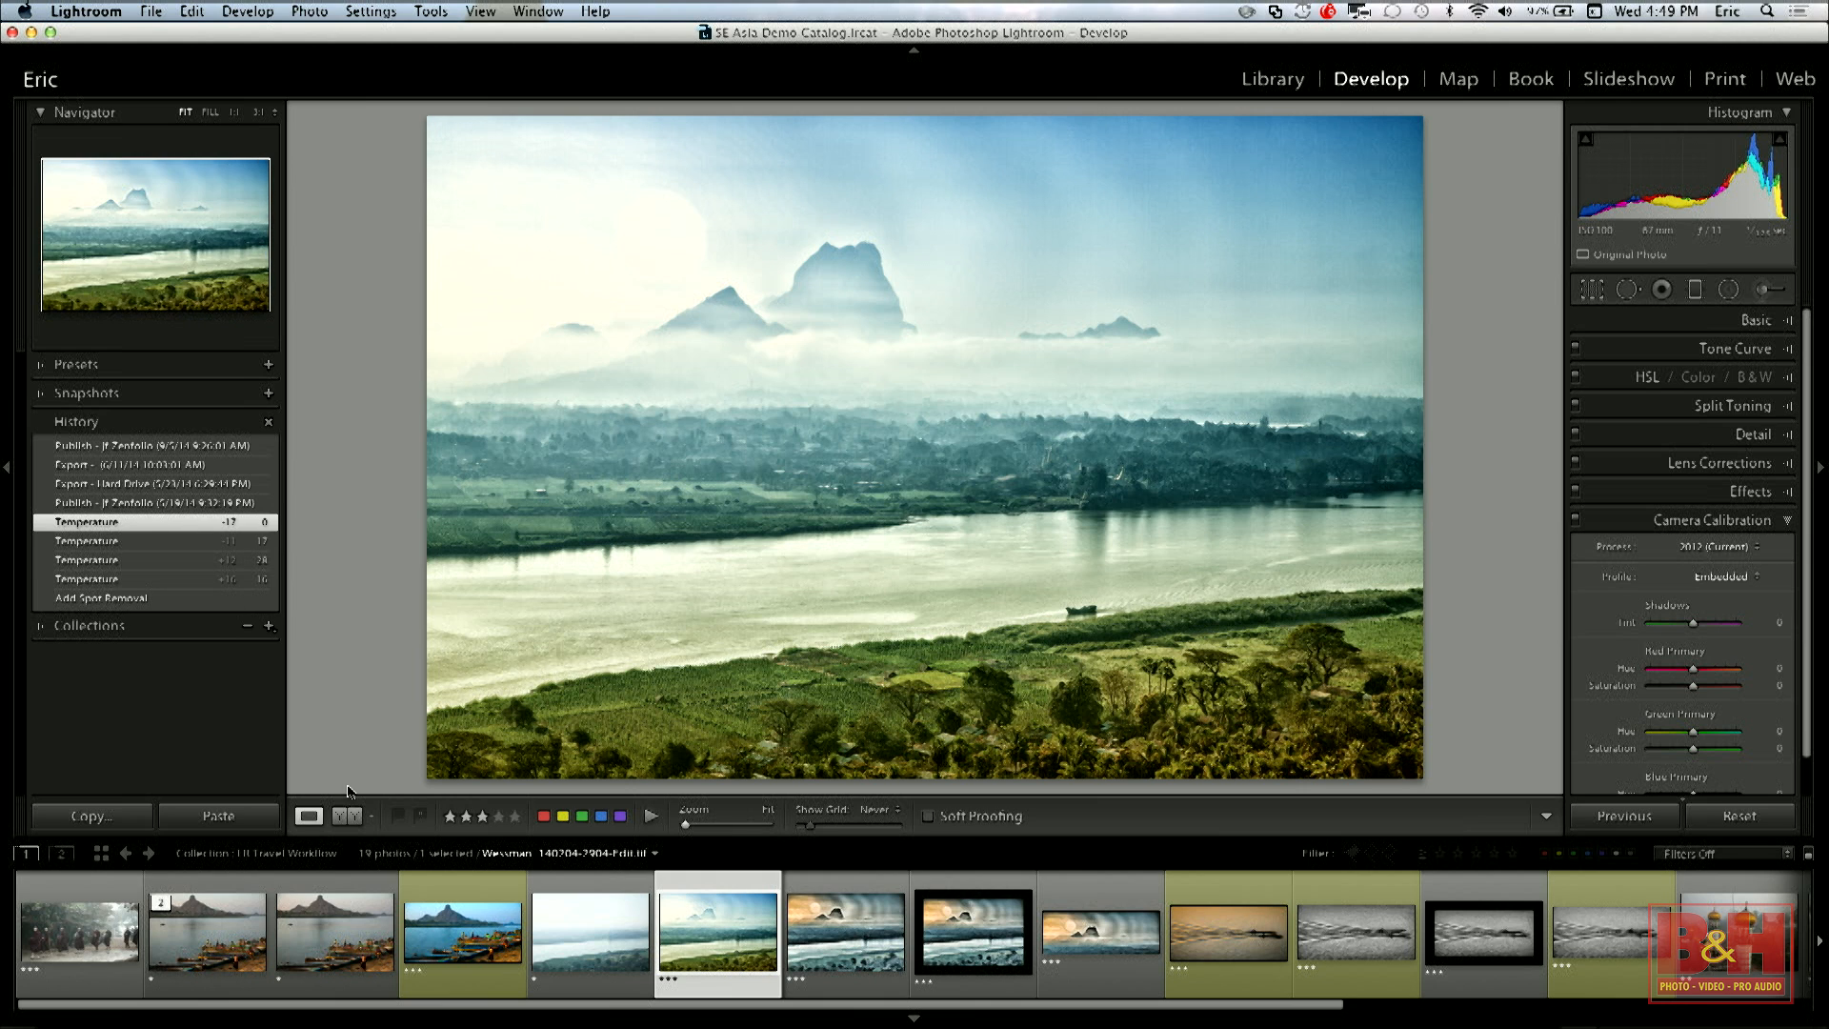
View the painterly version of the river landscape, its black-framed copy and its panoramic crop.
left_click(832, 940)
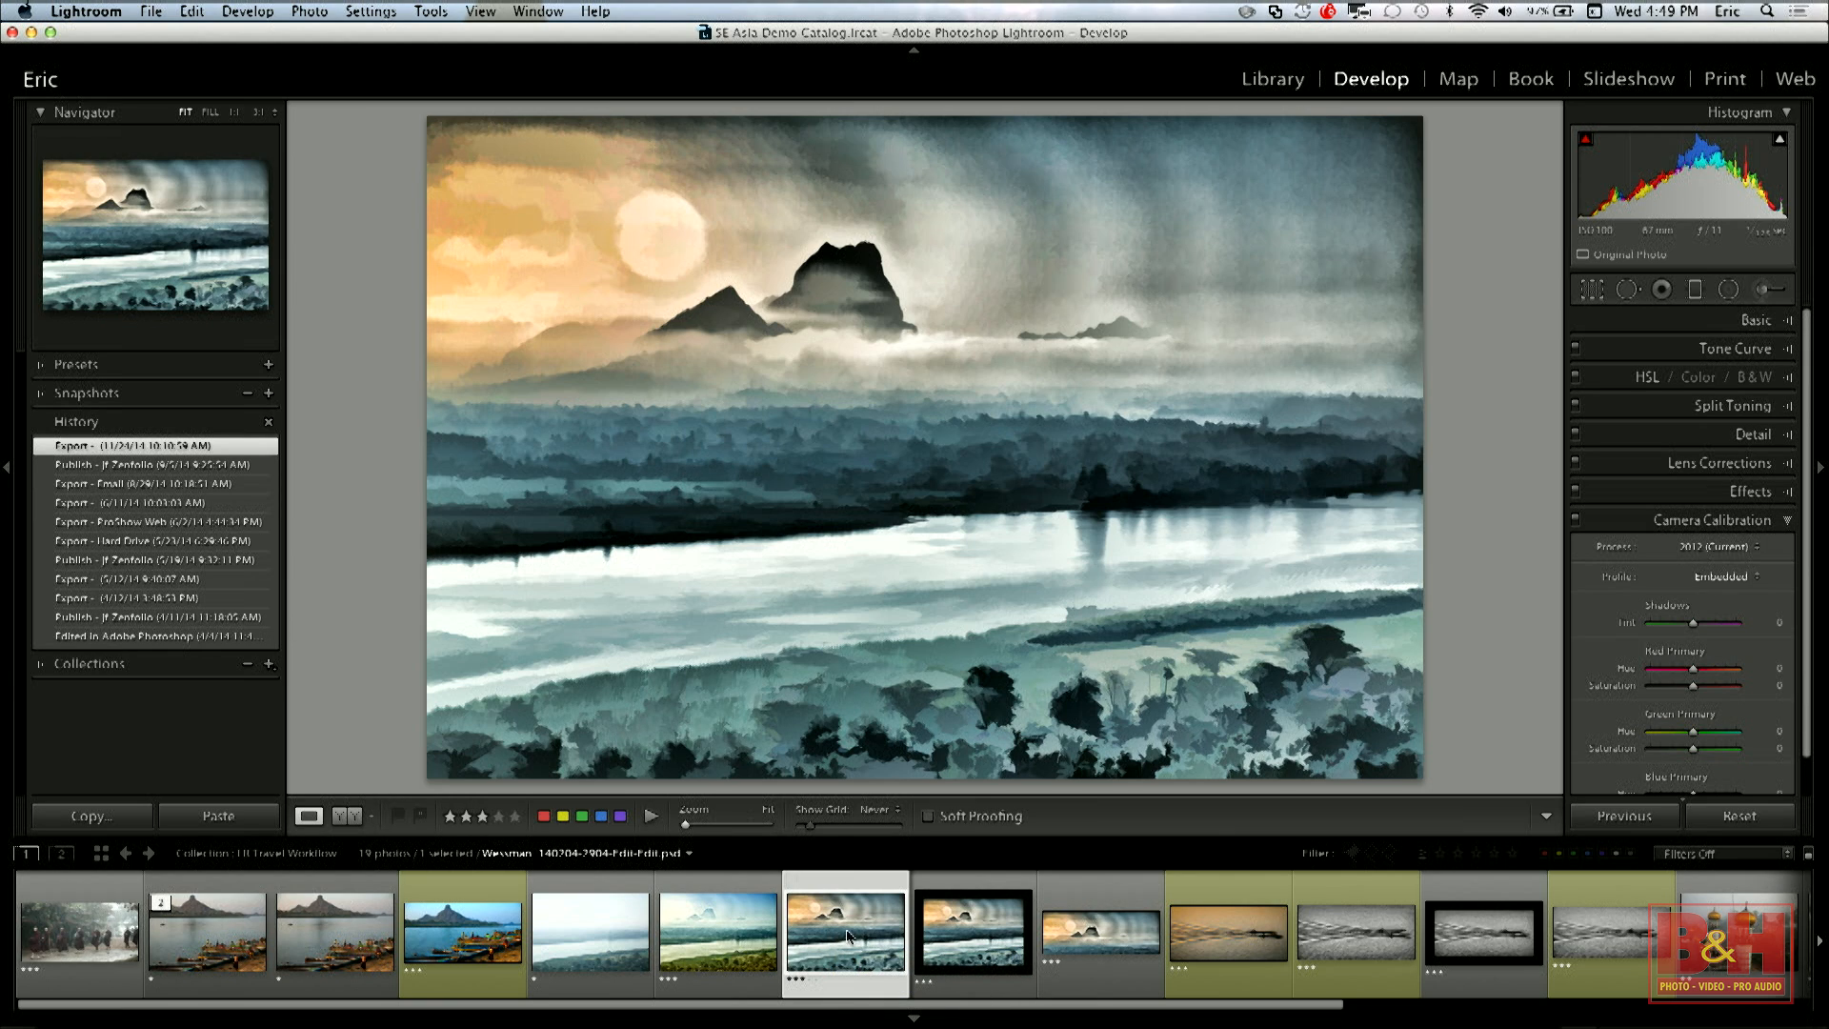
left_click(939, 941)
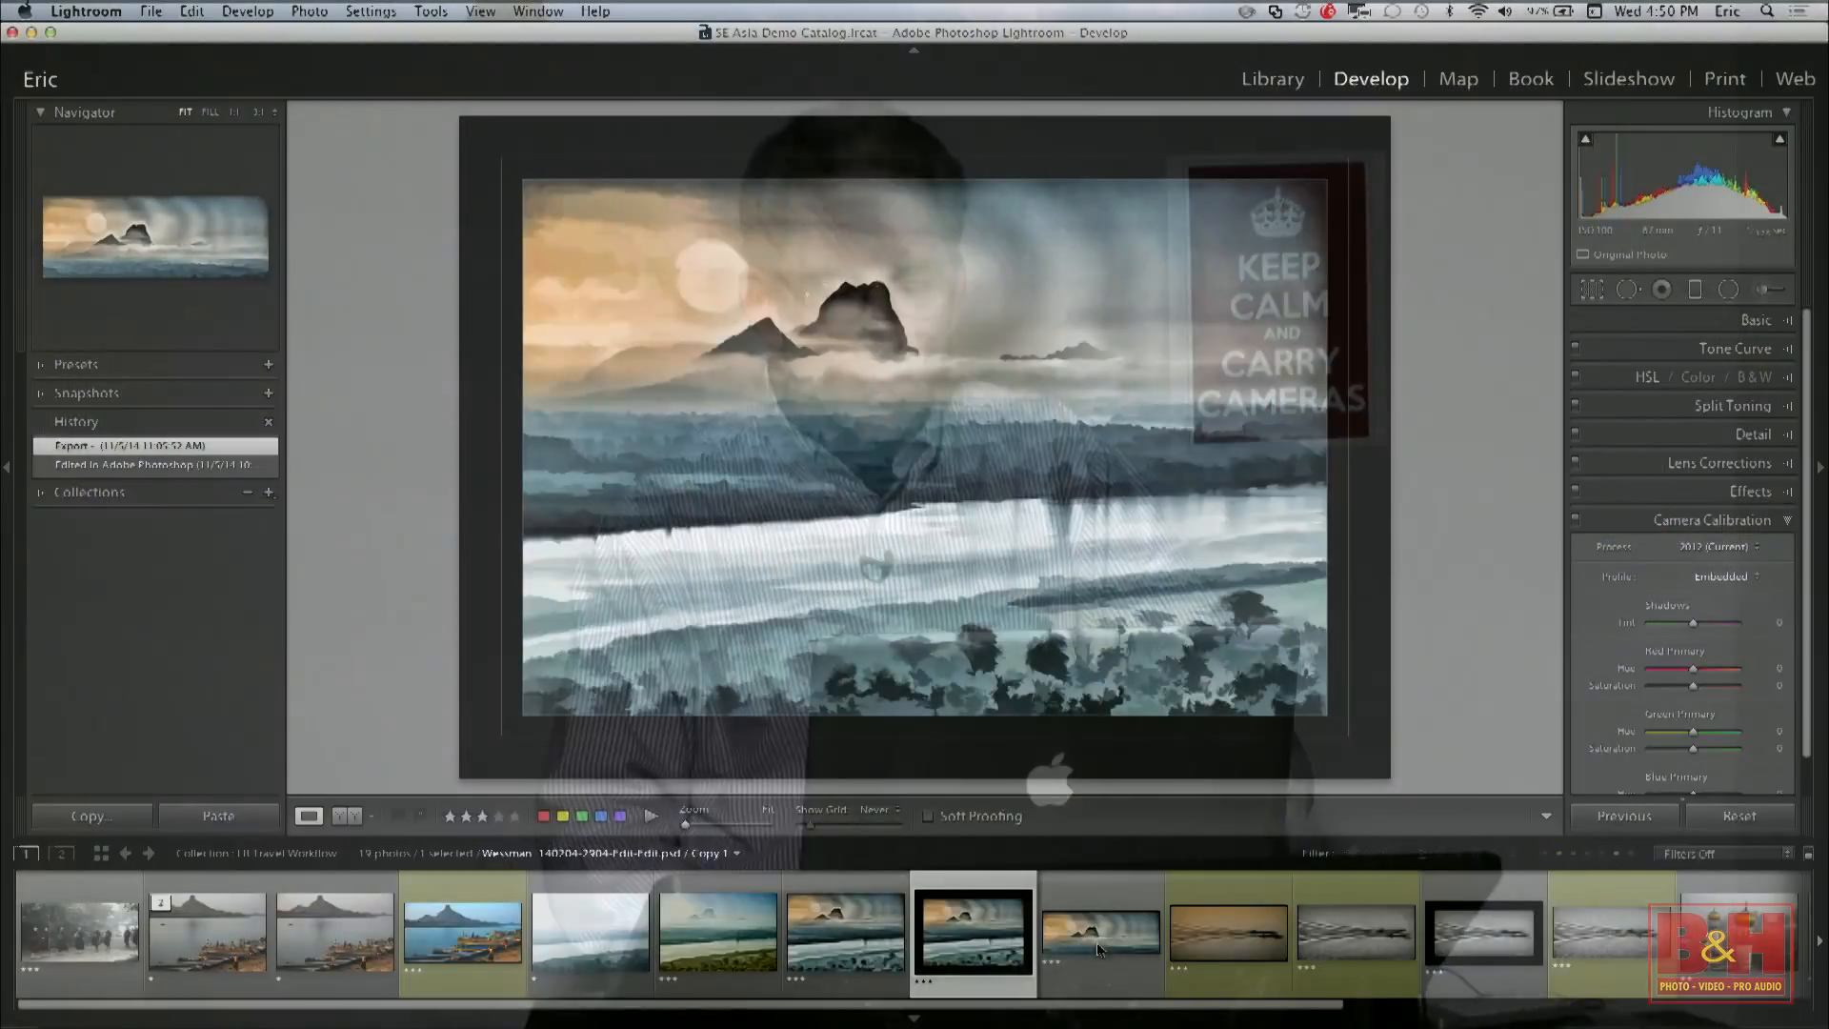
left_click(1100, 949)
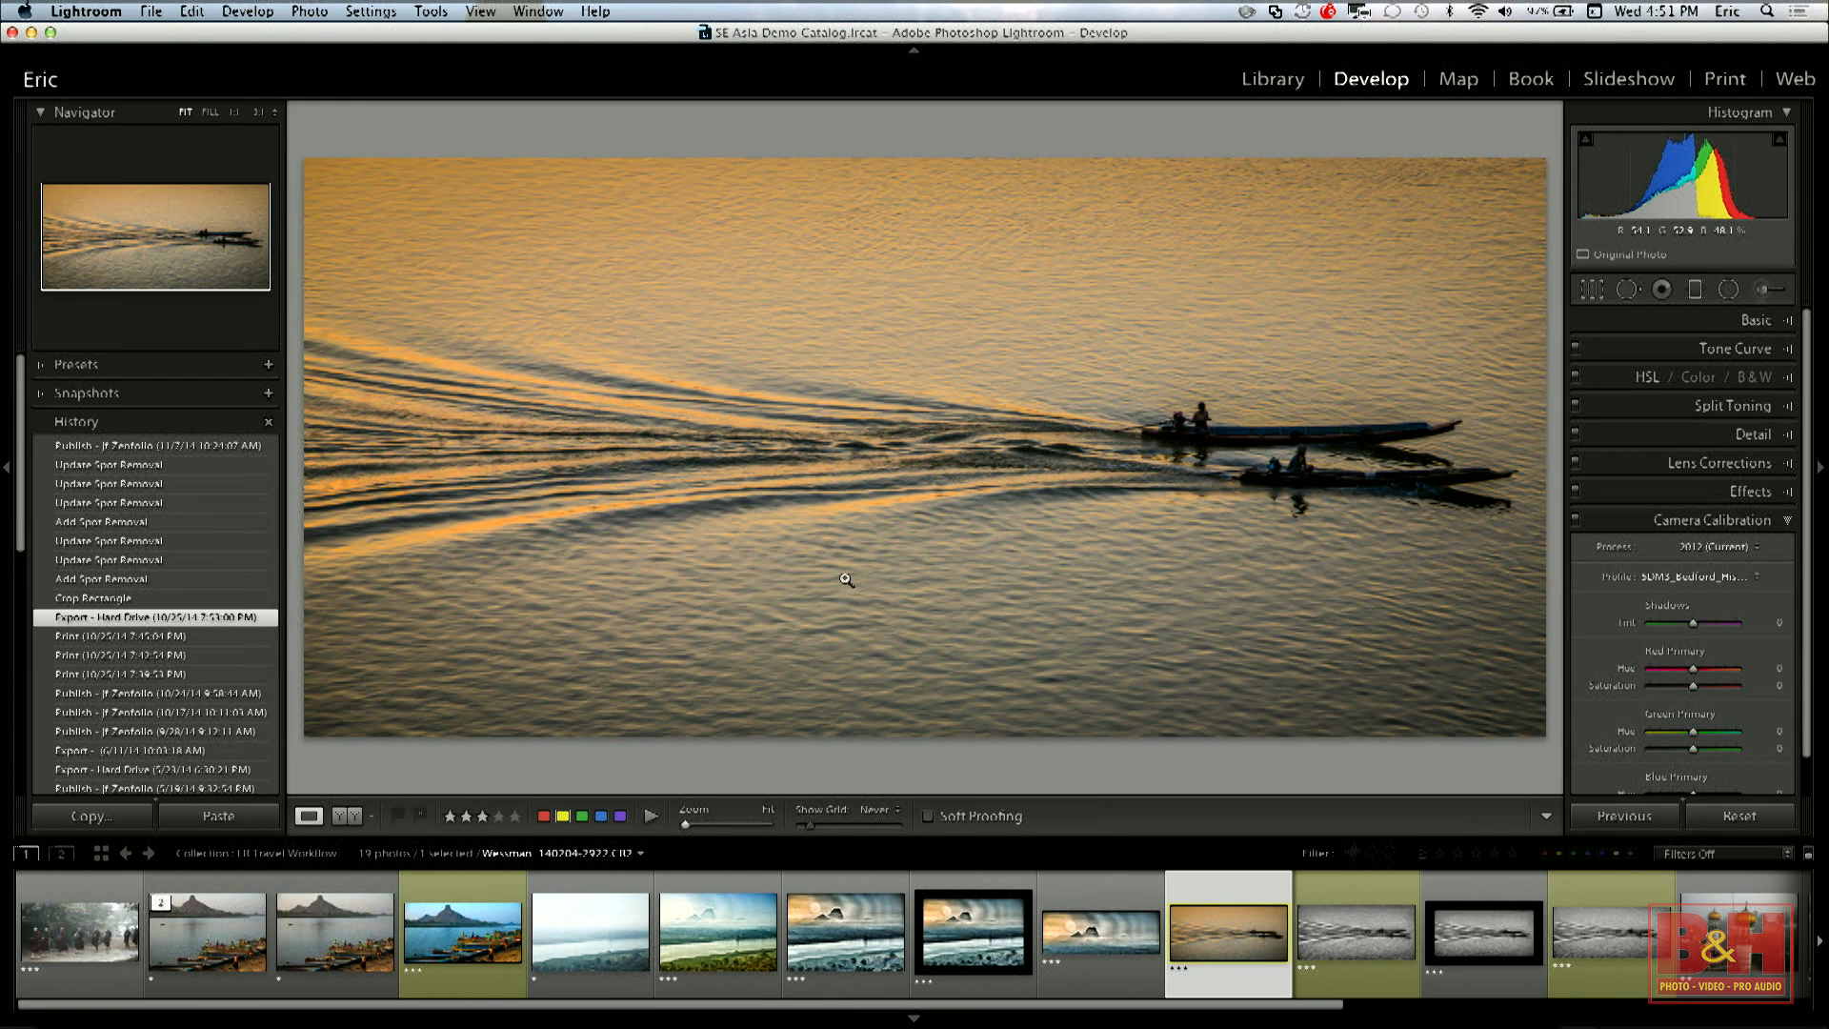
Compare the earliest history states of the golden-water boats photo 140204-2922.CR2, from Import and Clarity through both Crop Rectangle states.
scroll(116, 664, "down", 15)
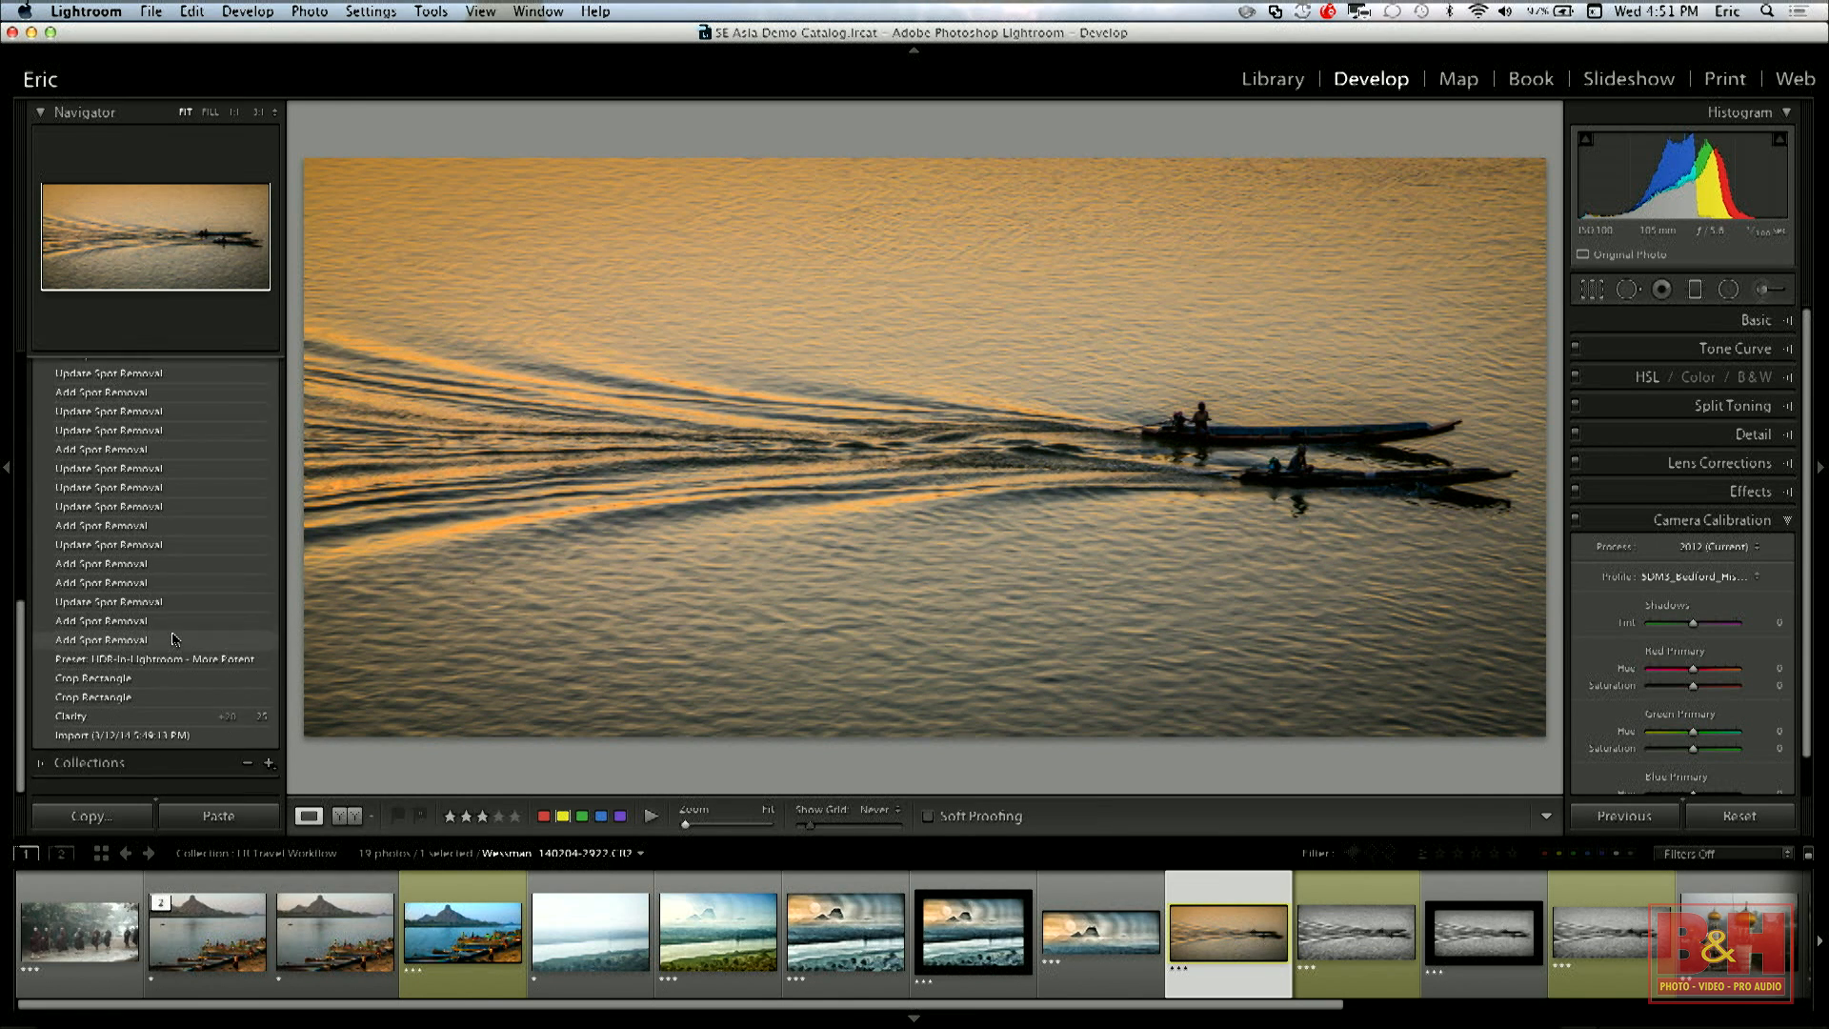
left_click(124, 744)
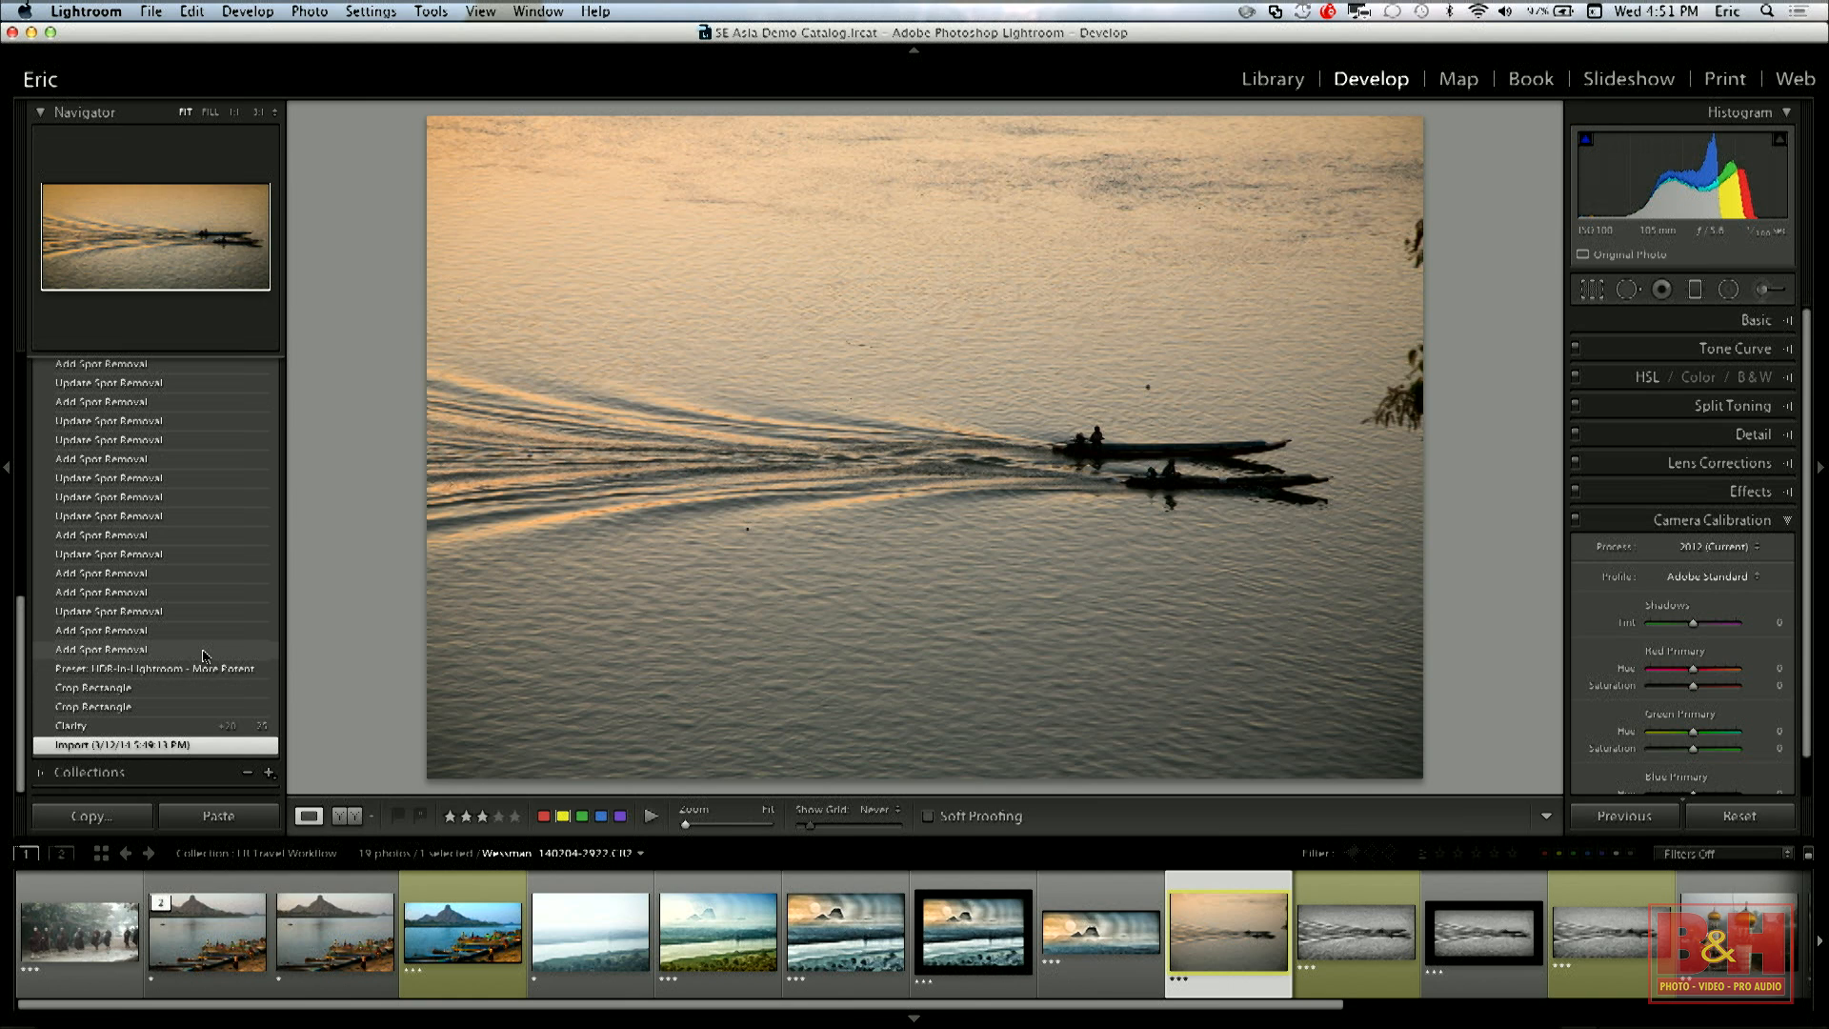
left_click(71, 726)
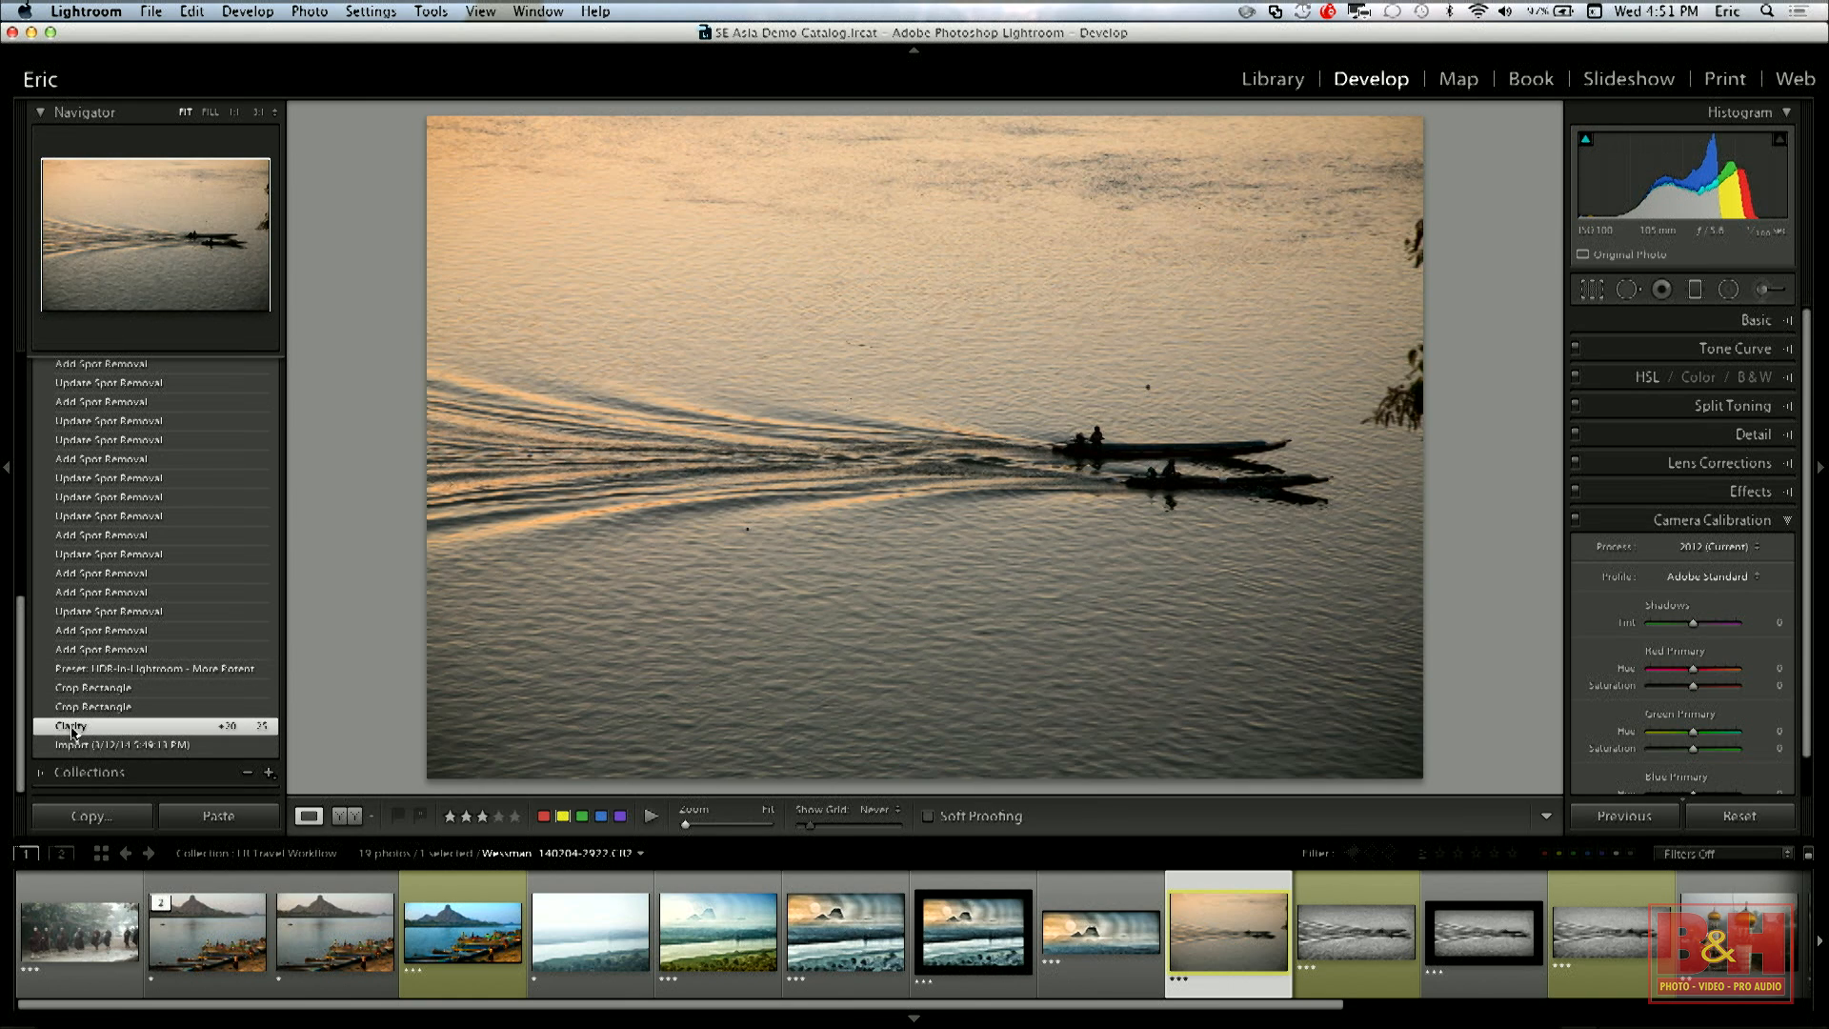
left_click(76, 710)
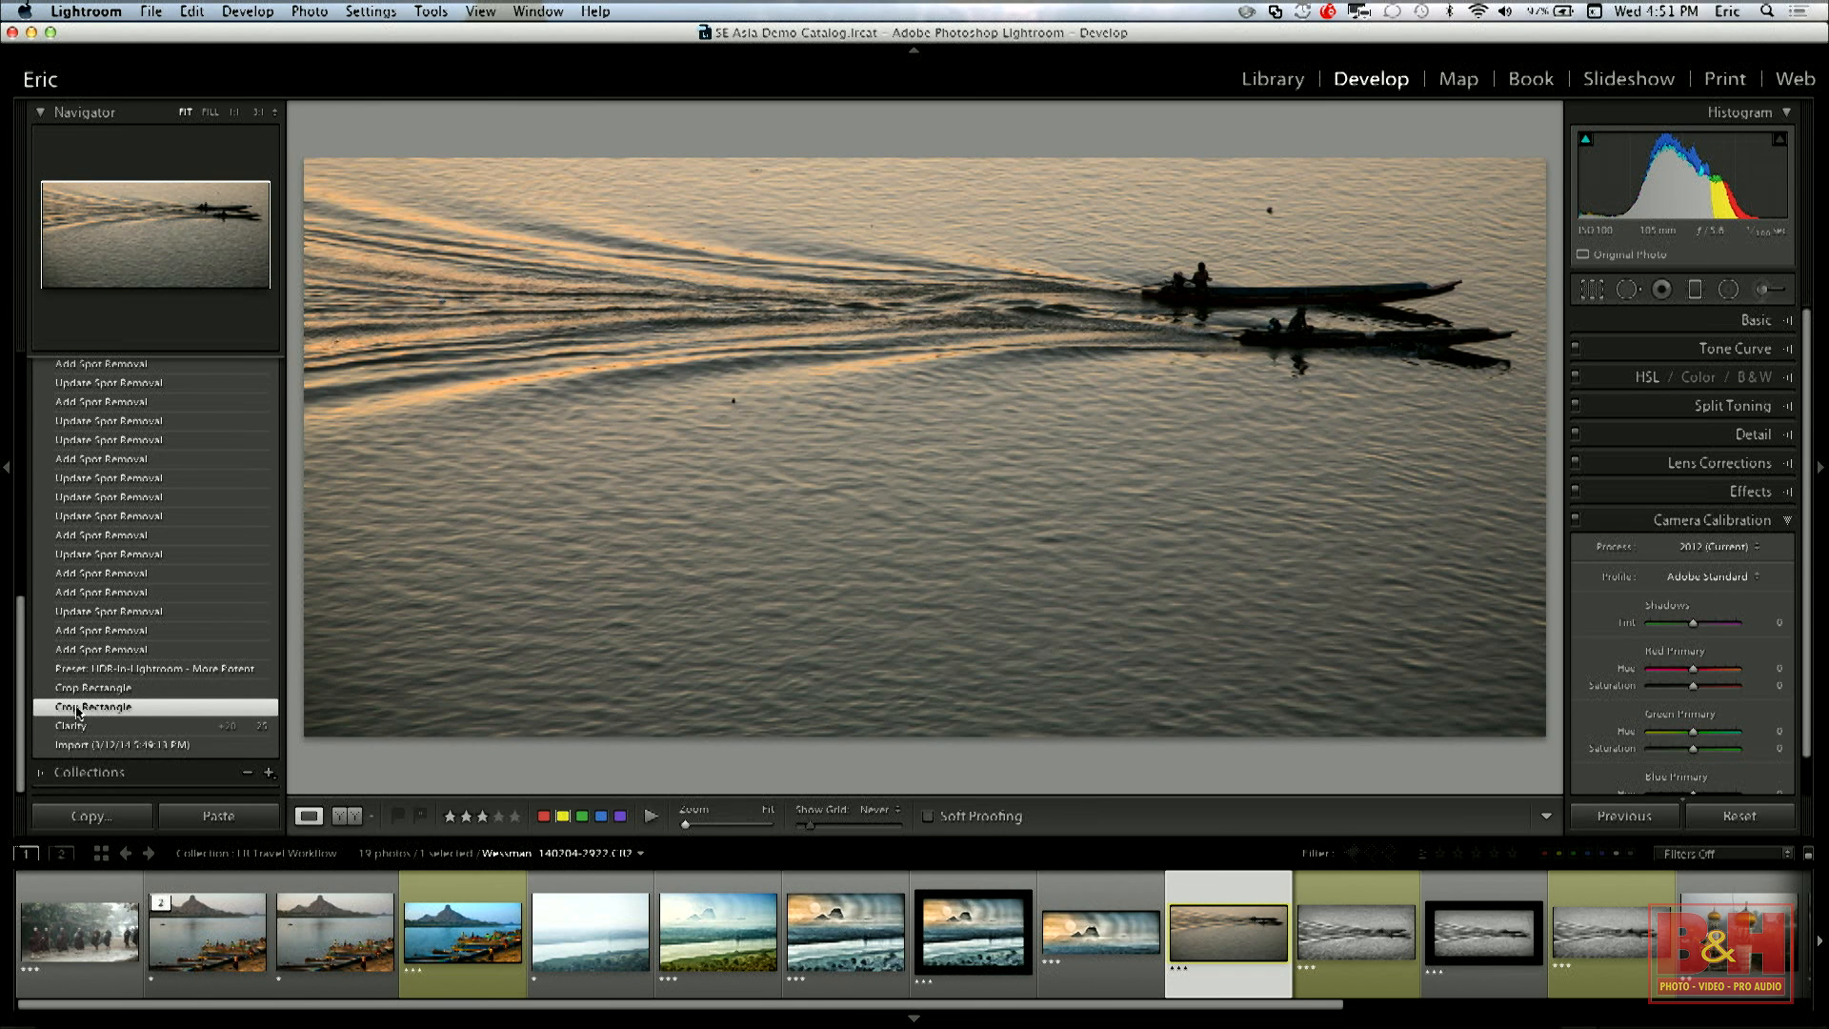
left_click(80, 690)
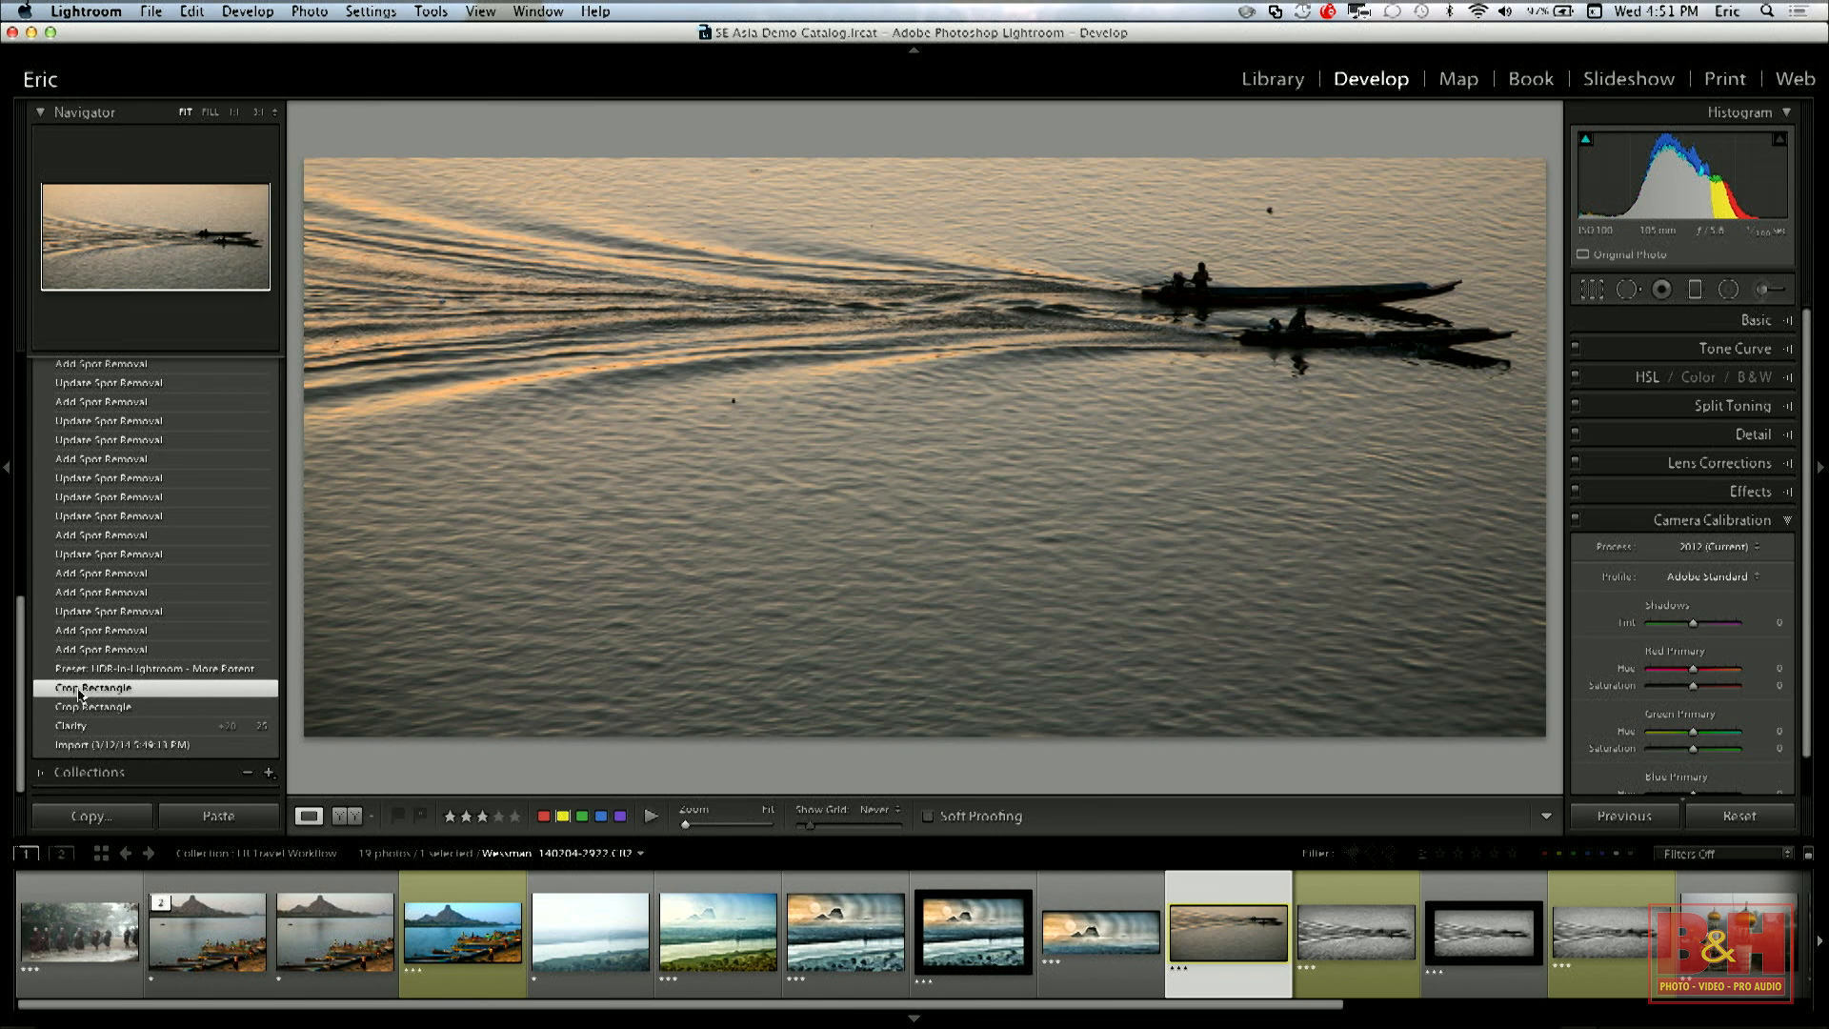
Return the golden-water boats photo to the first Update Spot Removal history state after the HDR-in-Lightroom - More Potent preset.
scroll(80, 694, "up", 5)
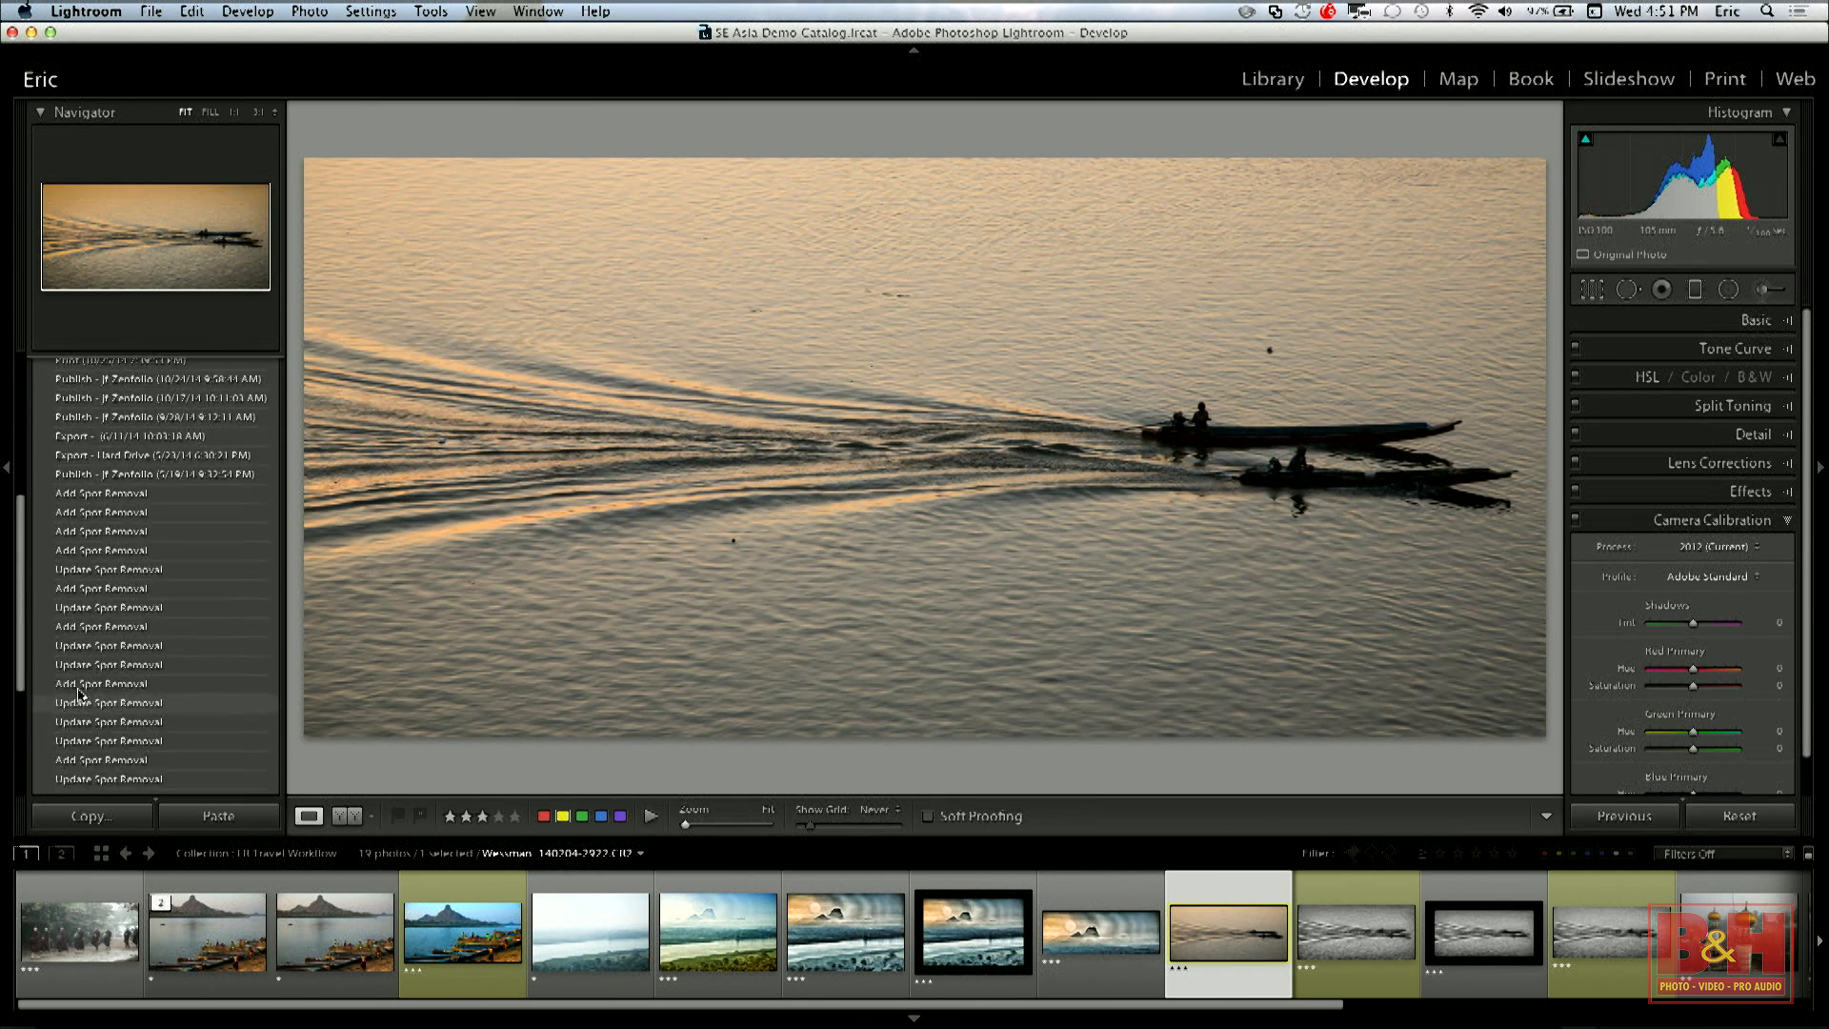
scroll(80, 694, "down", 10)
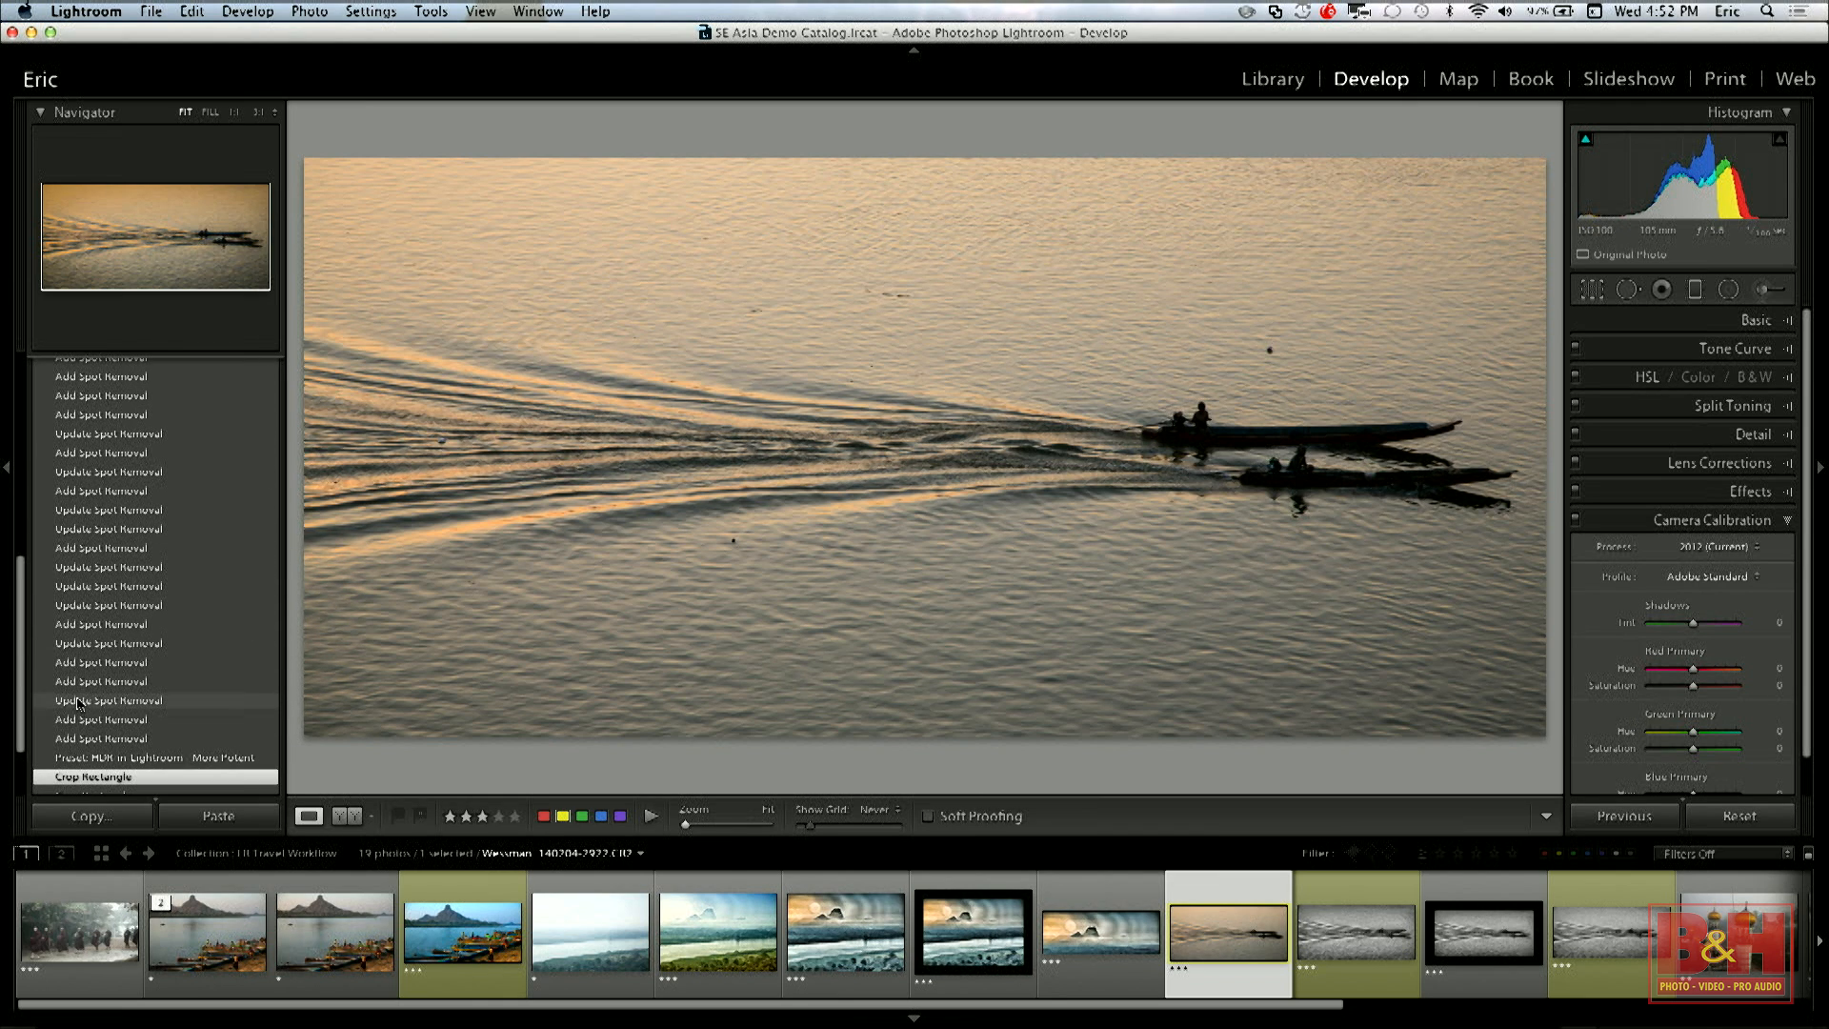
left_click(80, 695)
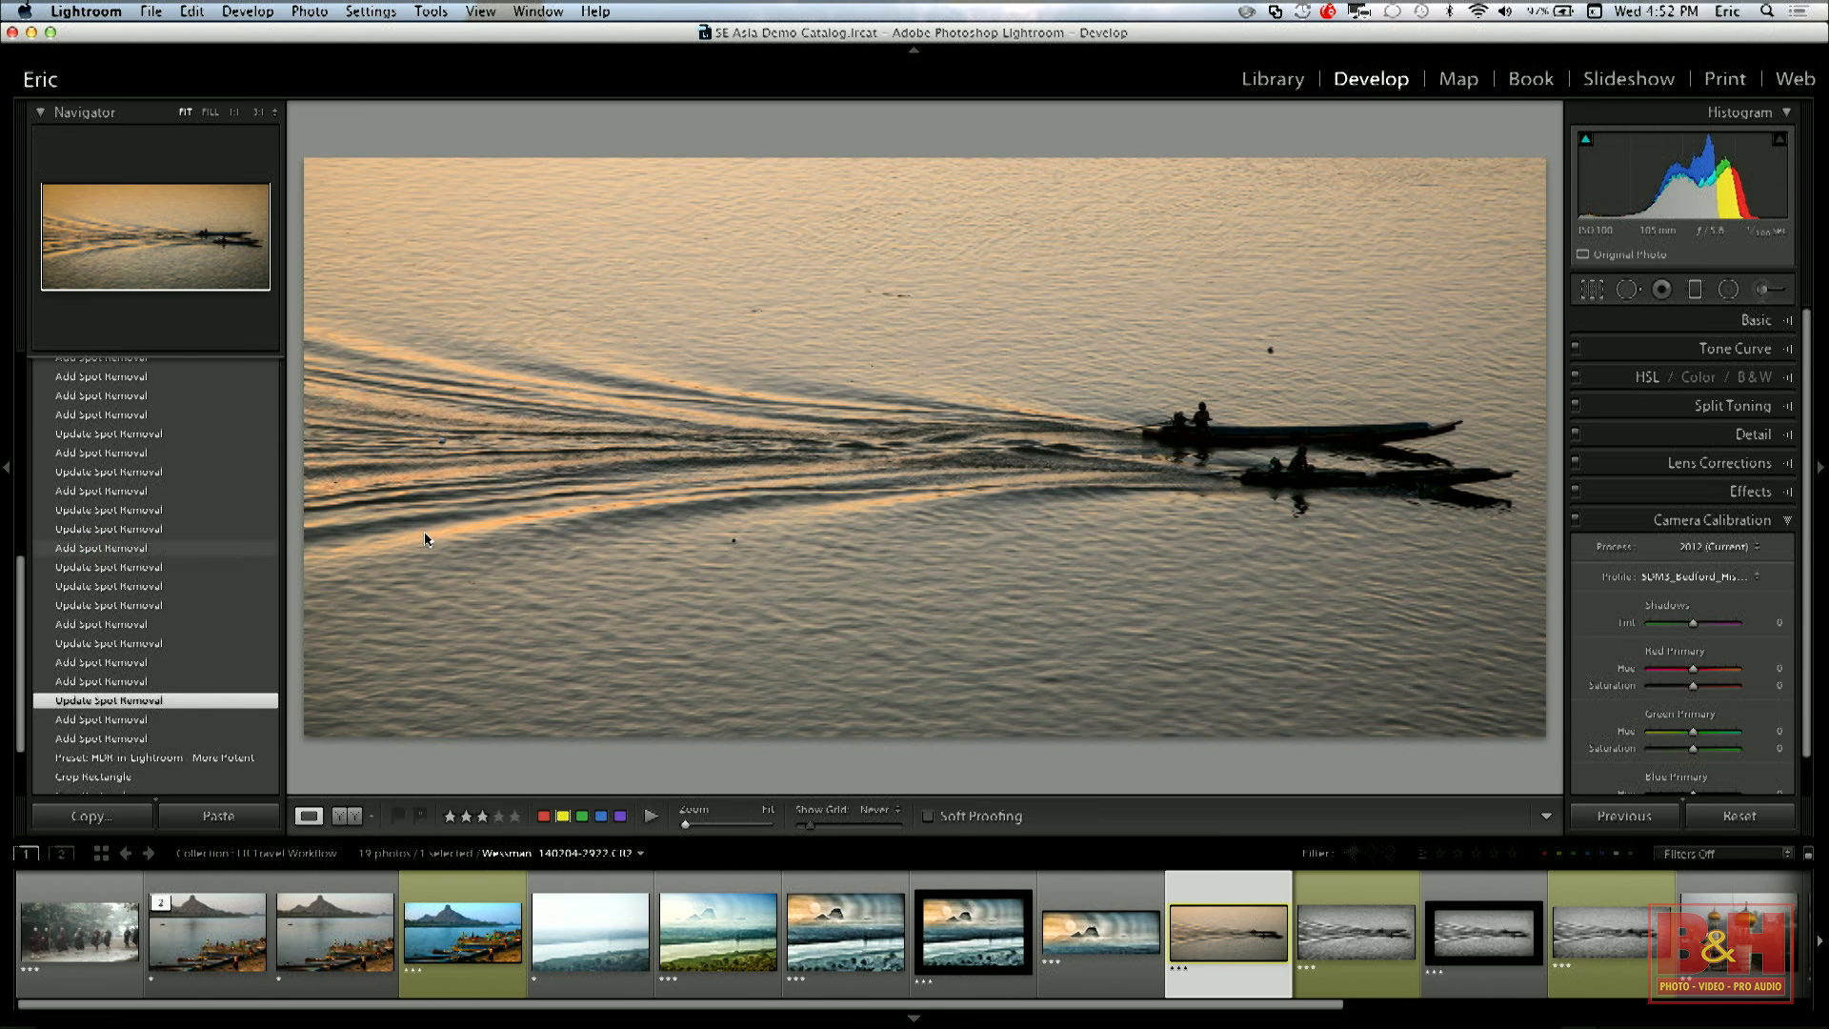
key("backslash")
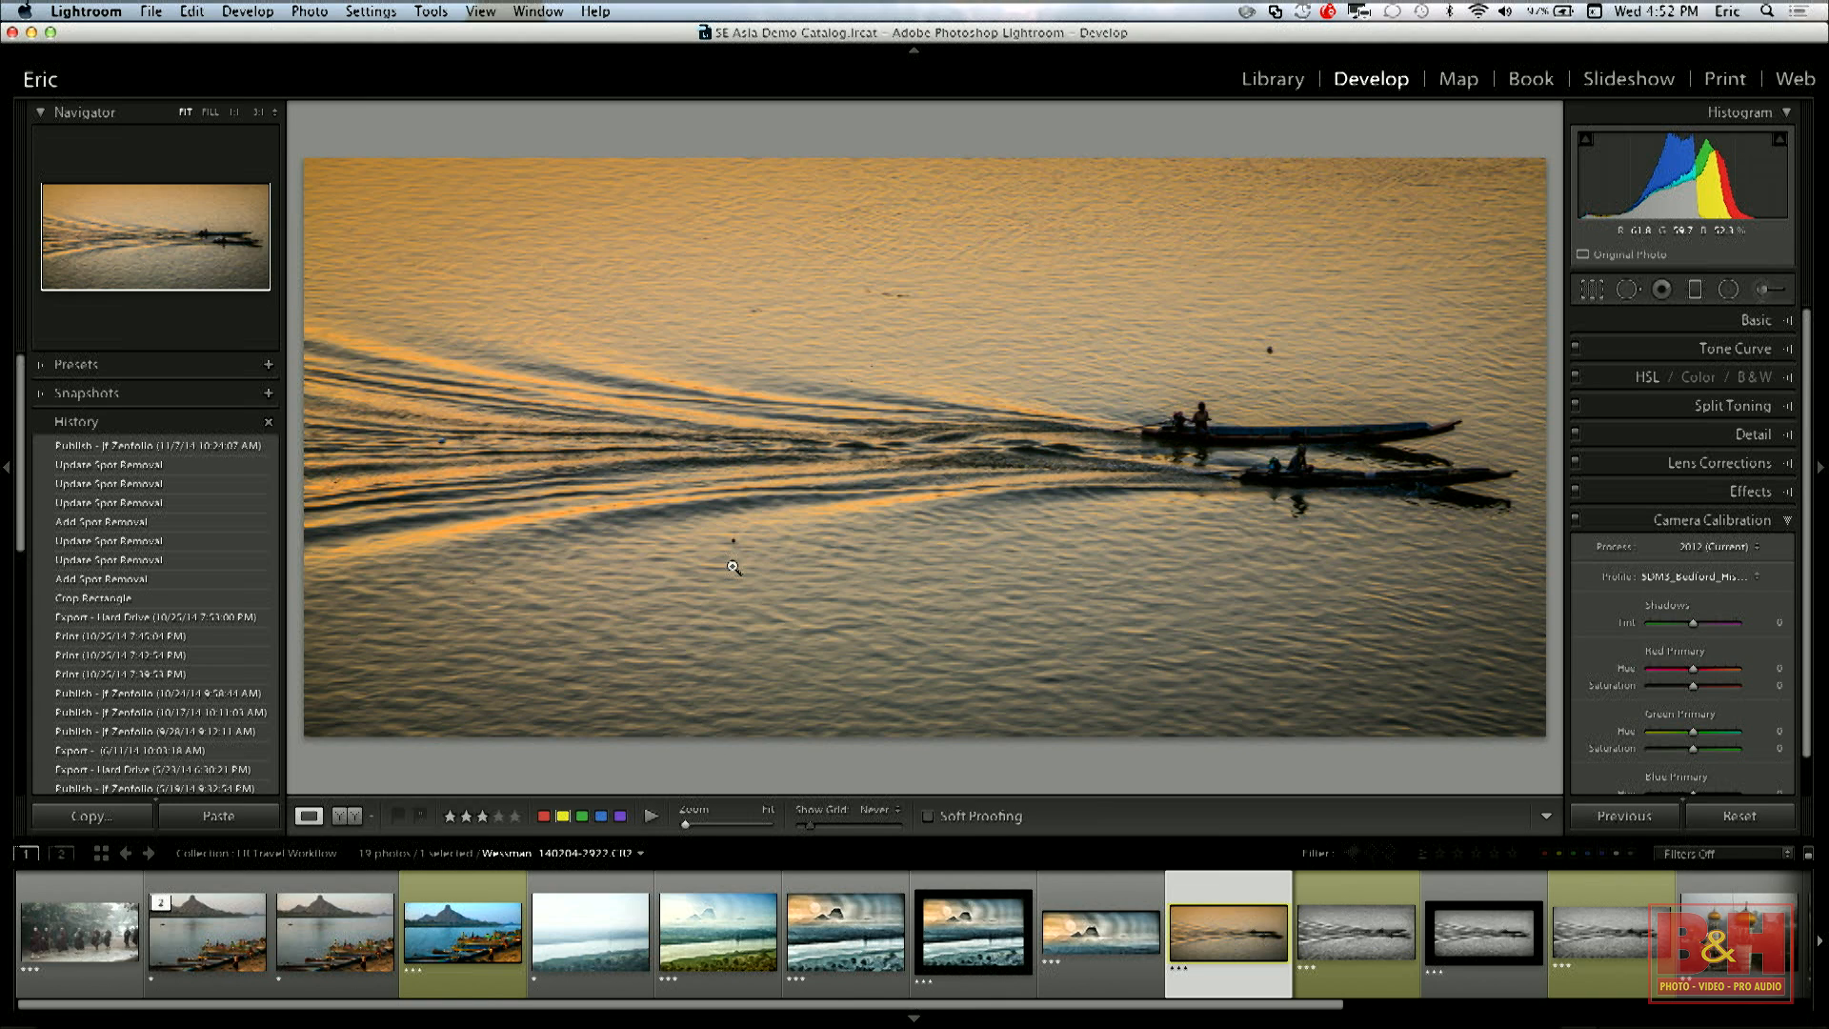
Heal the dark speck in the water below the golden-water boats' wake using Spot Removal with a size 50 spot.
left_click(793, 527)
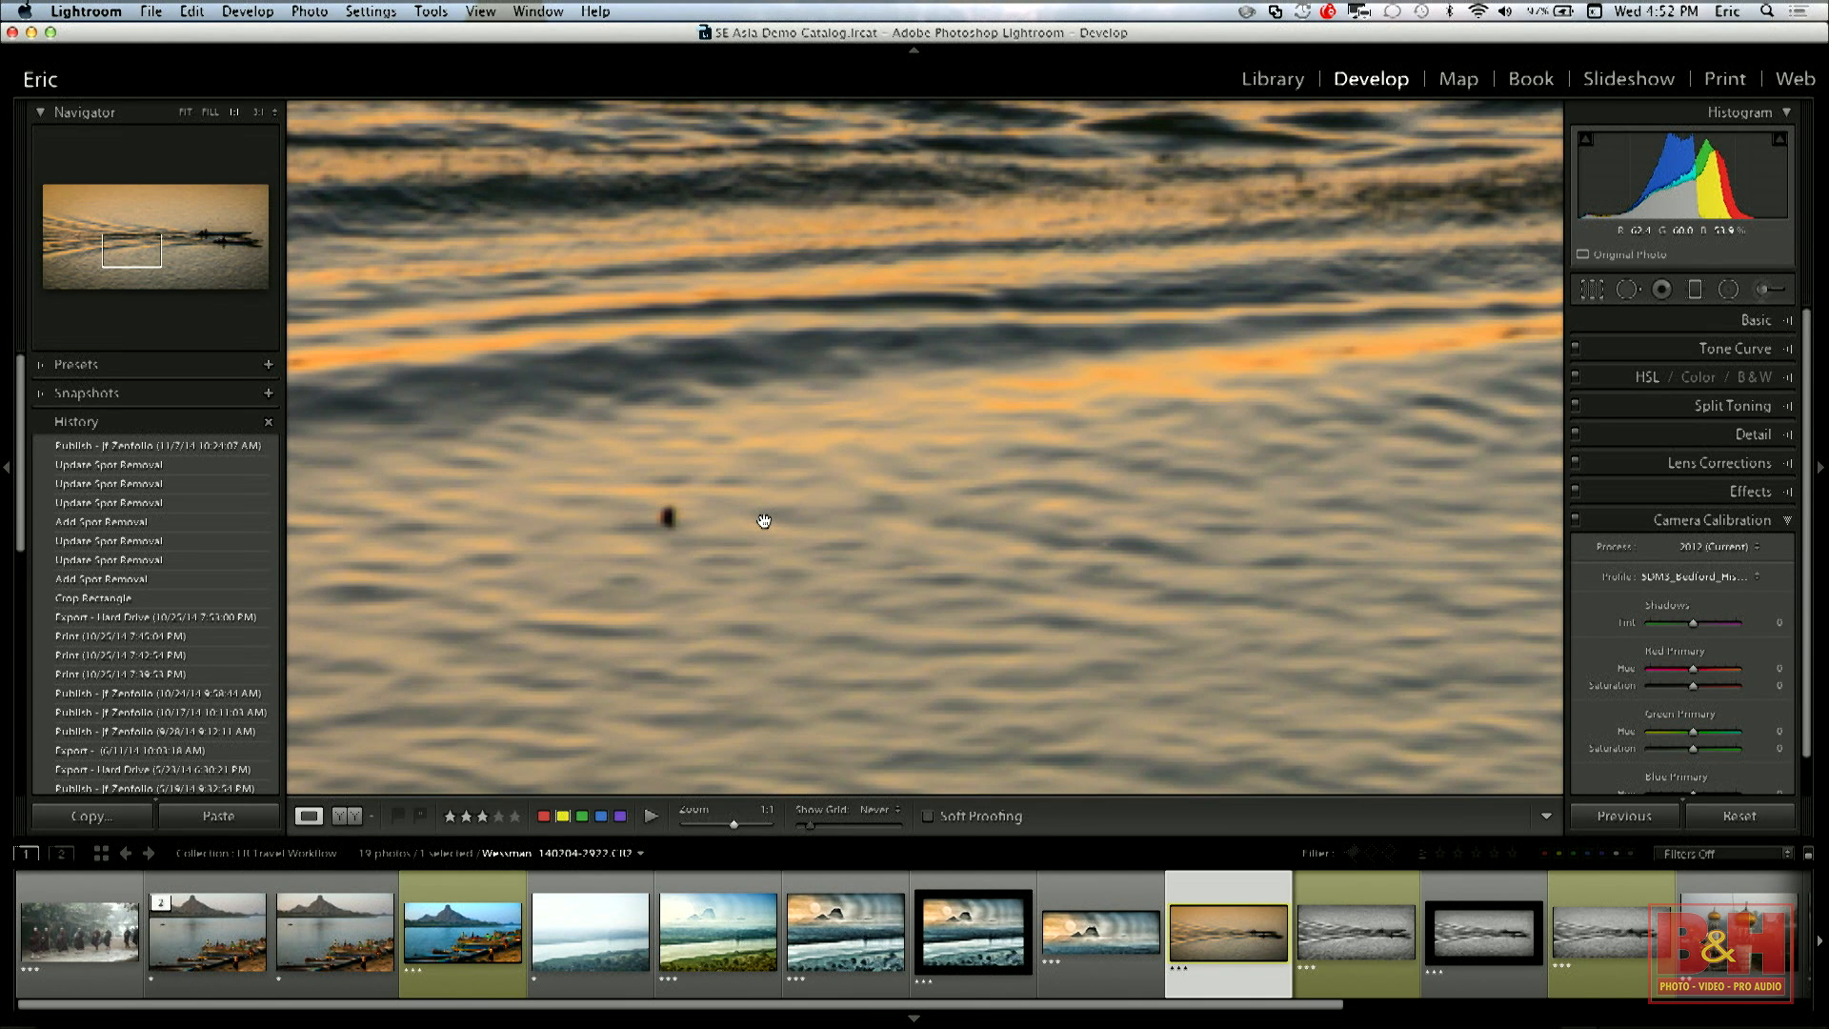
key("q")
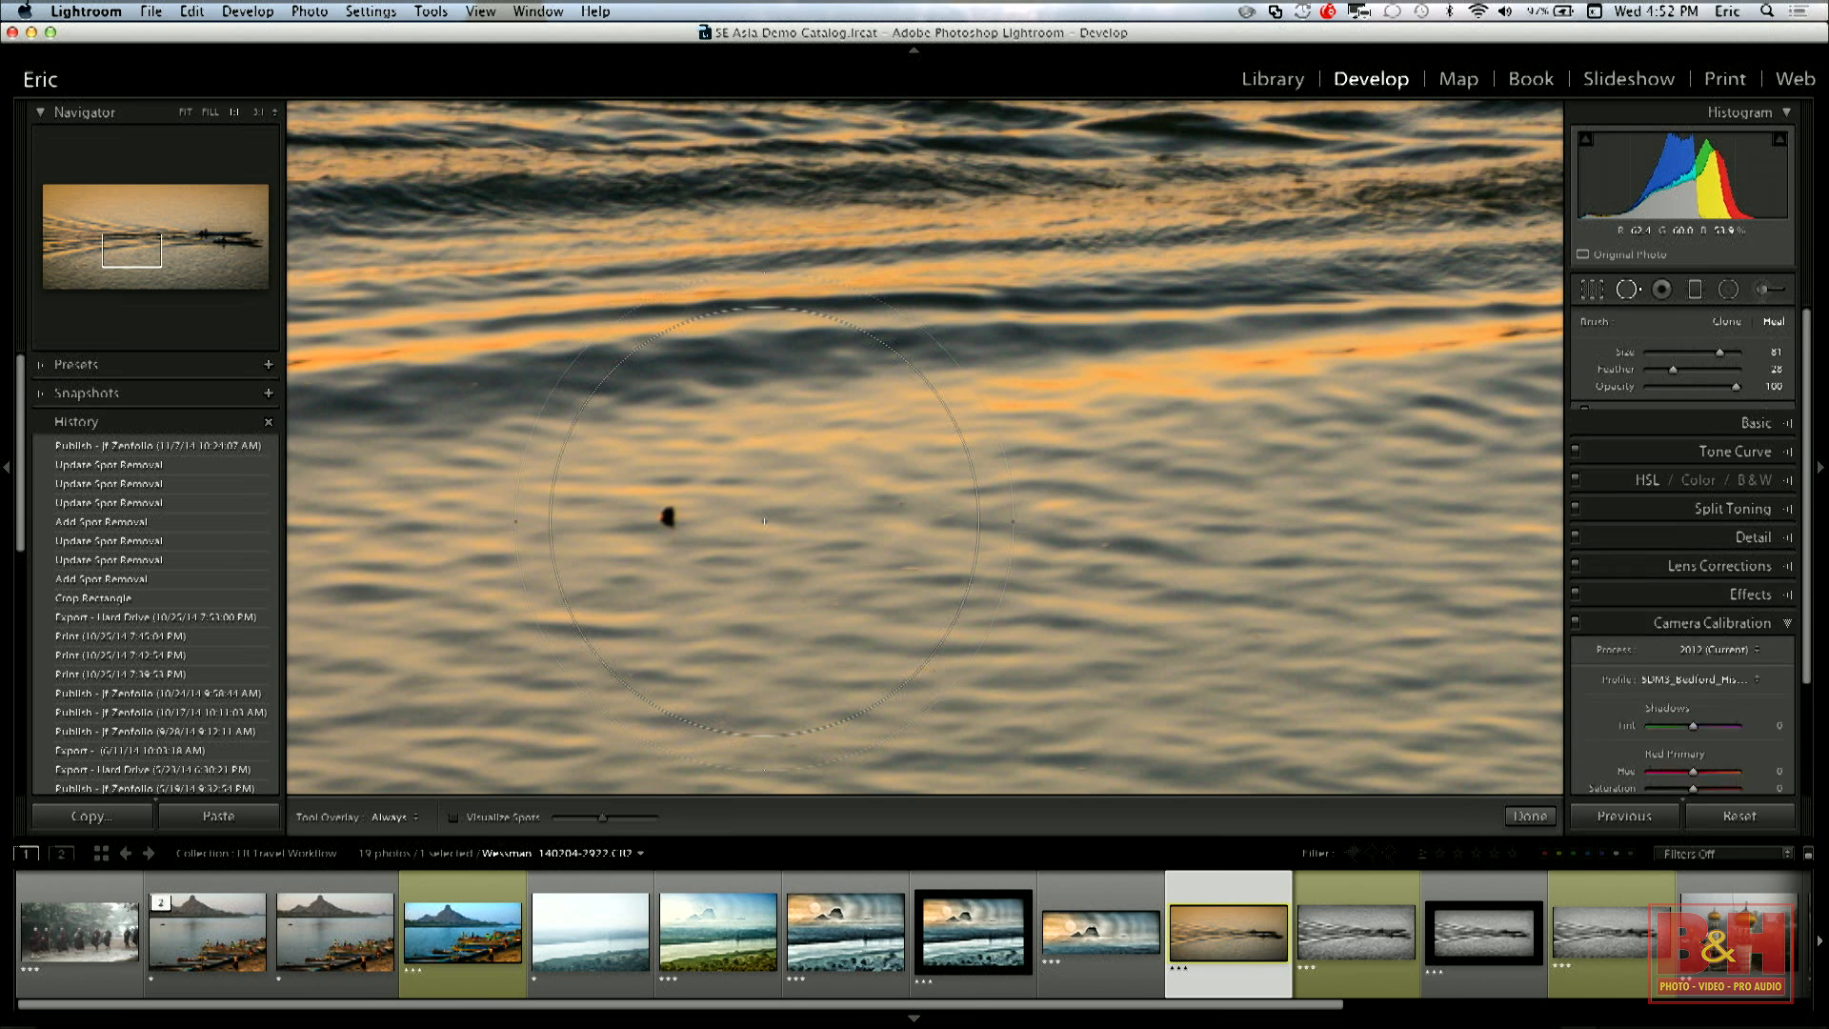
scroll(764, 521, "down", 4)
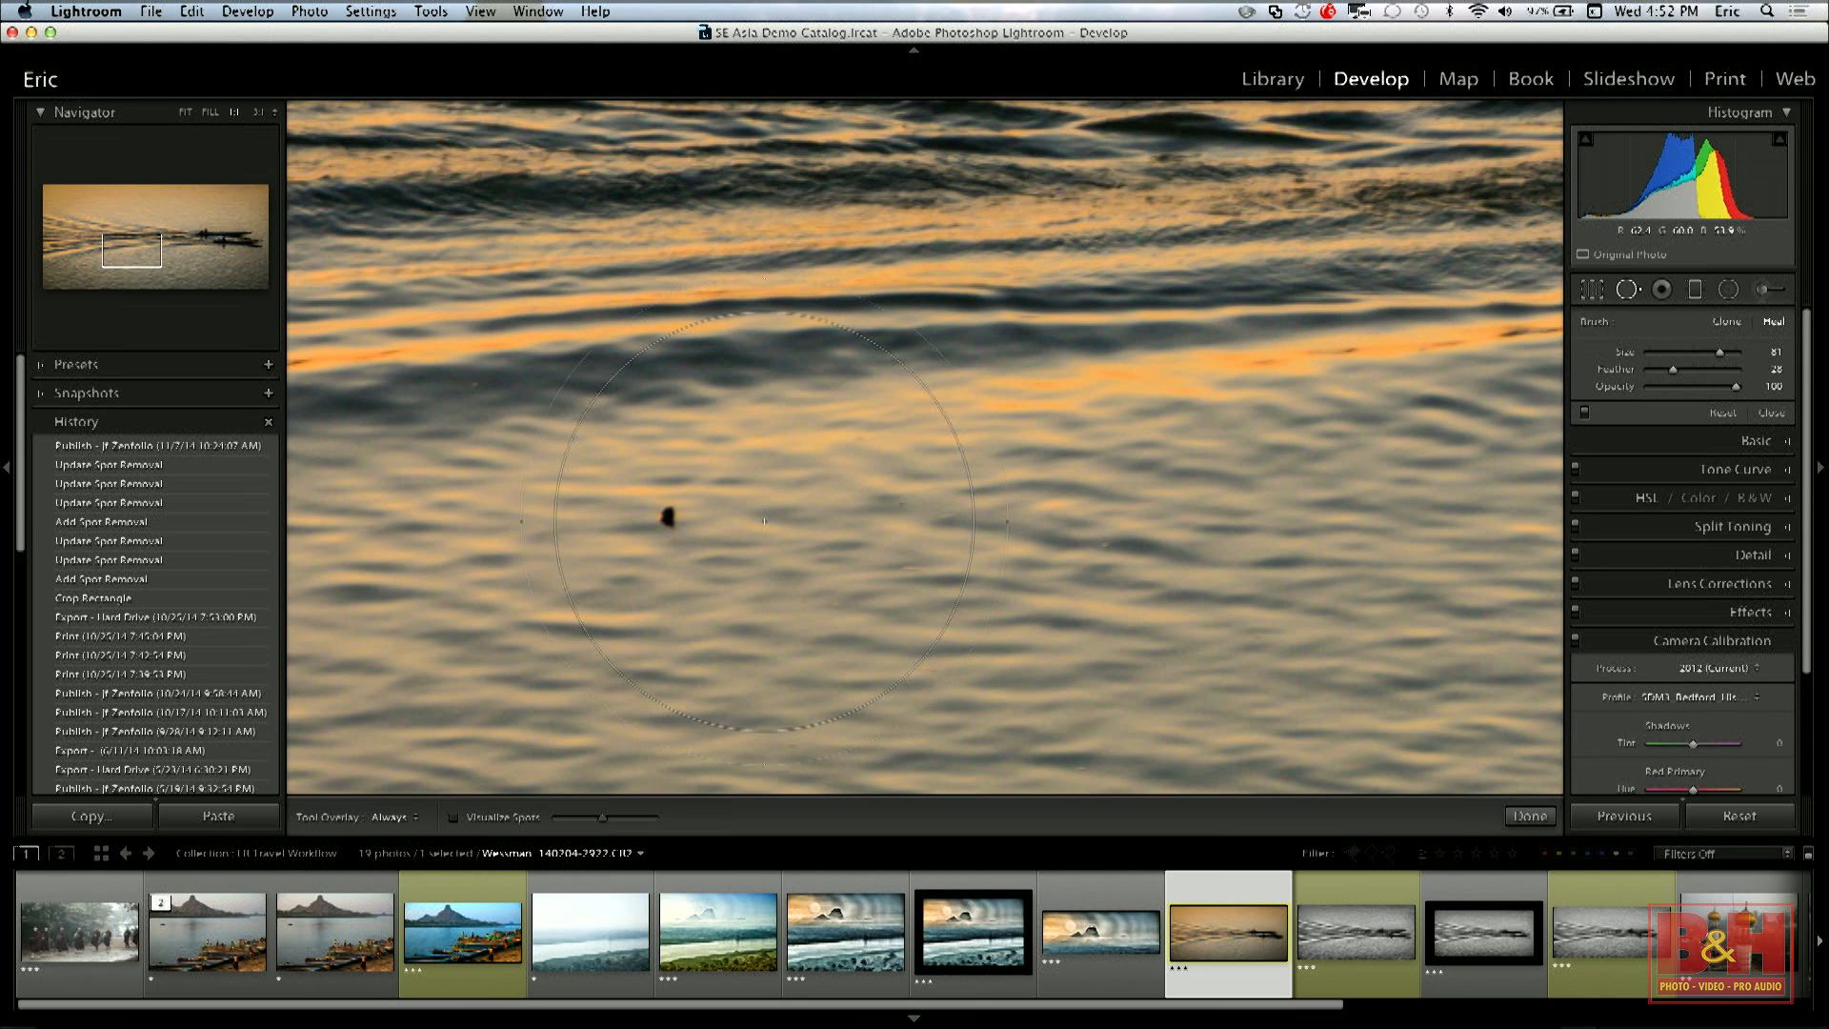
scroll(764, 521, "down", 4)
scroll(764, 521, "down", 4)
left_click_drag(1718, 358, 1673, 365)
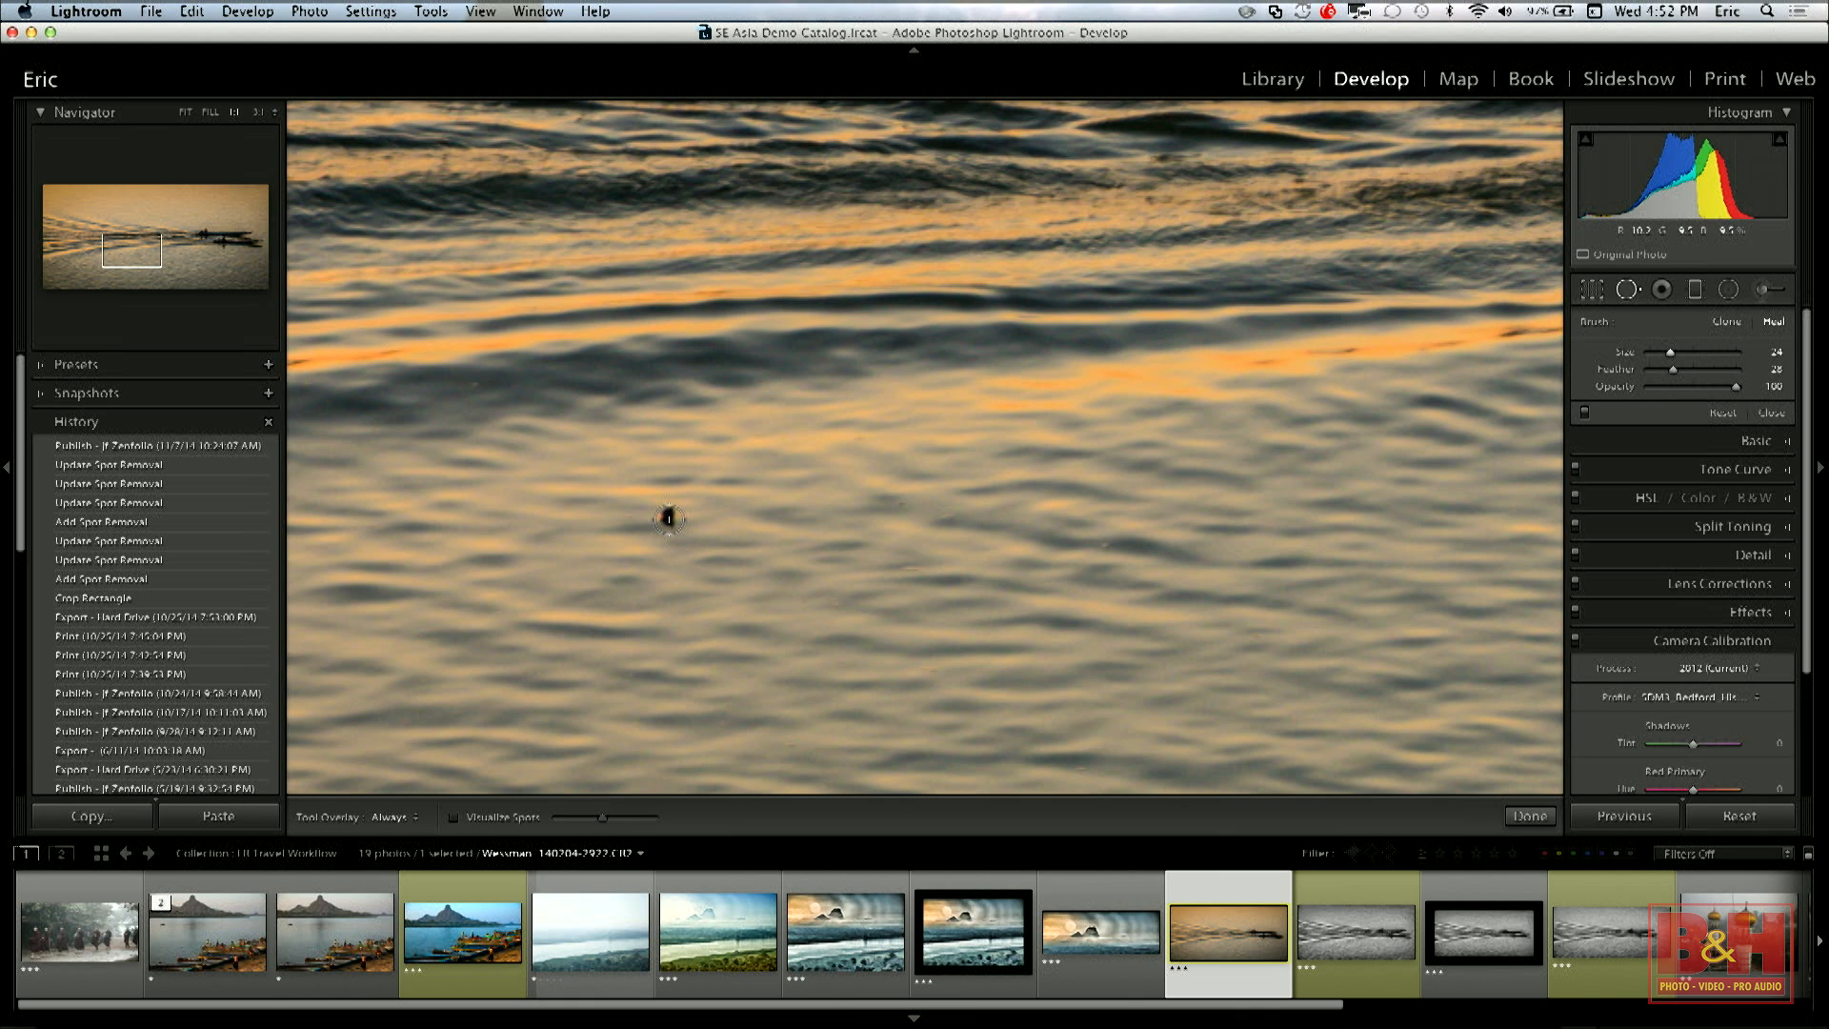
scroll(669, 518, "up", 5)
left_click(668, 517)
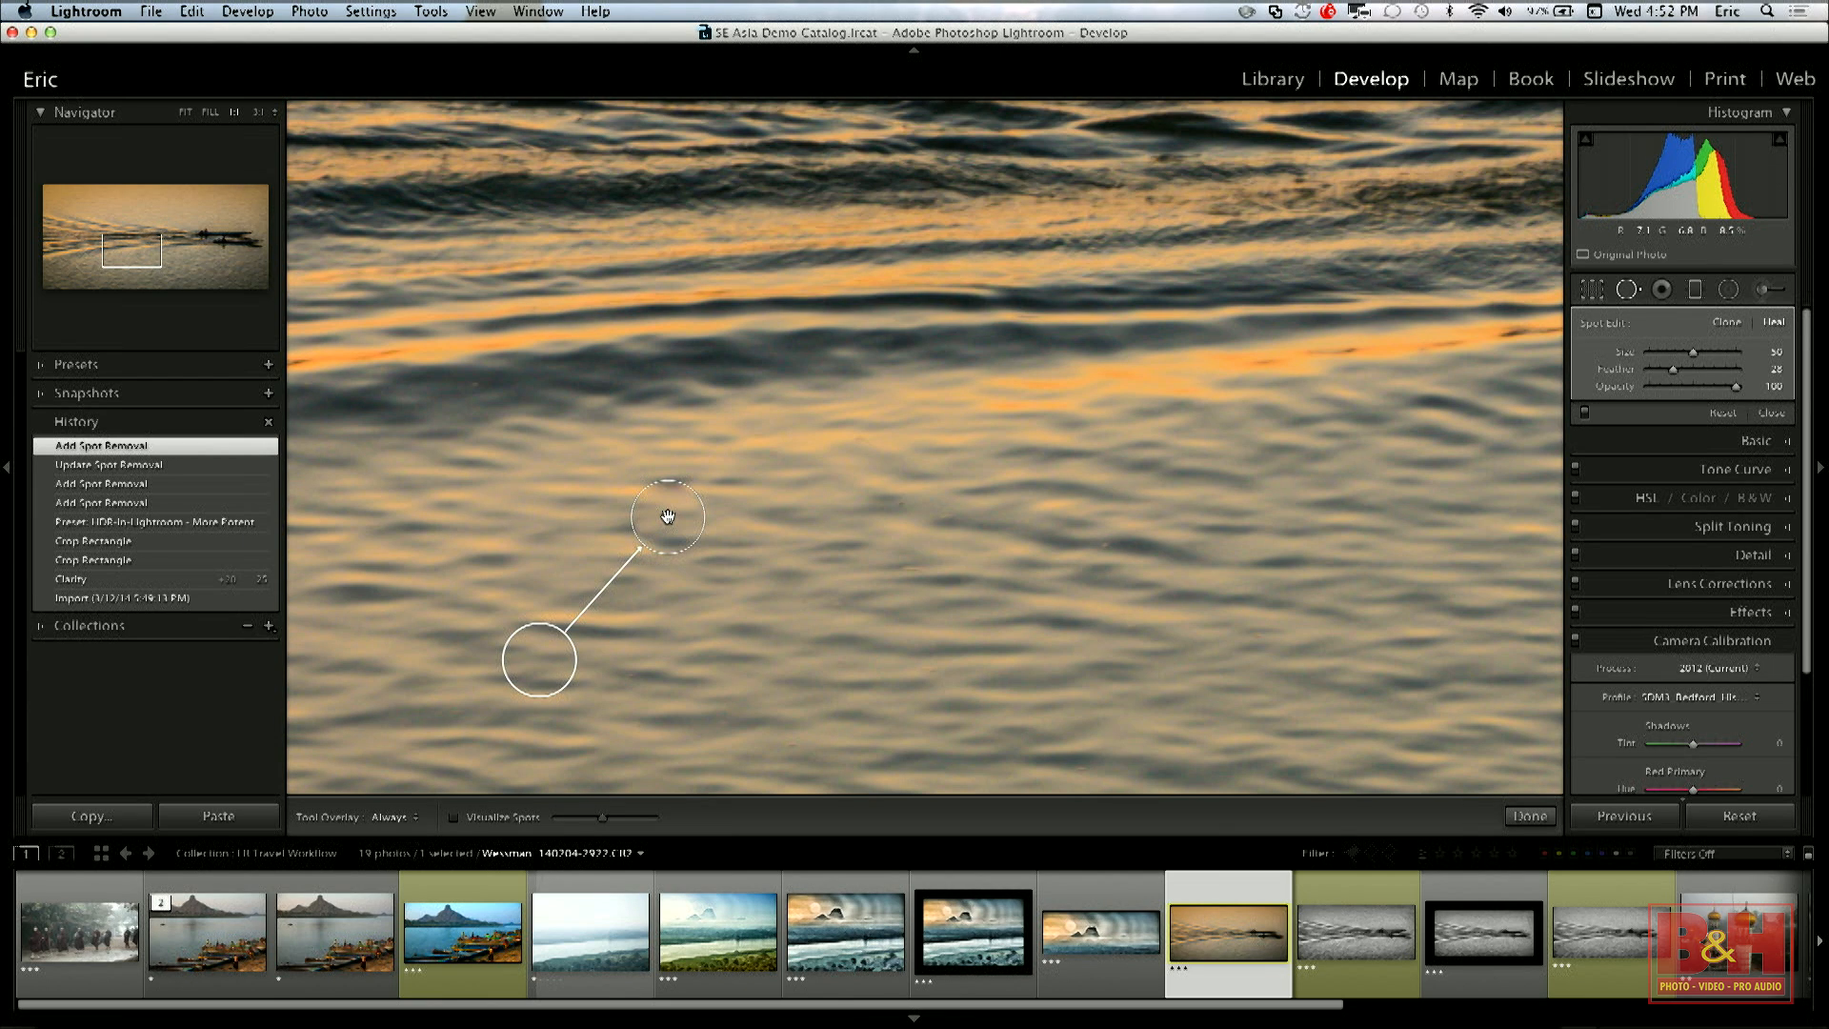
Move the heal's source area closer to the retouched speck and close Spot Removal, returning to the whole photo.
left_click_drag(538, 661, 557, 573)
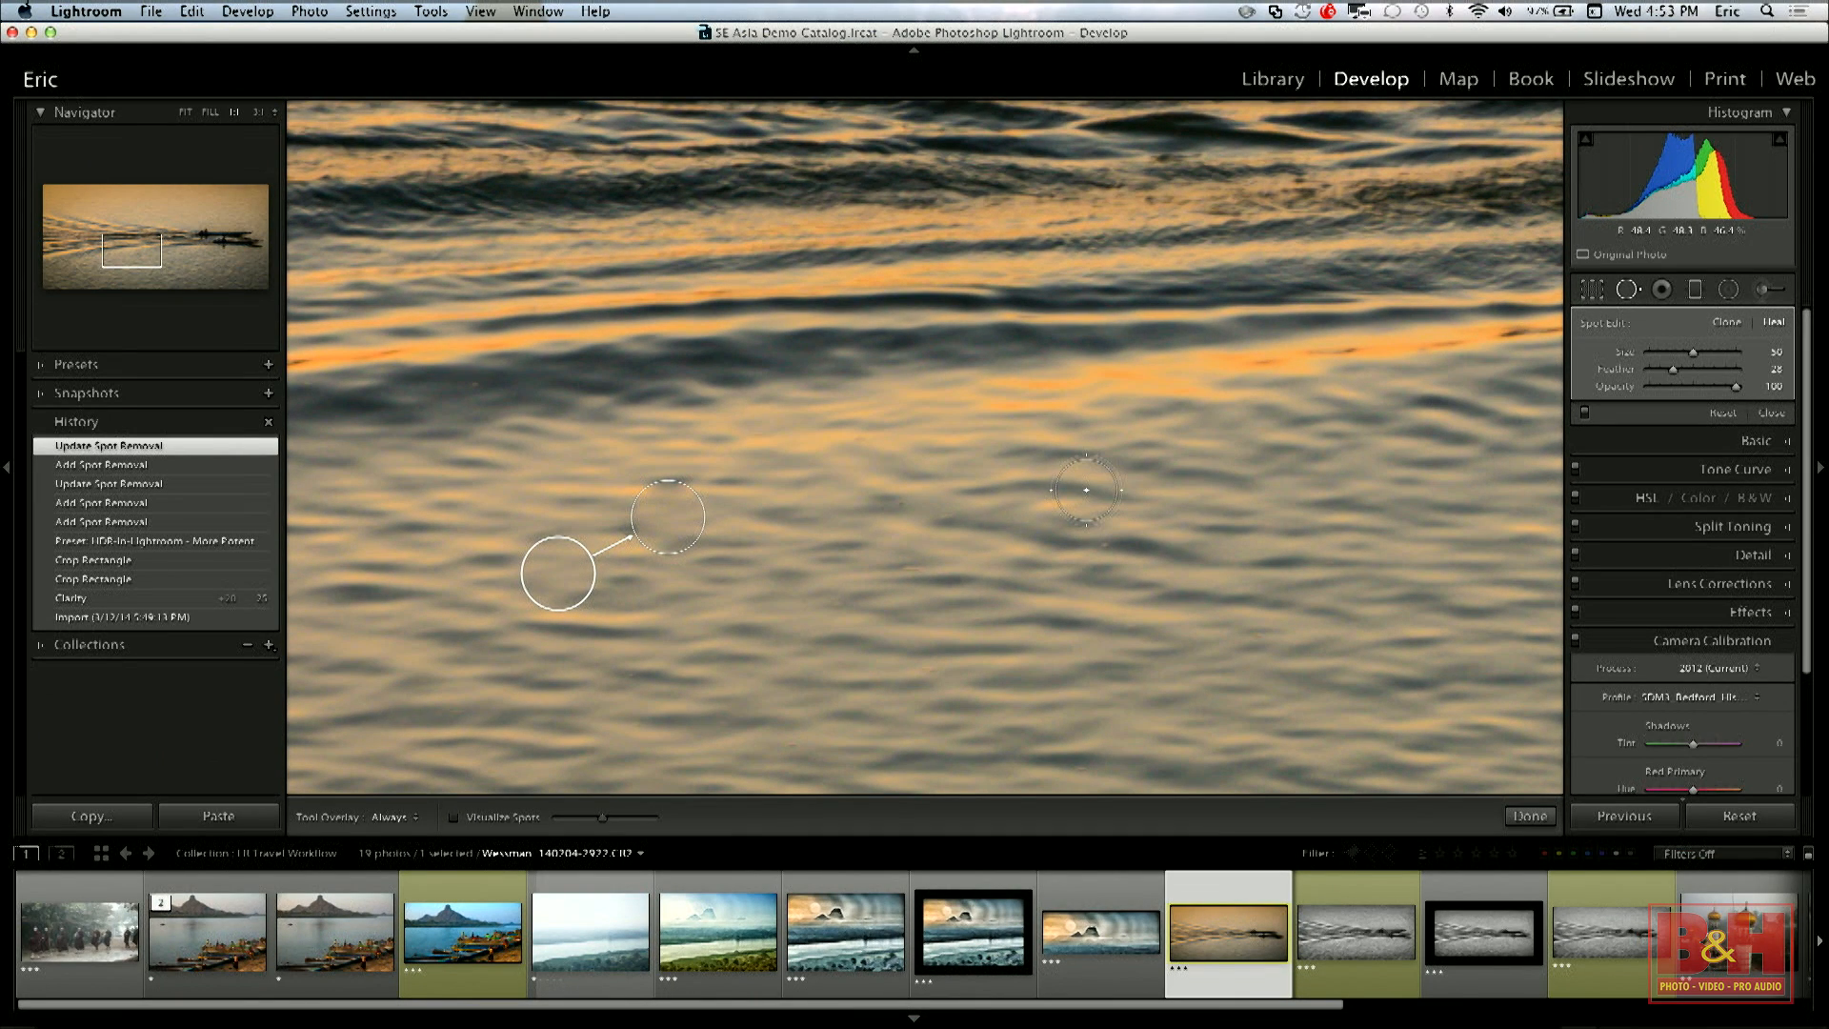
key("q")
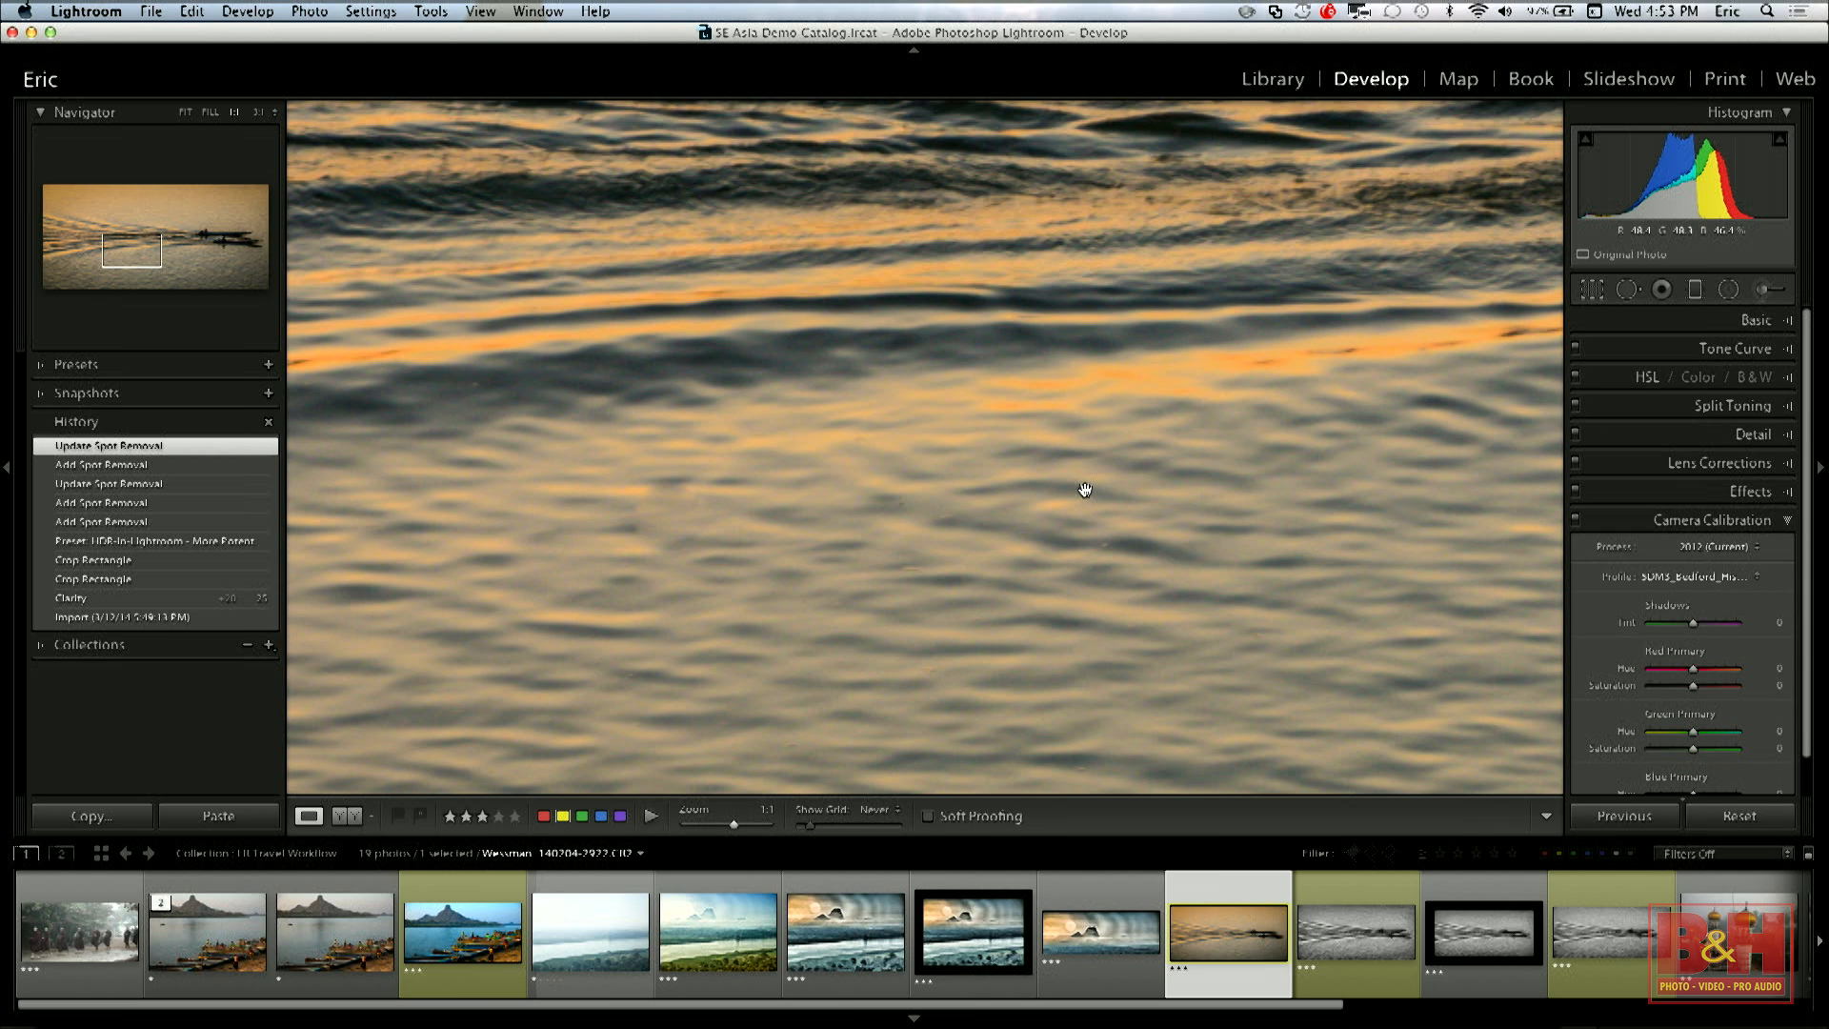
left_click(1085, 490)
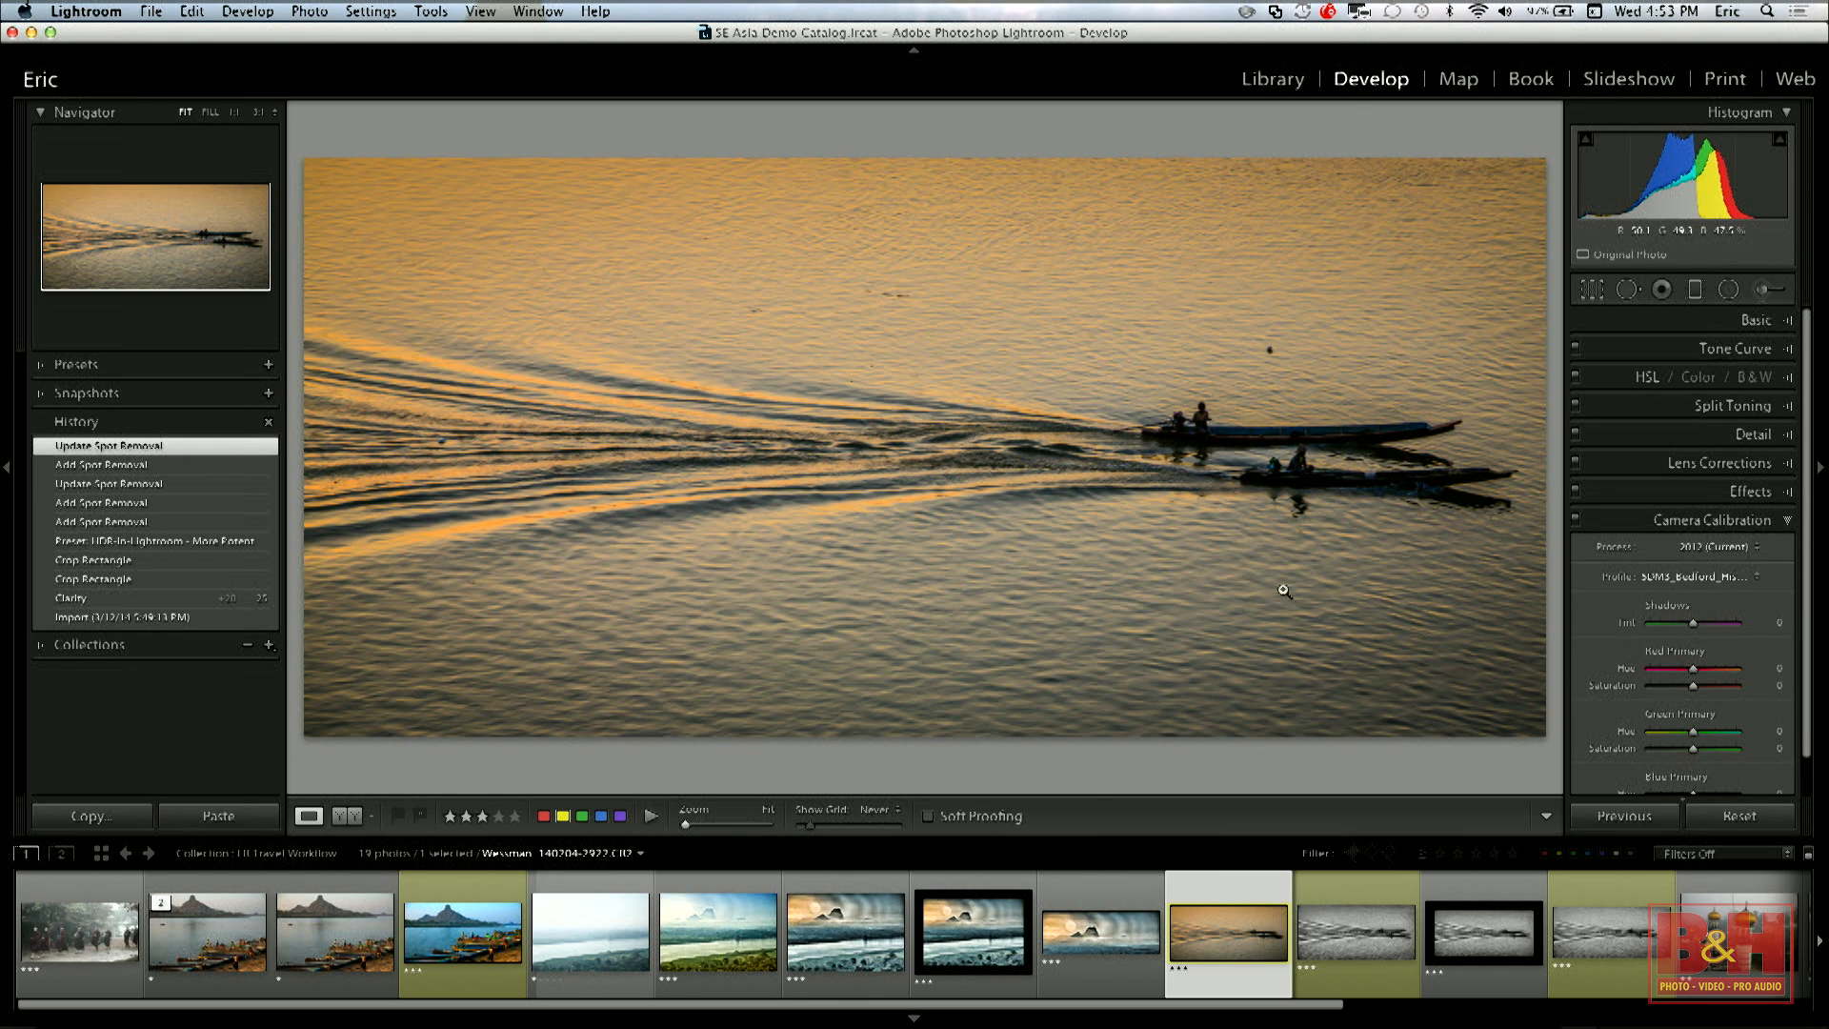
View the black-and-white TIFF version of the boats photo and its PSD version.
left_click(1388, 932)
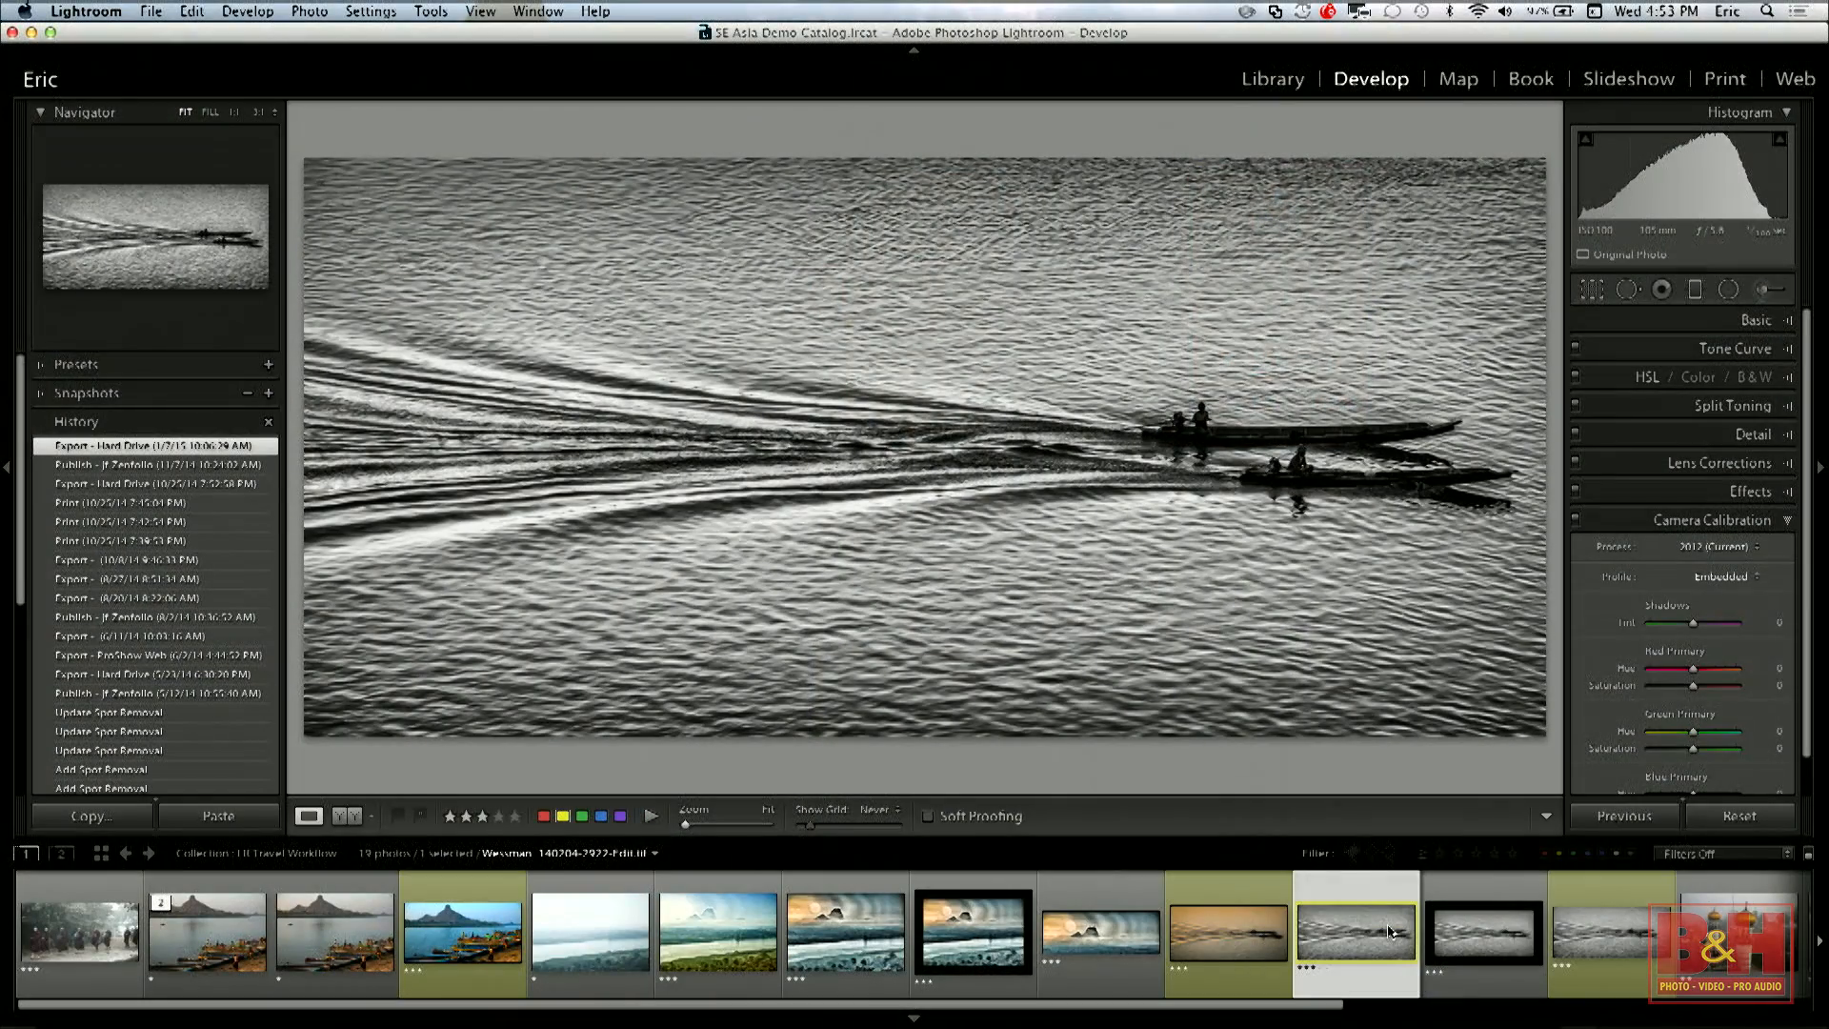
left_click(1463, 924)
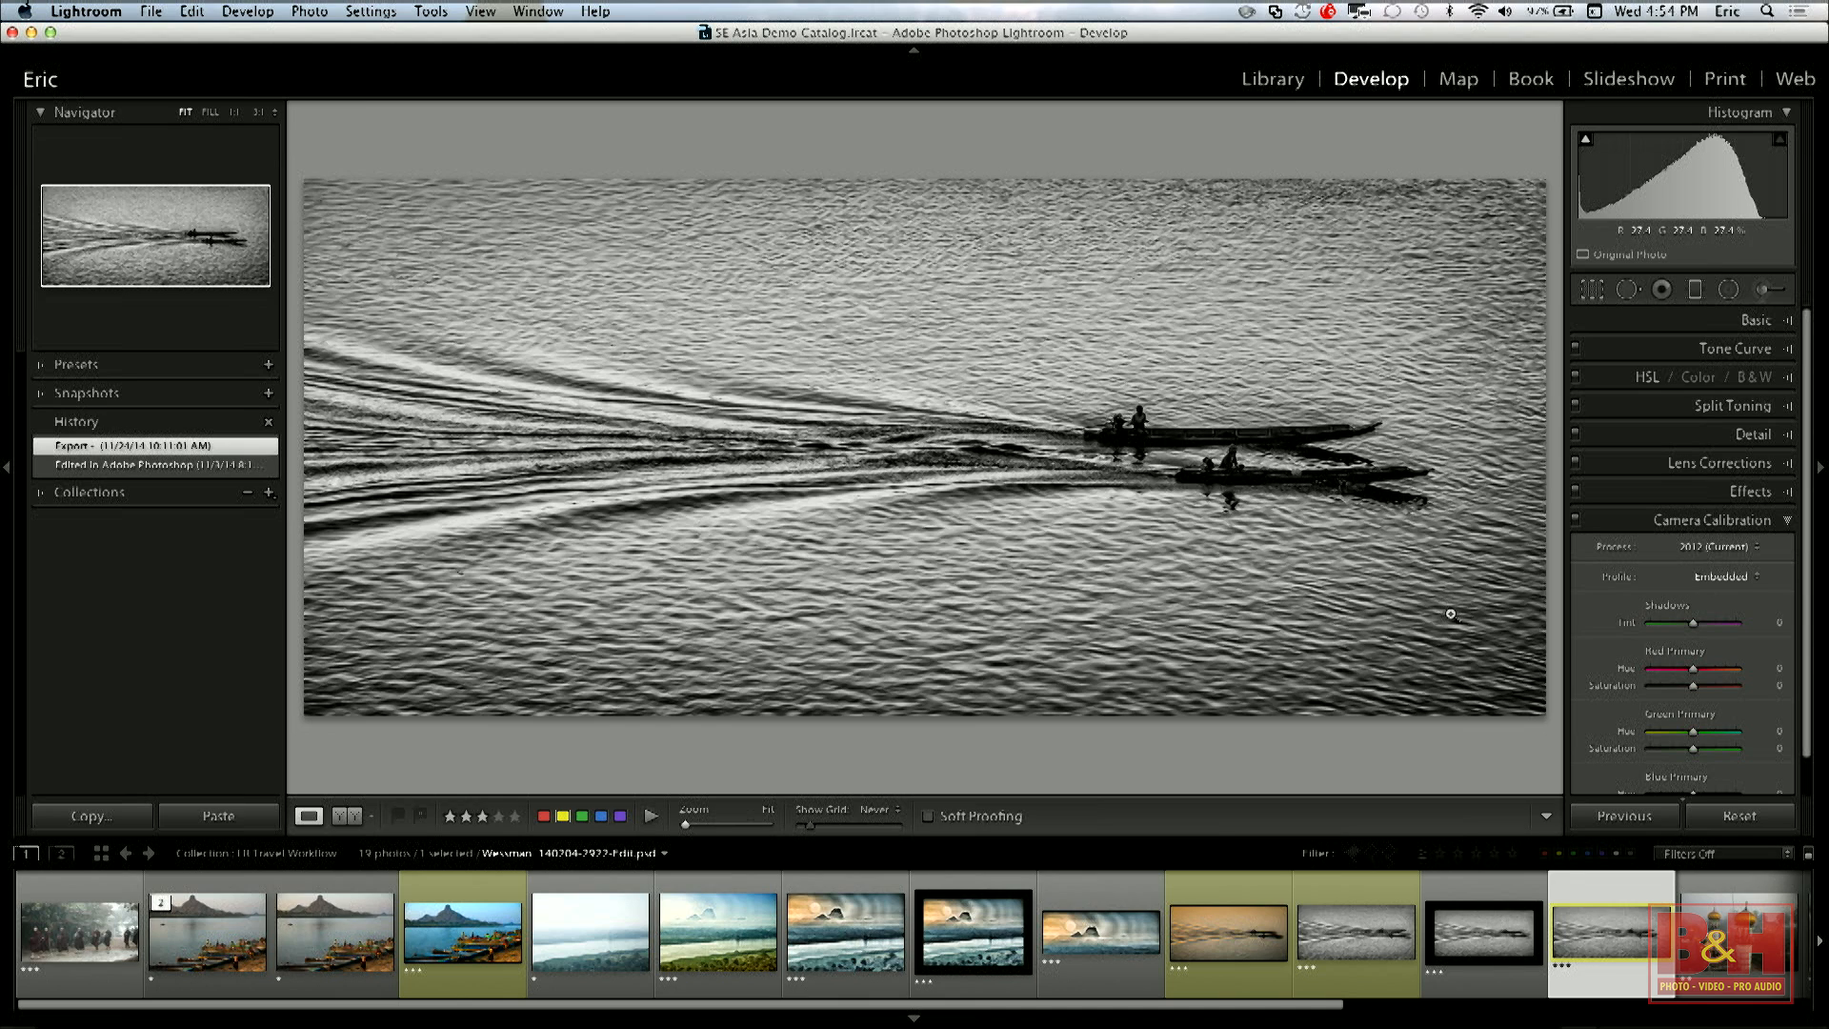
scroll(1562, 924, "down", 3)
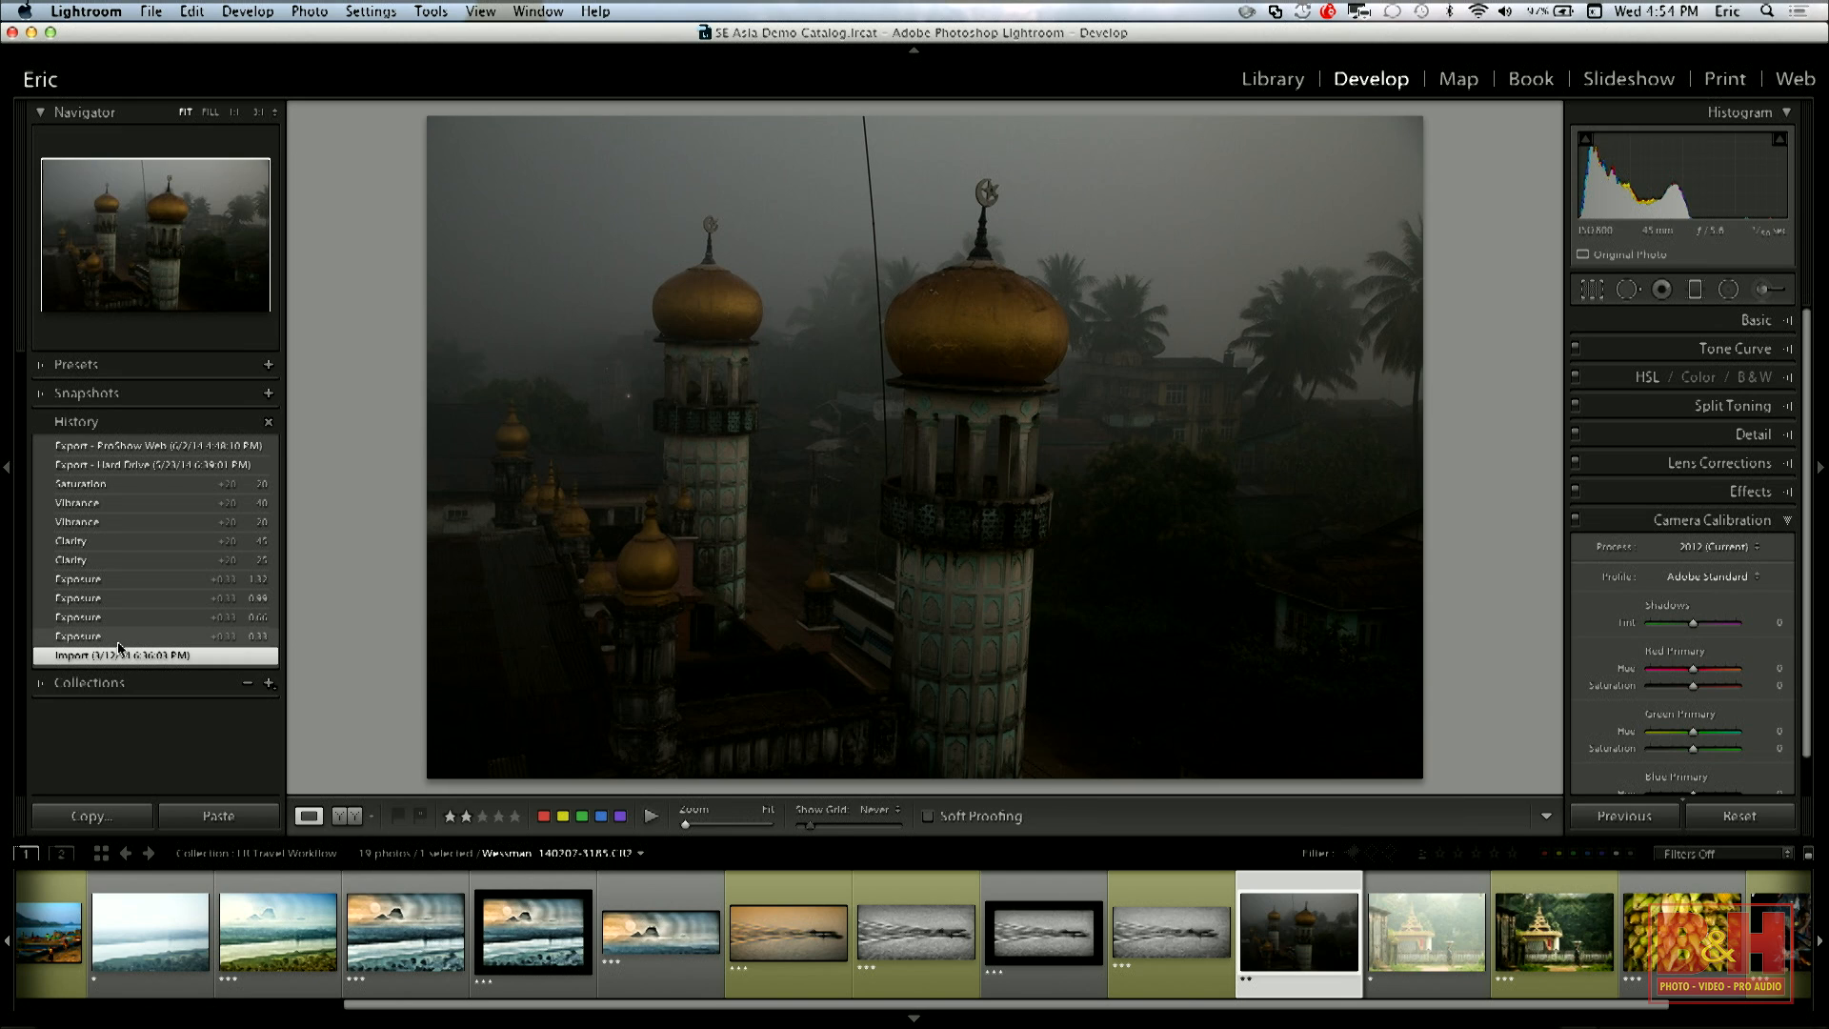
Step through the golden-domed minarets photo's history from the first Exposure change through Clarity and Vibrance to Saturation.
left_click(118, 642)
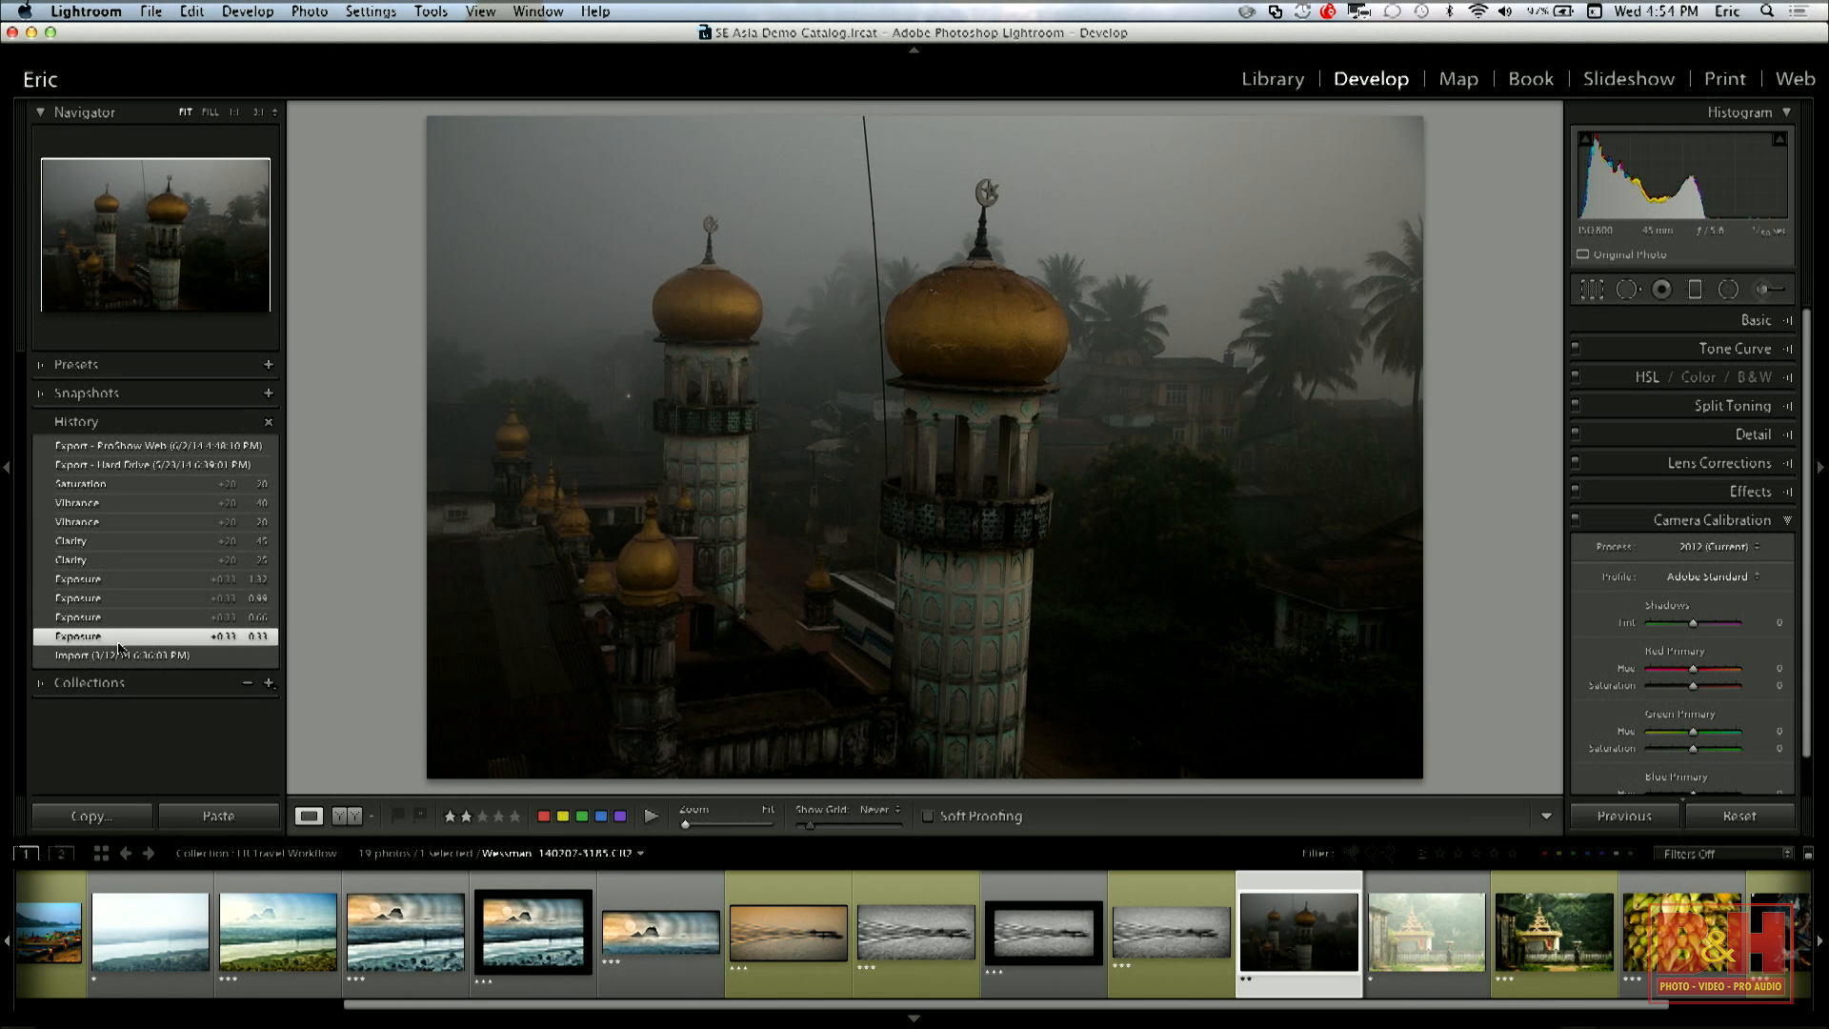
left_click(114, 618)
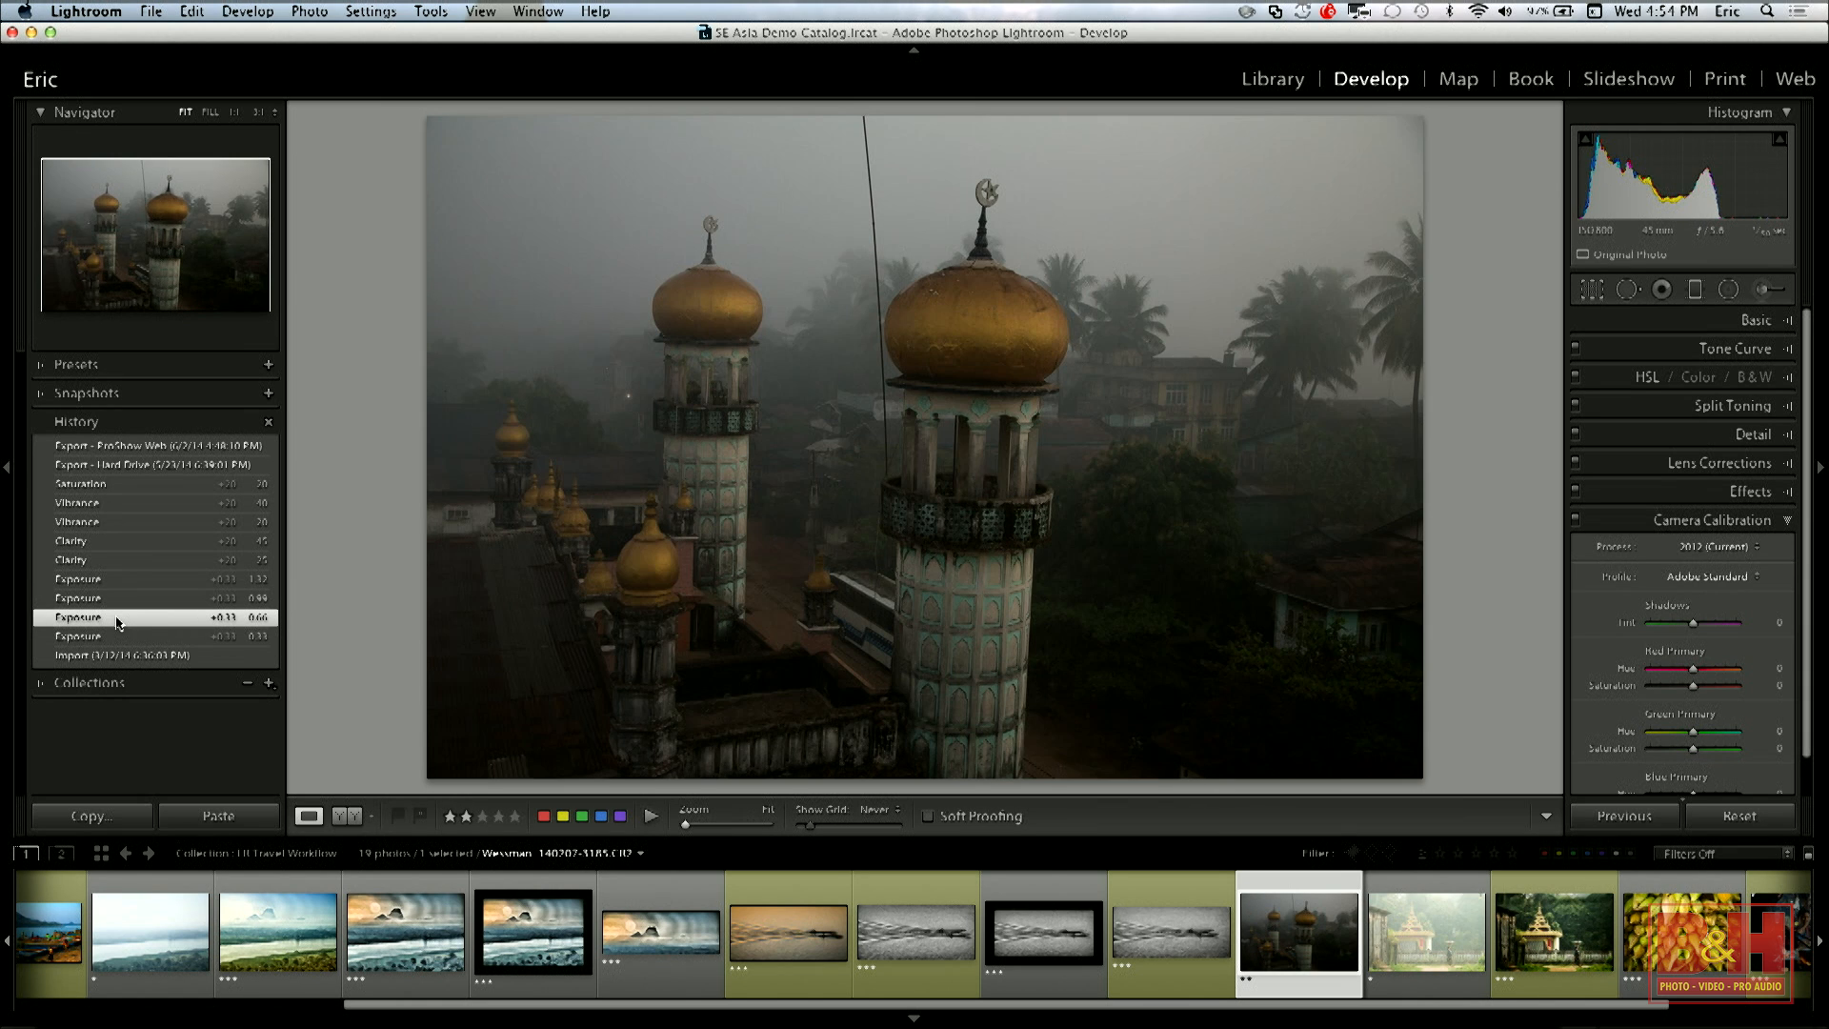
left_click(112, 599)
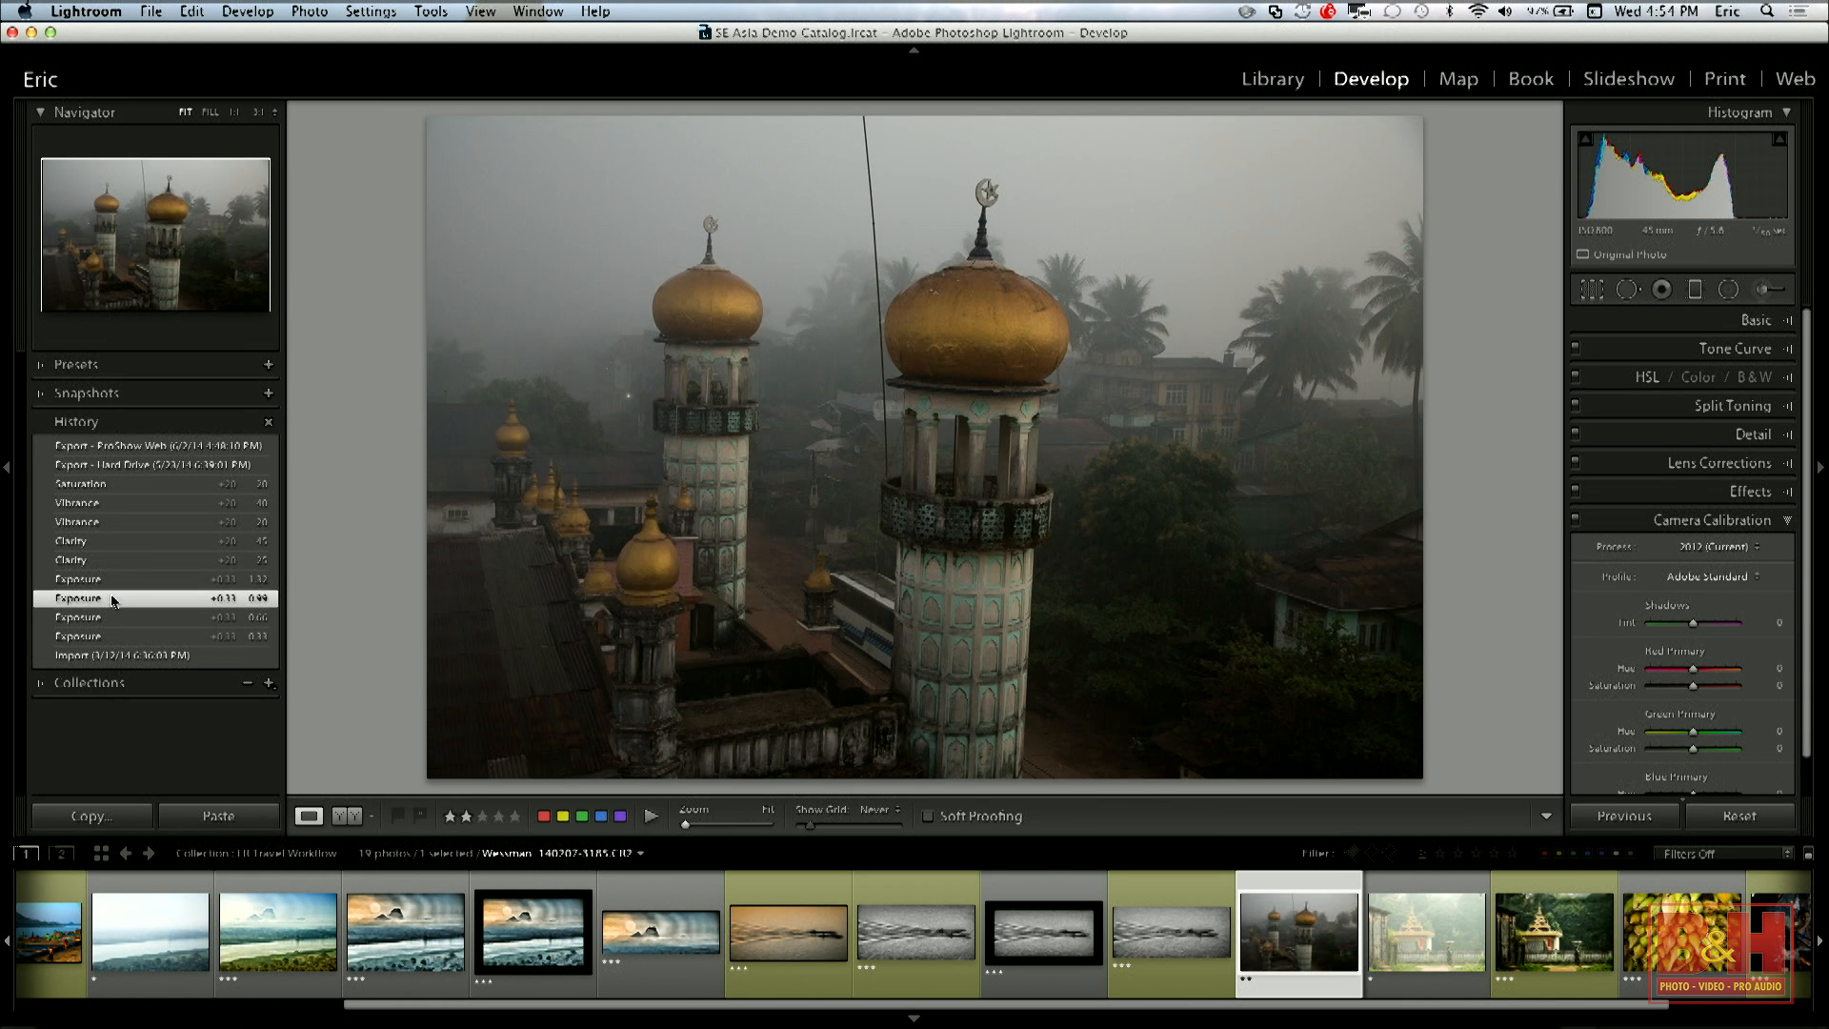
left_click(106, 562)
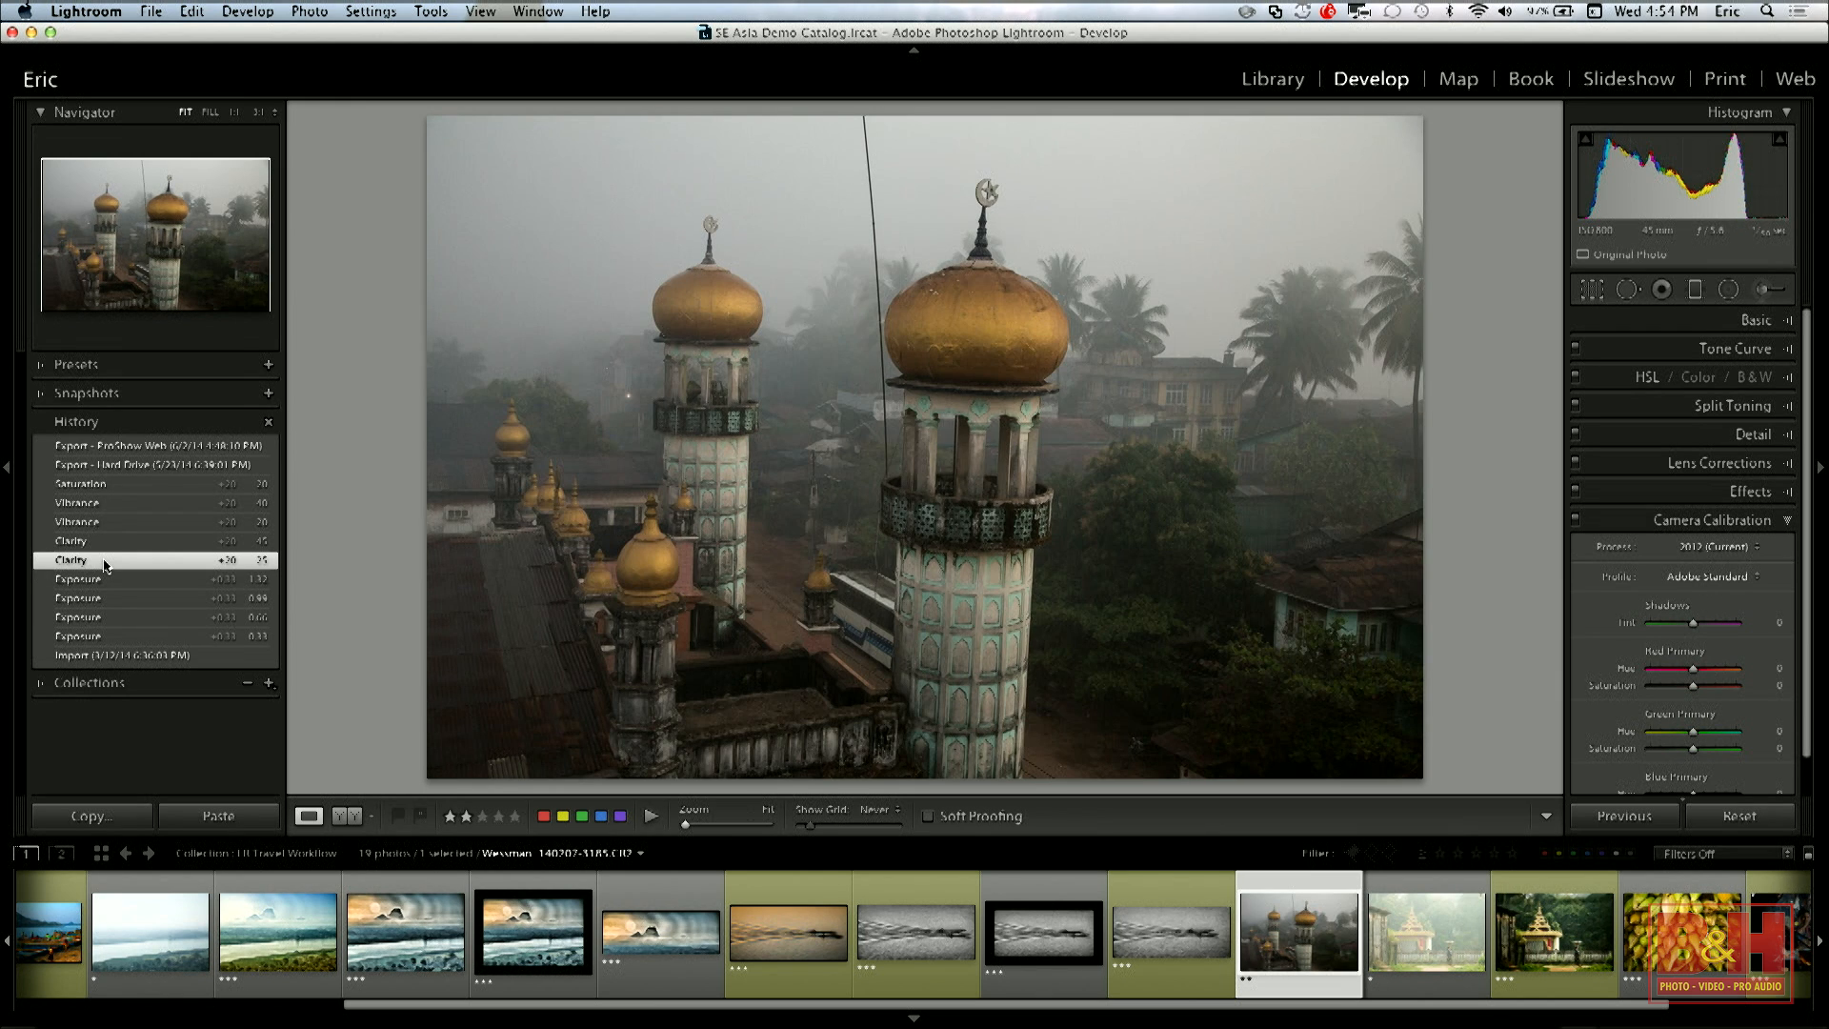
left_click(102, 543)
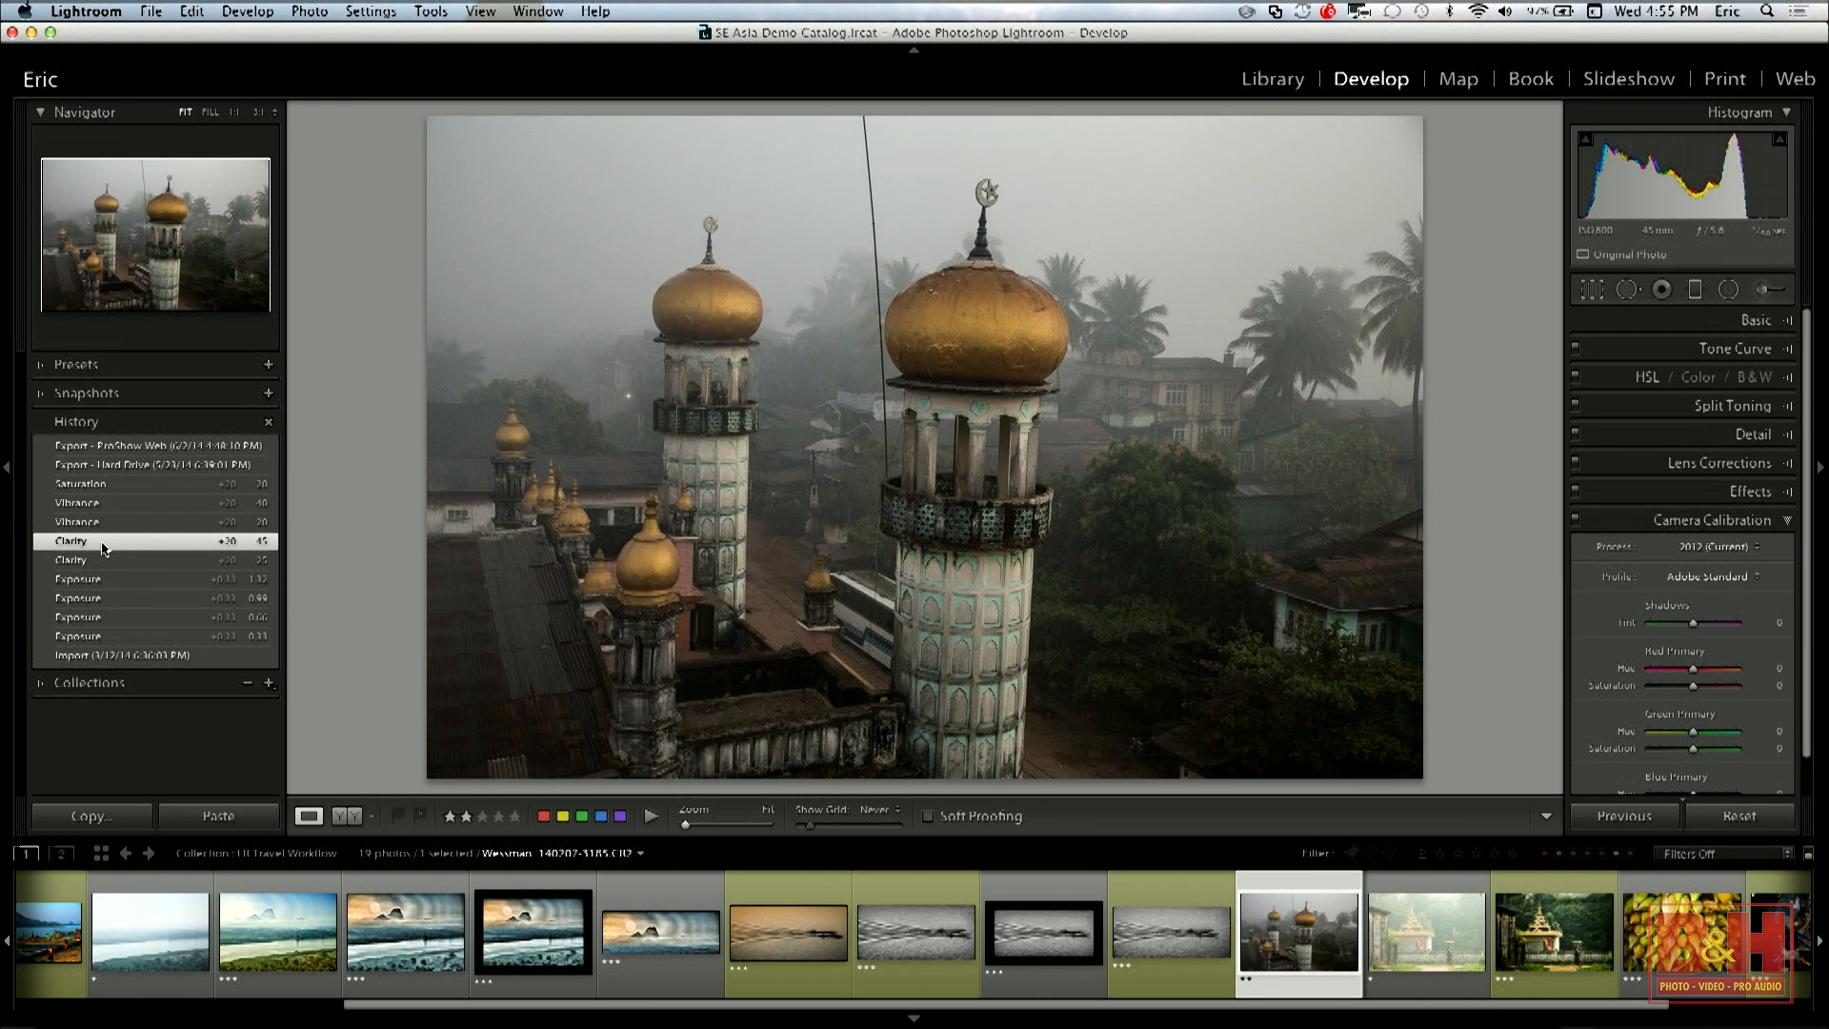
left_click(102, 528)
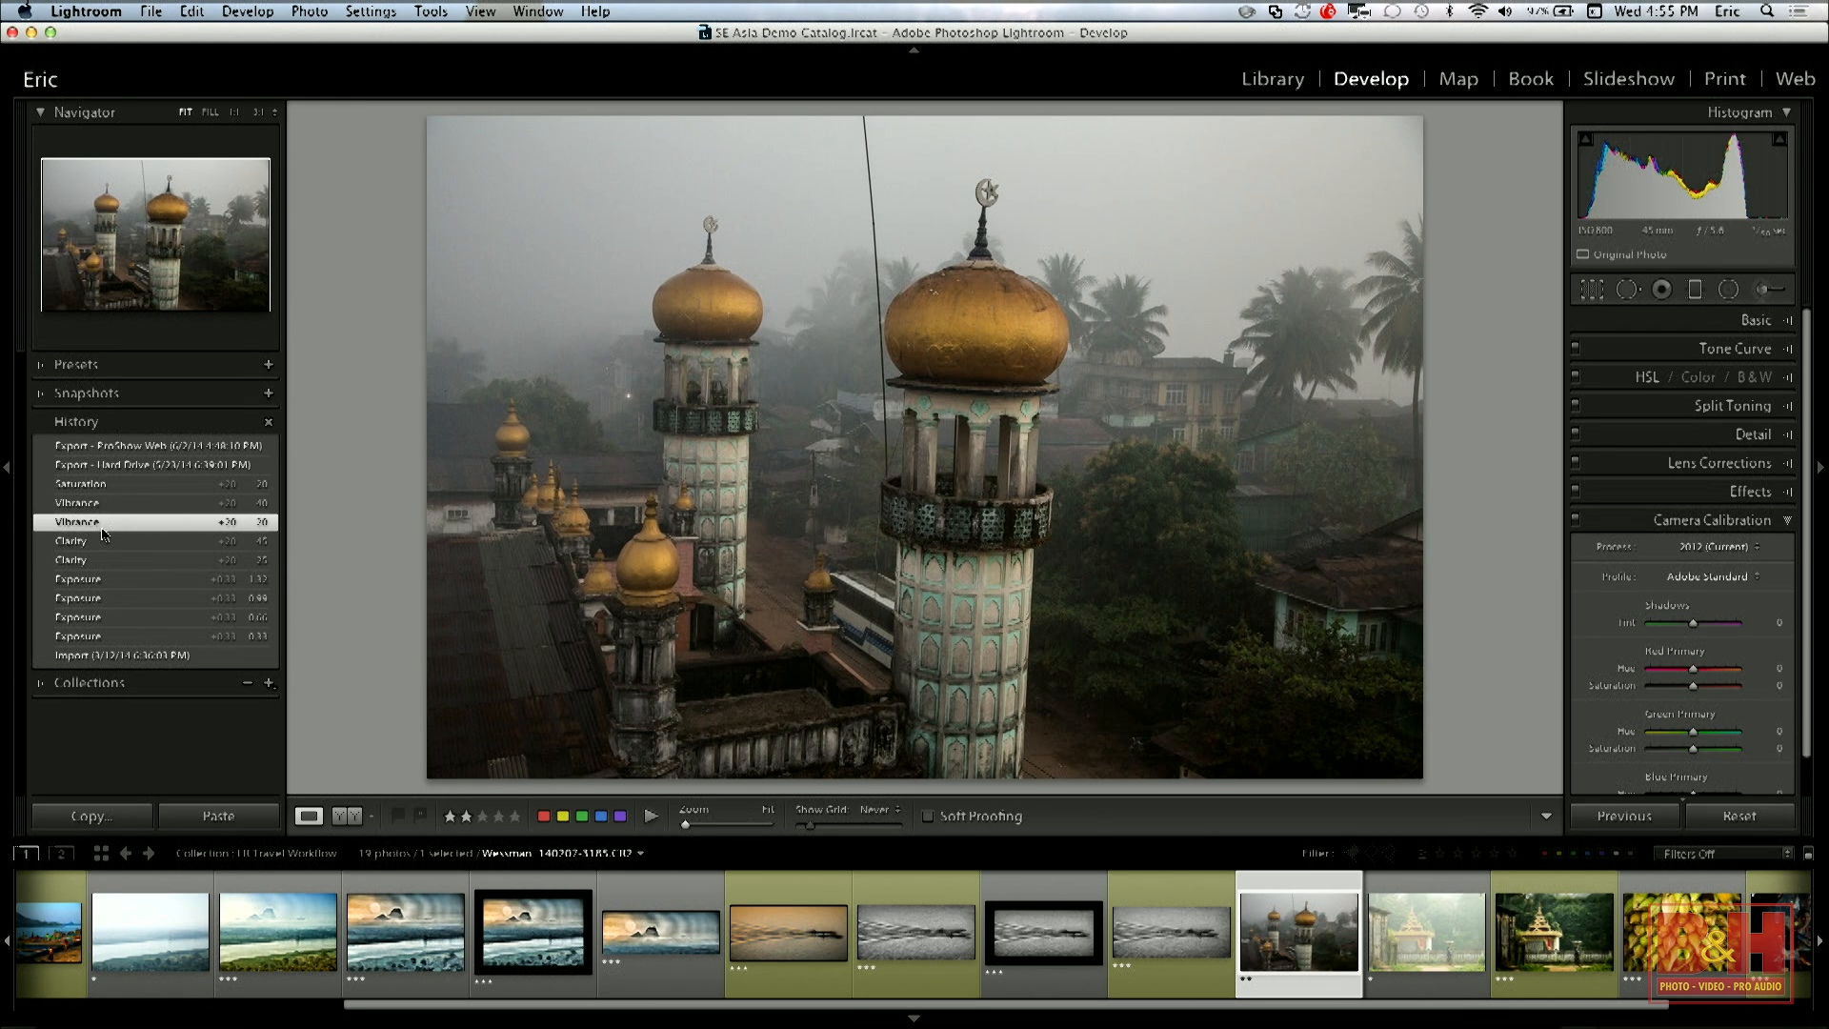
left_click(102, 504)
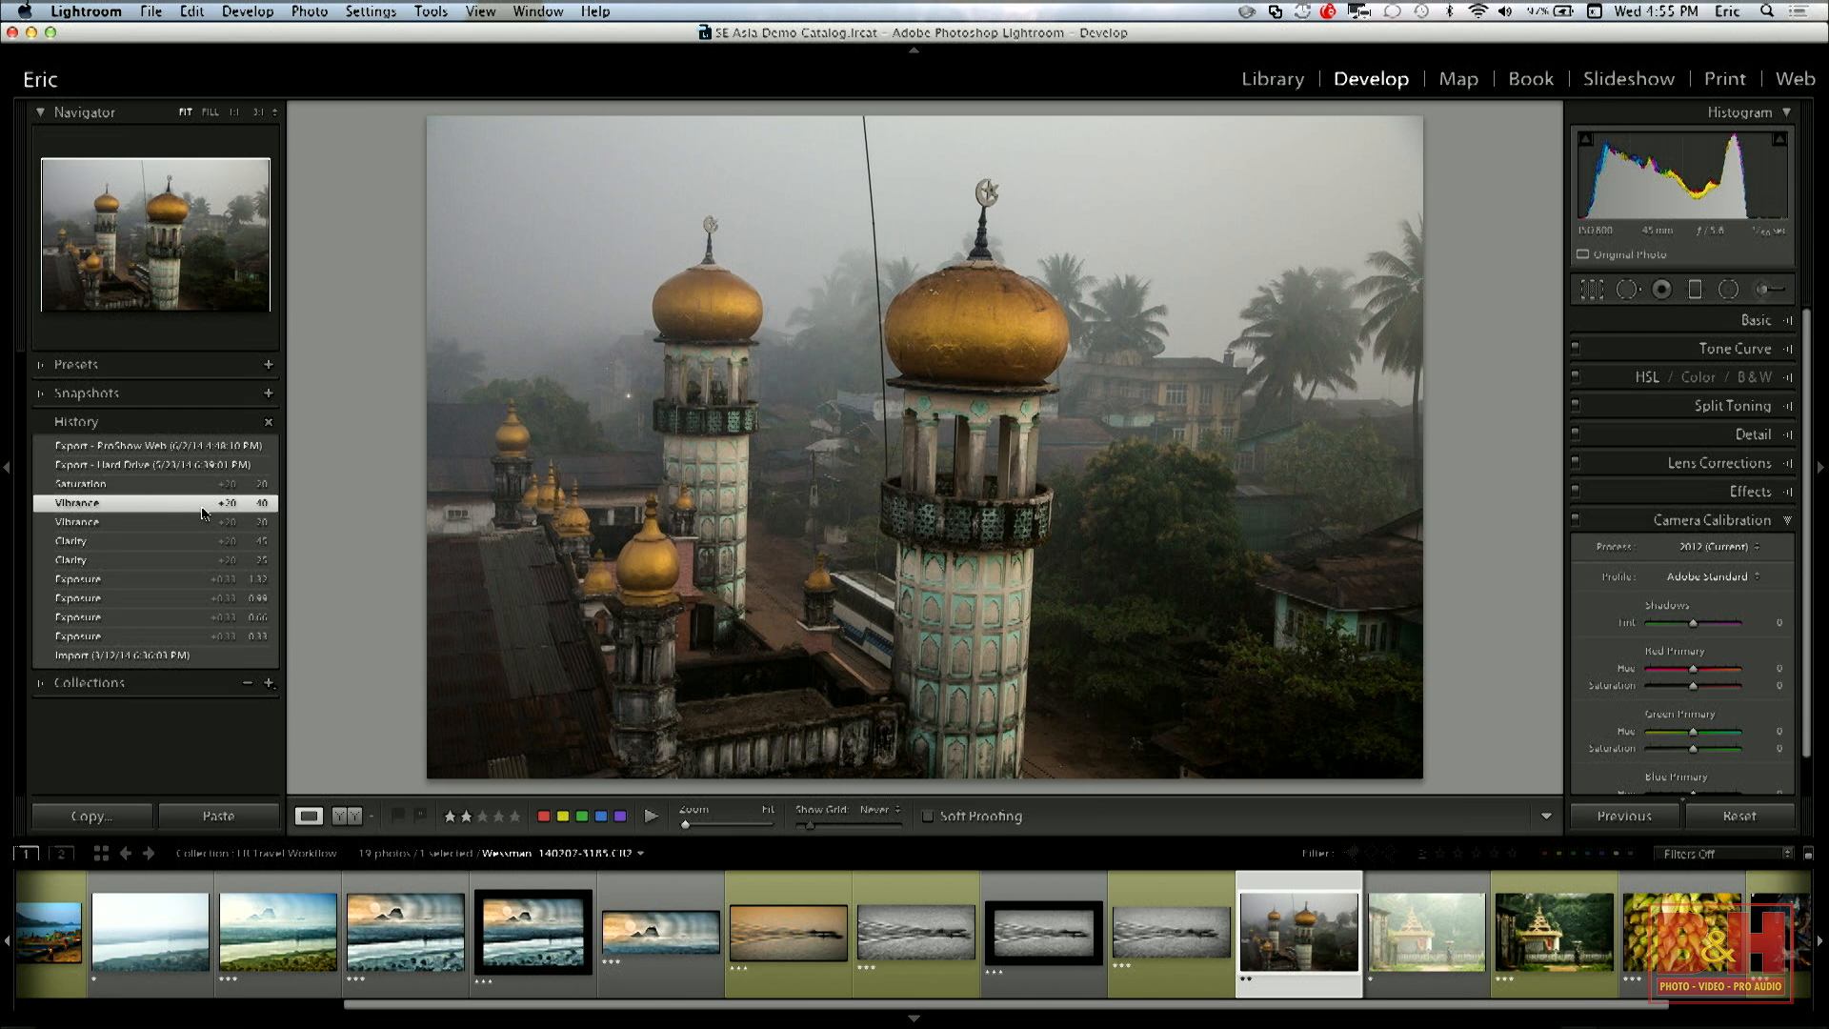
left_click(153, 486)
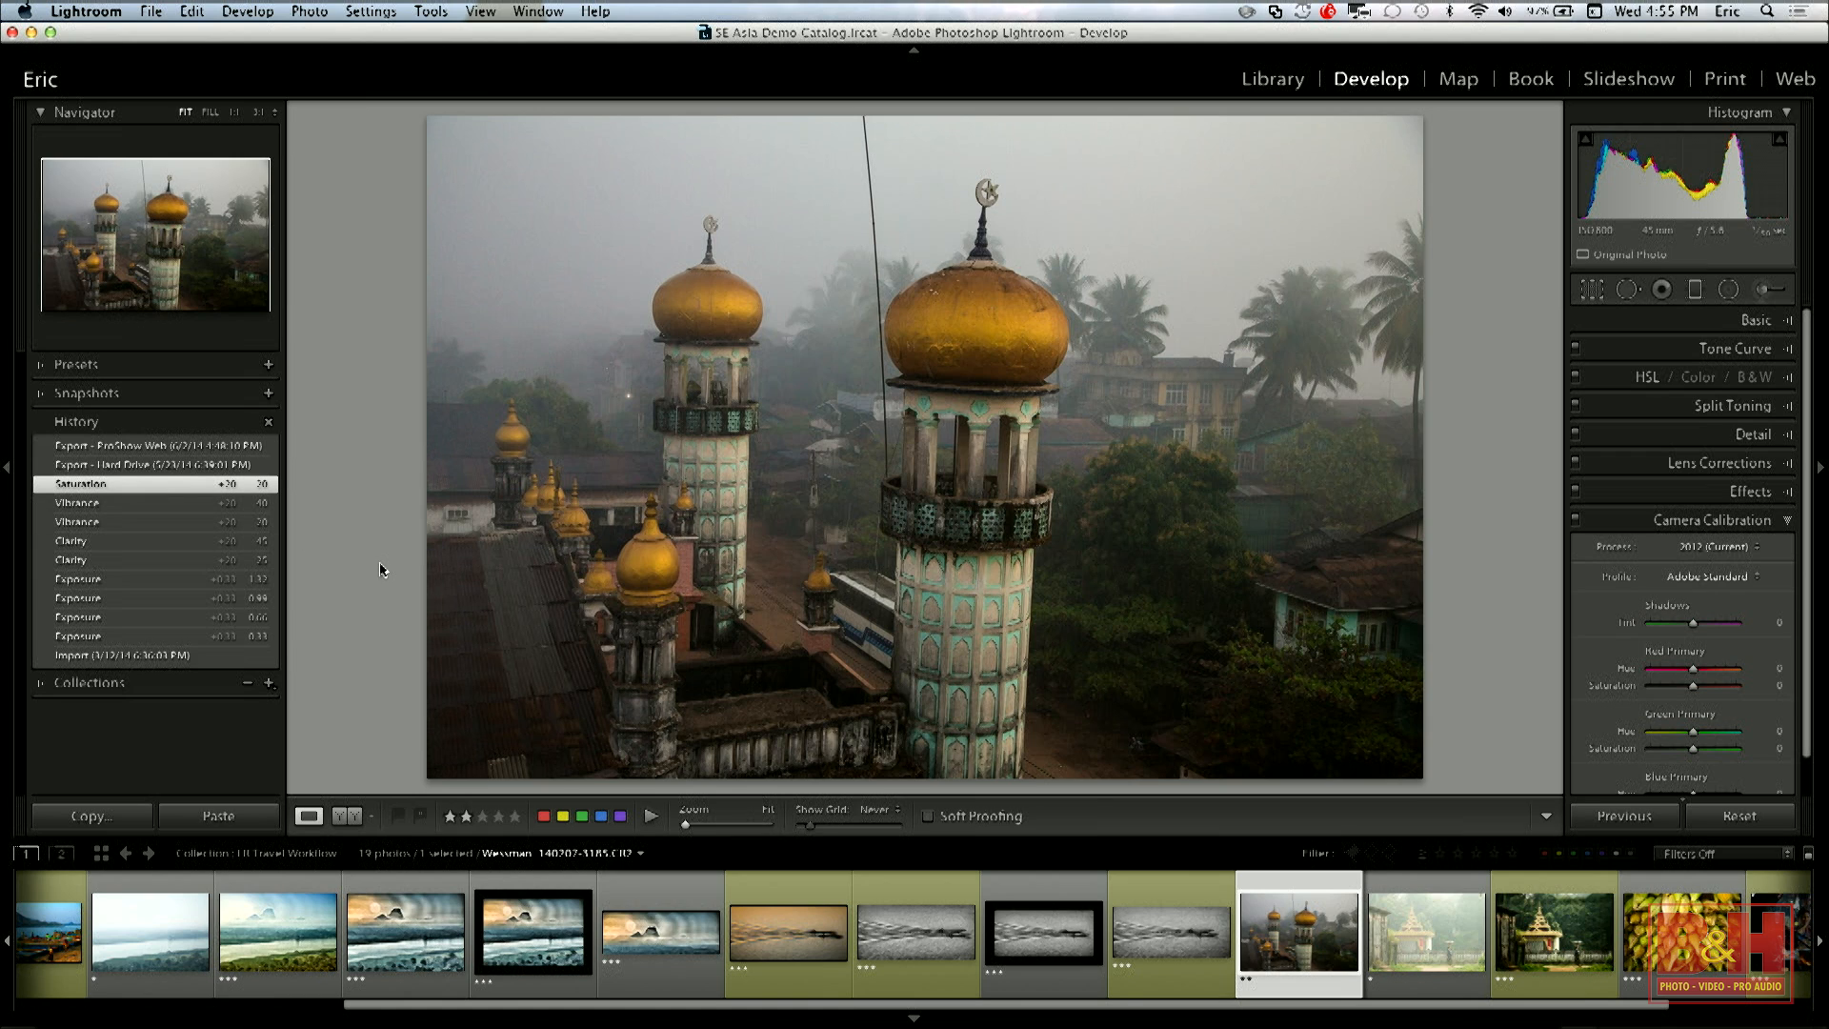
Open the misty pagoda photo 140207-3241.CR2 and step through its history from Import through Synchronize Settings and both crops to the last Update Spot Removal.
left_click(1417, 932)
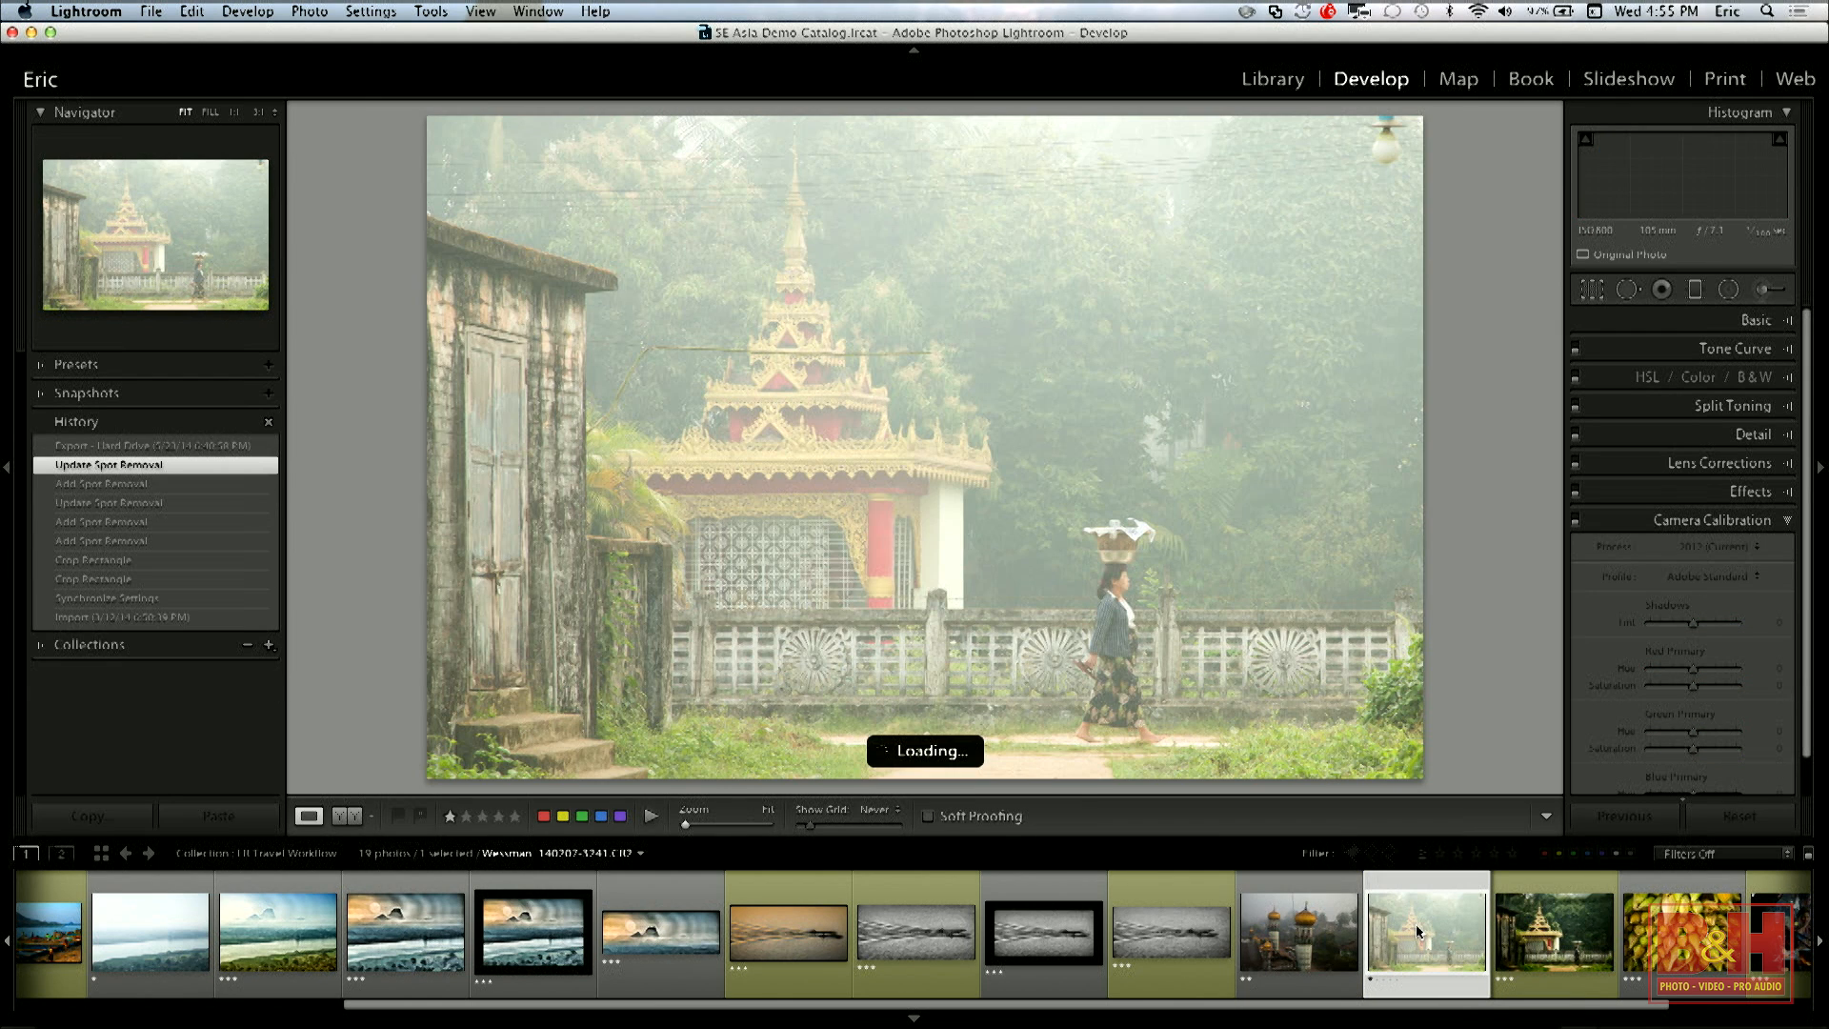
left_click(81, 621)
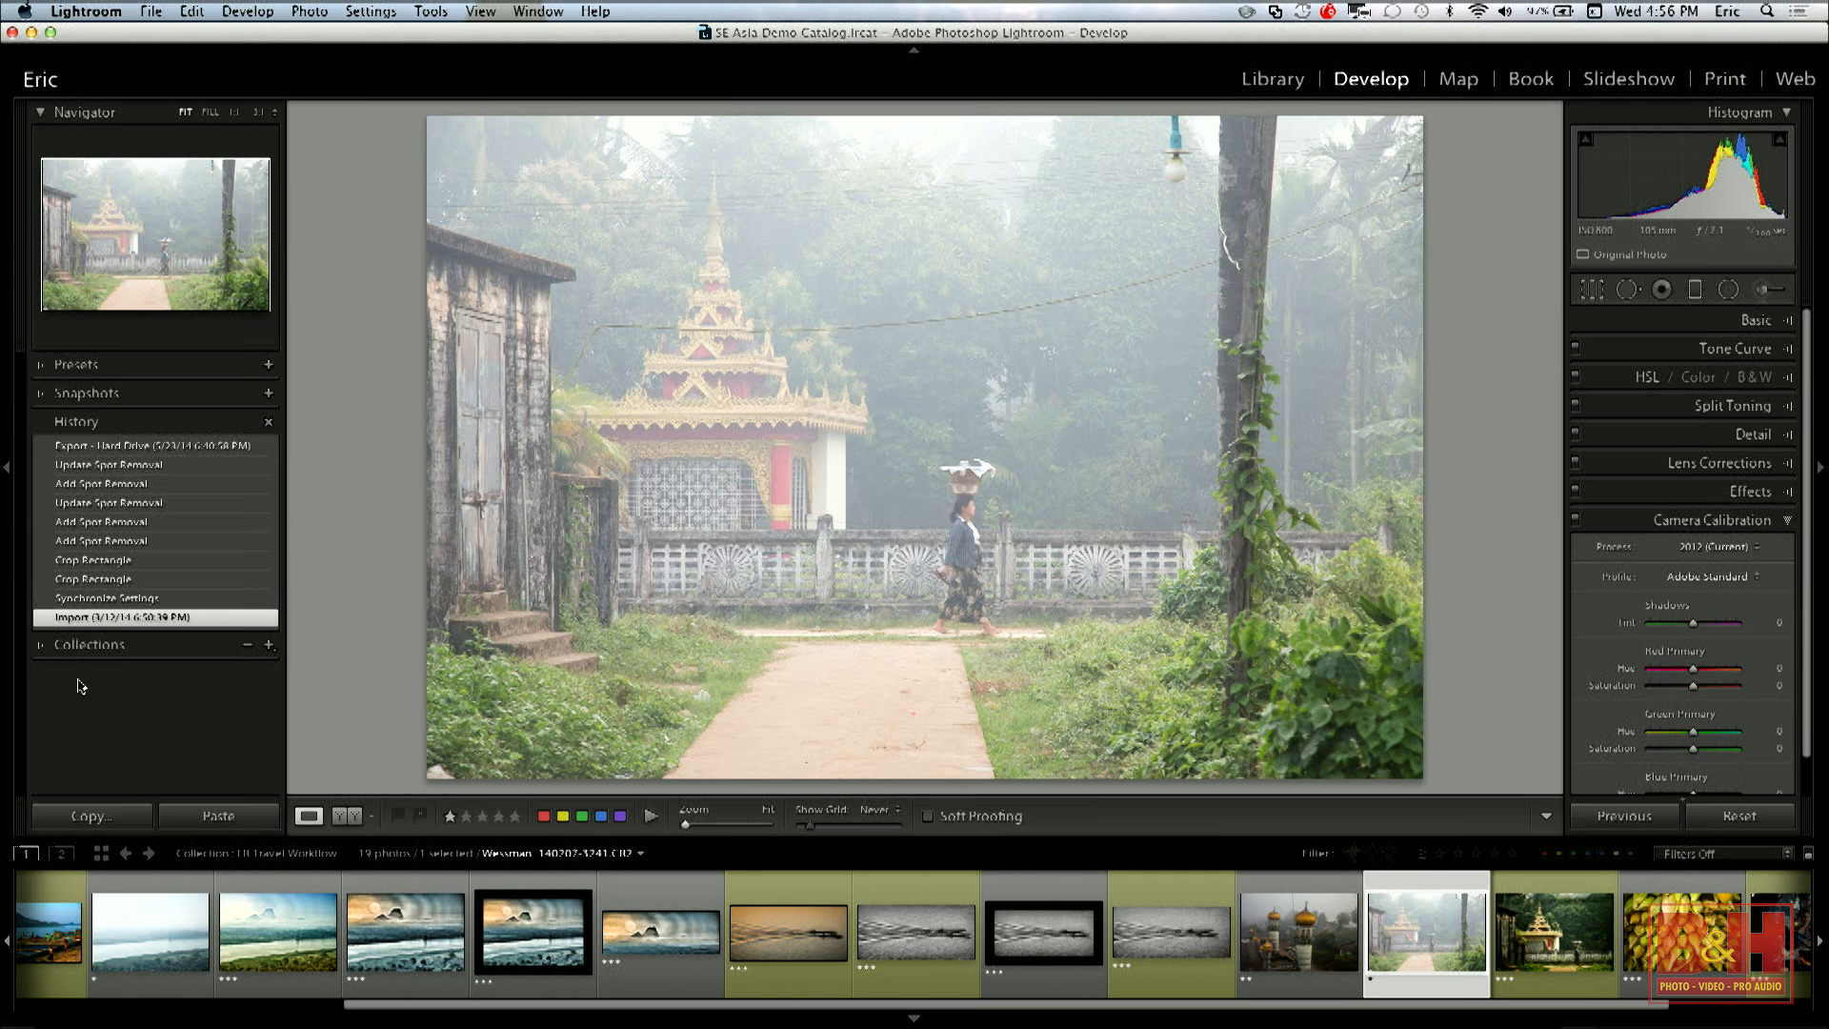
left_click(89, 600)
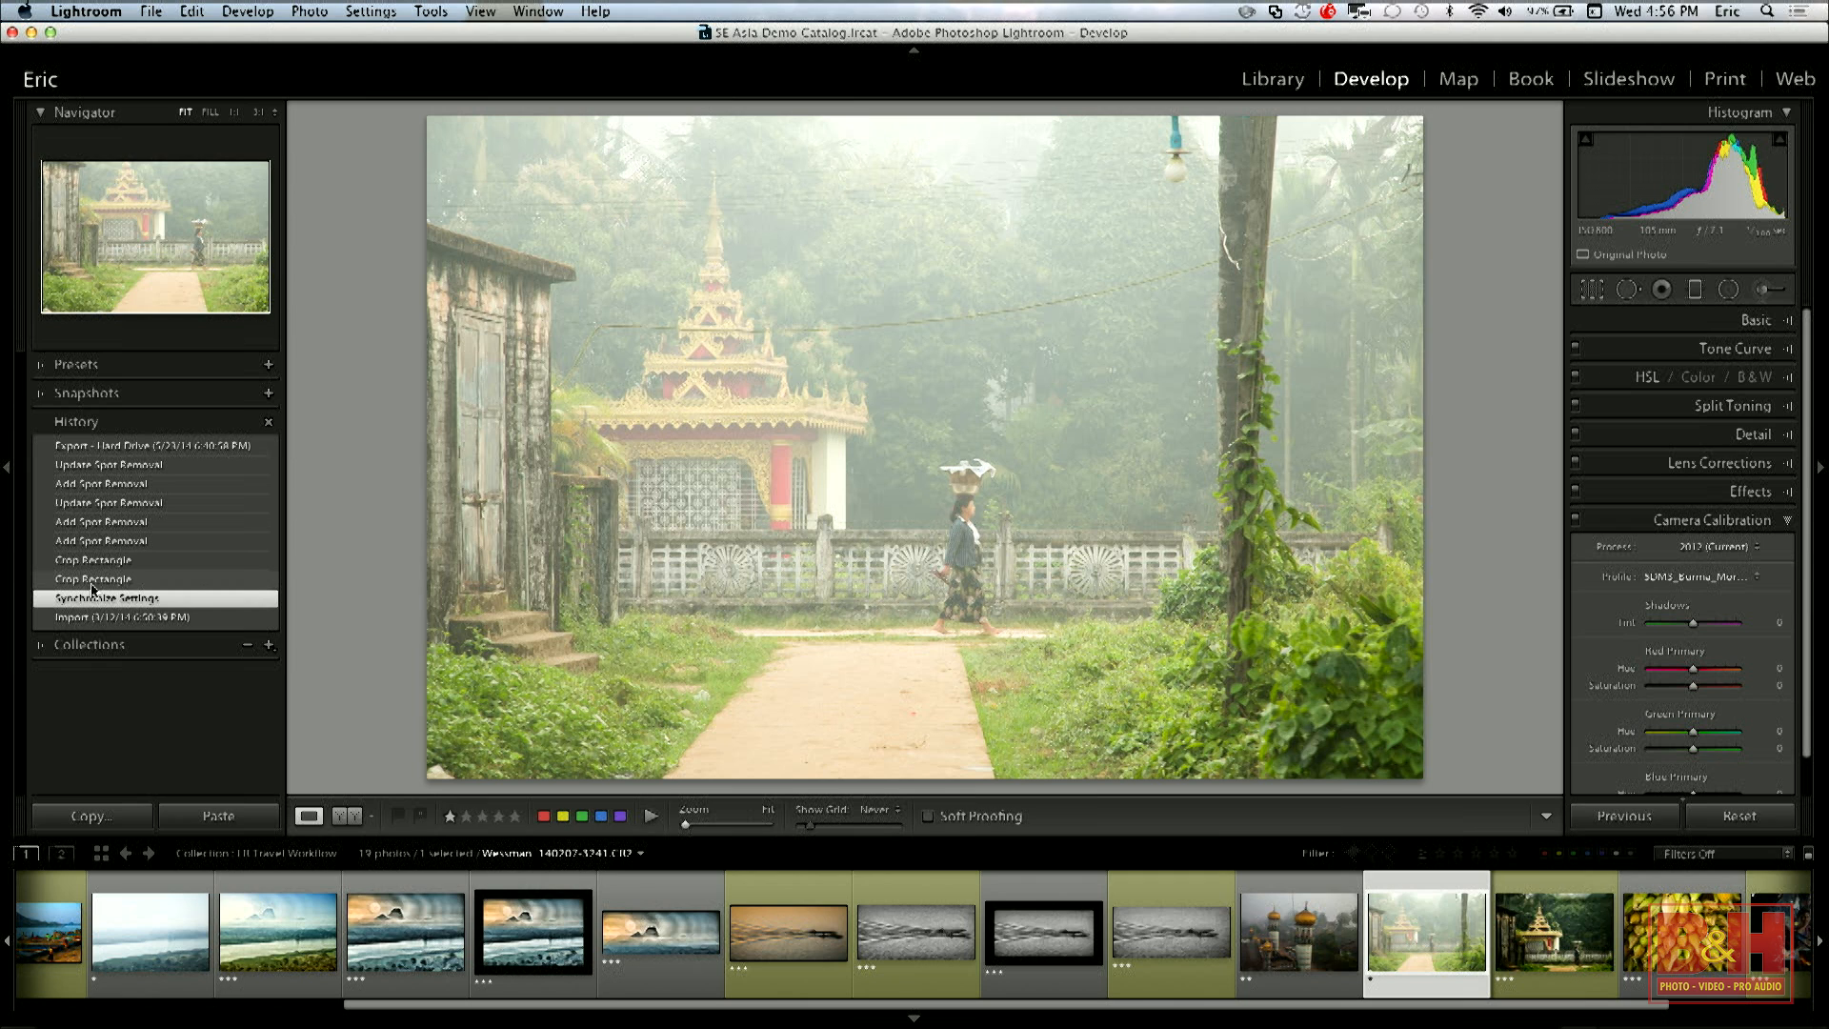
left_click(92, 583)
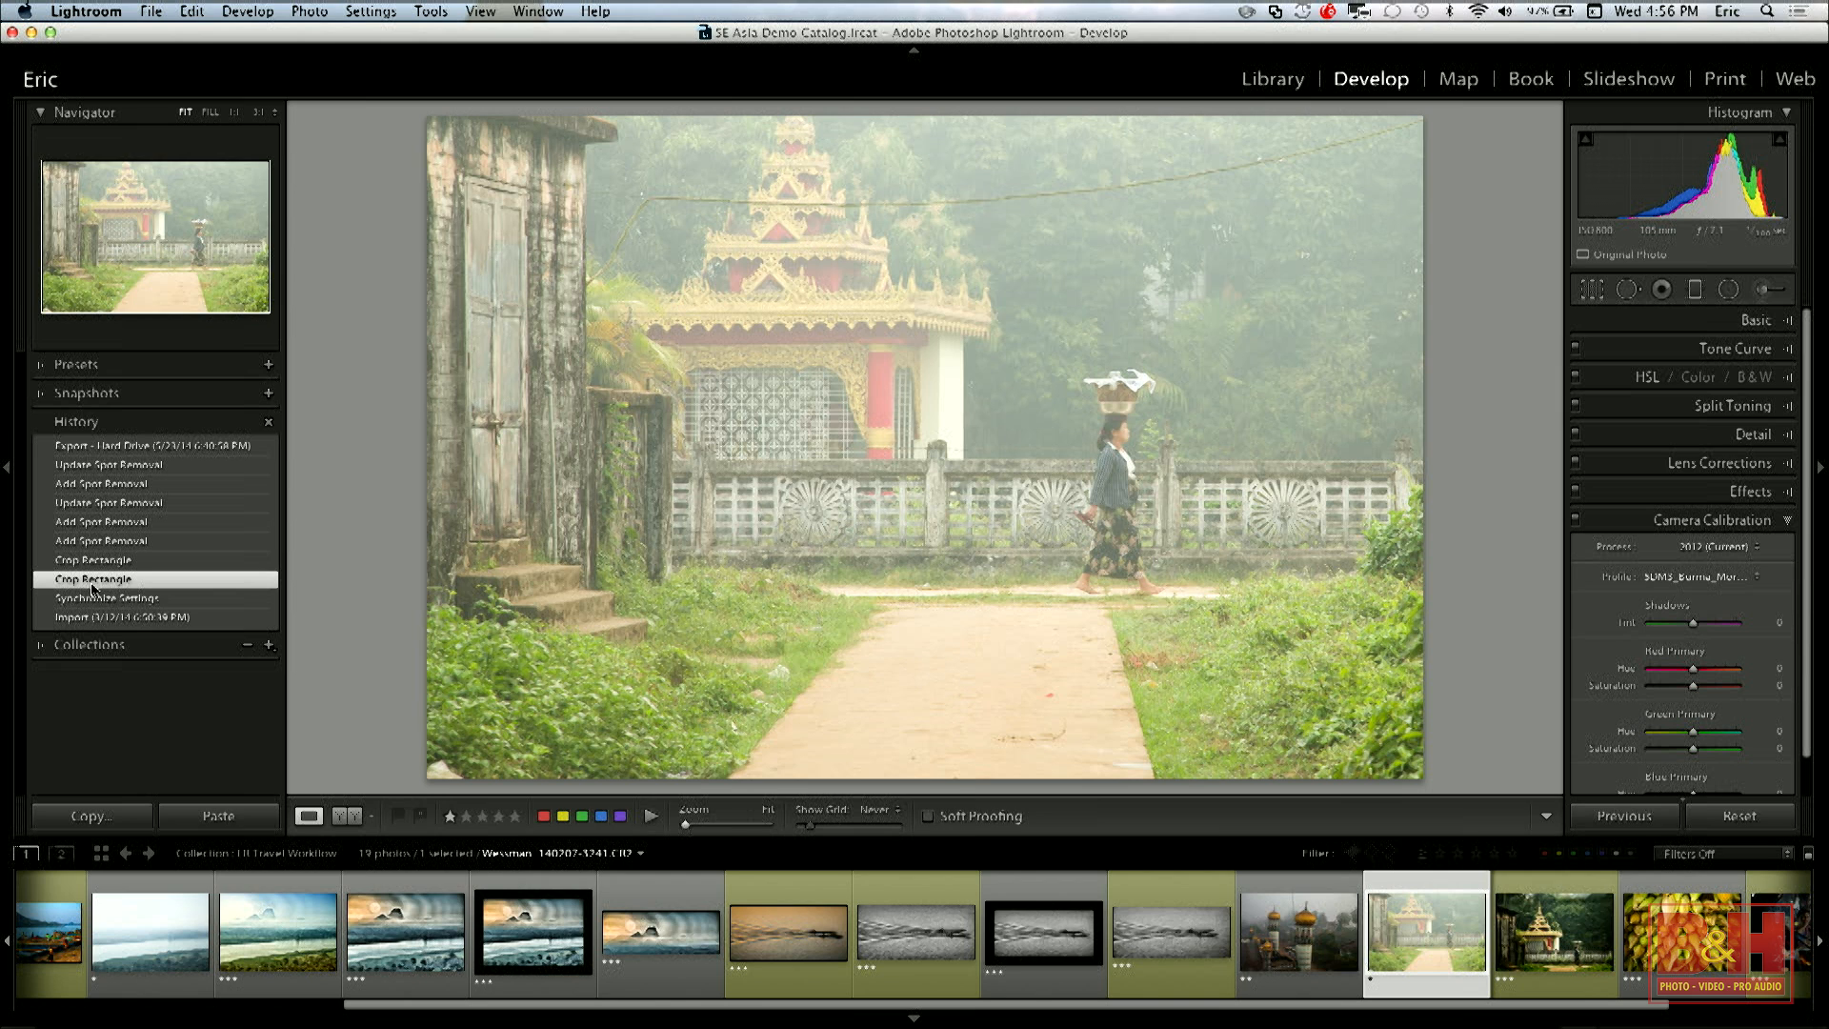
left_click(100, 561)
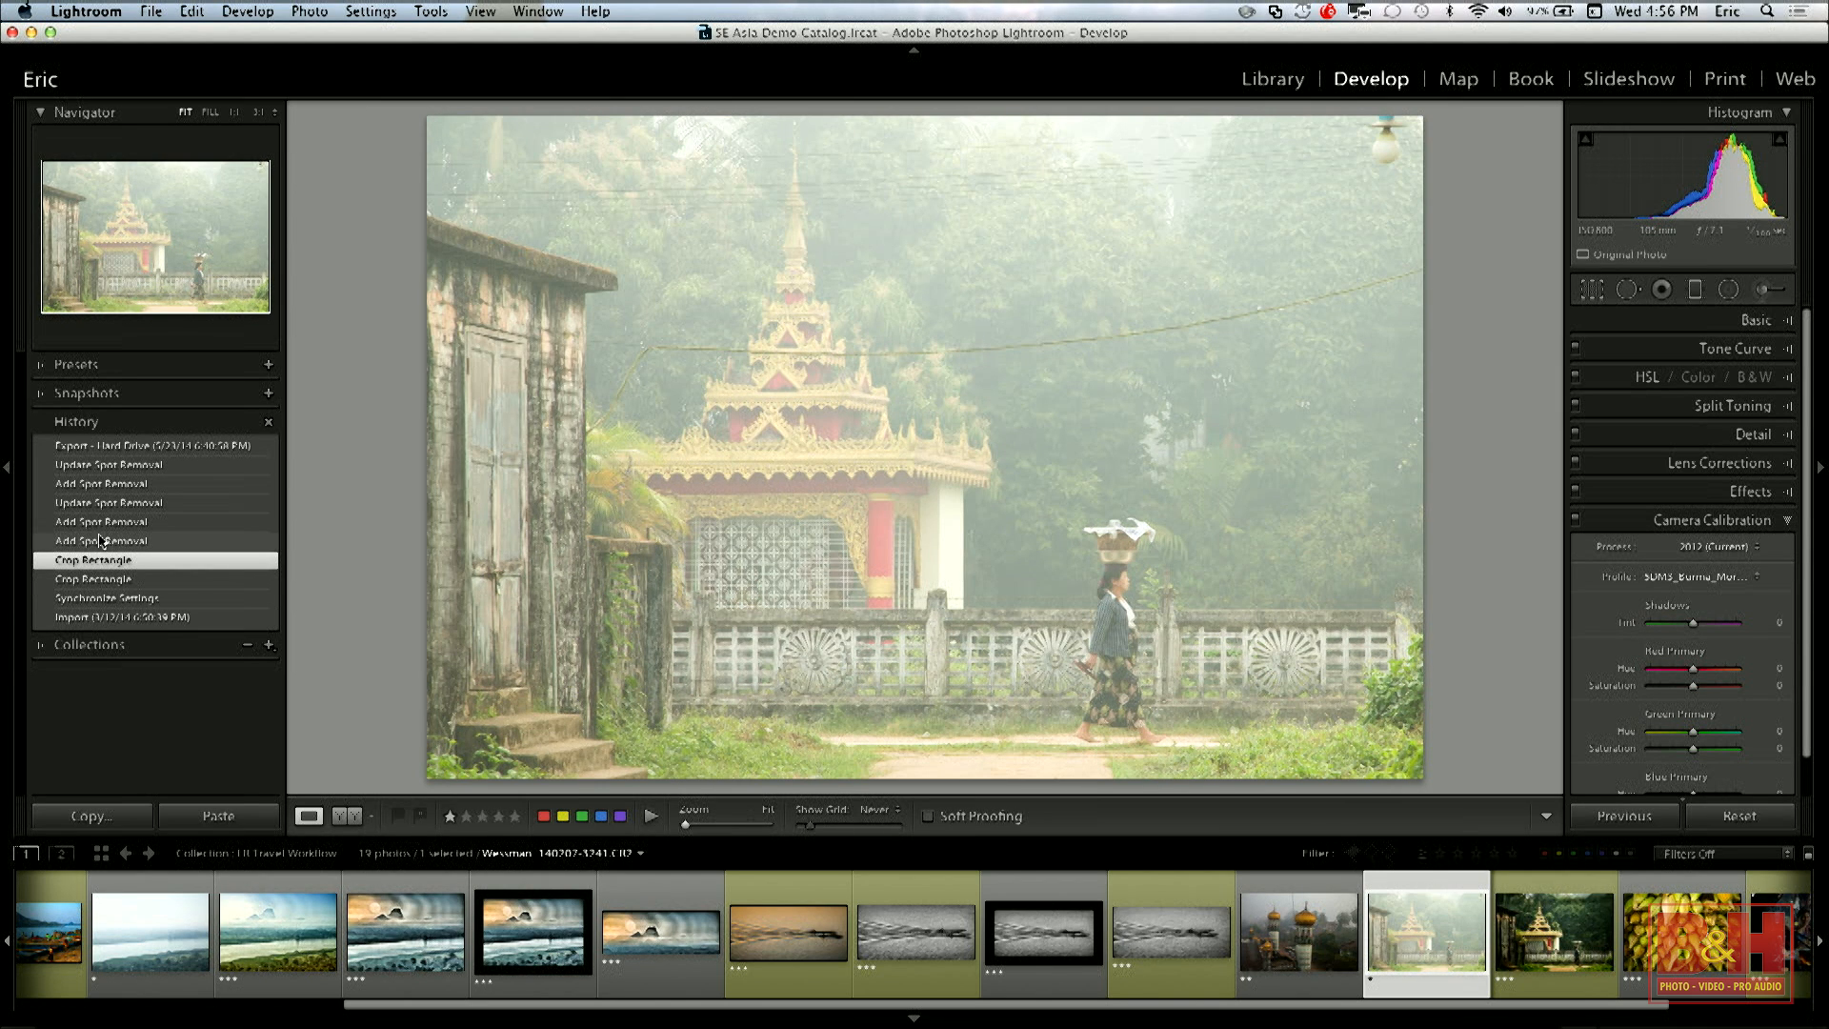
left_click(101, 541)
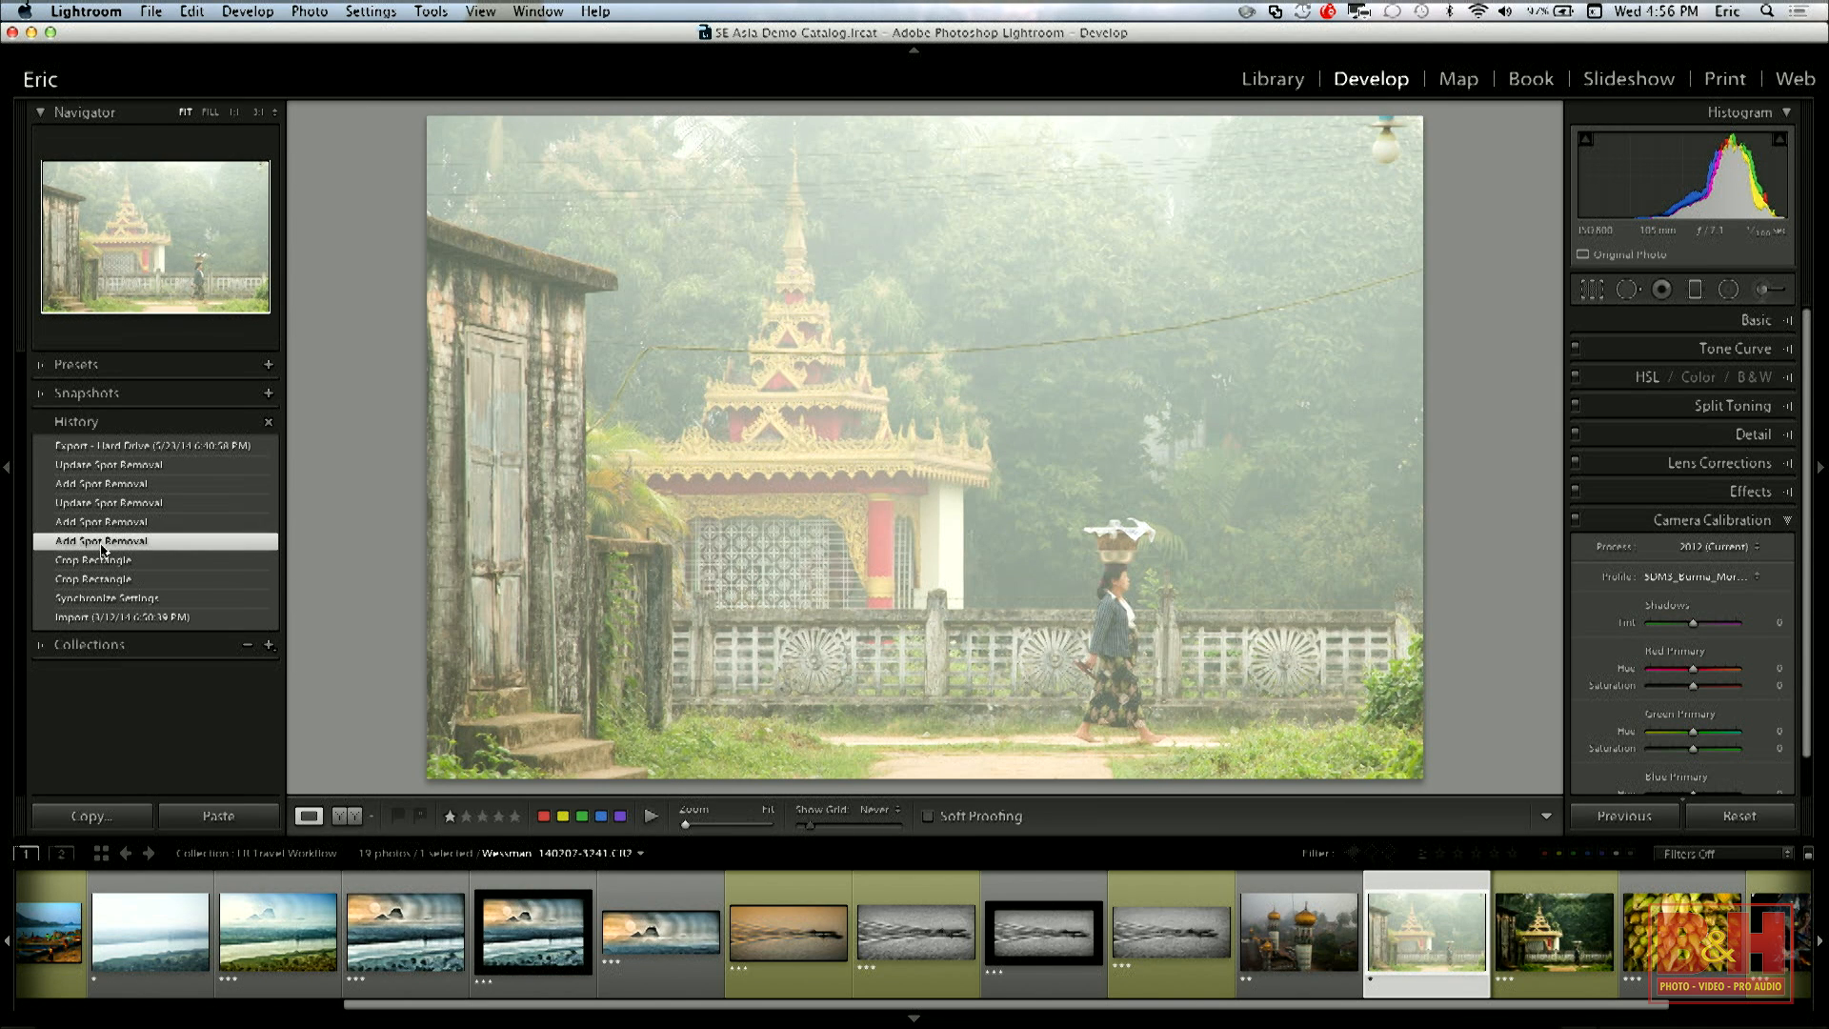
left_click(100, 467)
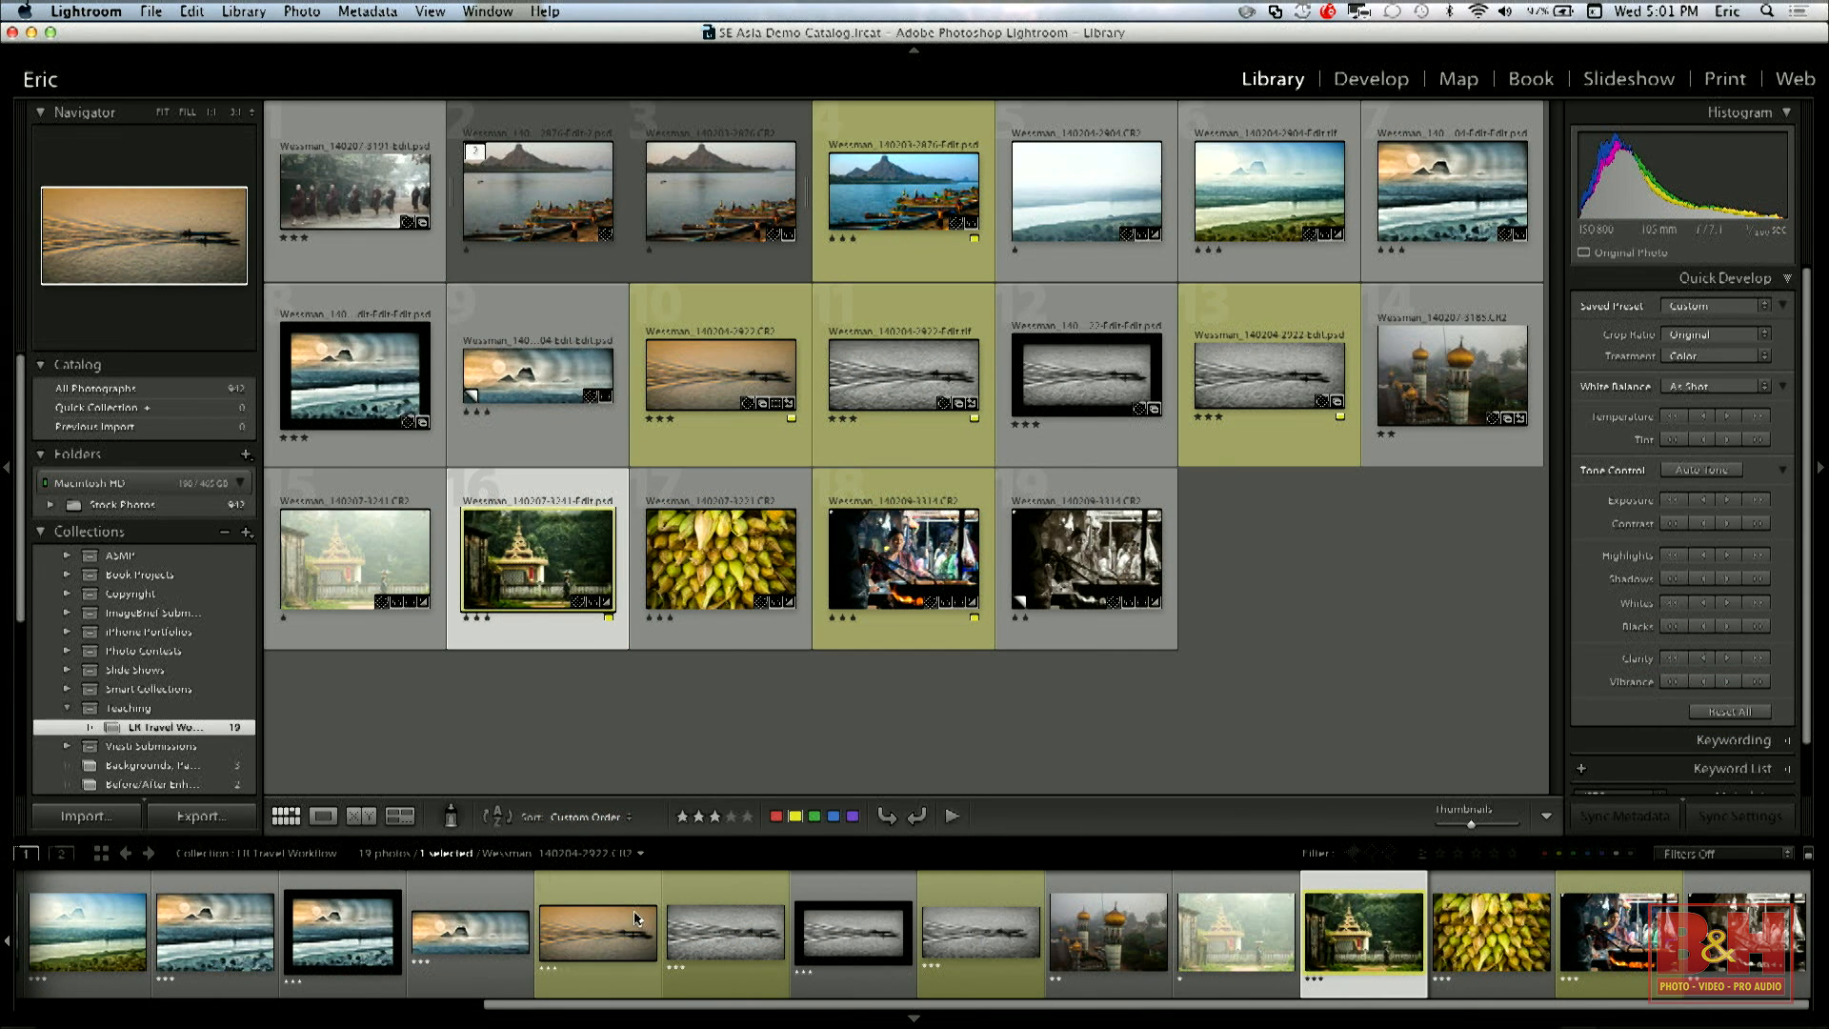
Open the market cooking photo 140209-3314.CR2 in Loupe view and compare its black-and-white treatment with the color version.
mouse_move(637, 918)
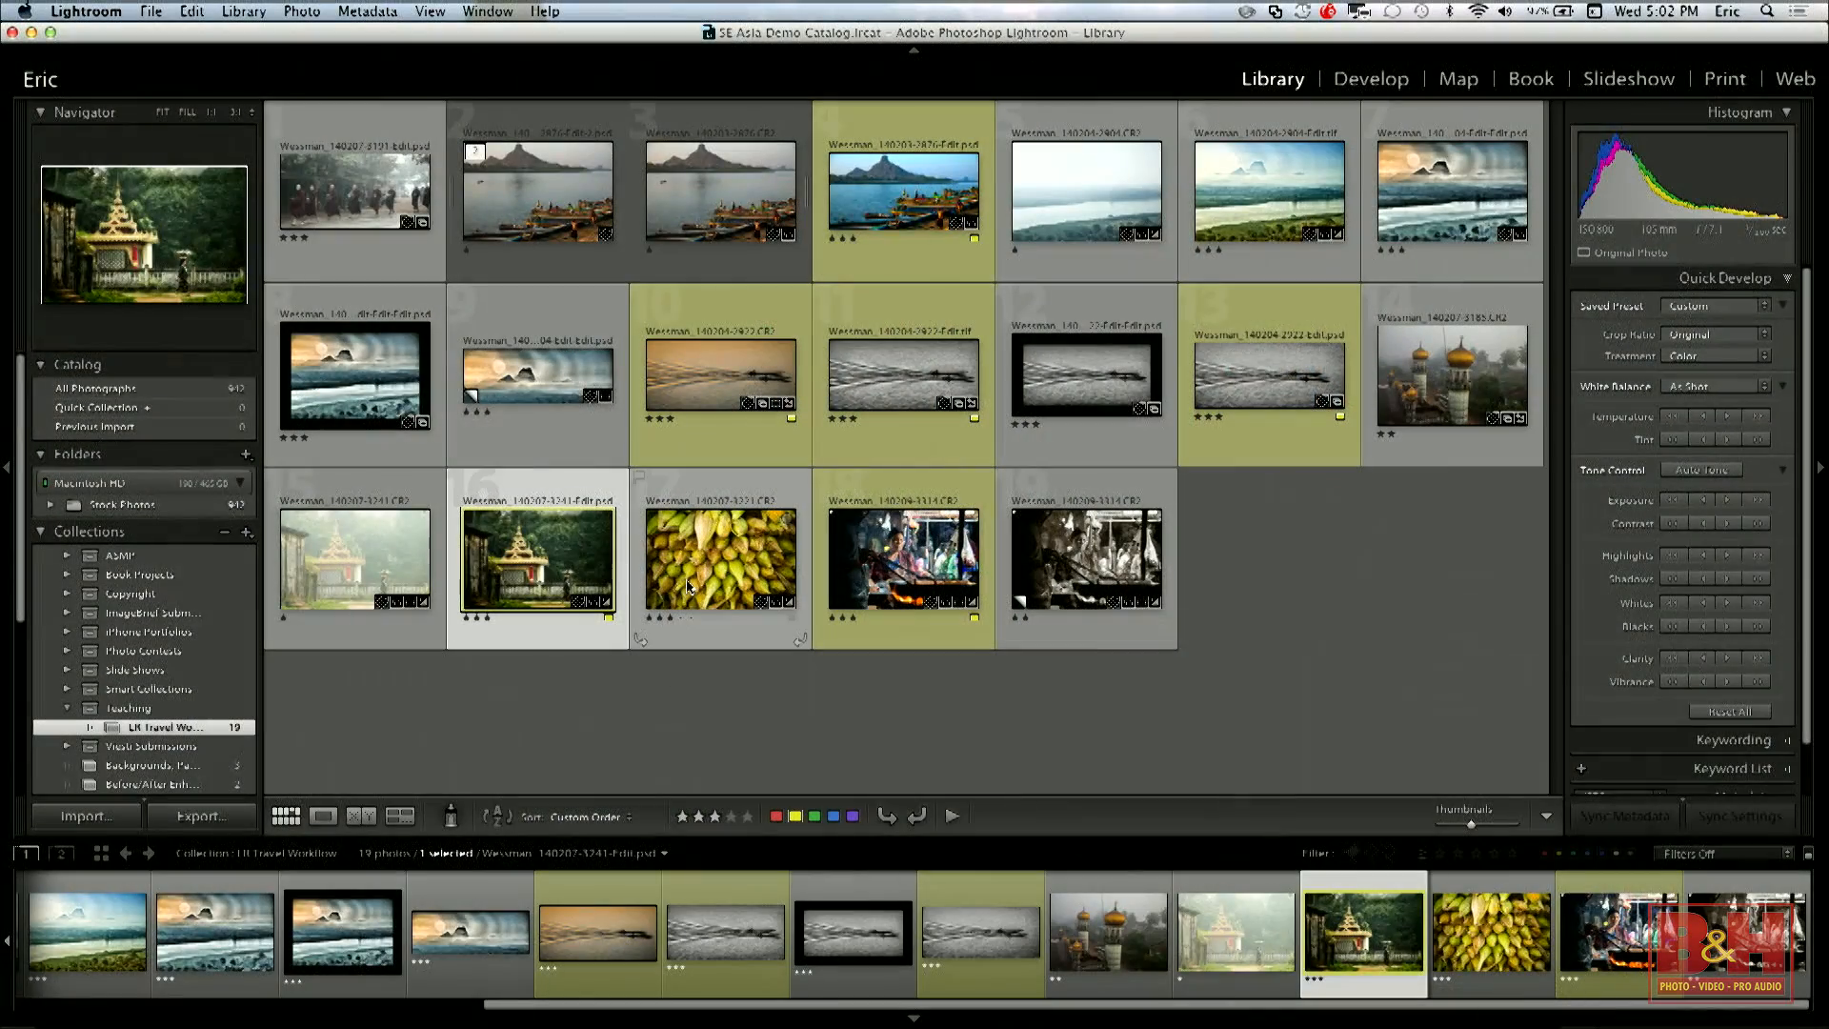
left_click(886, 555)
double_click(886, 555)
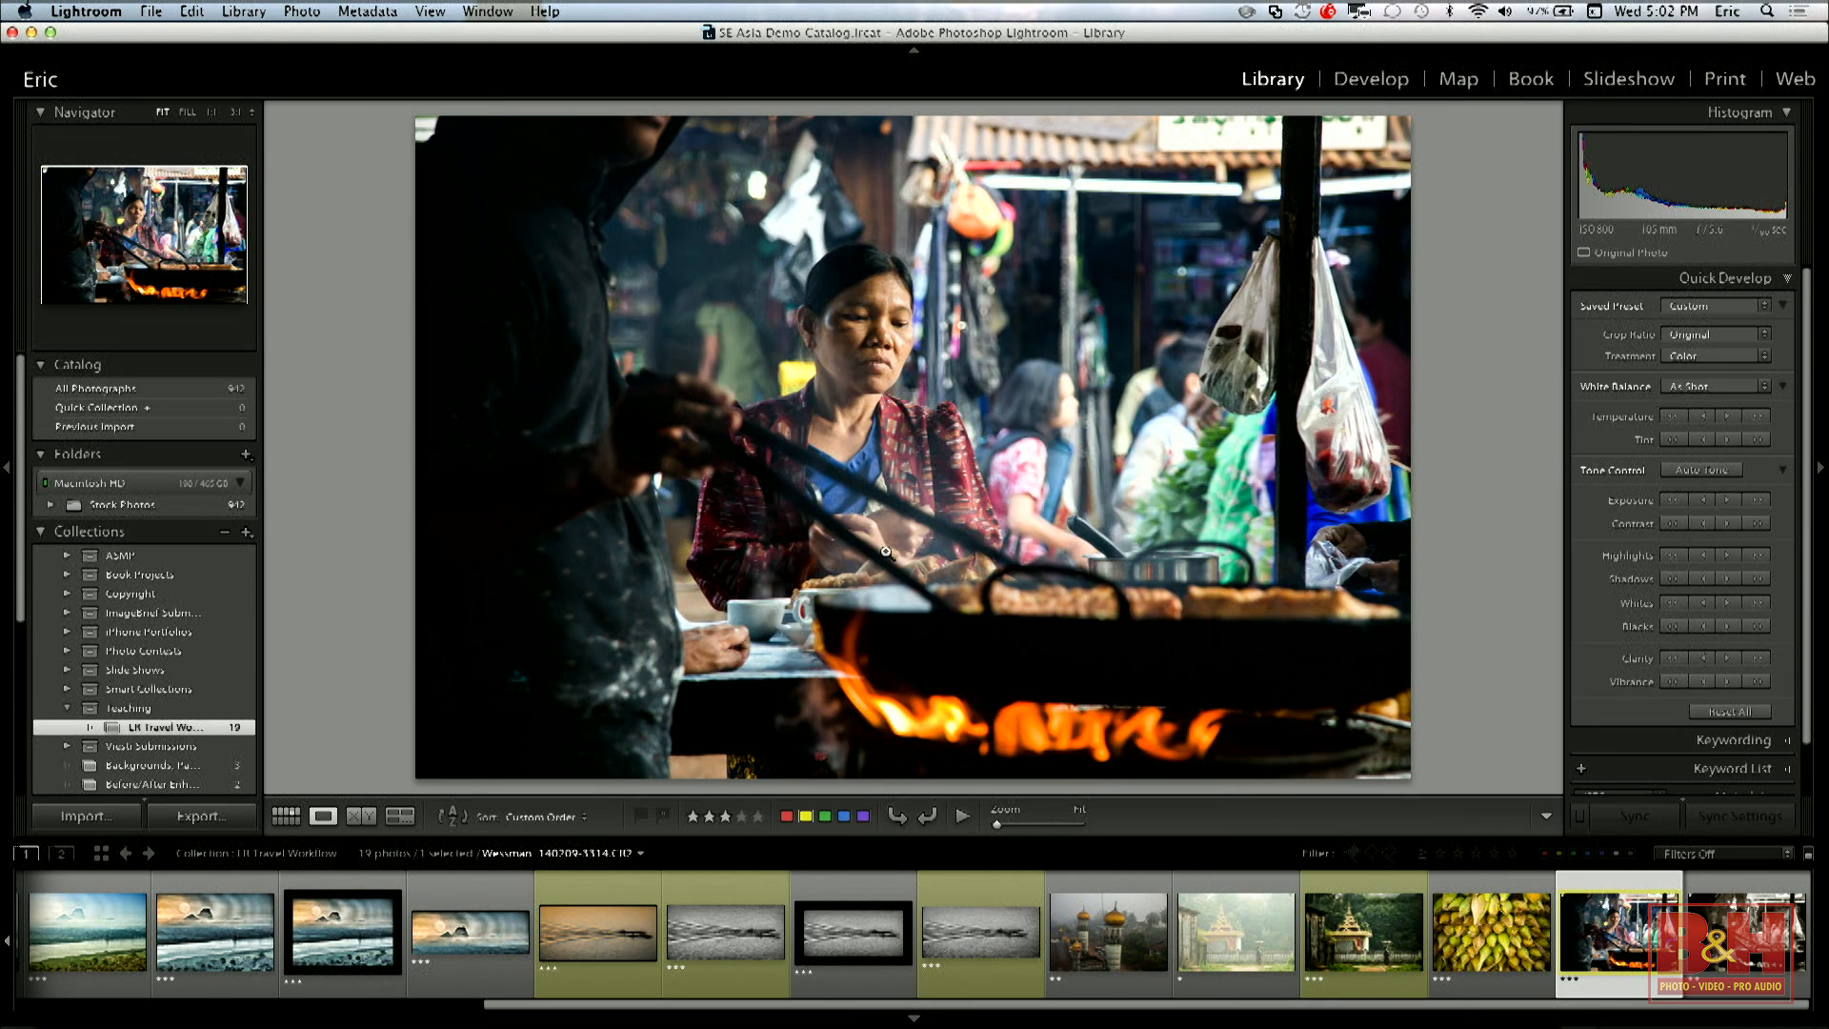
key("v")
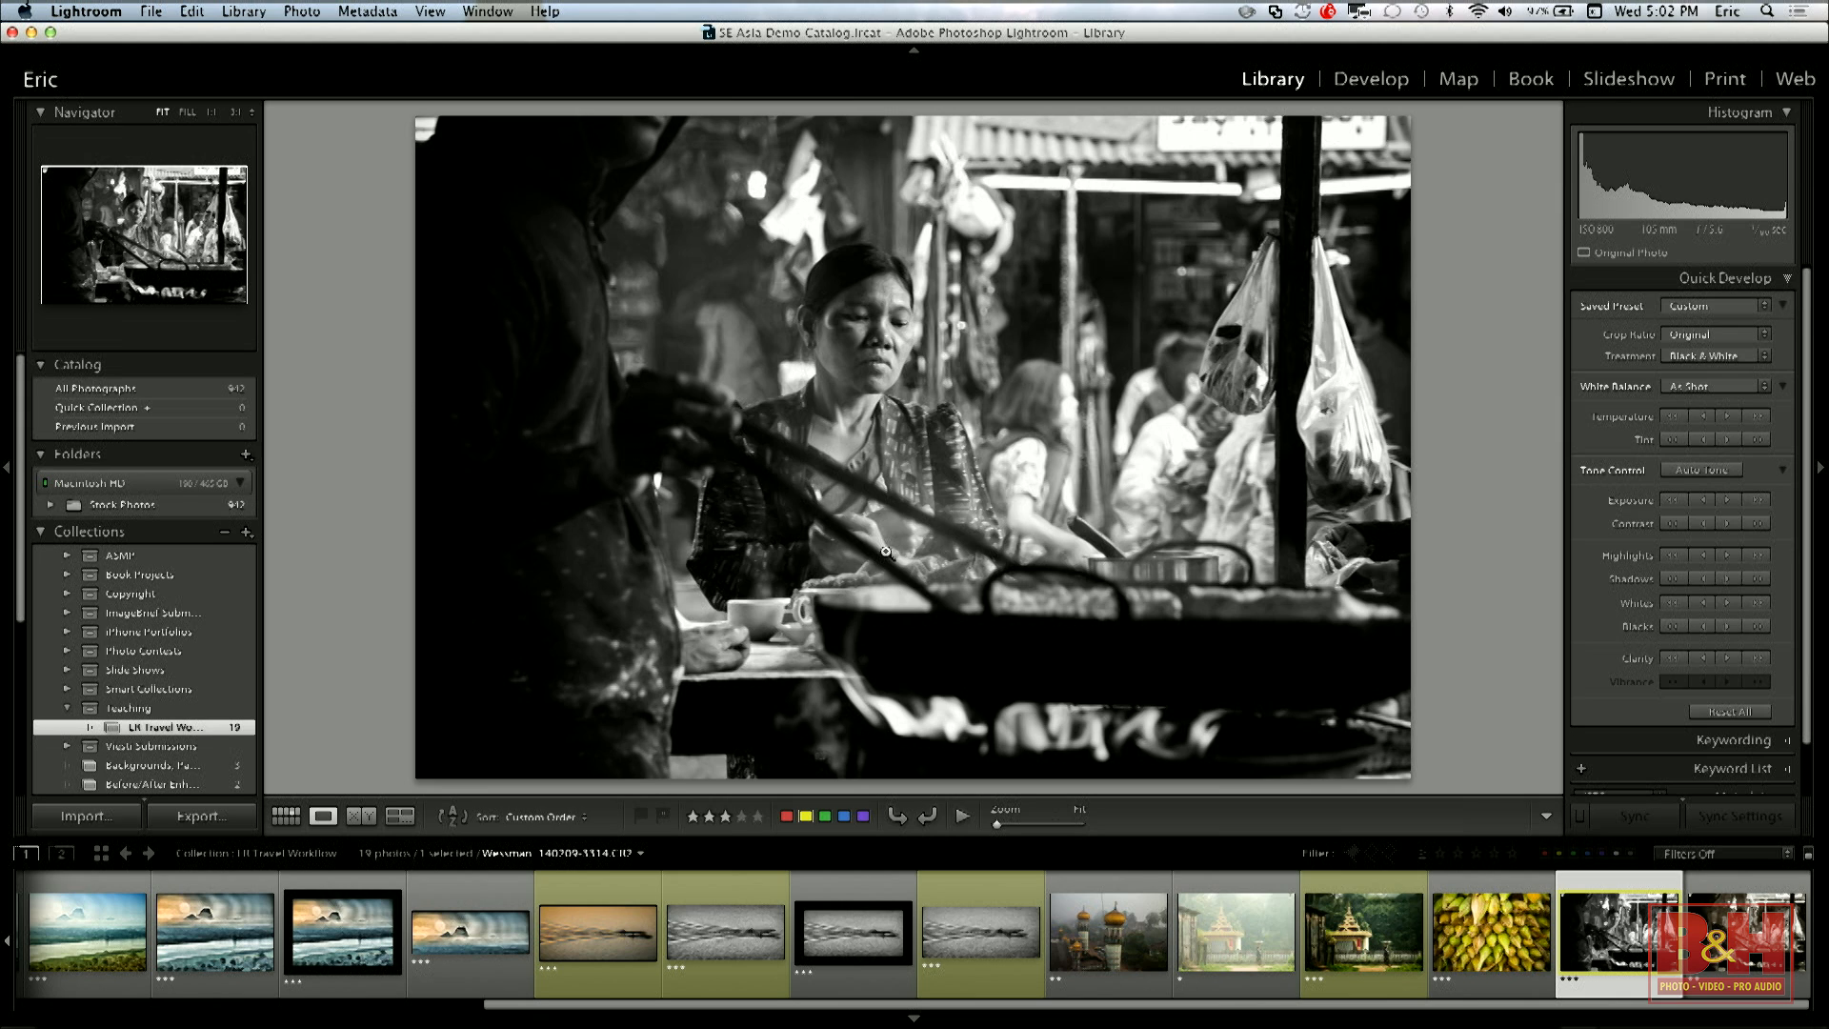
key("v")
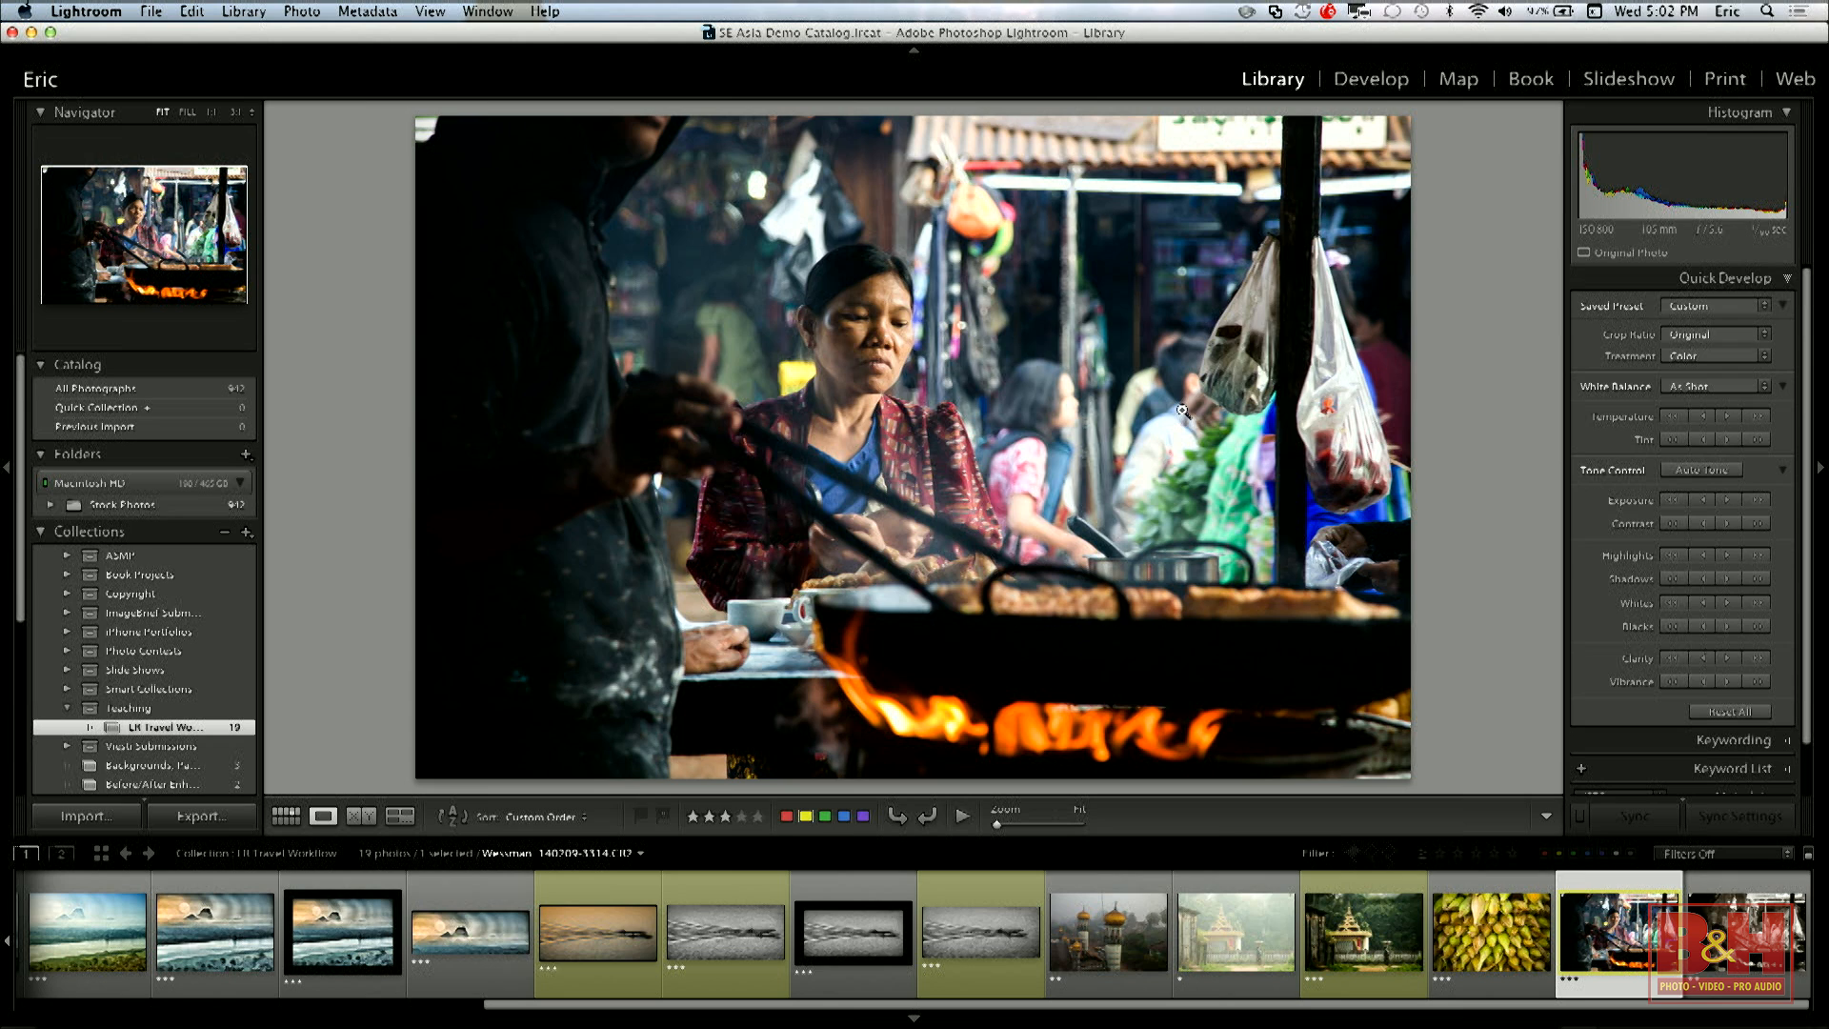
Convert the market cooking photo to black and white in Develop using the Black & White Mix.
key("d")
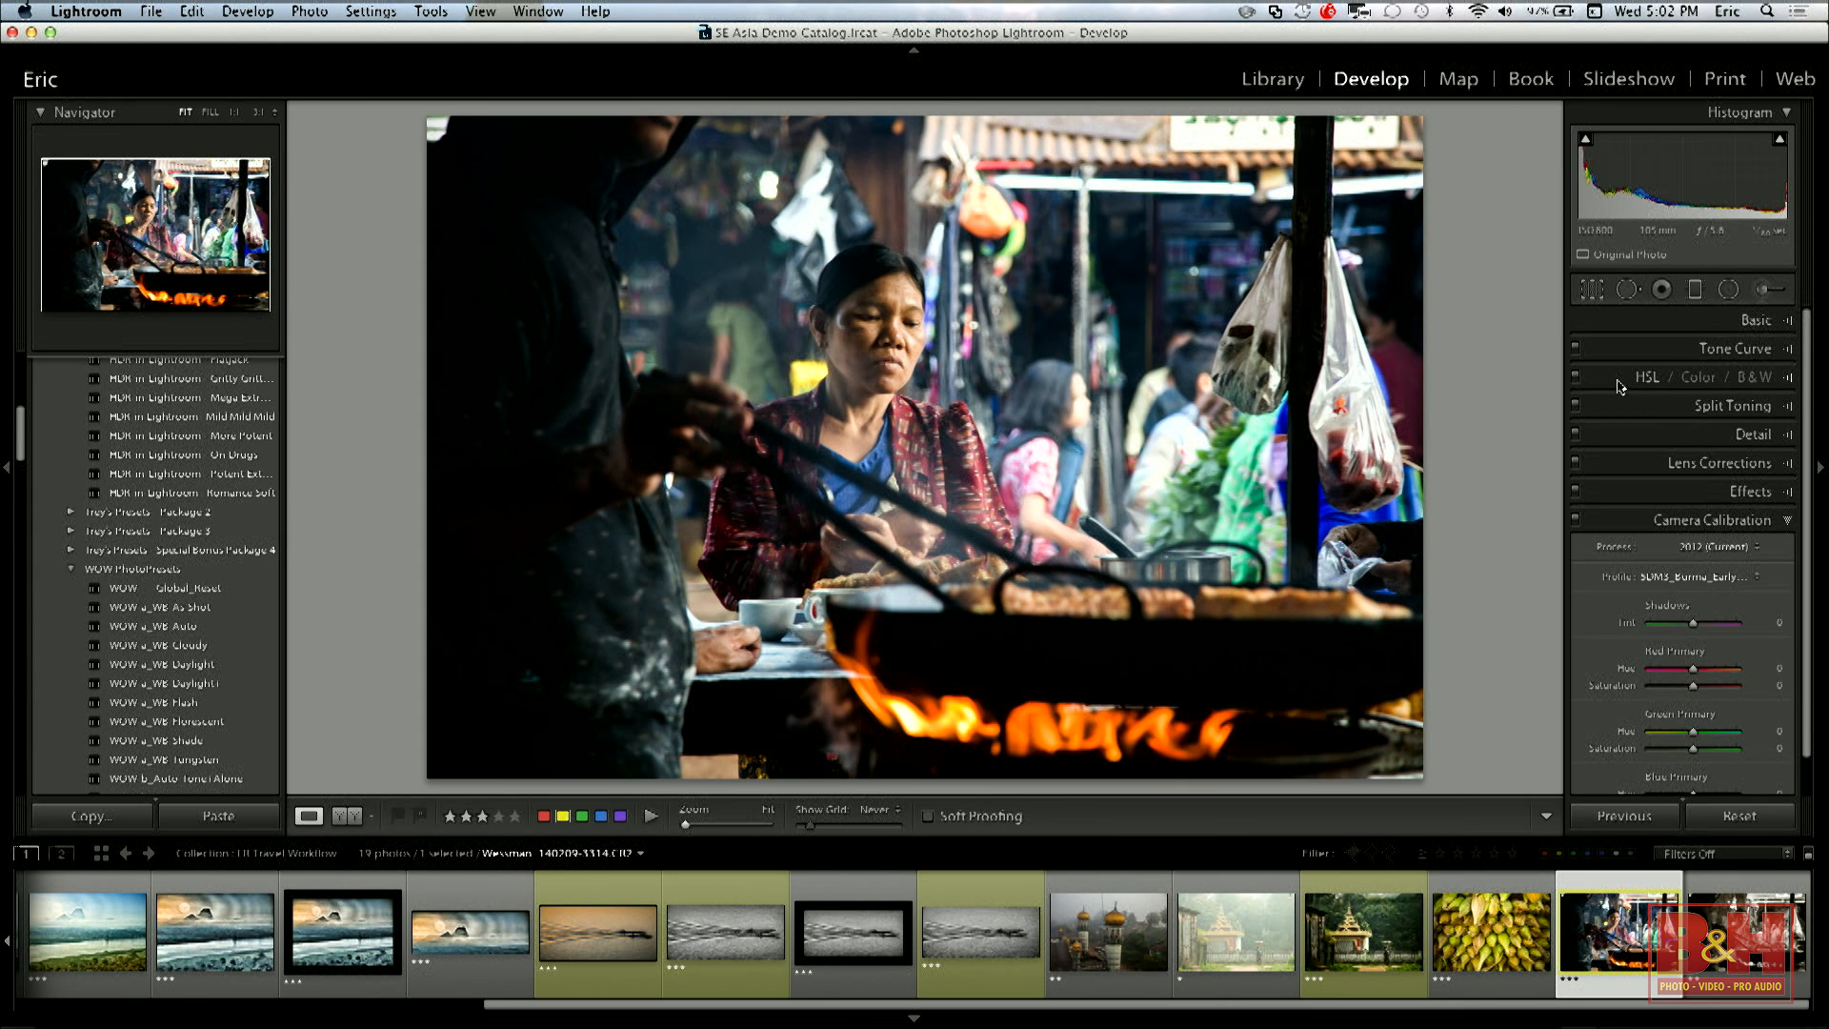
left_click(1620, 383)
left_click(1759, 379)
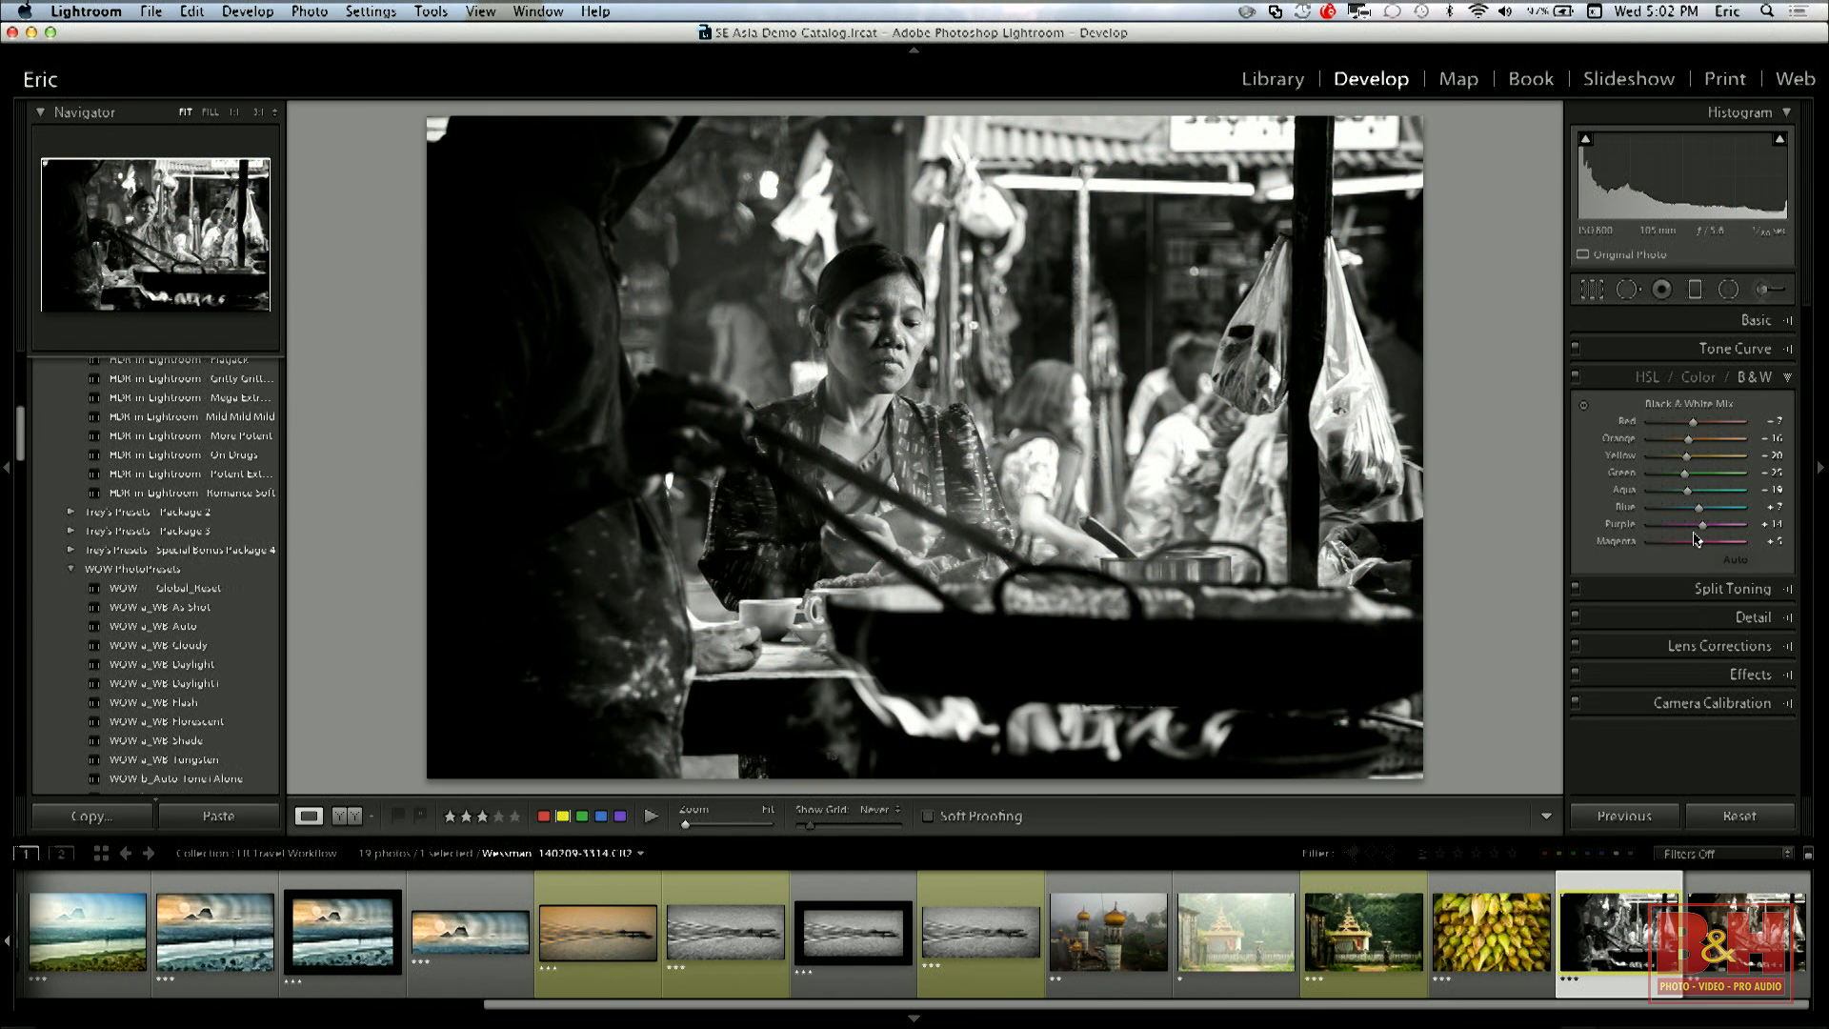
Darken the blue tones in the market photo's Black & White Mix with the targeted adjustment tool, leaving Blue at -27.
left_click(1584, 407)
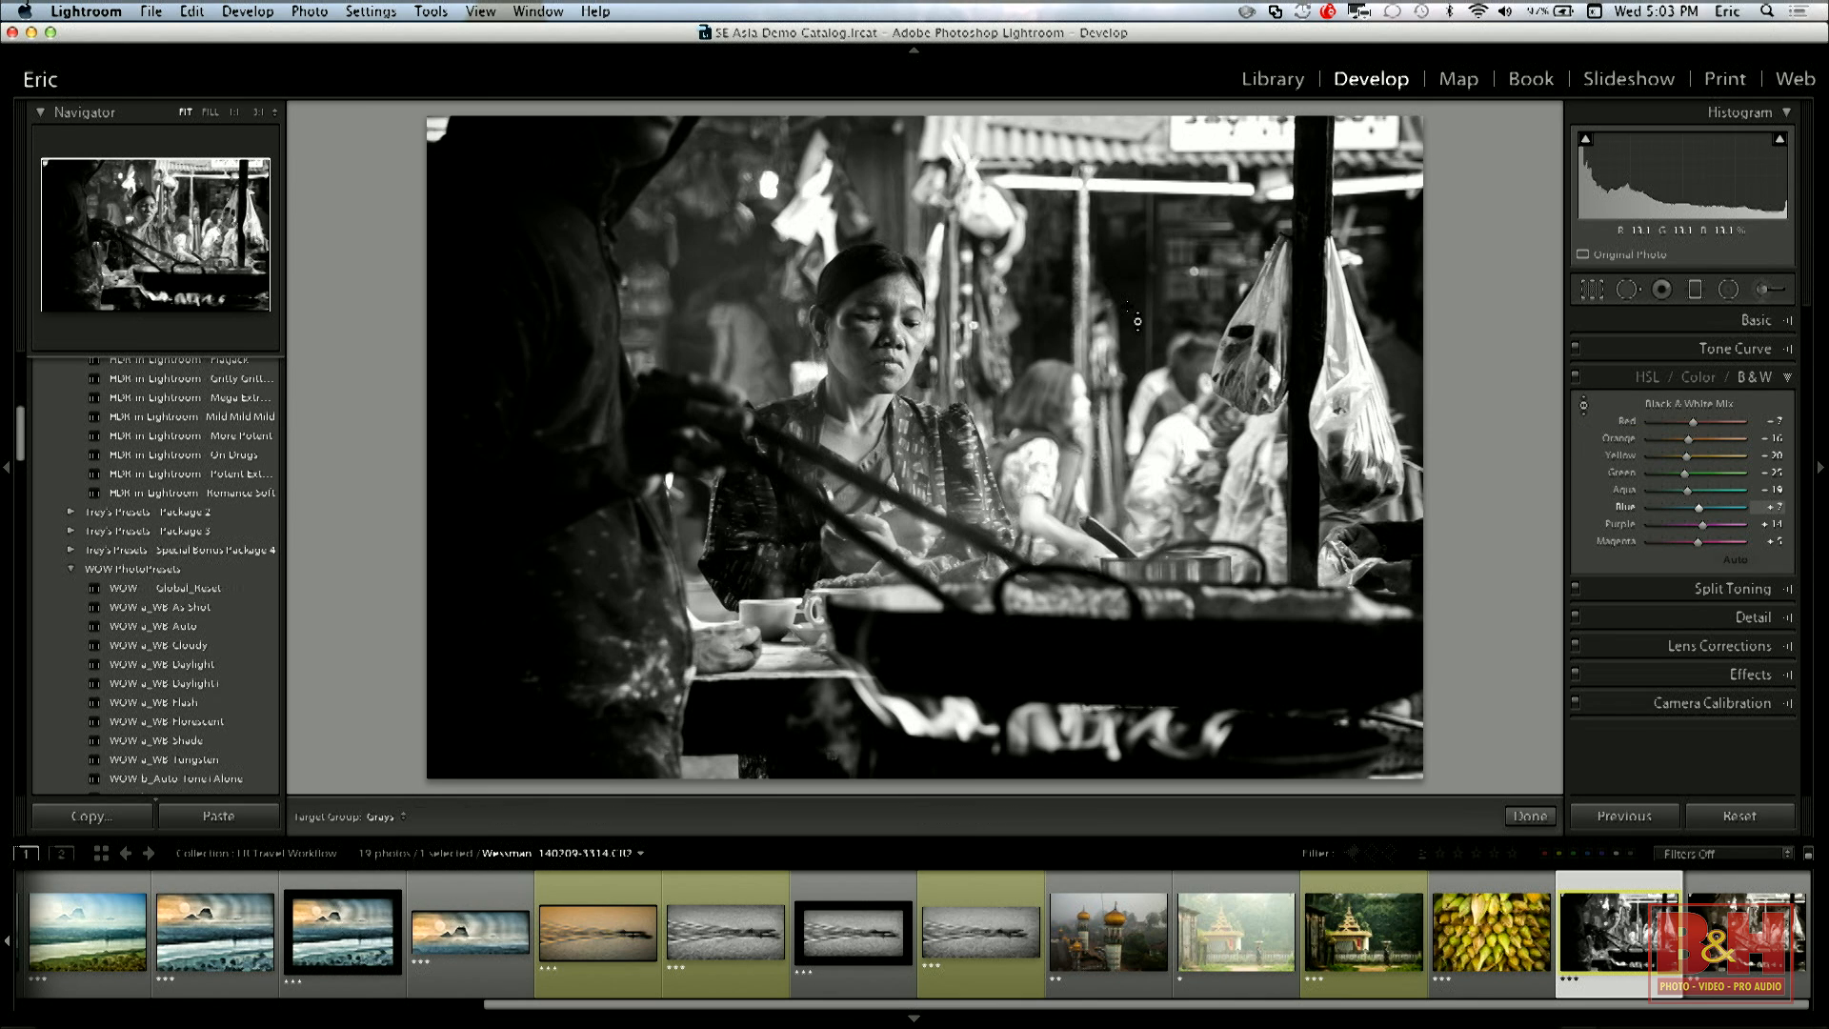
left_click_drag(729, 262, 728, 302)
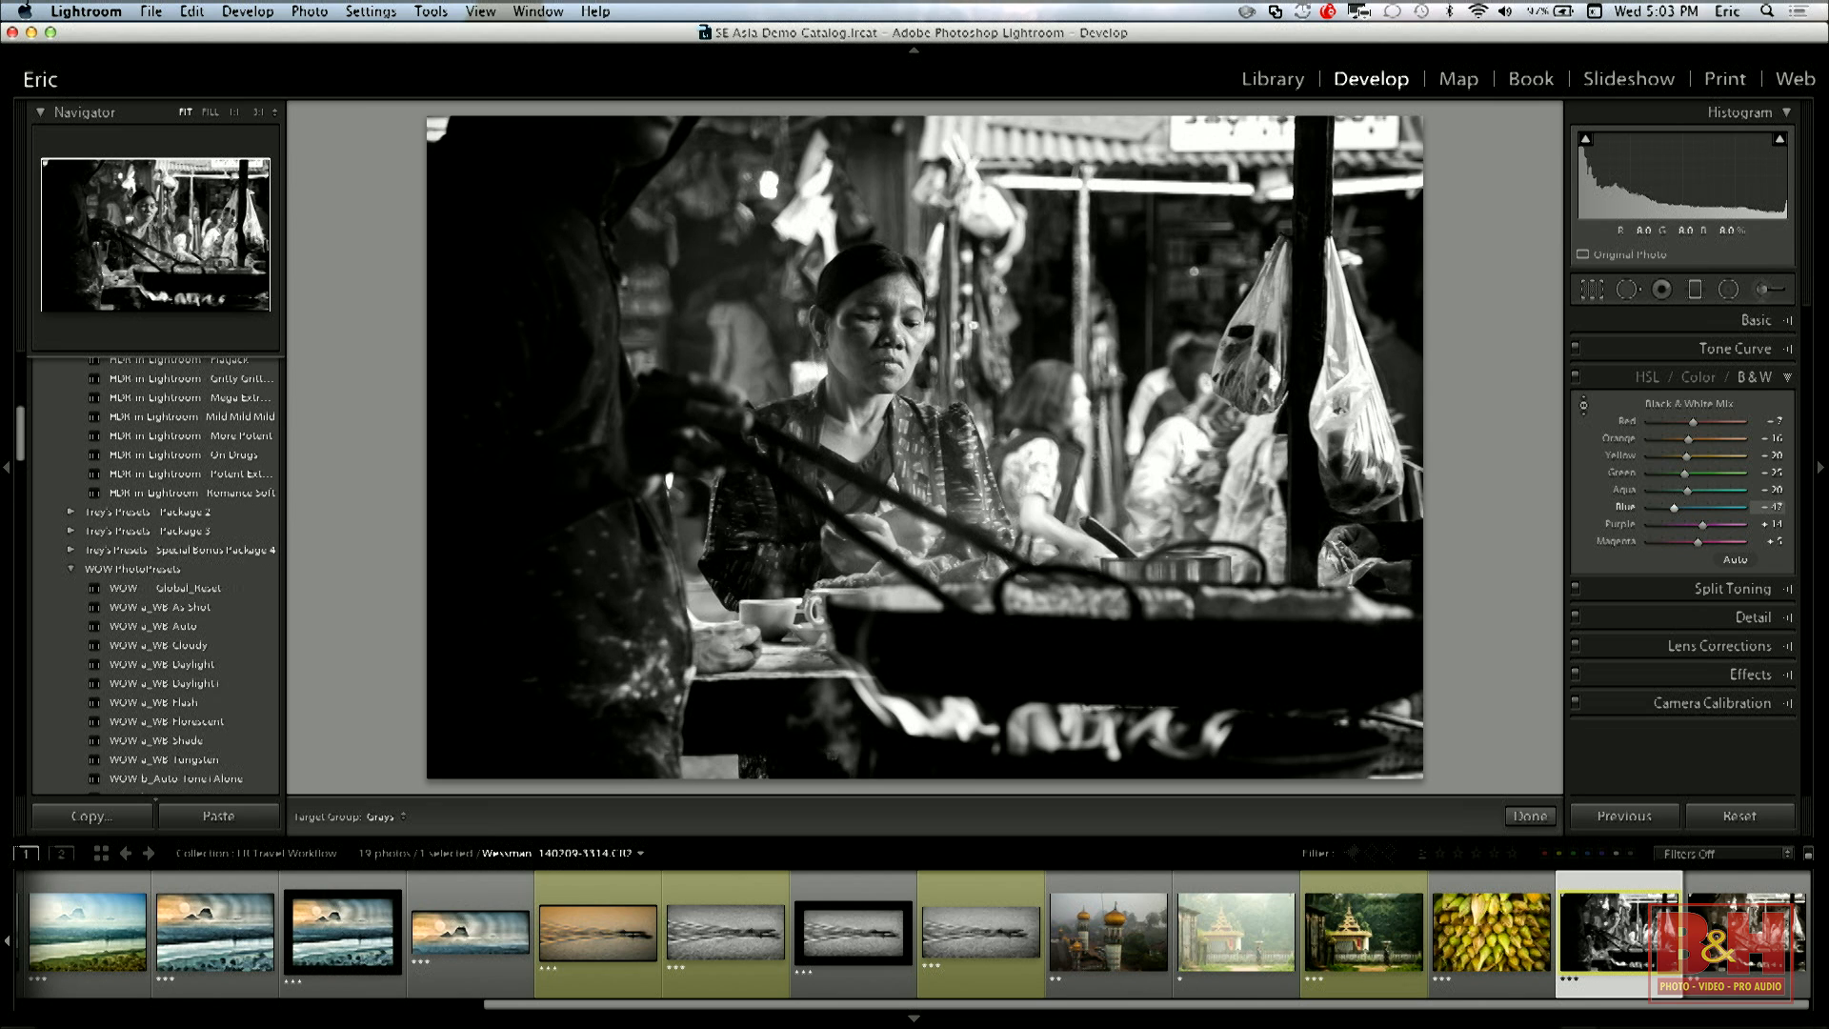
left_click_drag(1065, 488, 1065, 482)
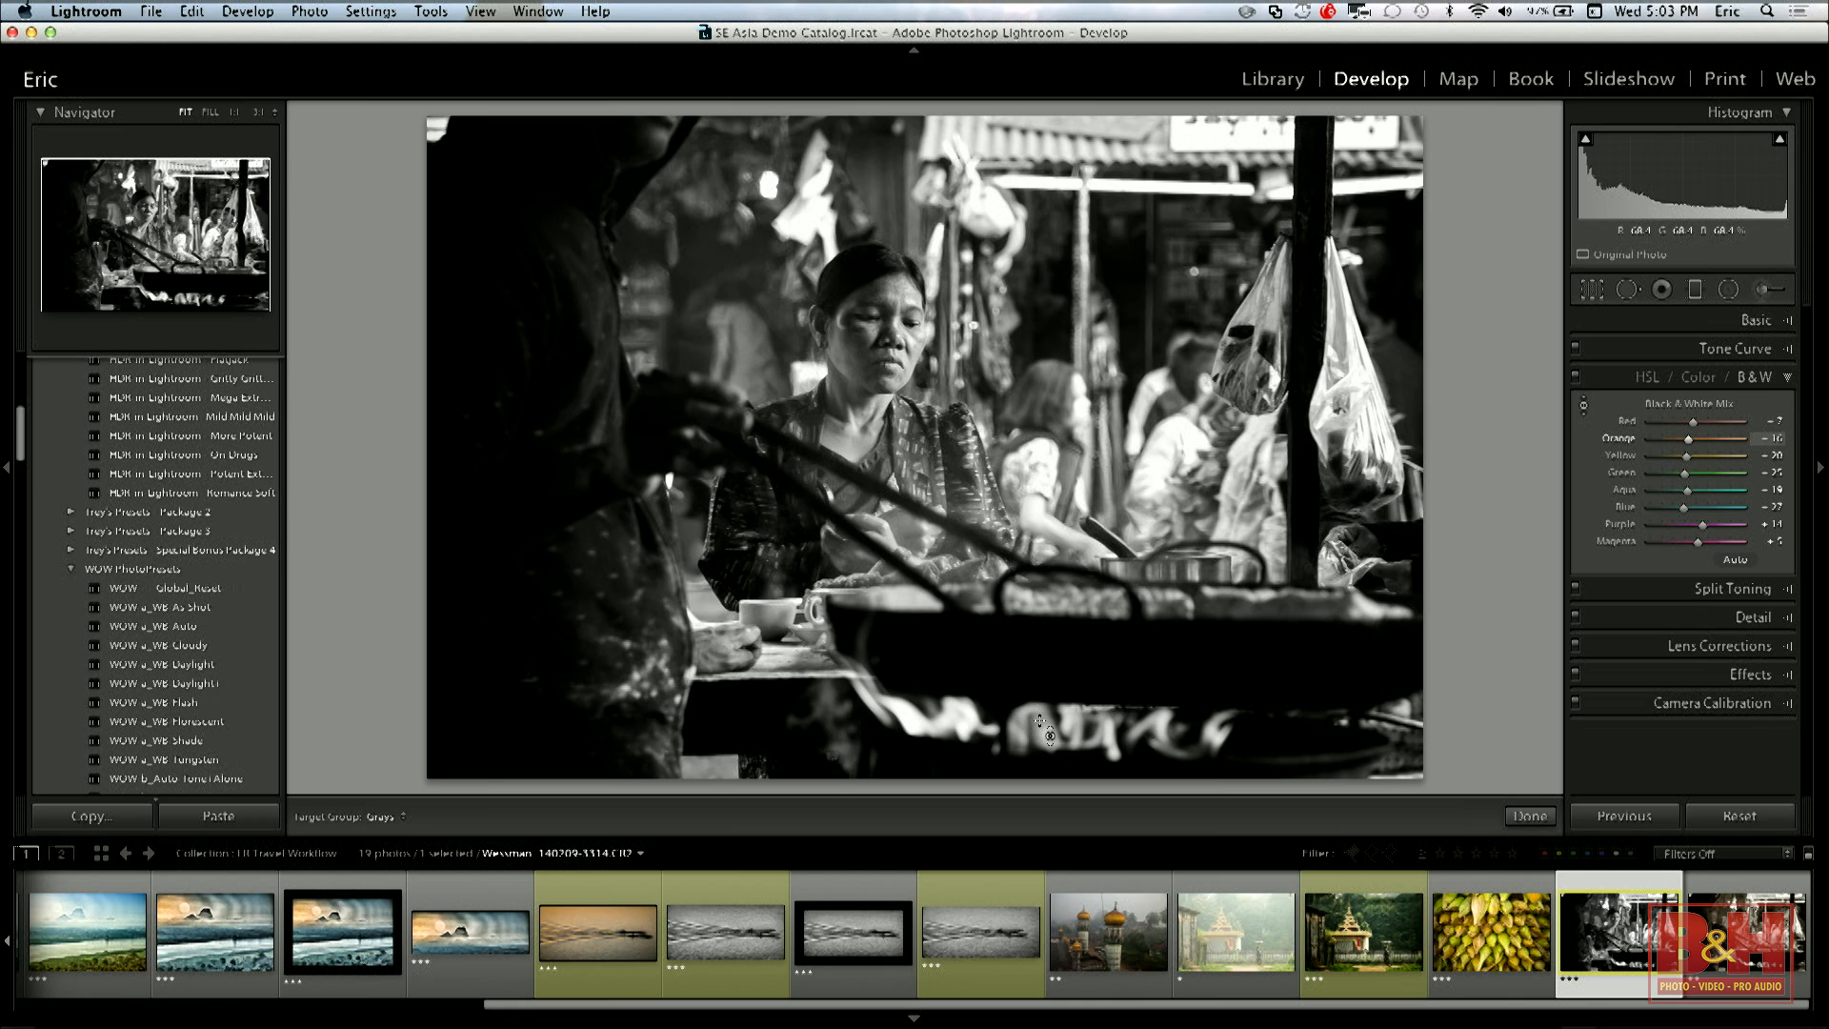
Brighten the tones of the flames under the pan in the black-and-white market photo with the targeted adjustment tool.
left_click_drag(1046, 734, 1046, 707)
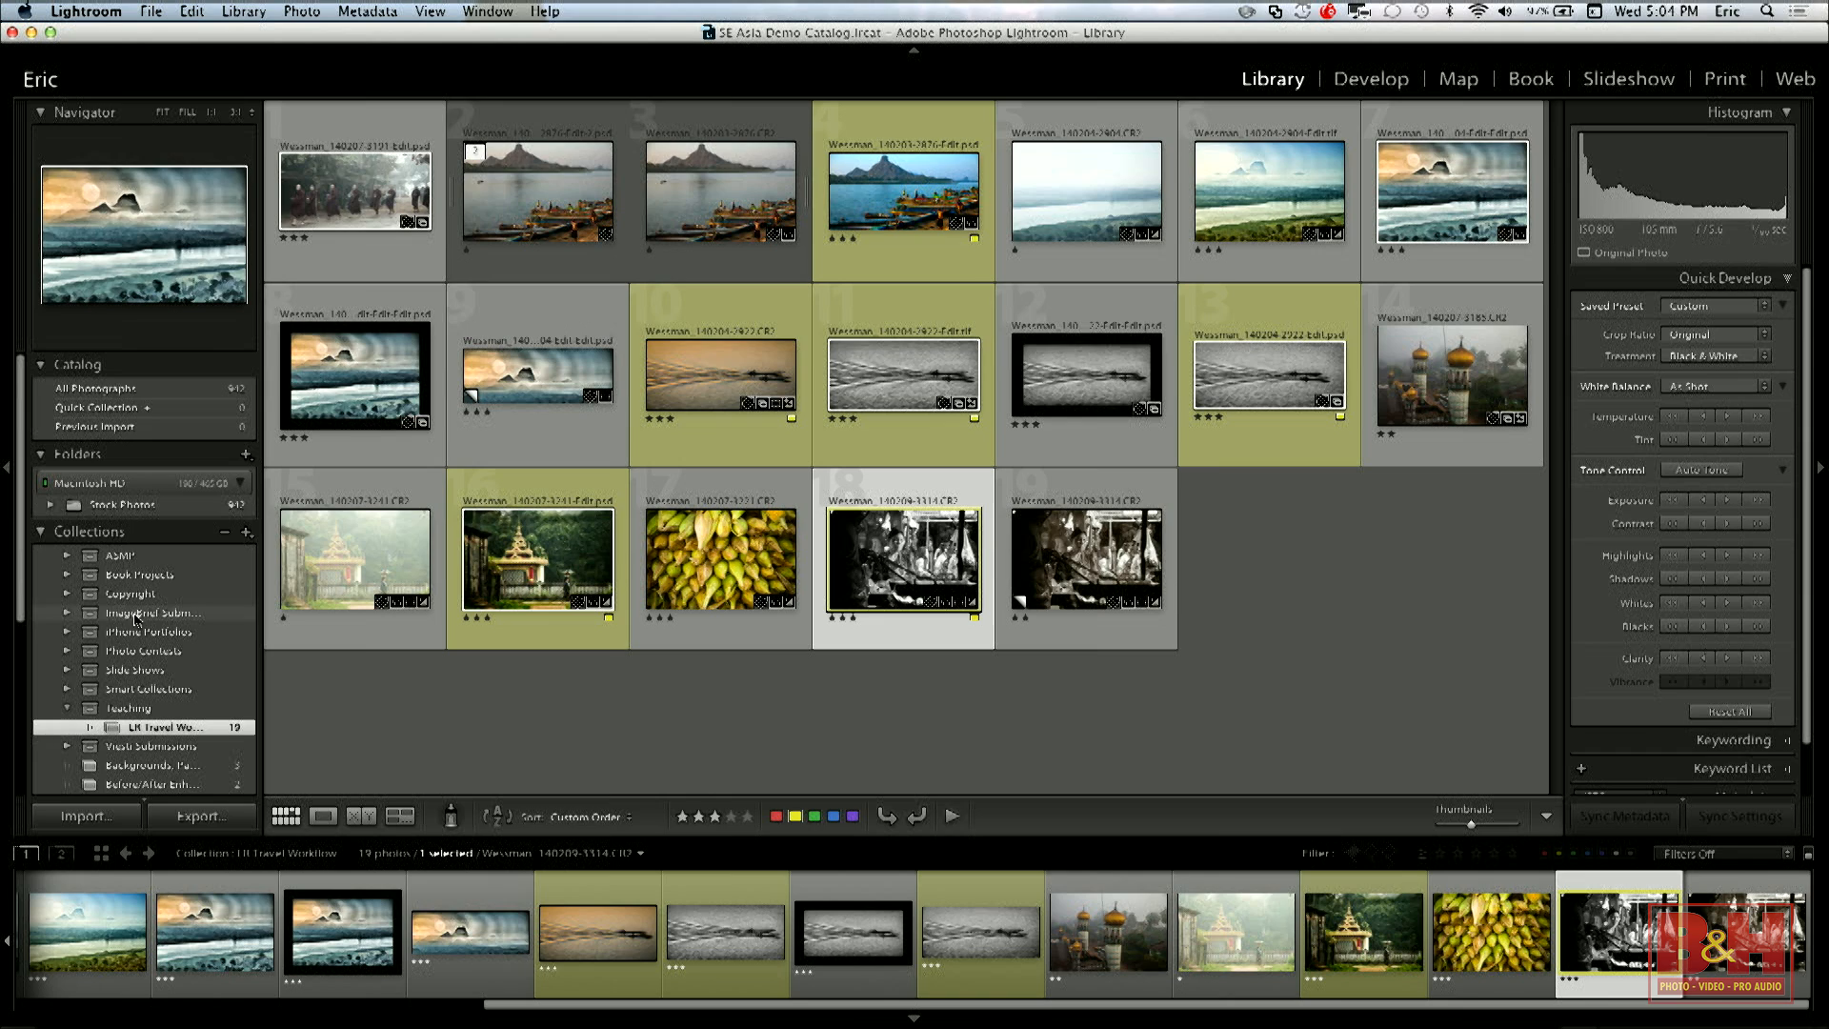
Look through the contents of the iPhone Portfolios, Photo Contests and nested WPPA Contests collection sets.
left_click(67, 633)
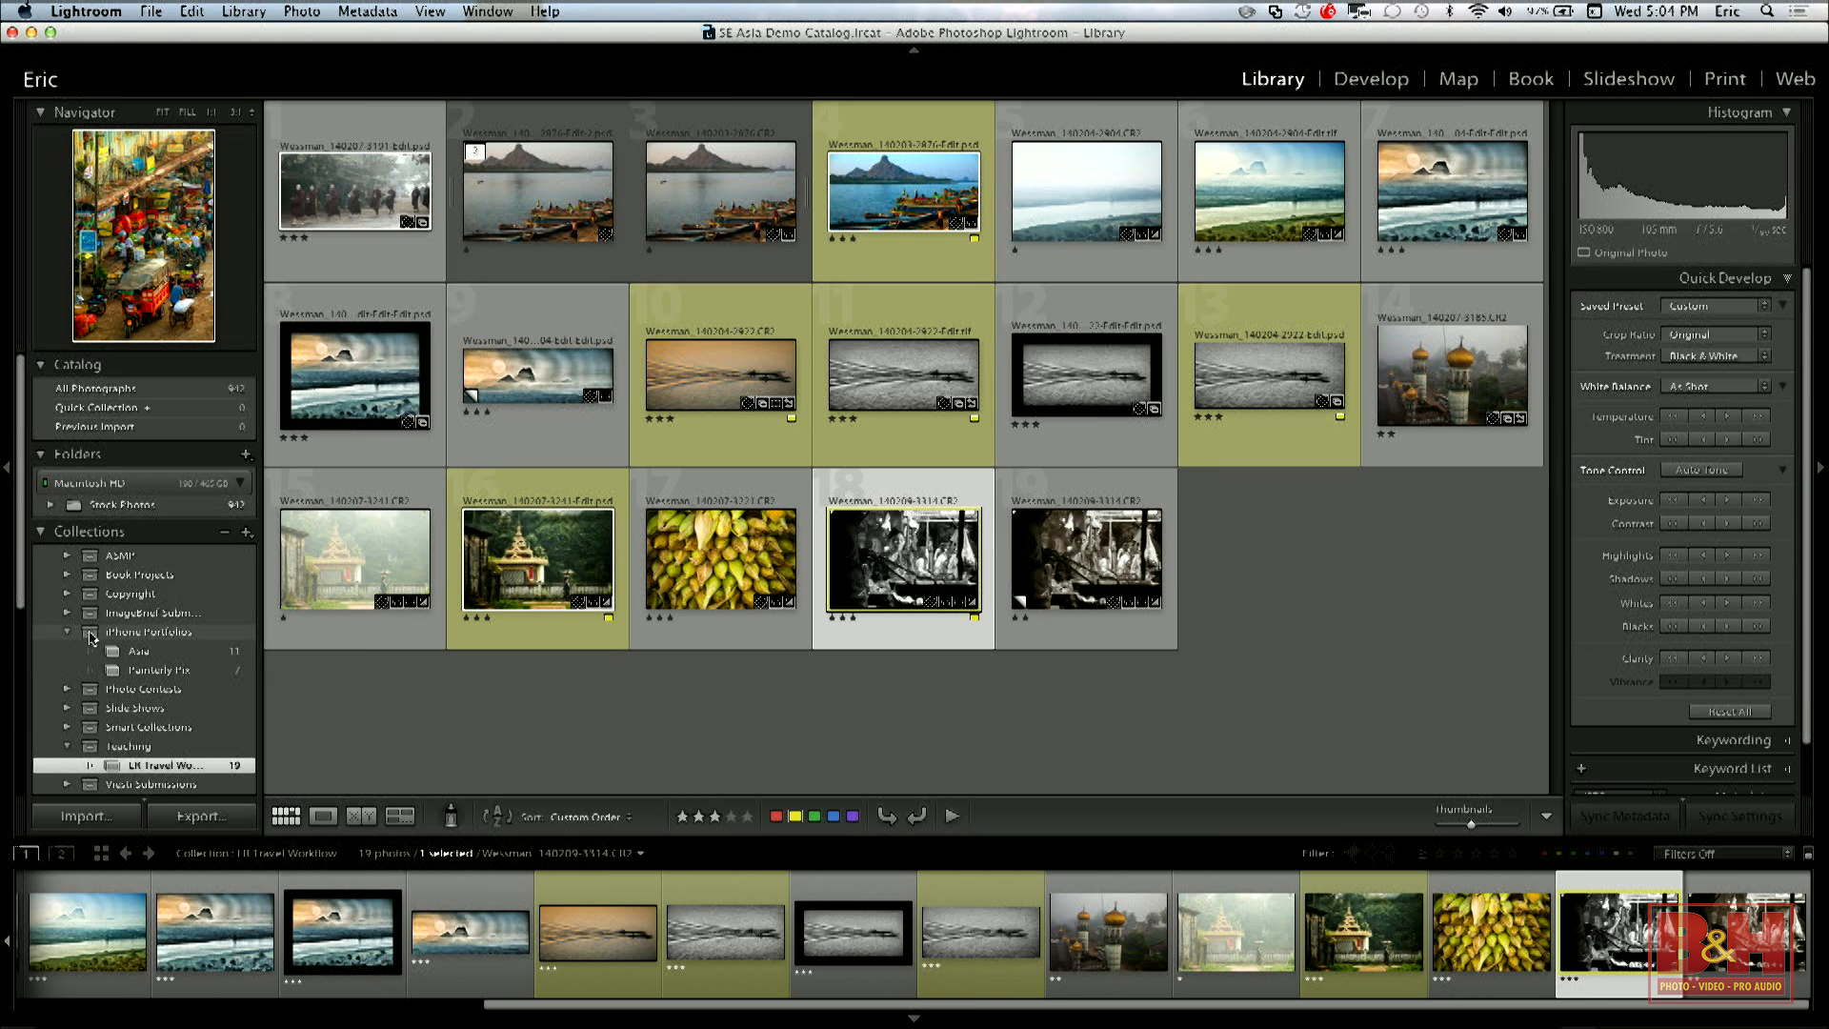
left_click(68, 633)
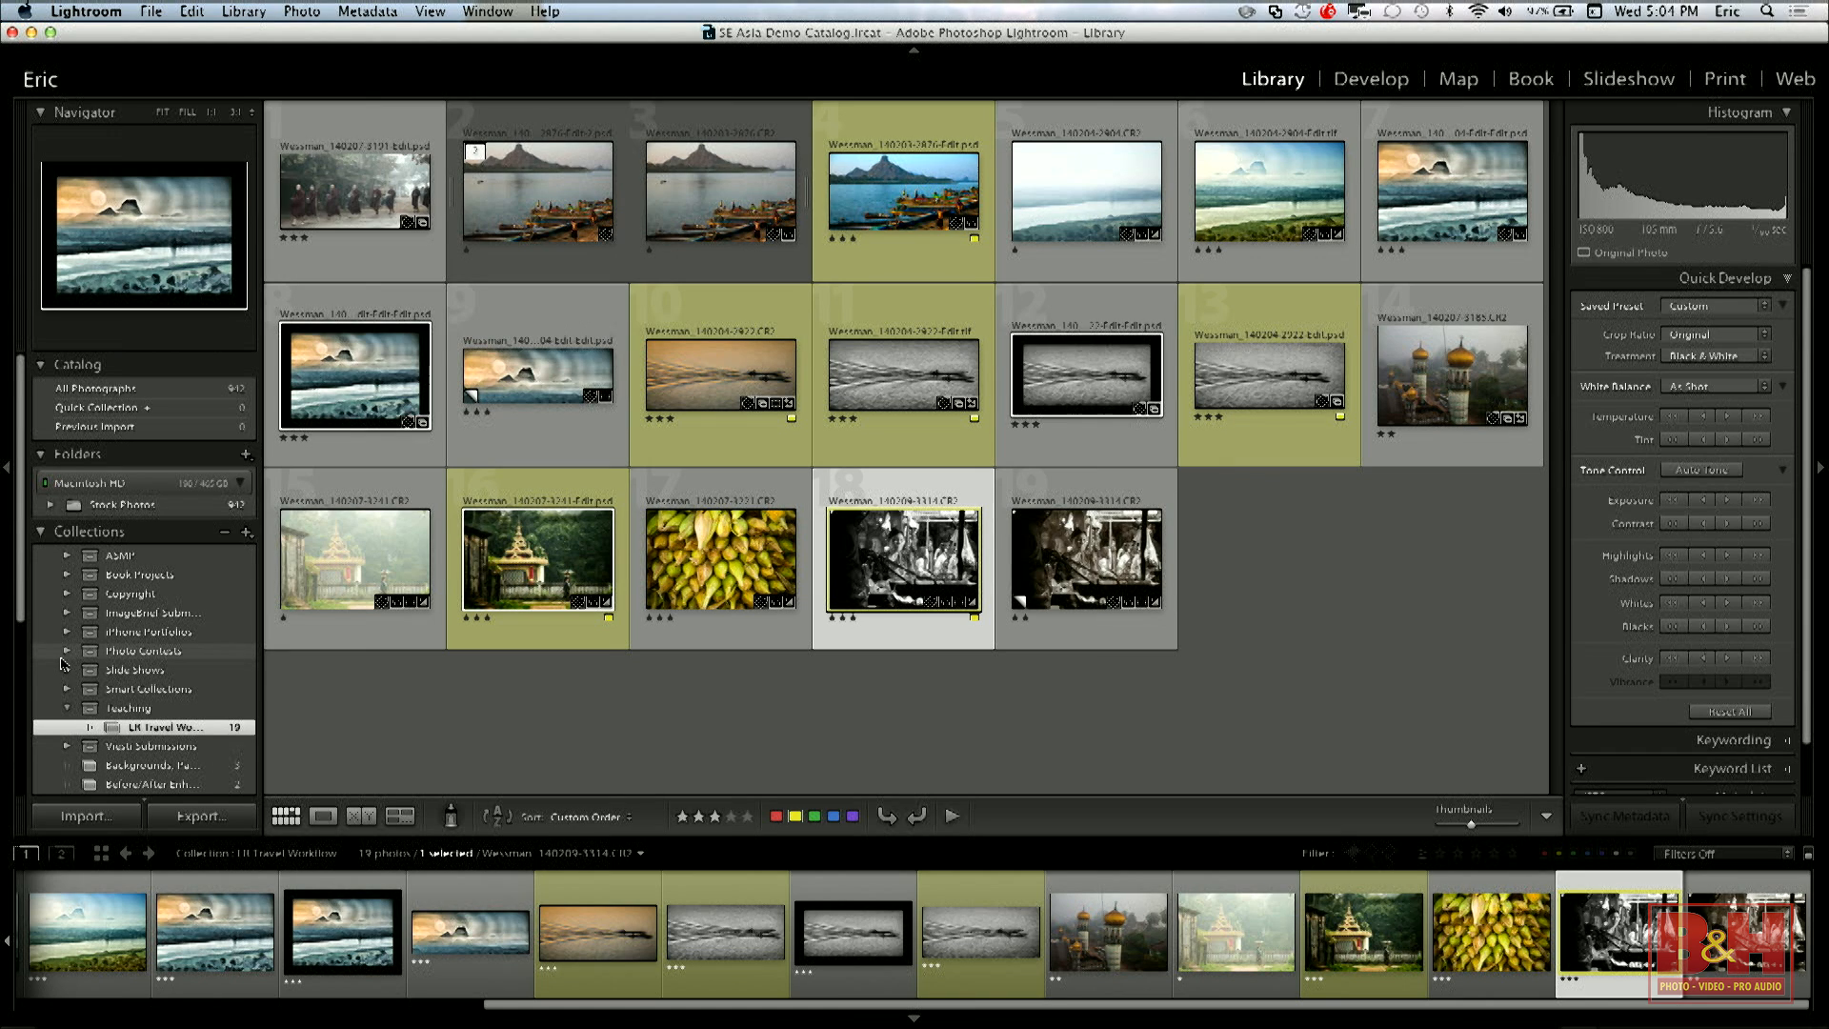
left_click(67, 652)
scroll(93, 682, "down", 2)
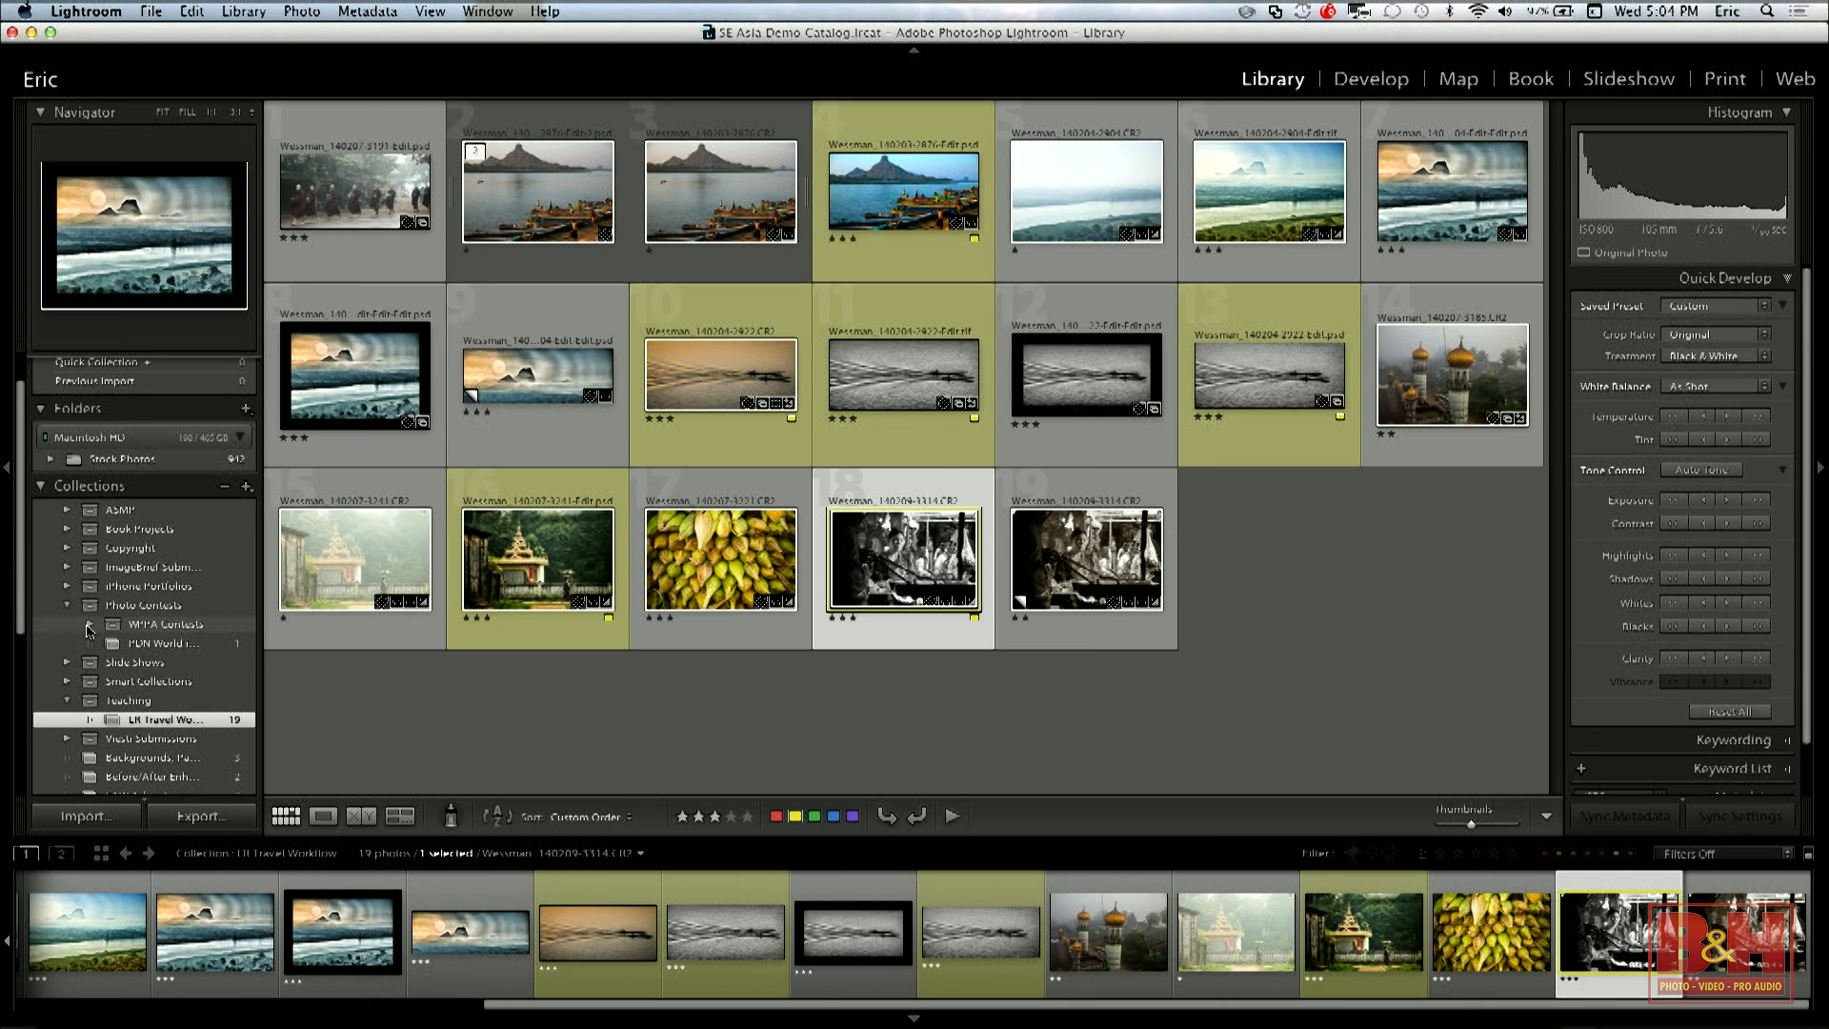
left_click(89, 627)
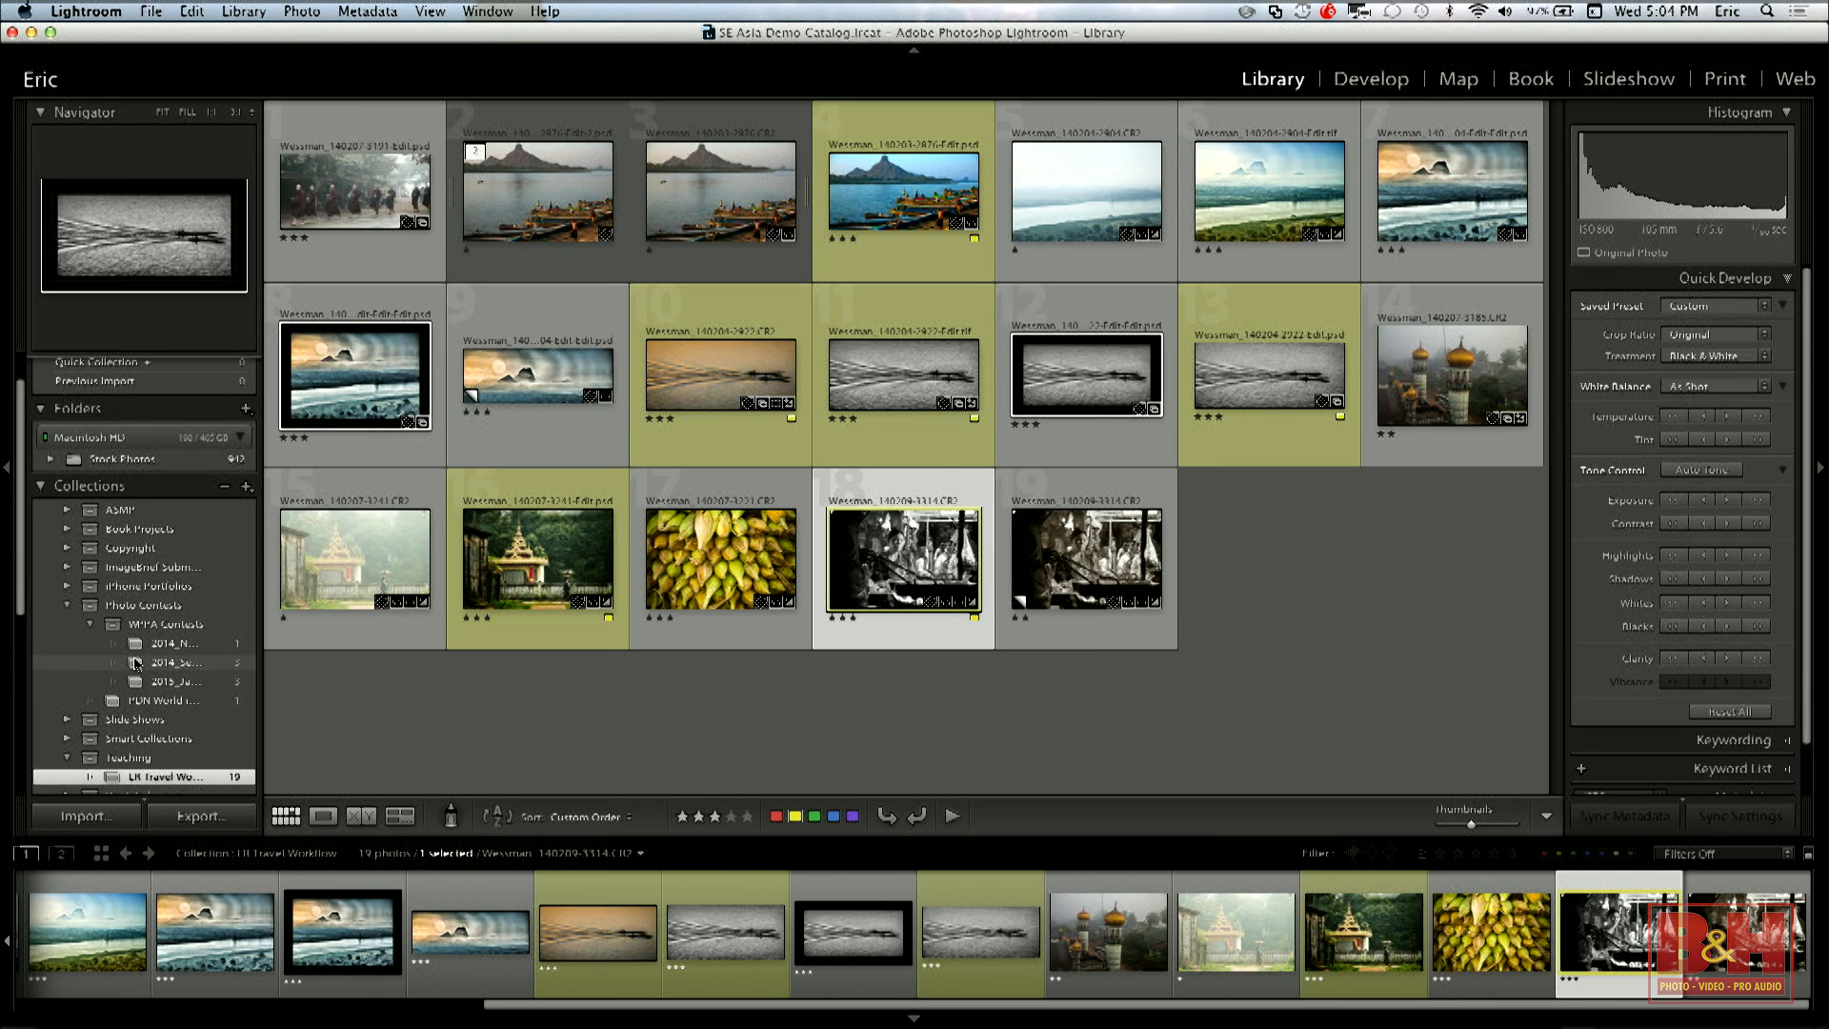
left_click(90, 628)
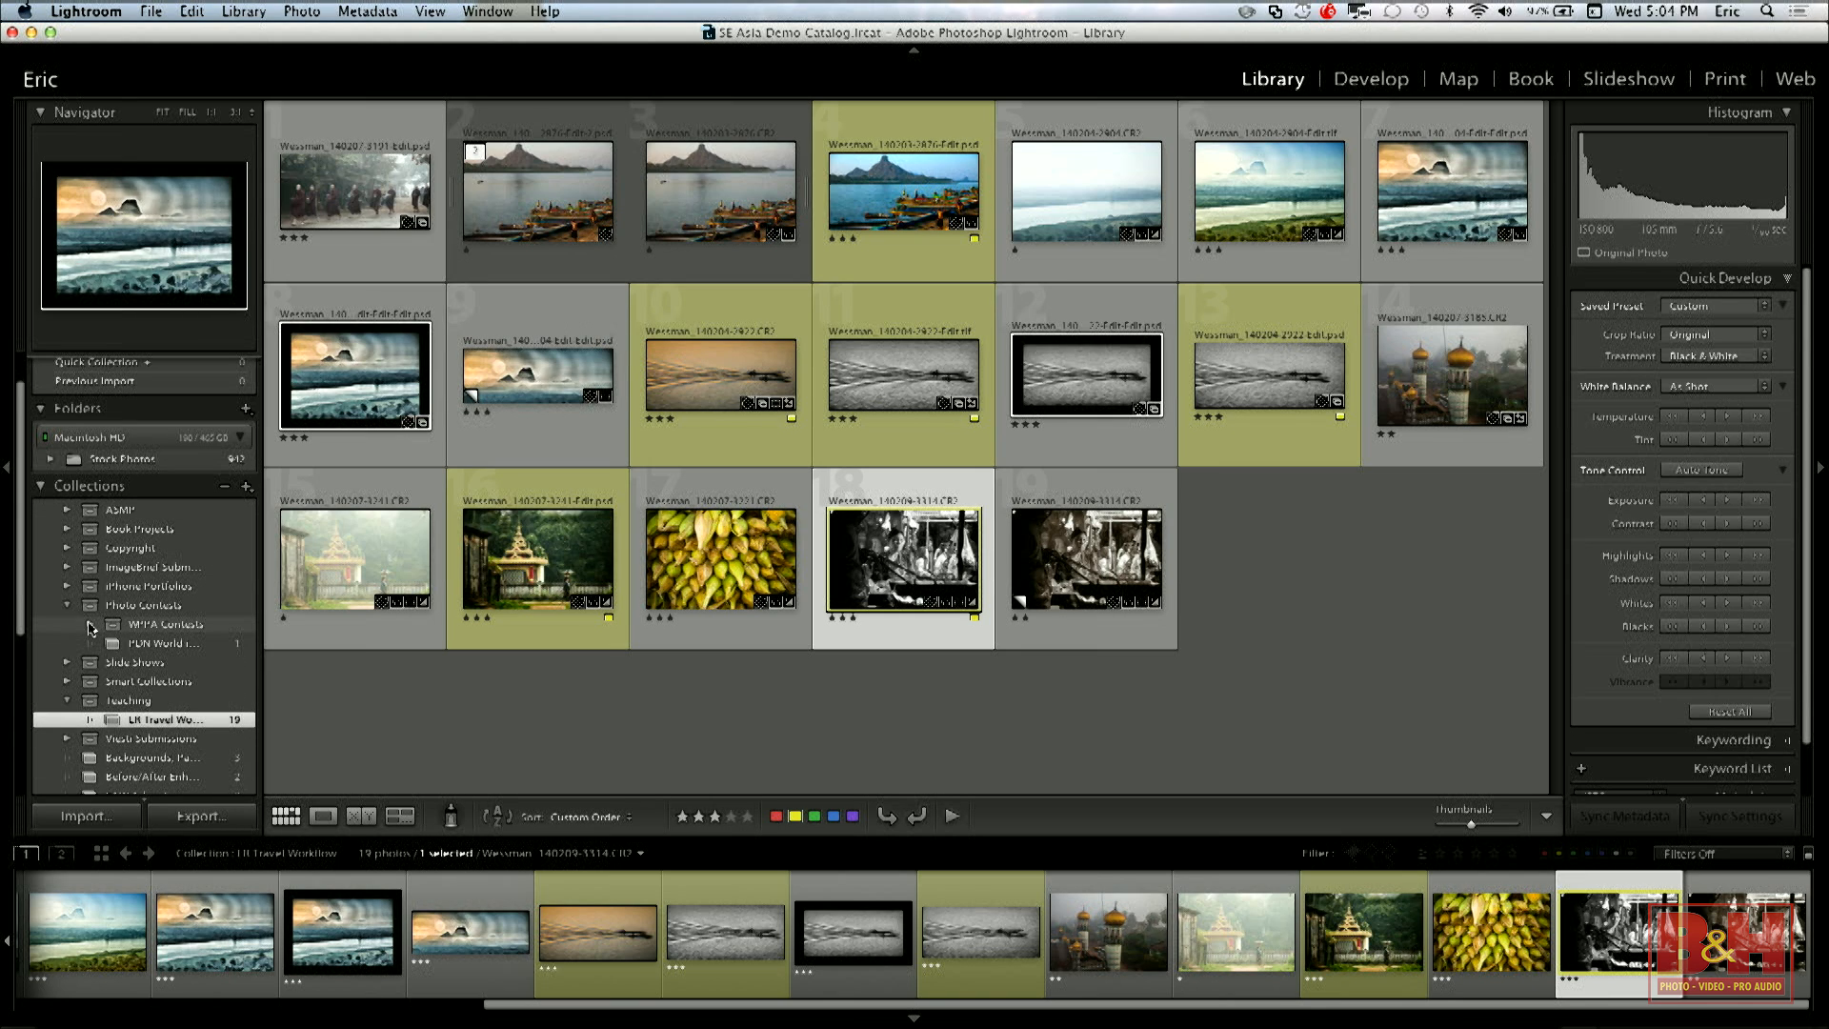
Open the Backgrounds, Patterns & Textures collection to view its photos.
scroll(105, 648, "down", 1)
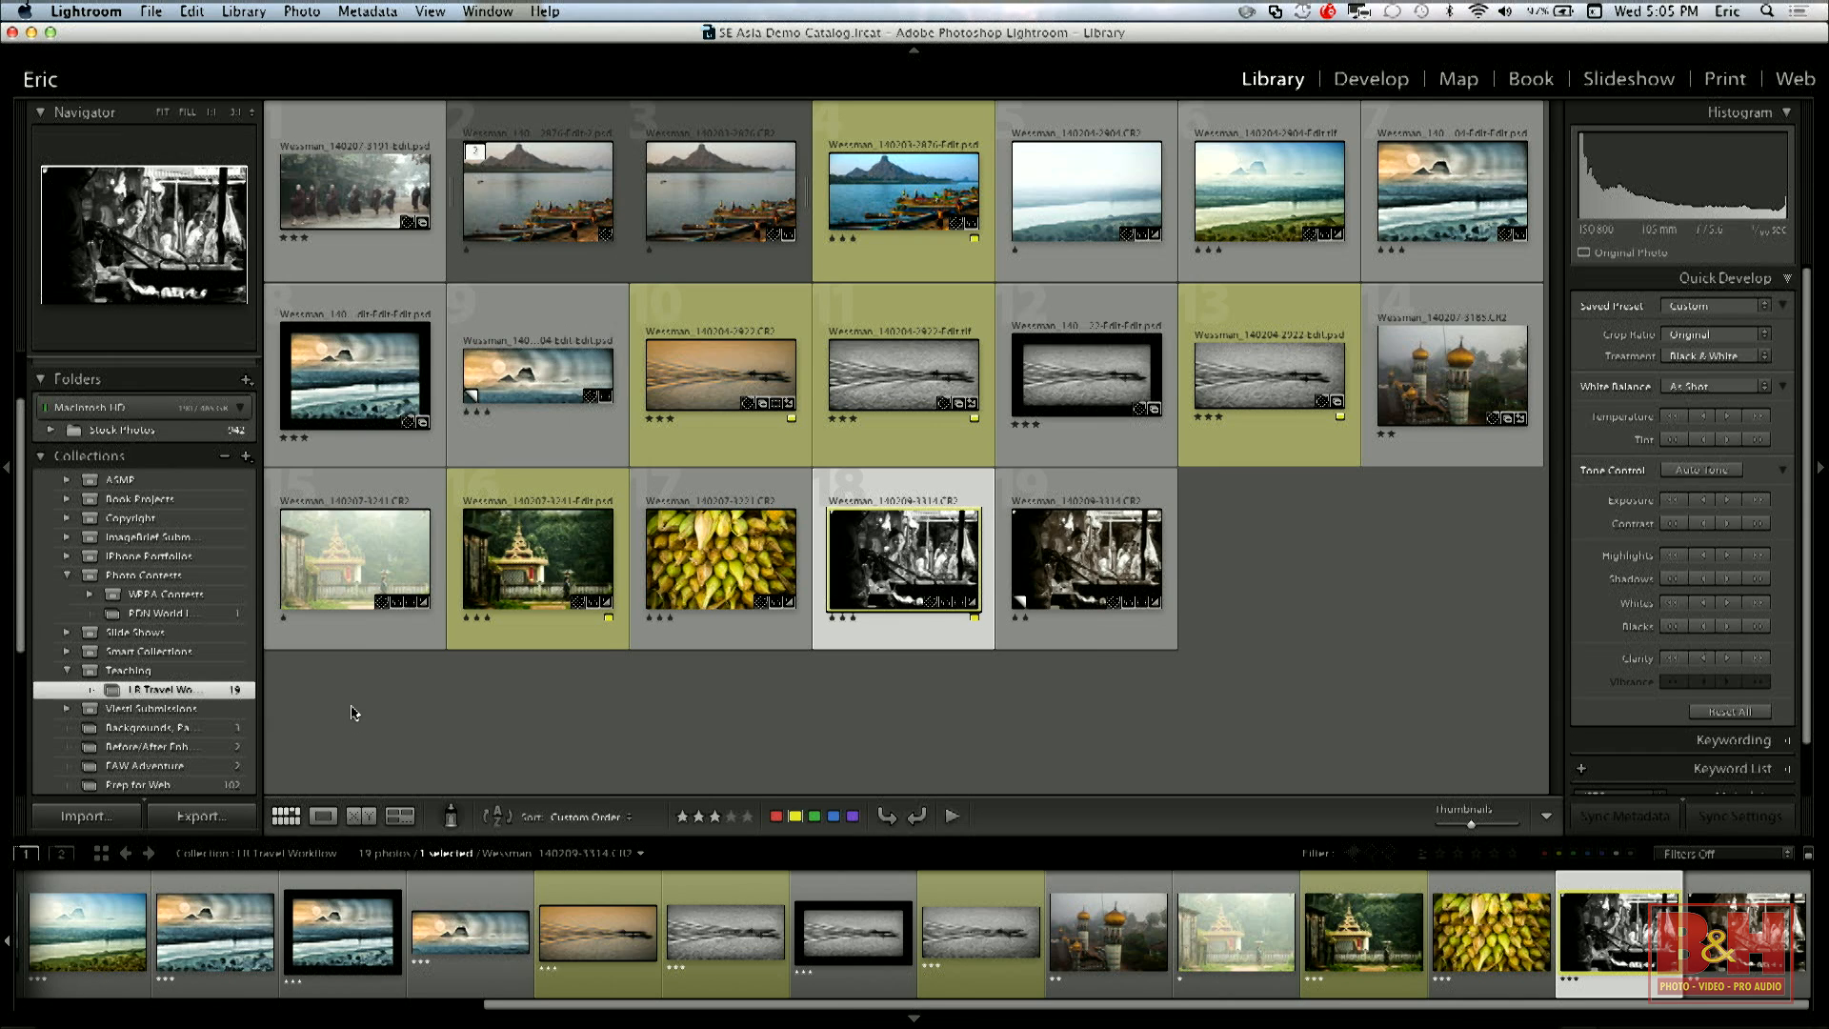
left_click(170, 732)
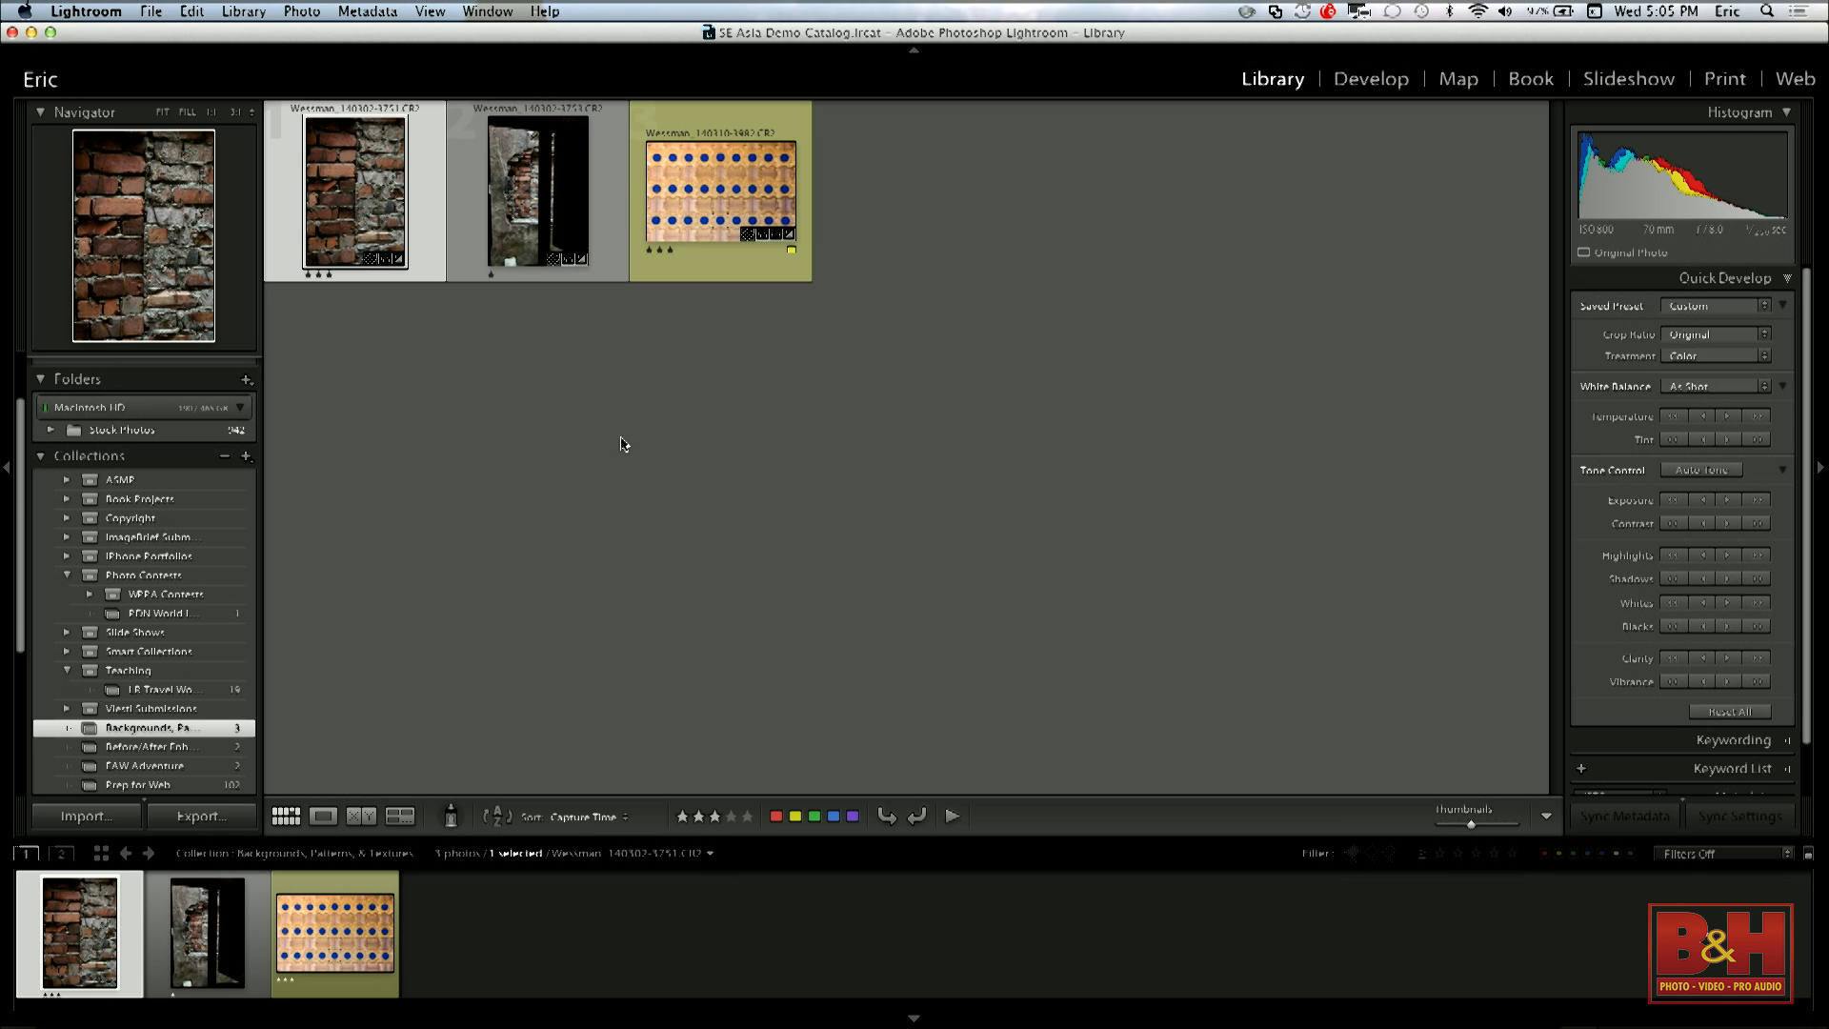
scroll(179, 619, "down", 3)
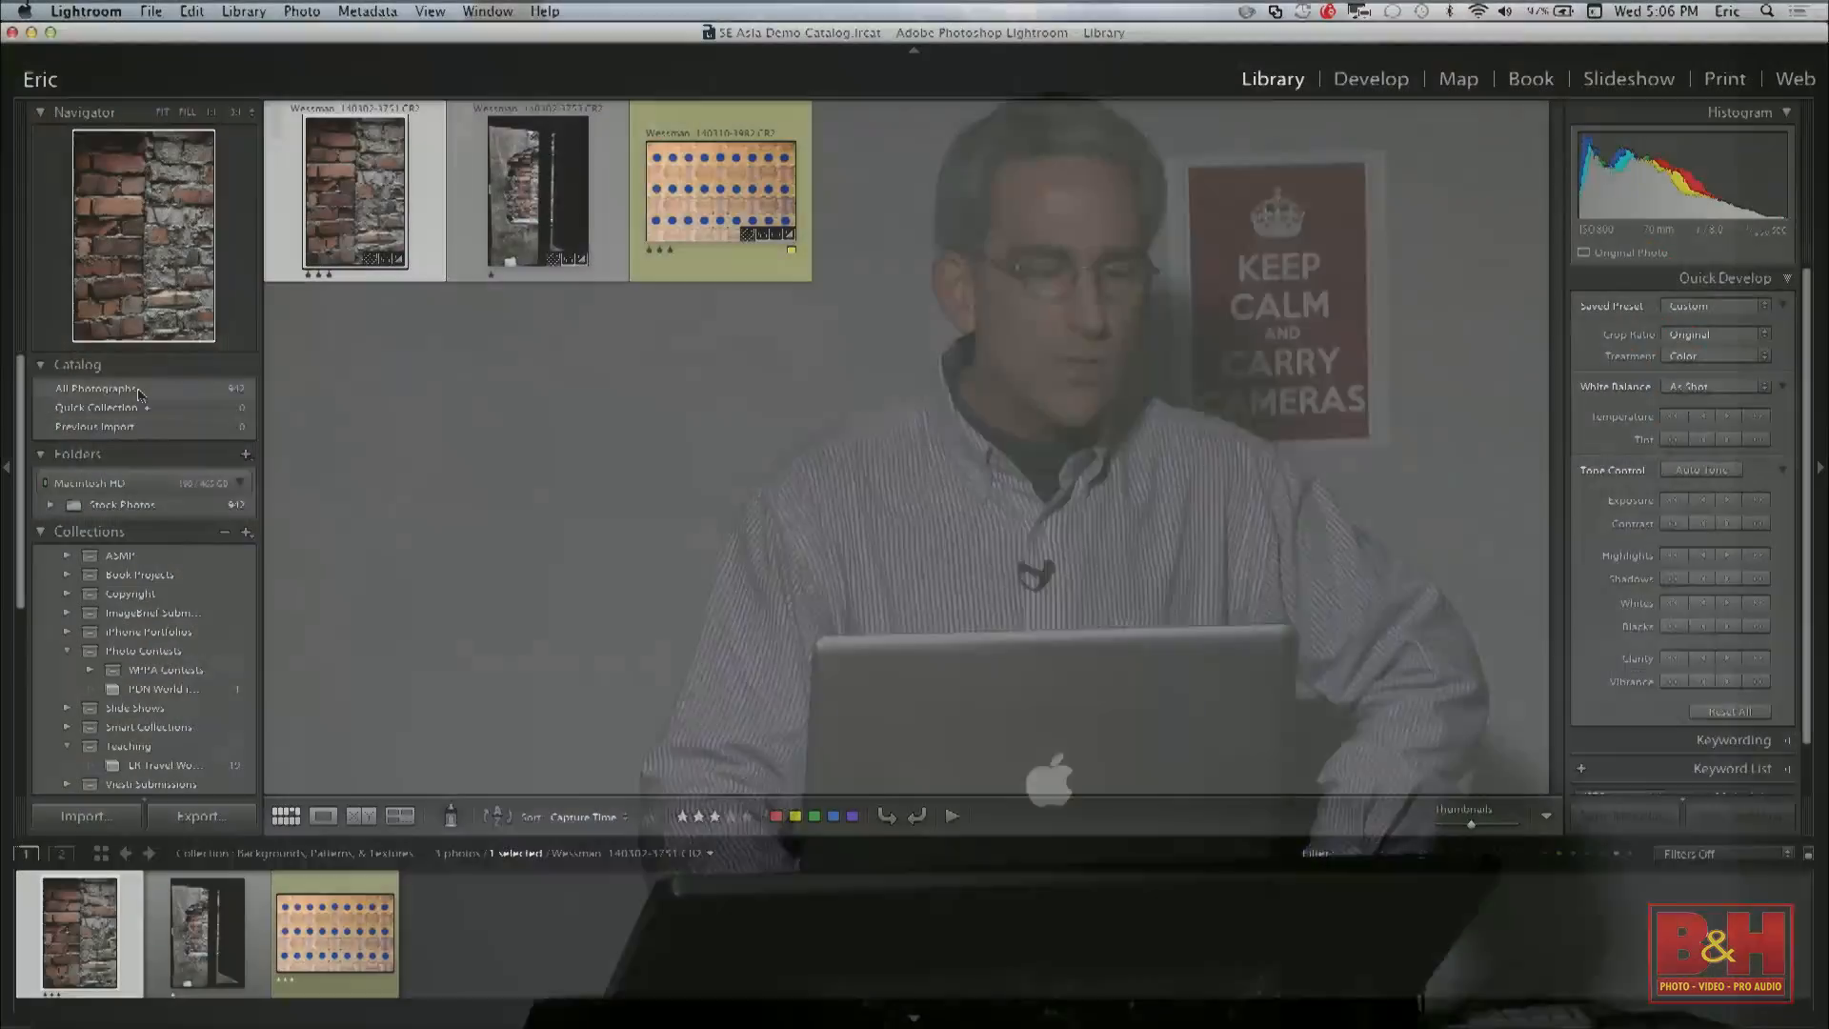
Show All Photographs and check which collections contain the temple door photo 140305-3788.CR2.
left_click(96, 388)
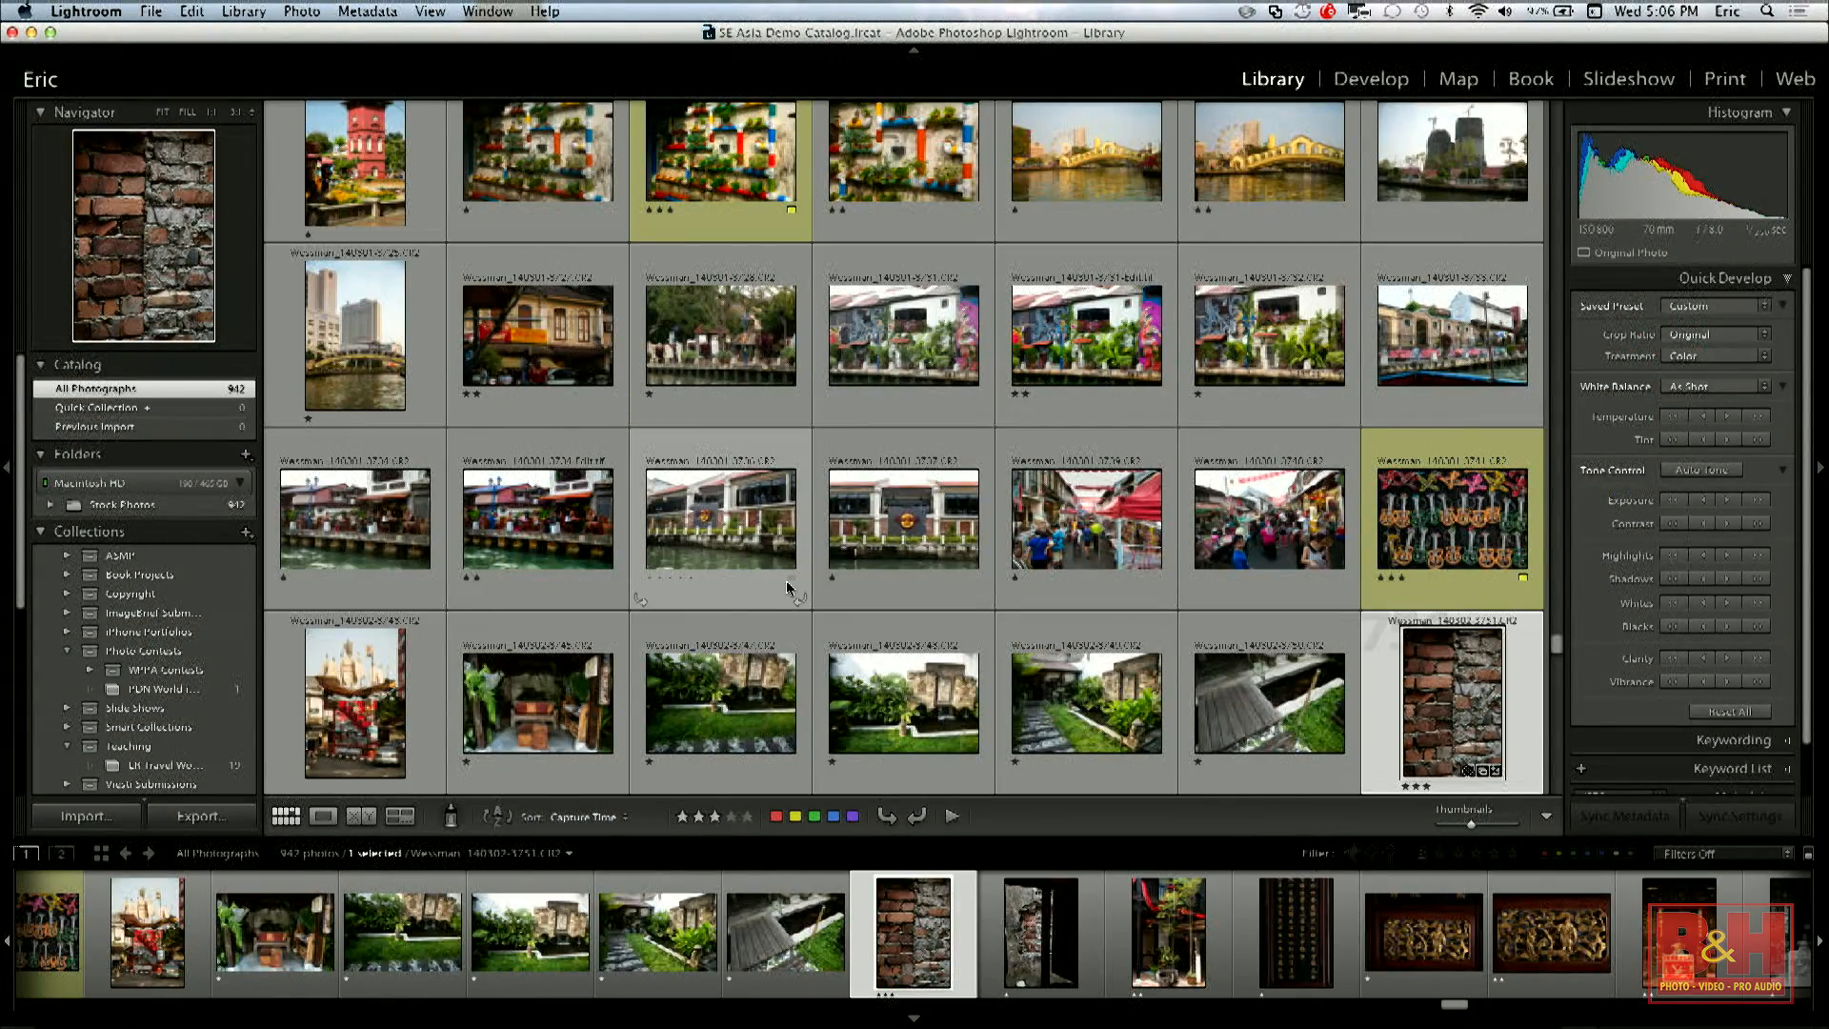
scroll(786, 583, "down", 3)
scroll(786, 580, "down", 10)
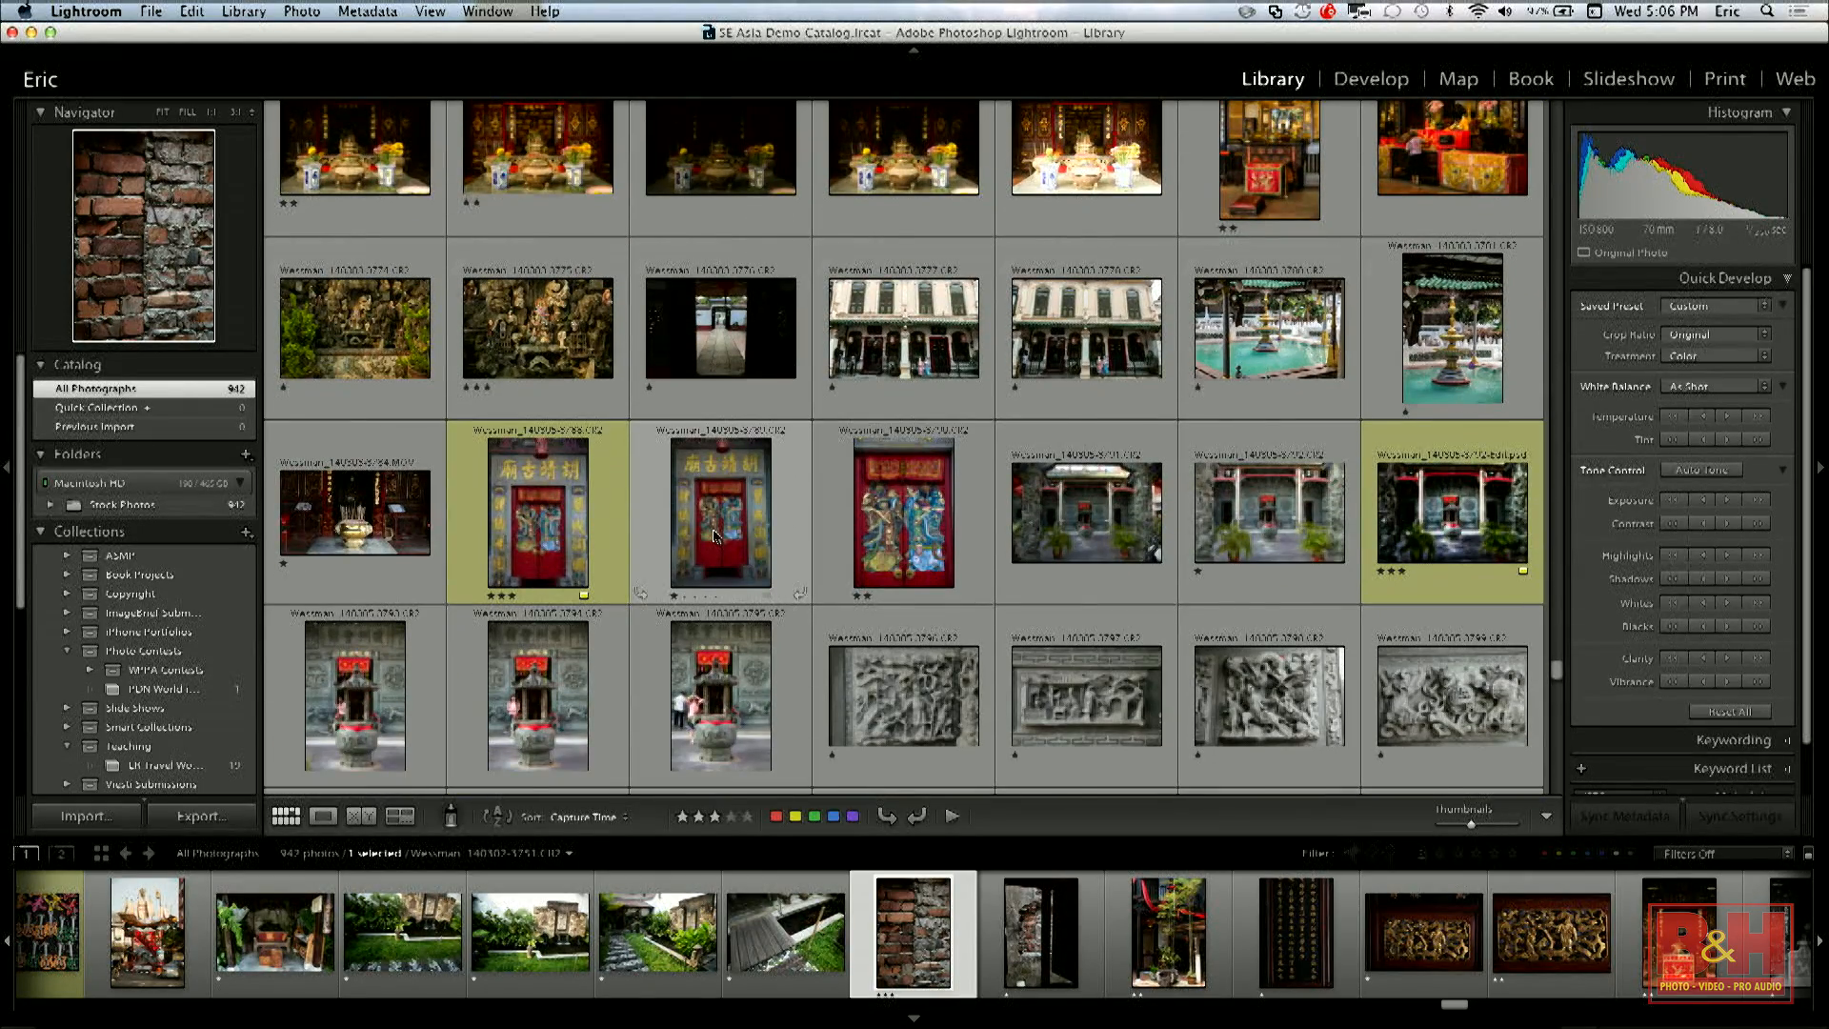
right_click(559, 500)
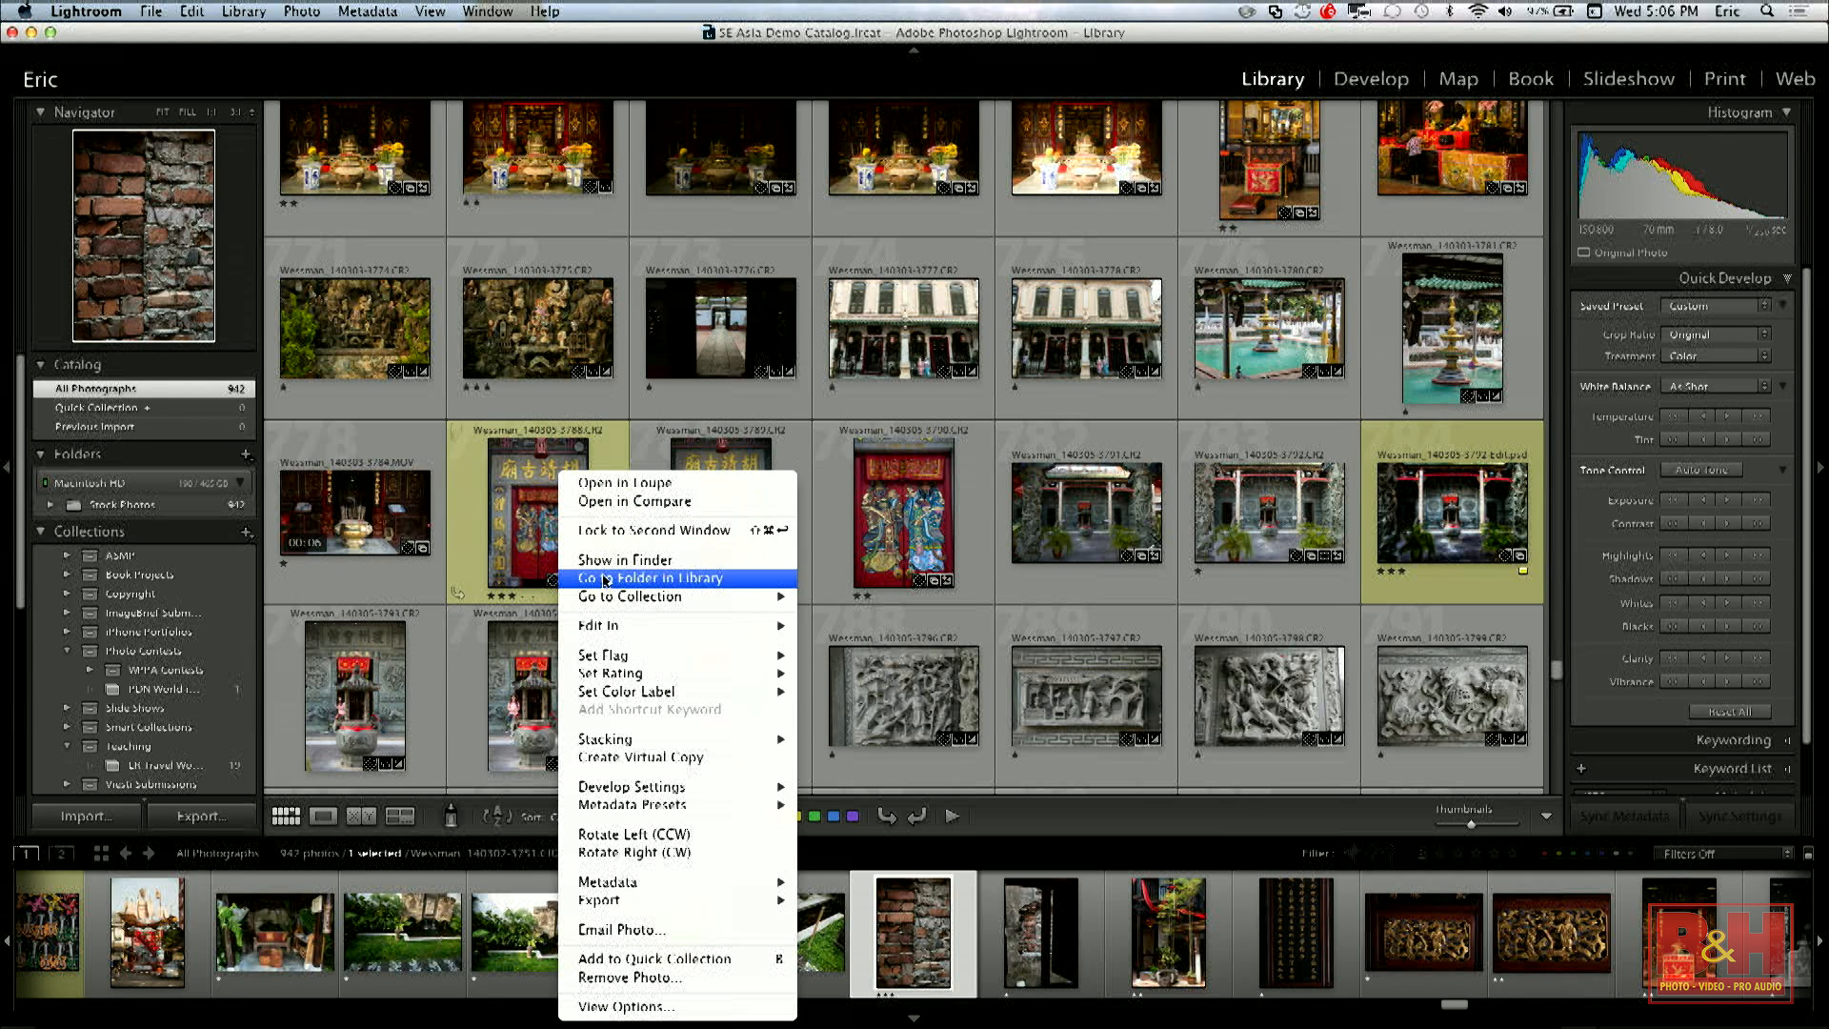
mouse_move(648, 597)
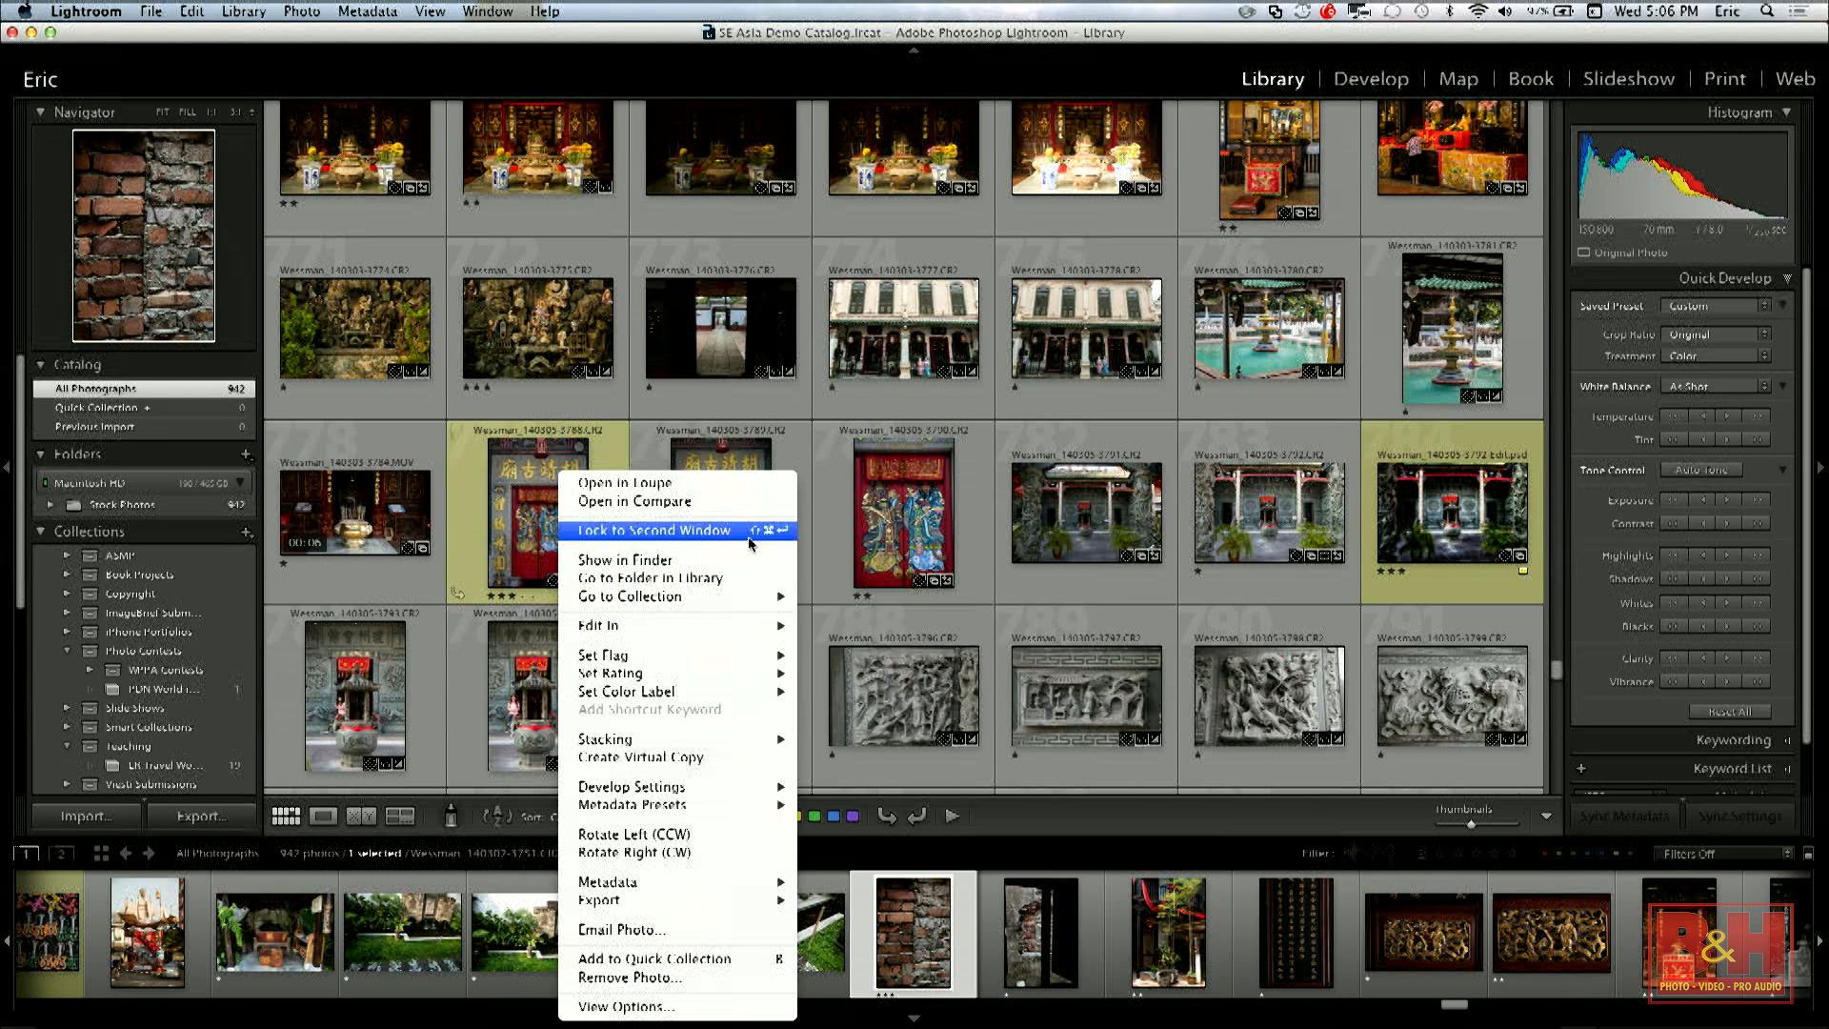
left_click(608, 36)
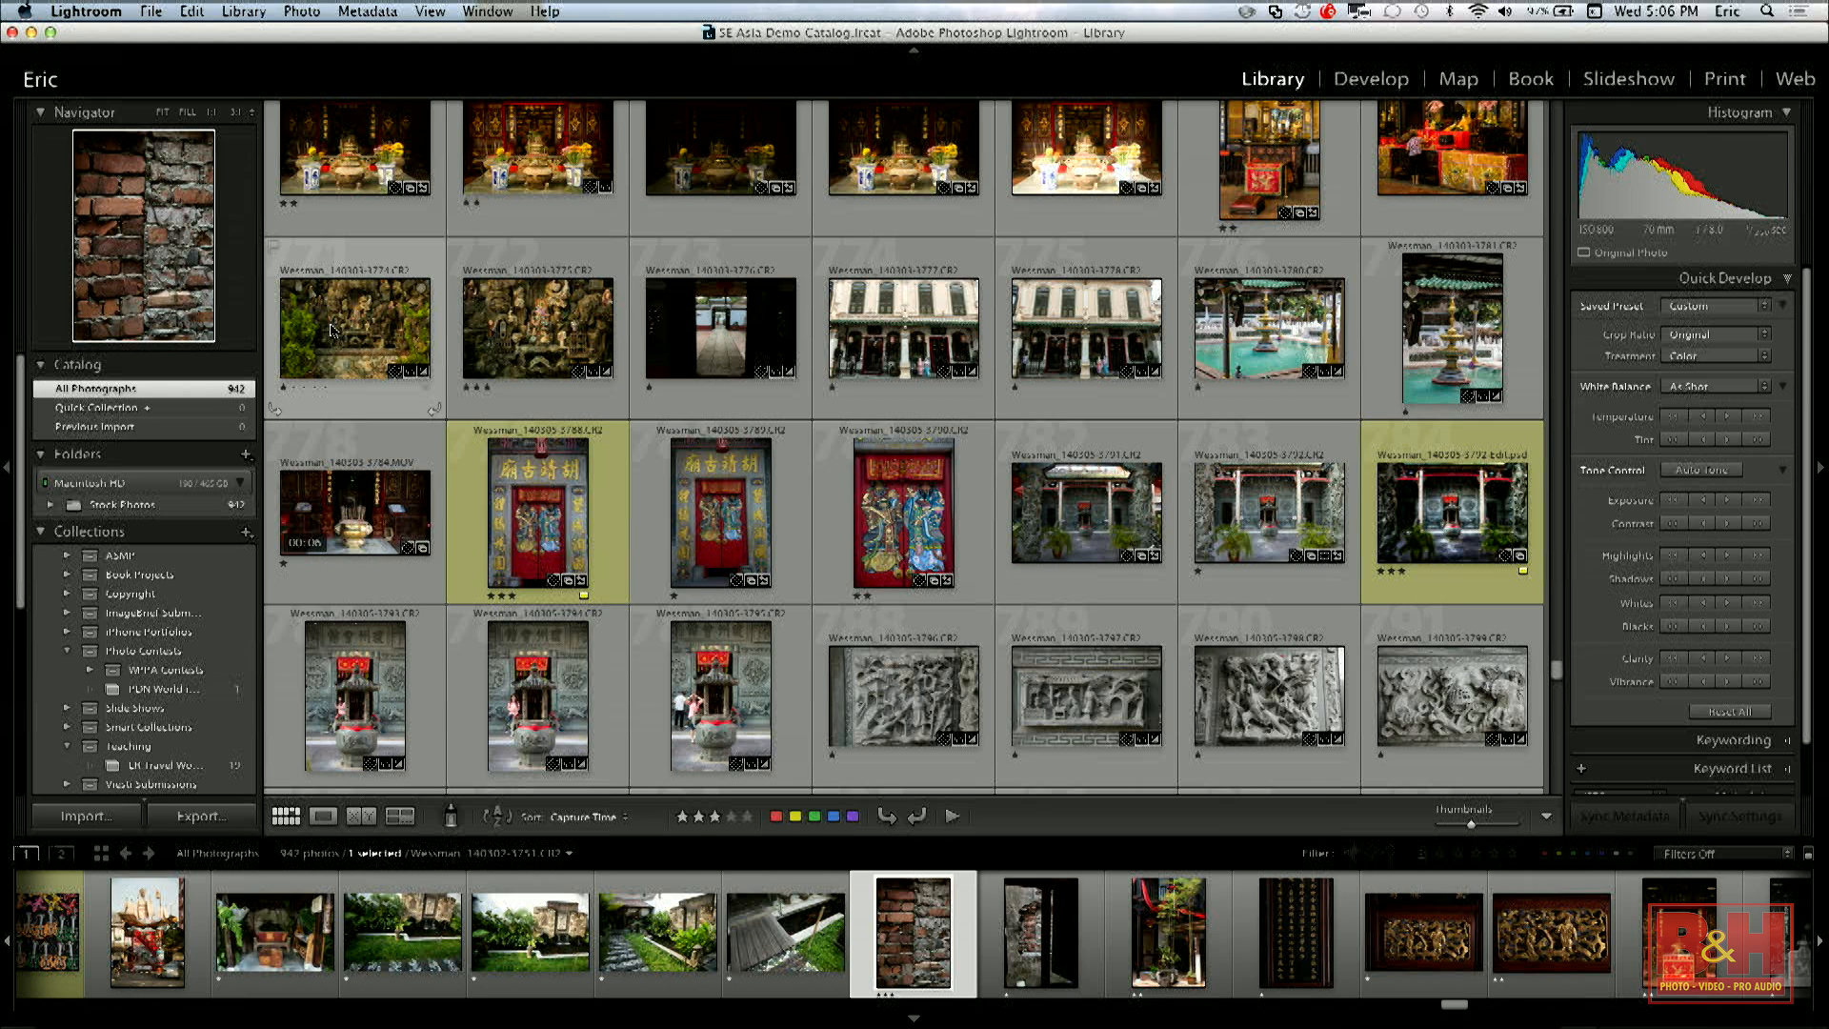
Add the photos 140303-3774.CR2, 140303-3776.CR2 and 140305-3789.CR2 to the Quick Collection directly from the grid.
scroll(375, 149, "up", 3)
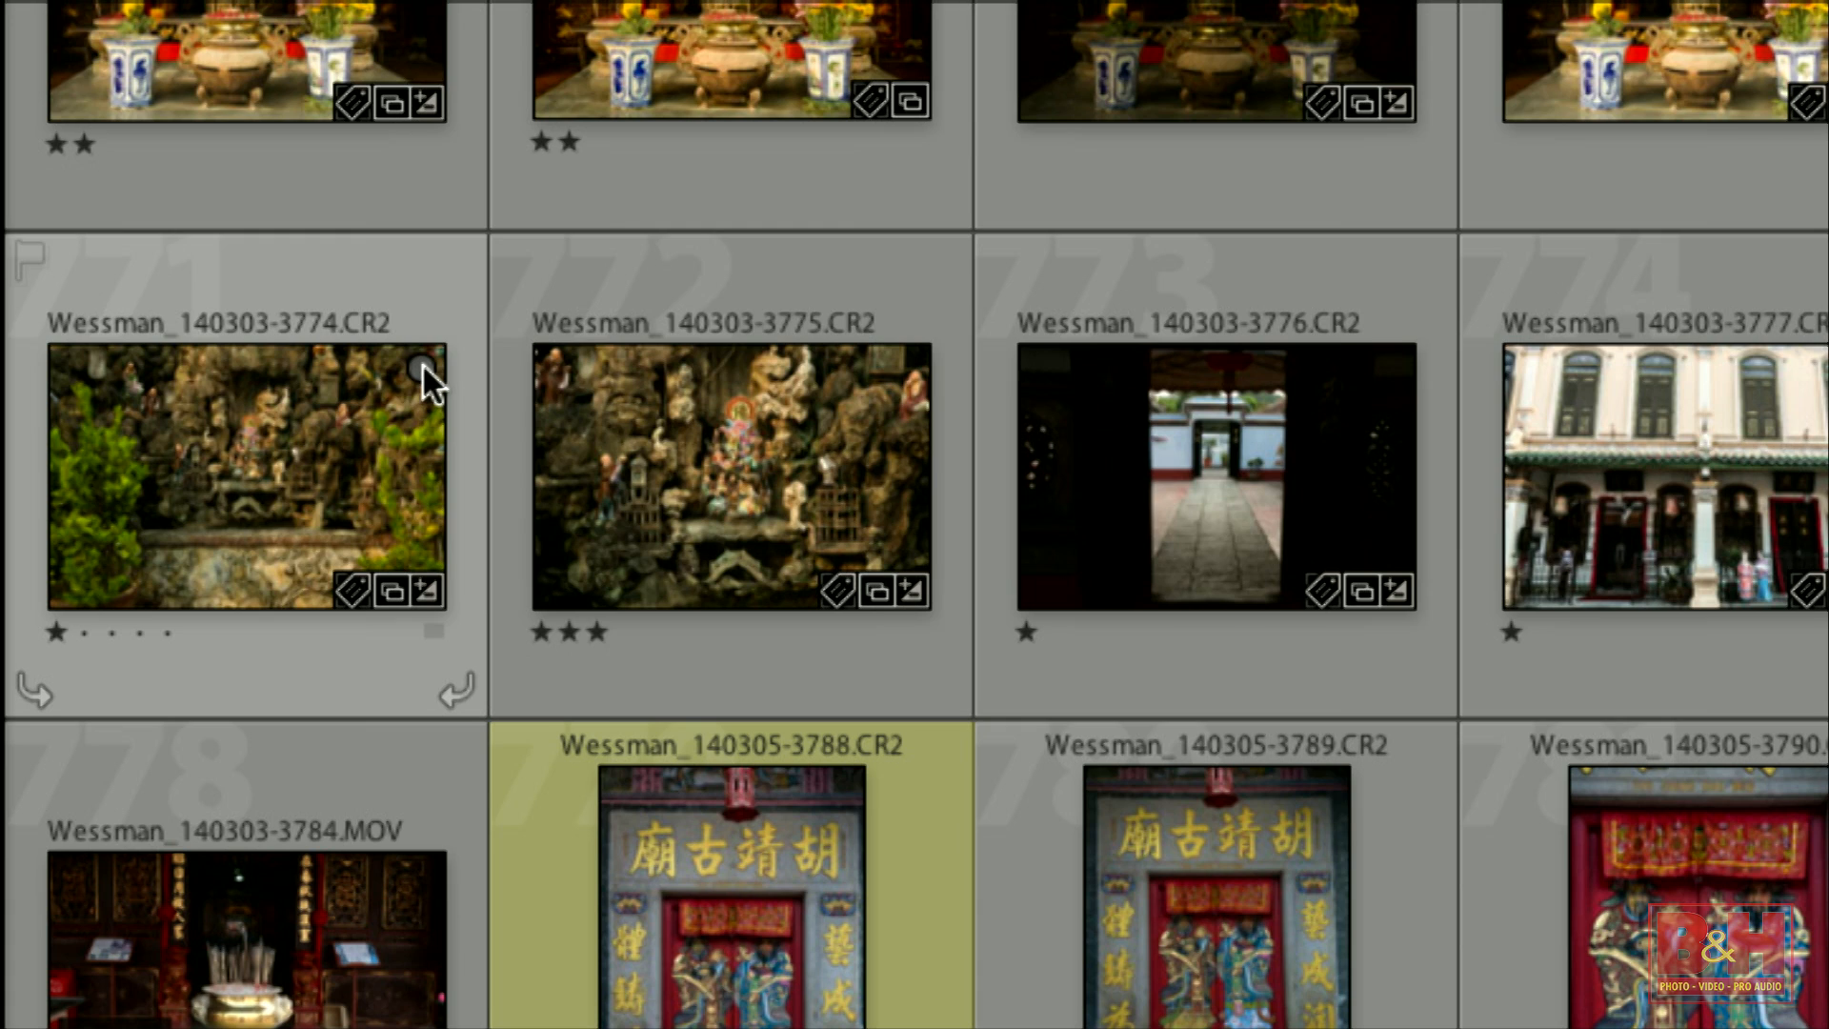
left_click(421, 362)
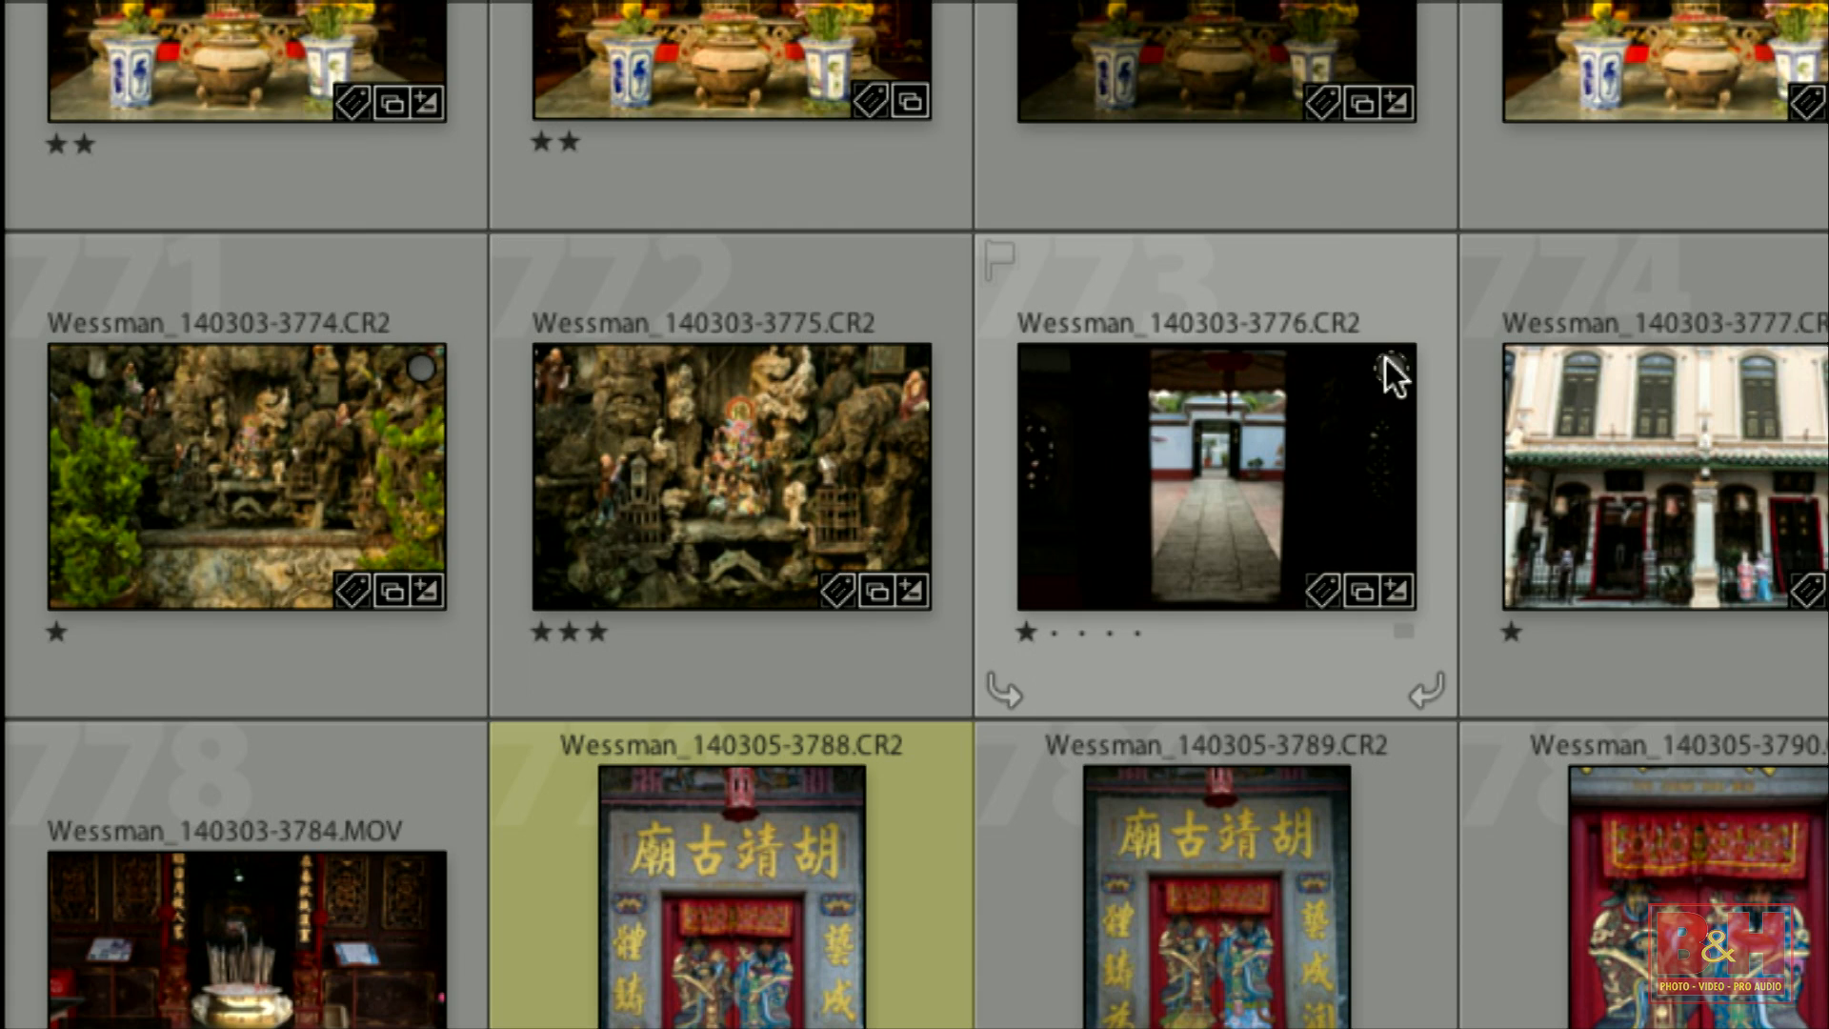
left_click(1391, 366)
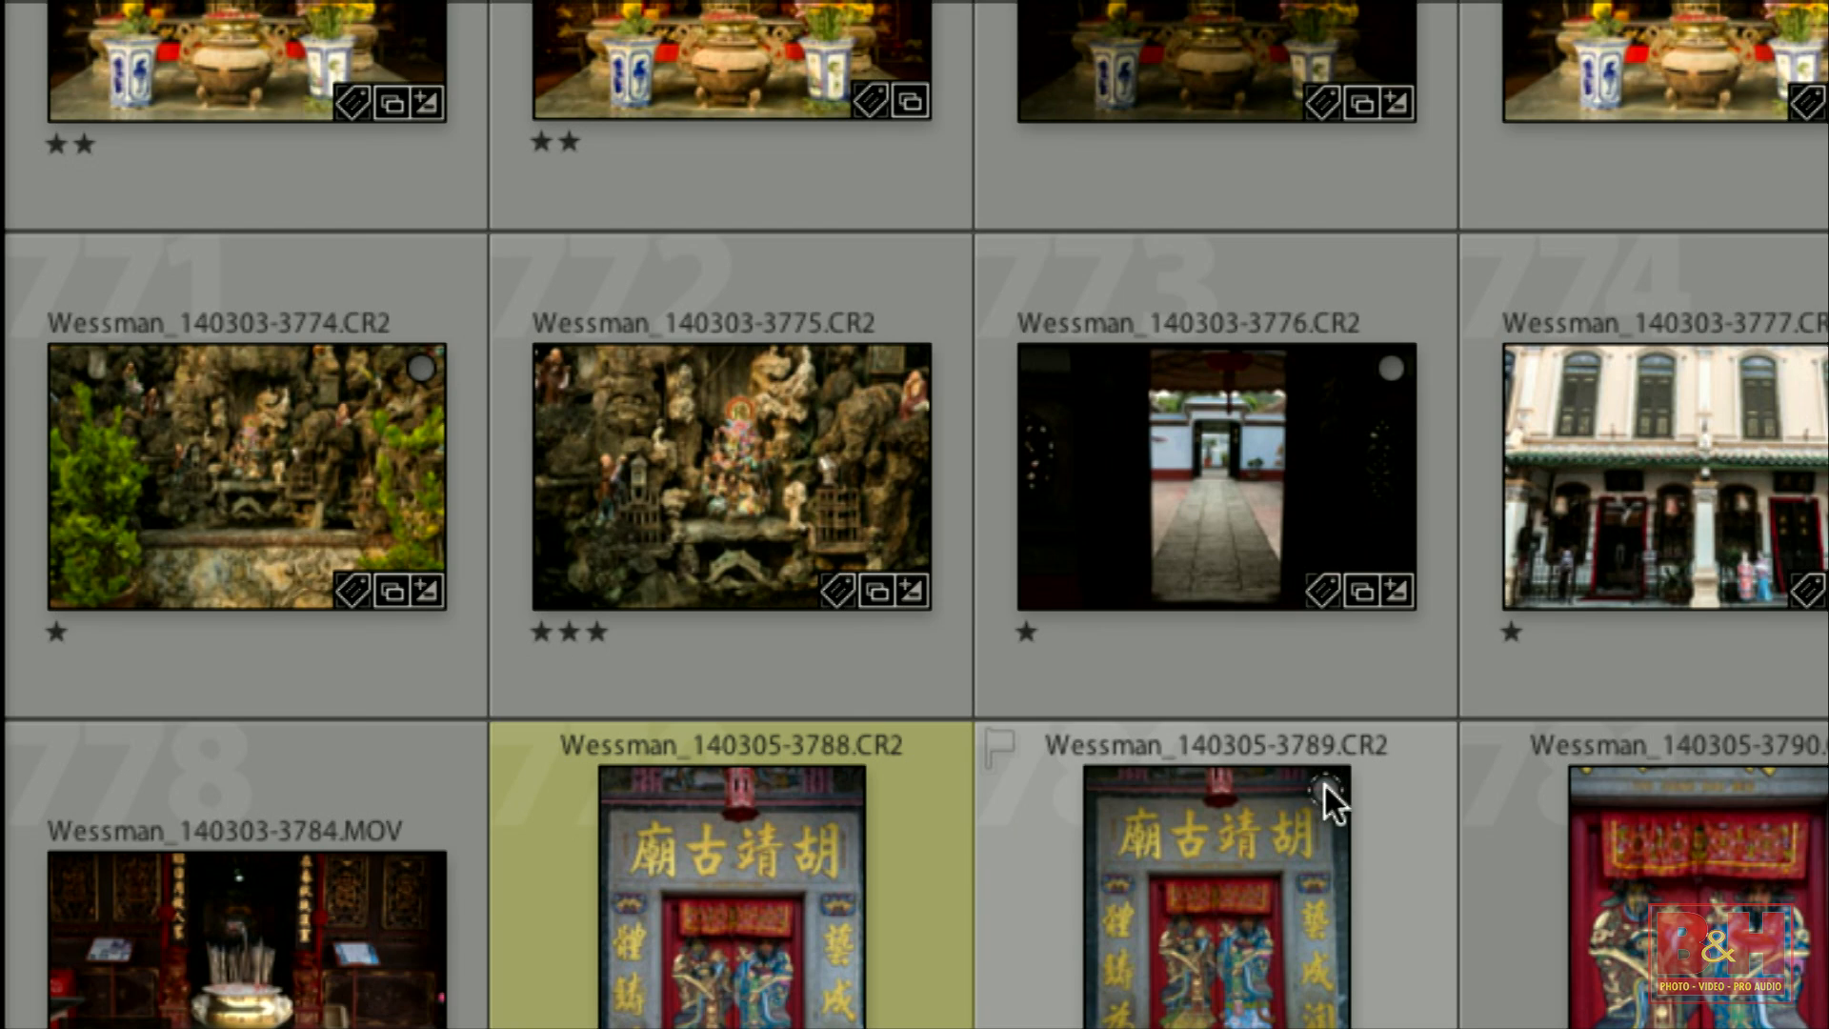
left_click(1324, 789)
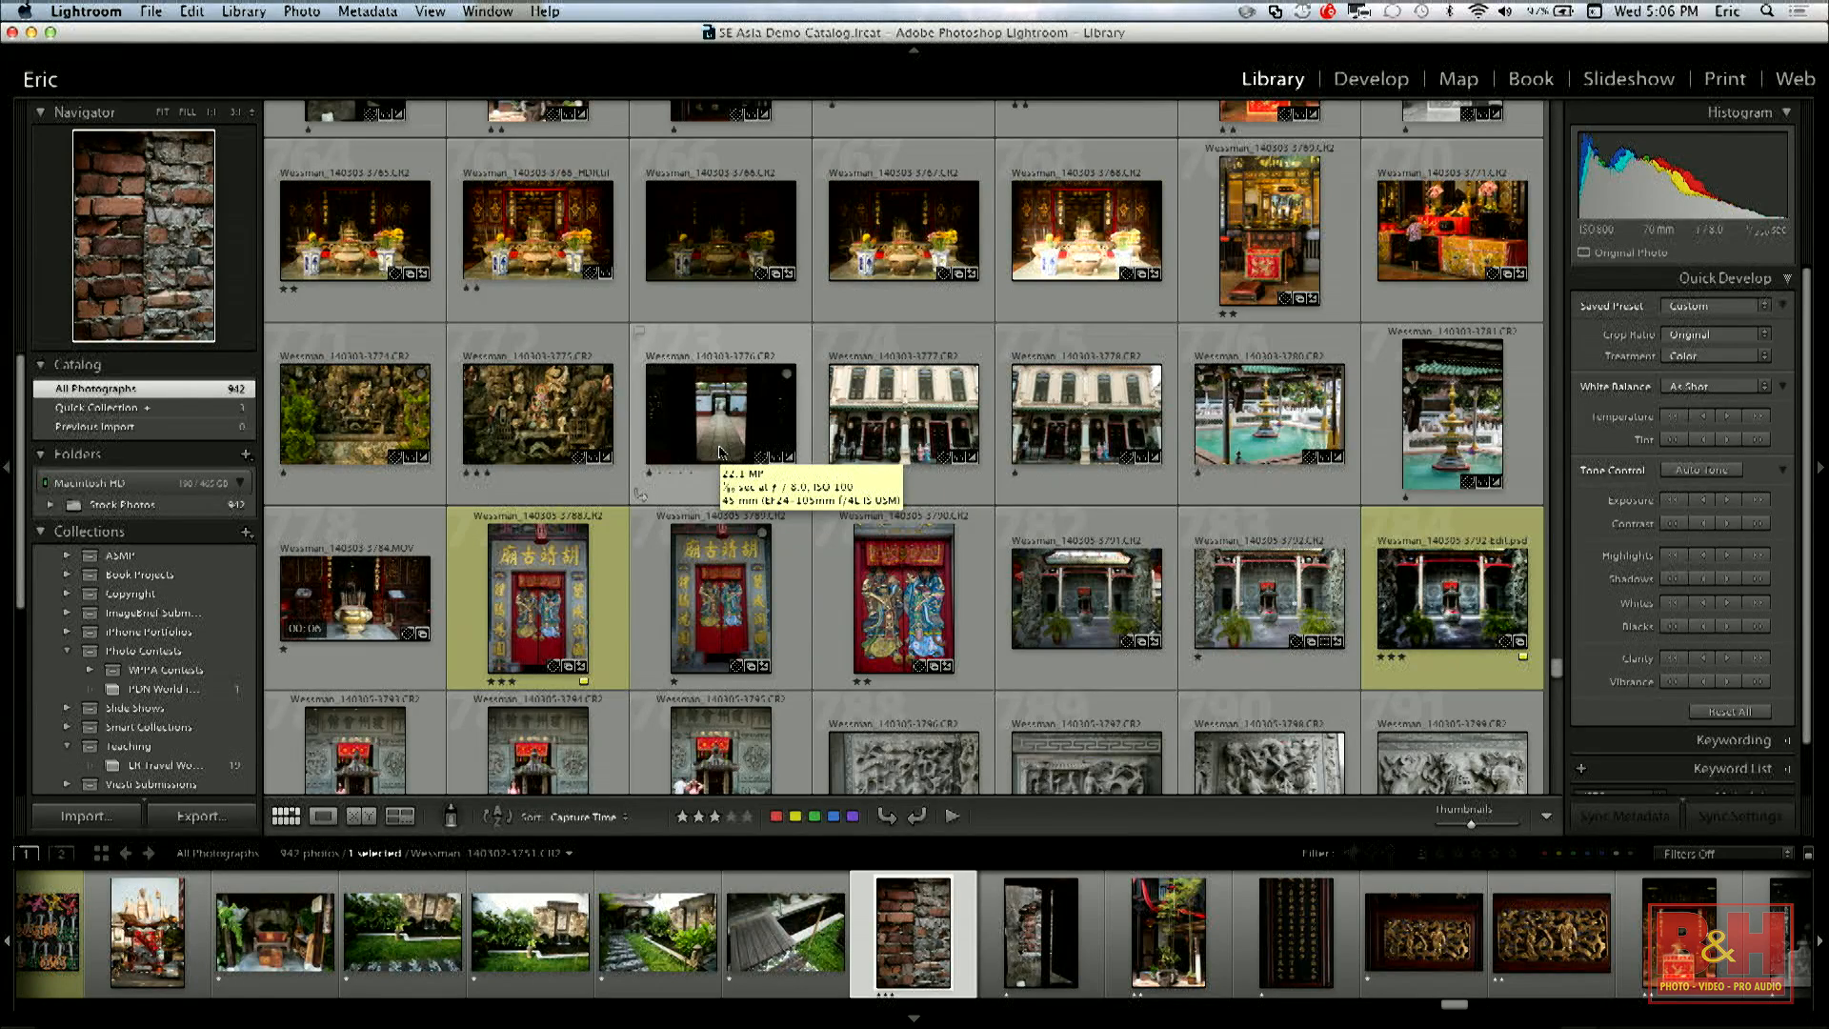
key("e")
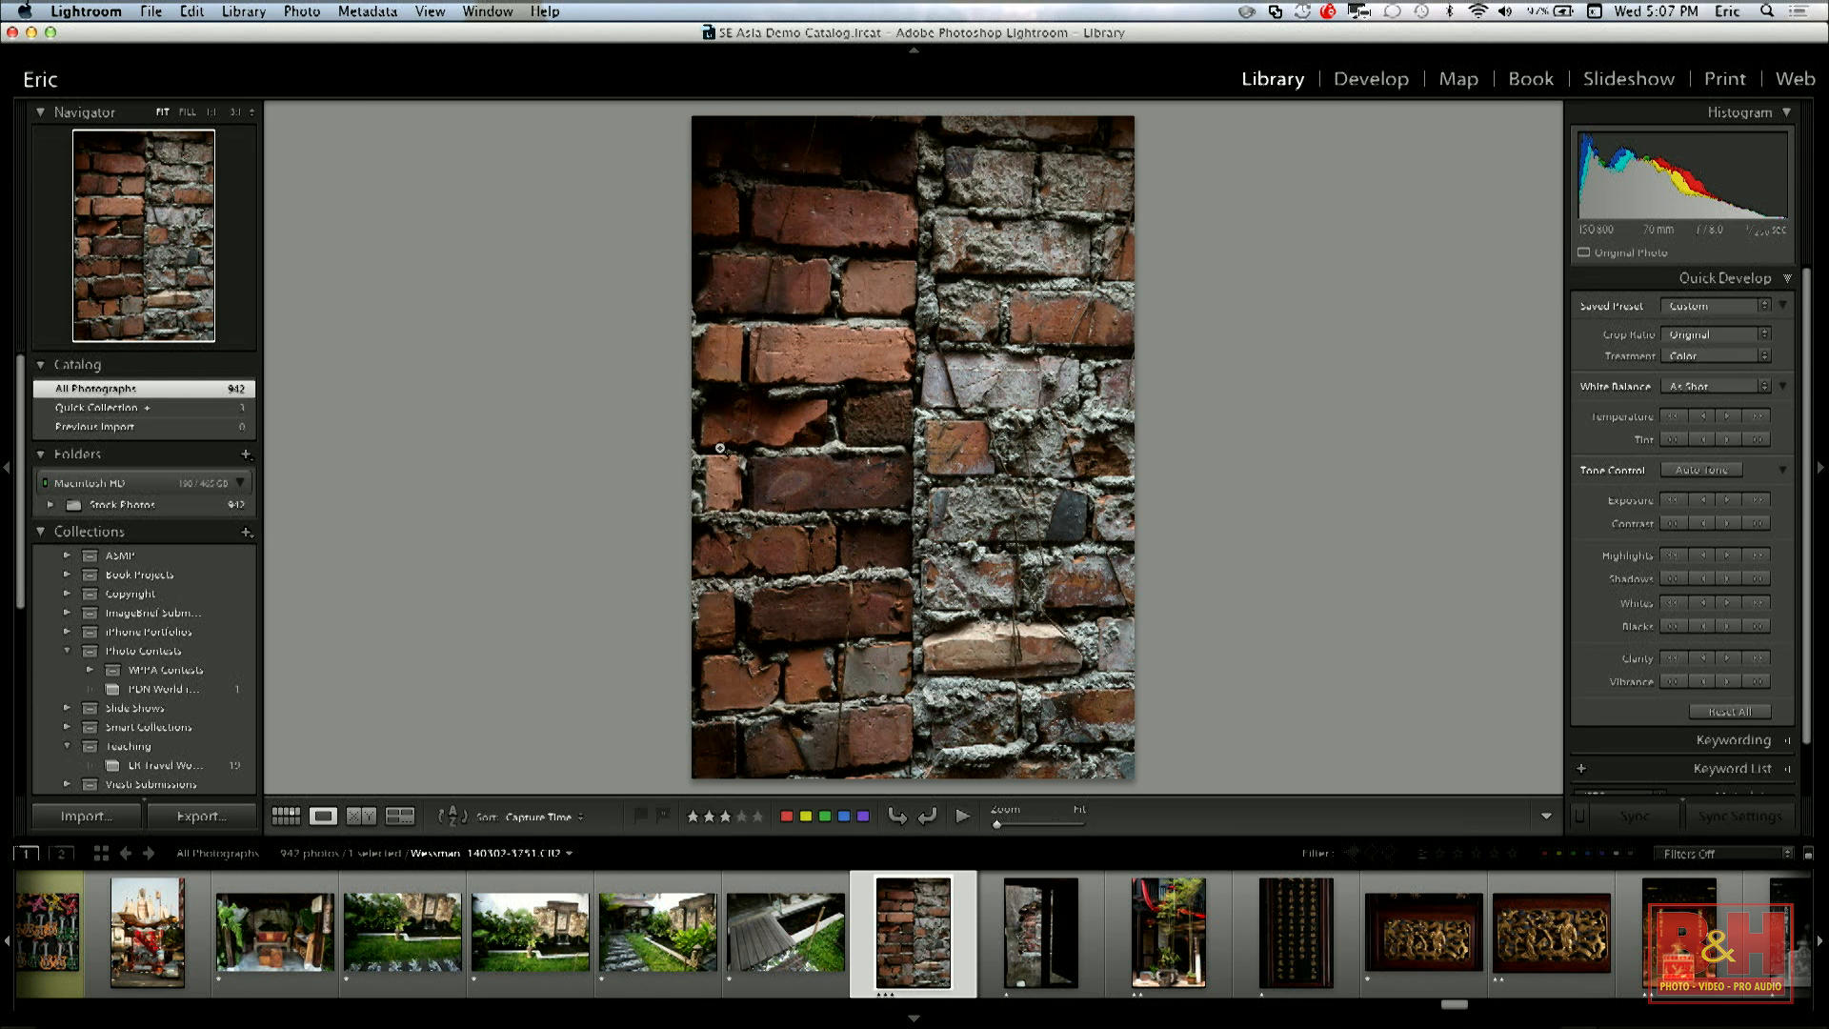
key("Right")
key("Right")
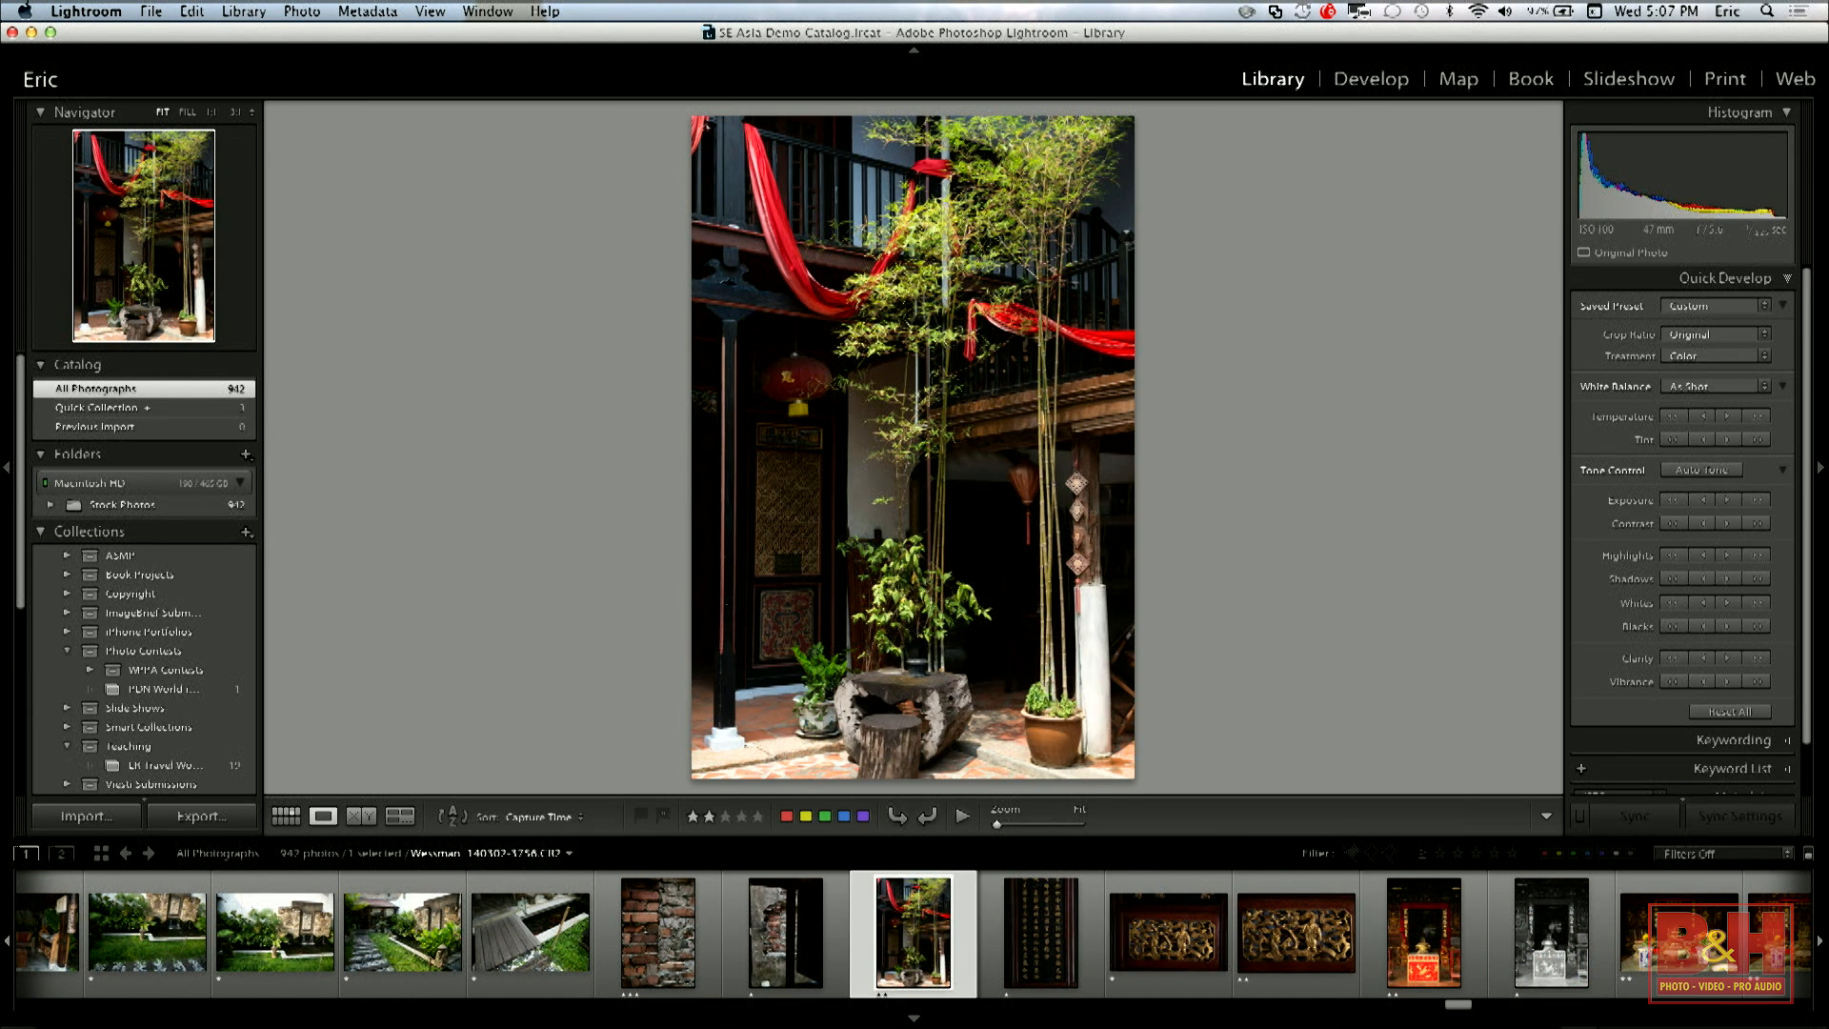
key("Right")
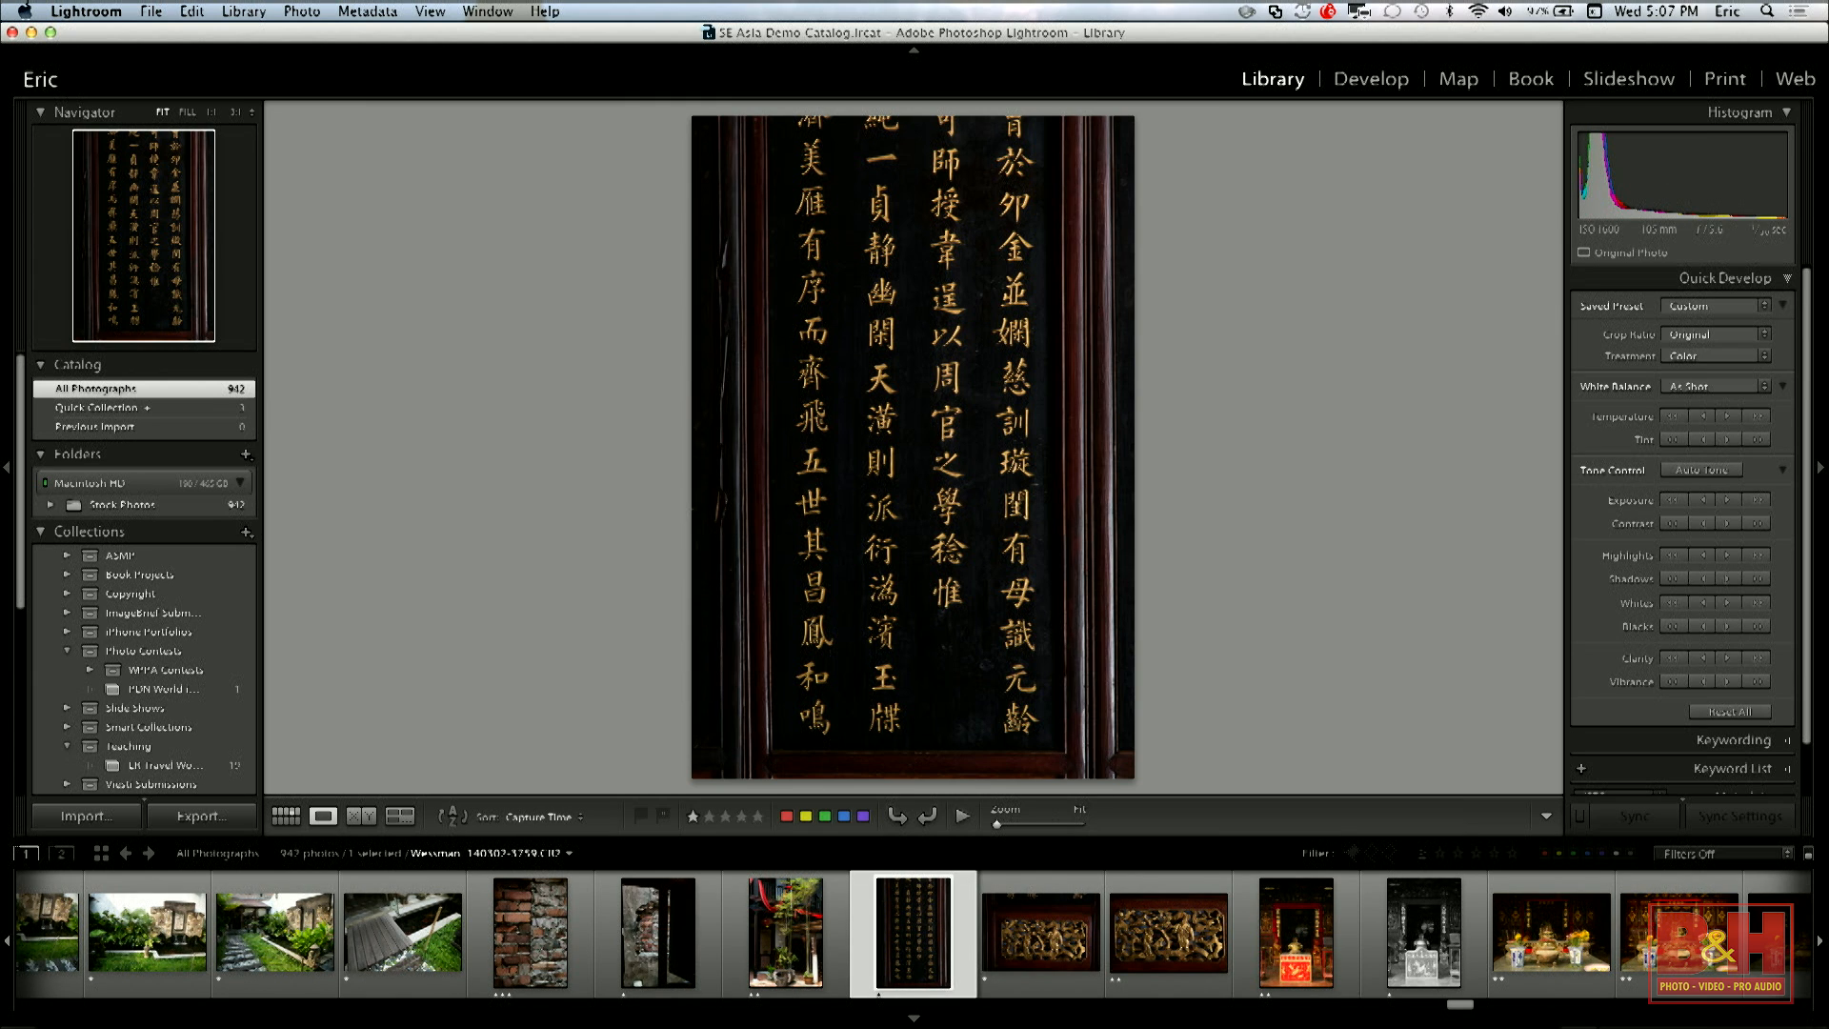
key("Right")
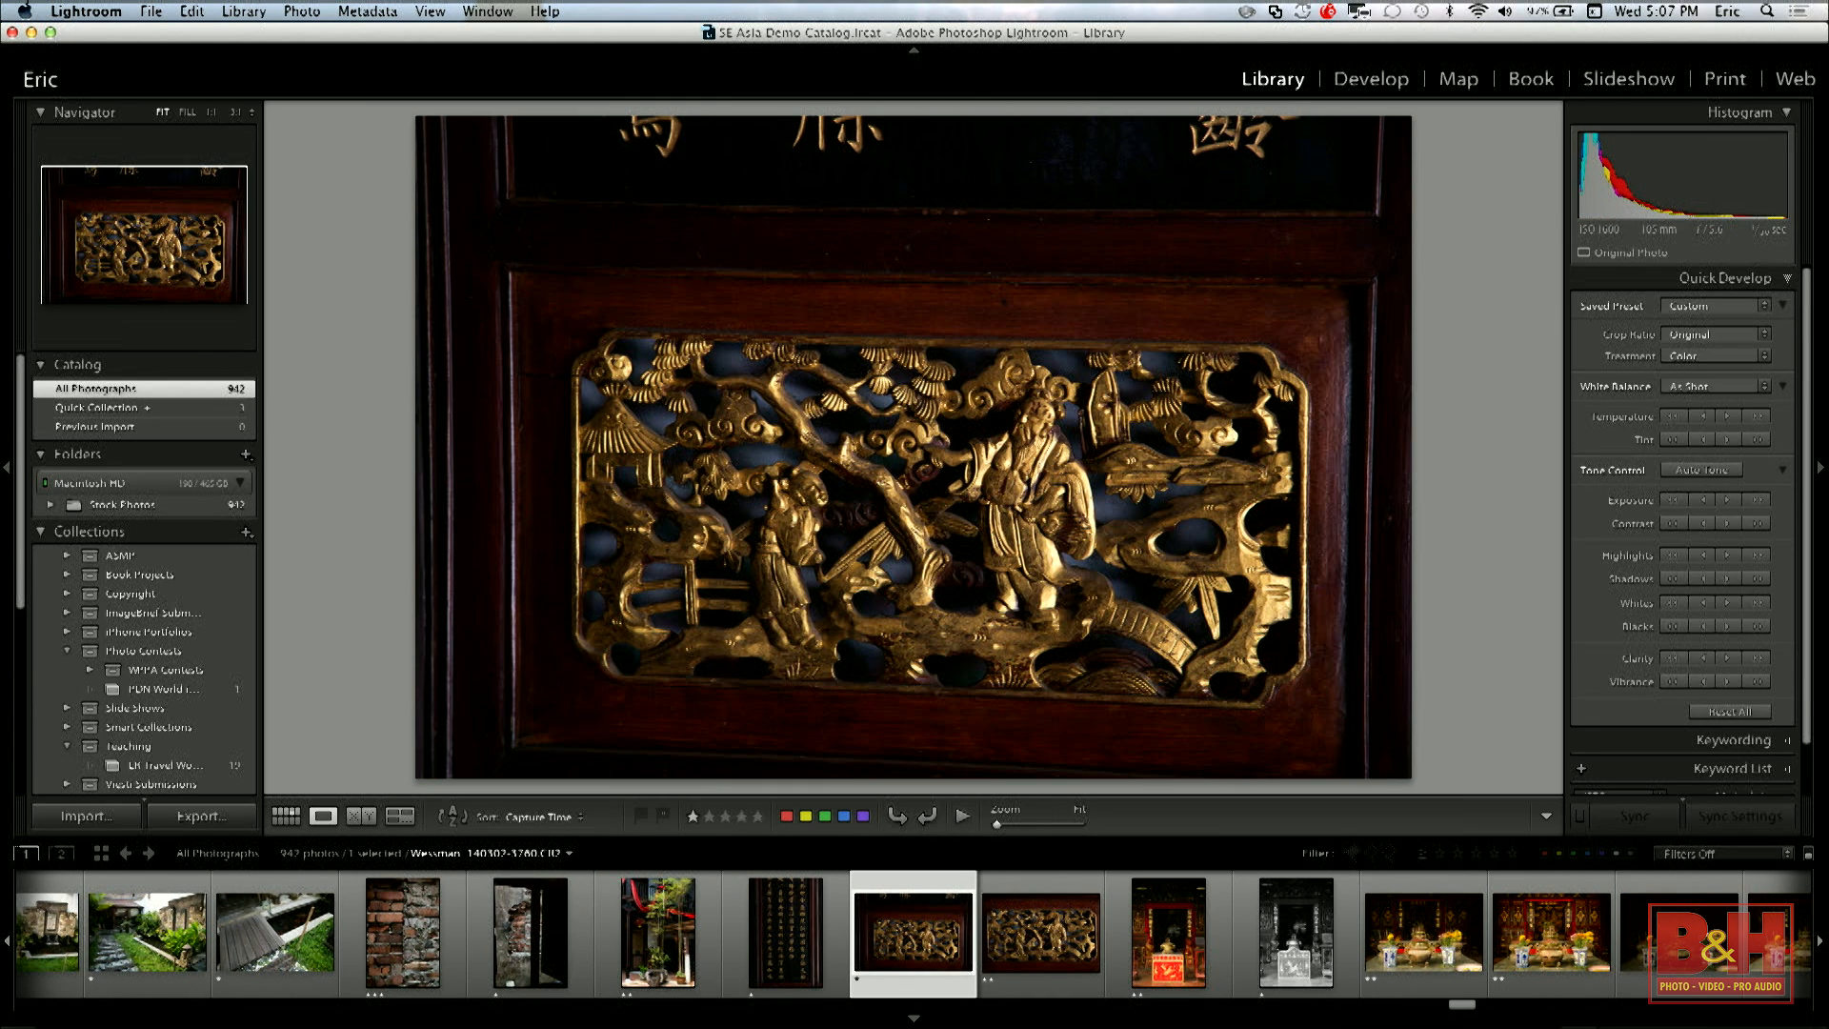
key("b")
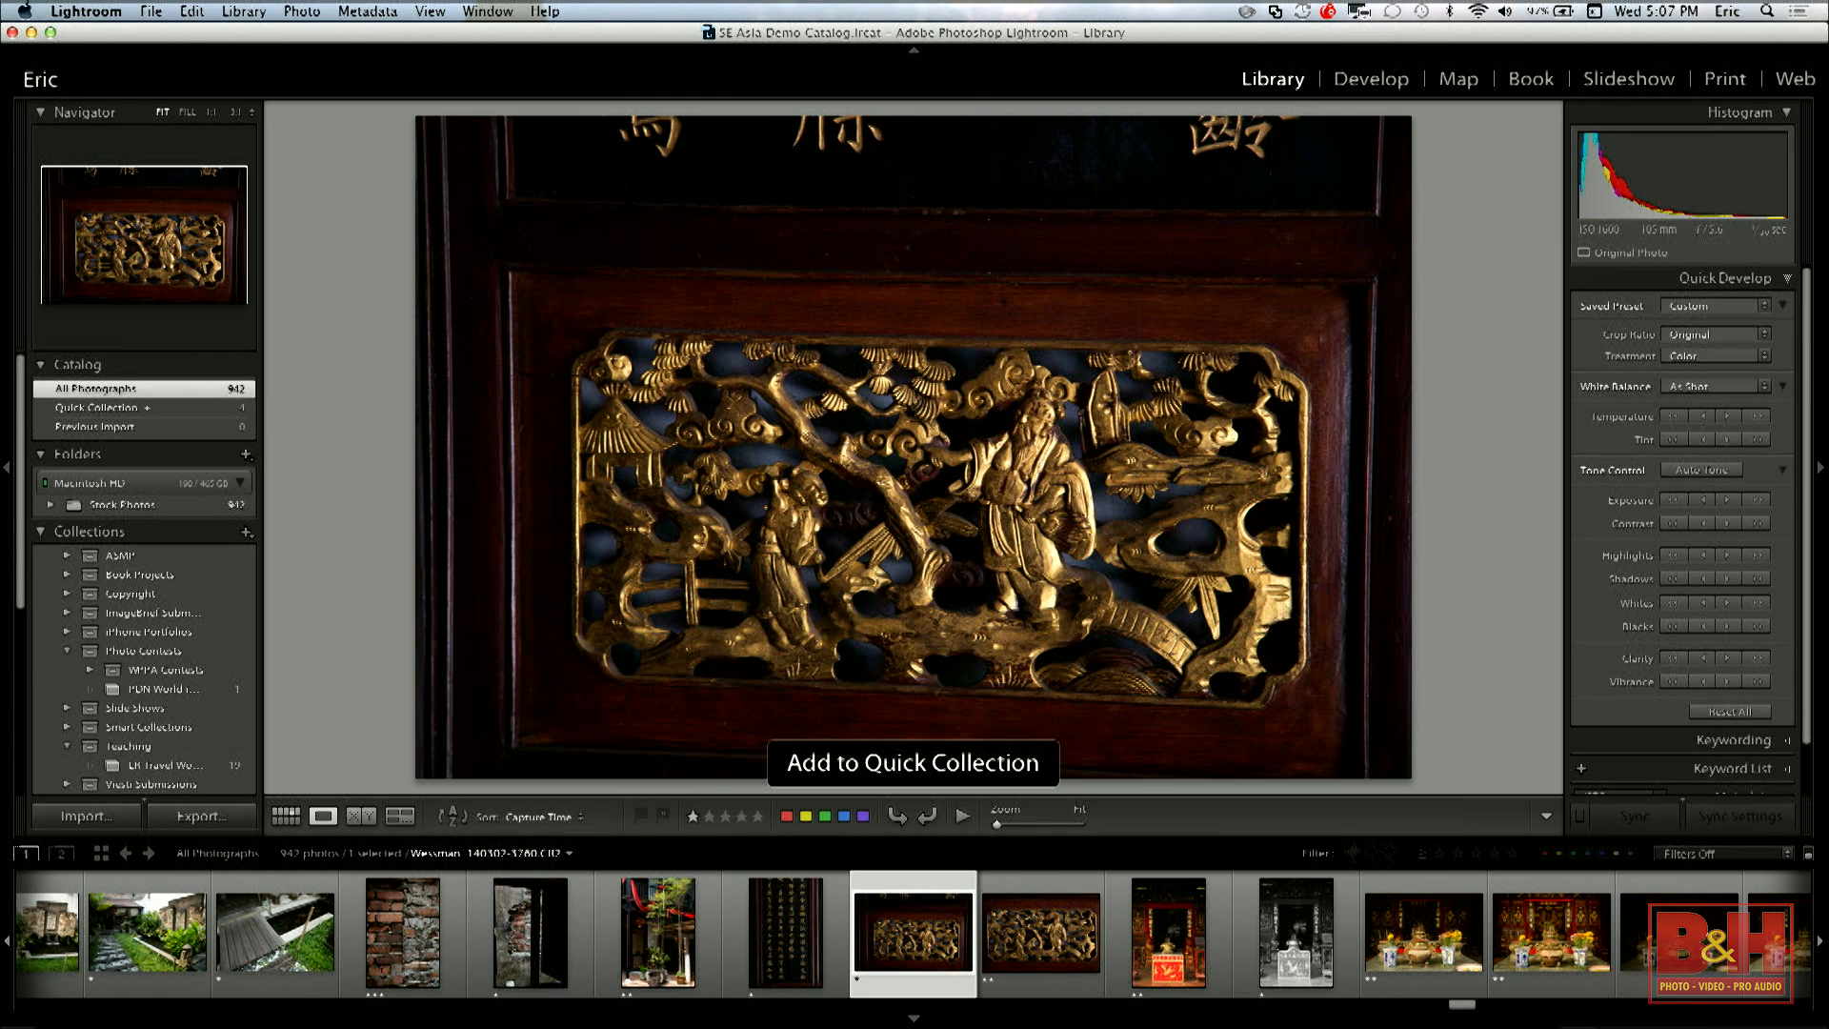
key("Right")
key("b")
key("Right")
key("b")
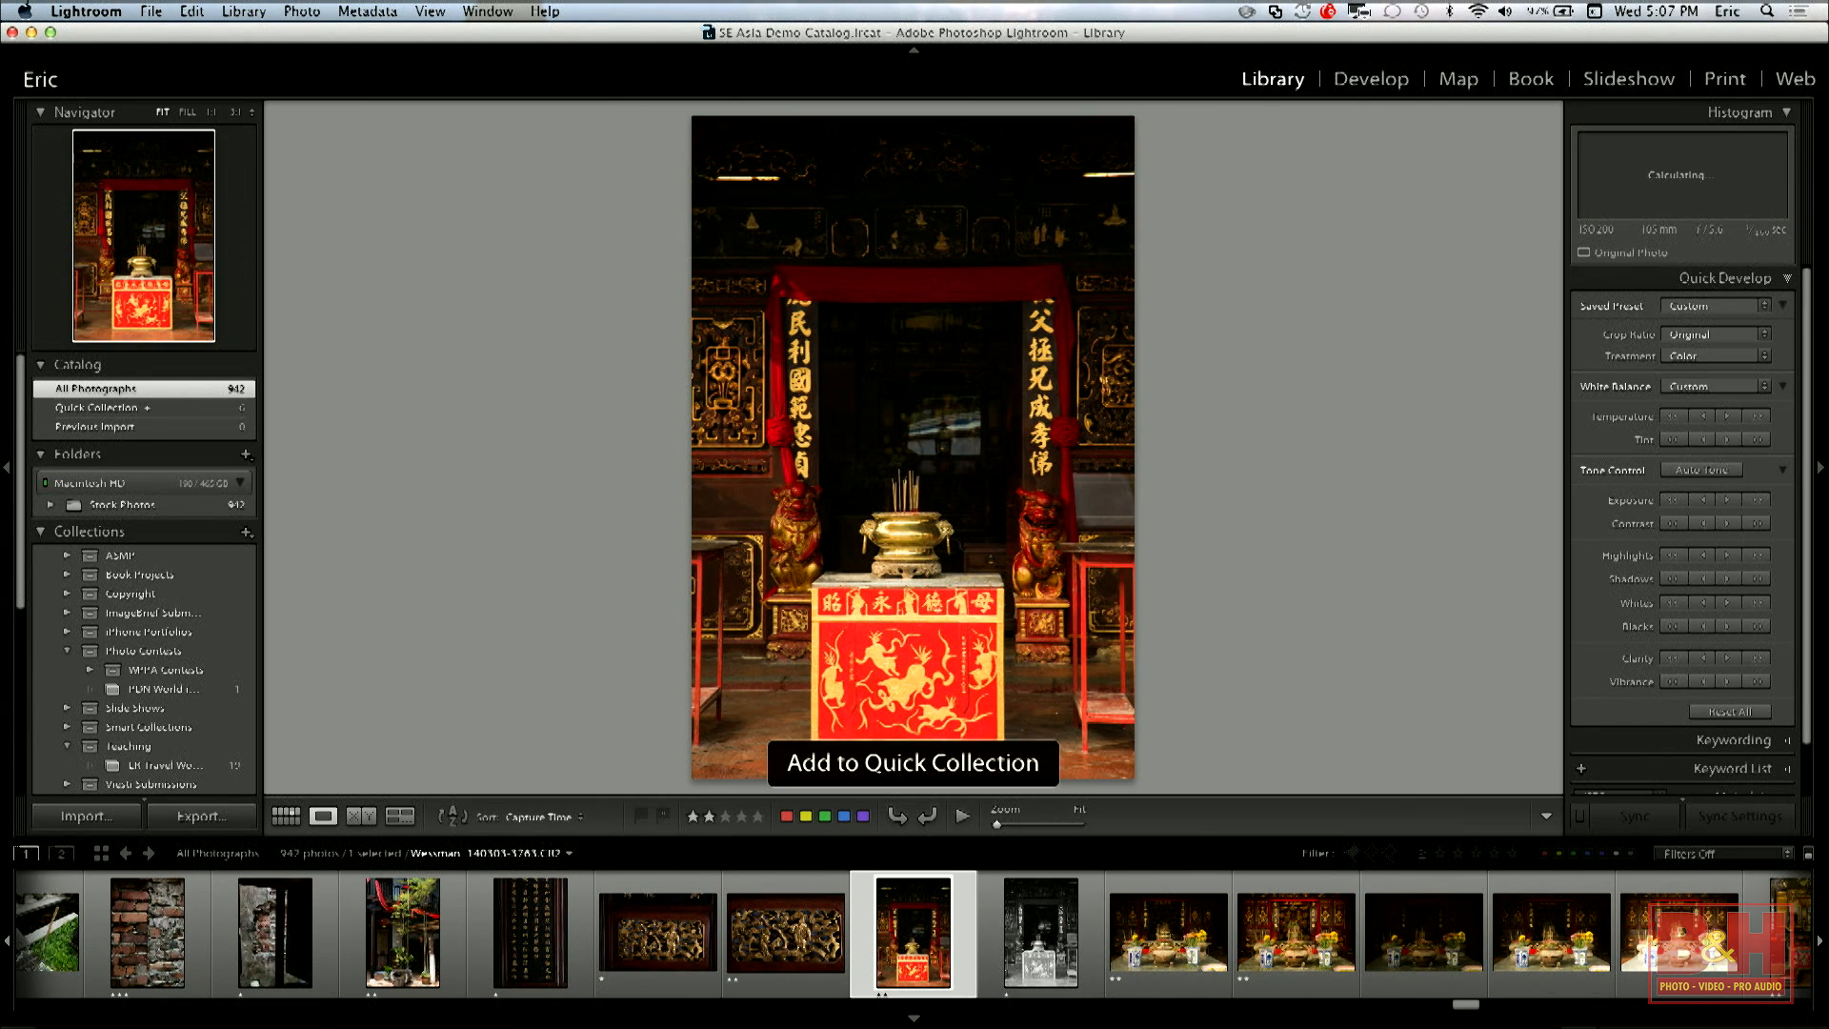
key("Right")
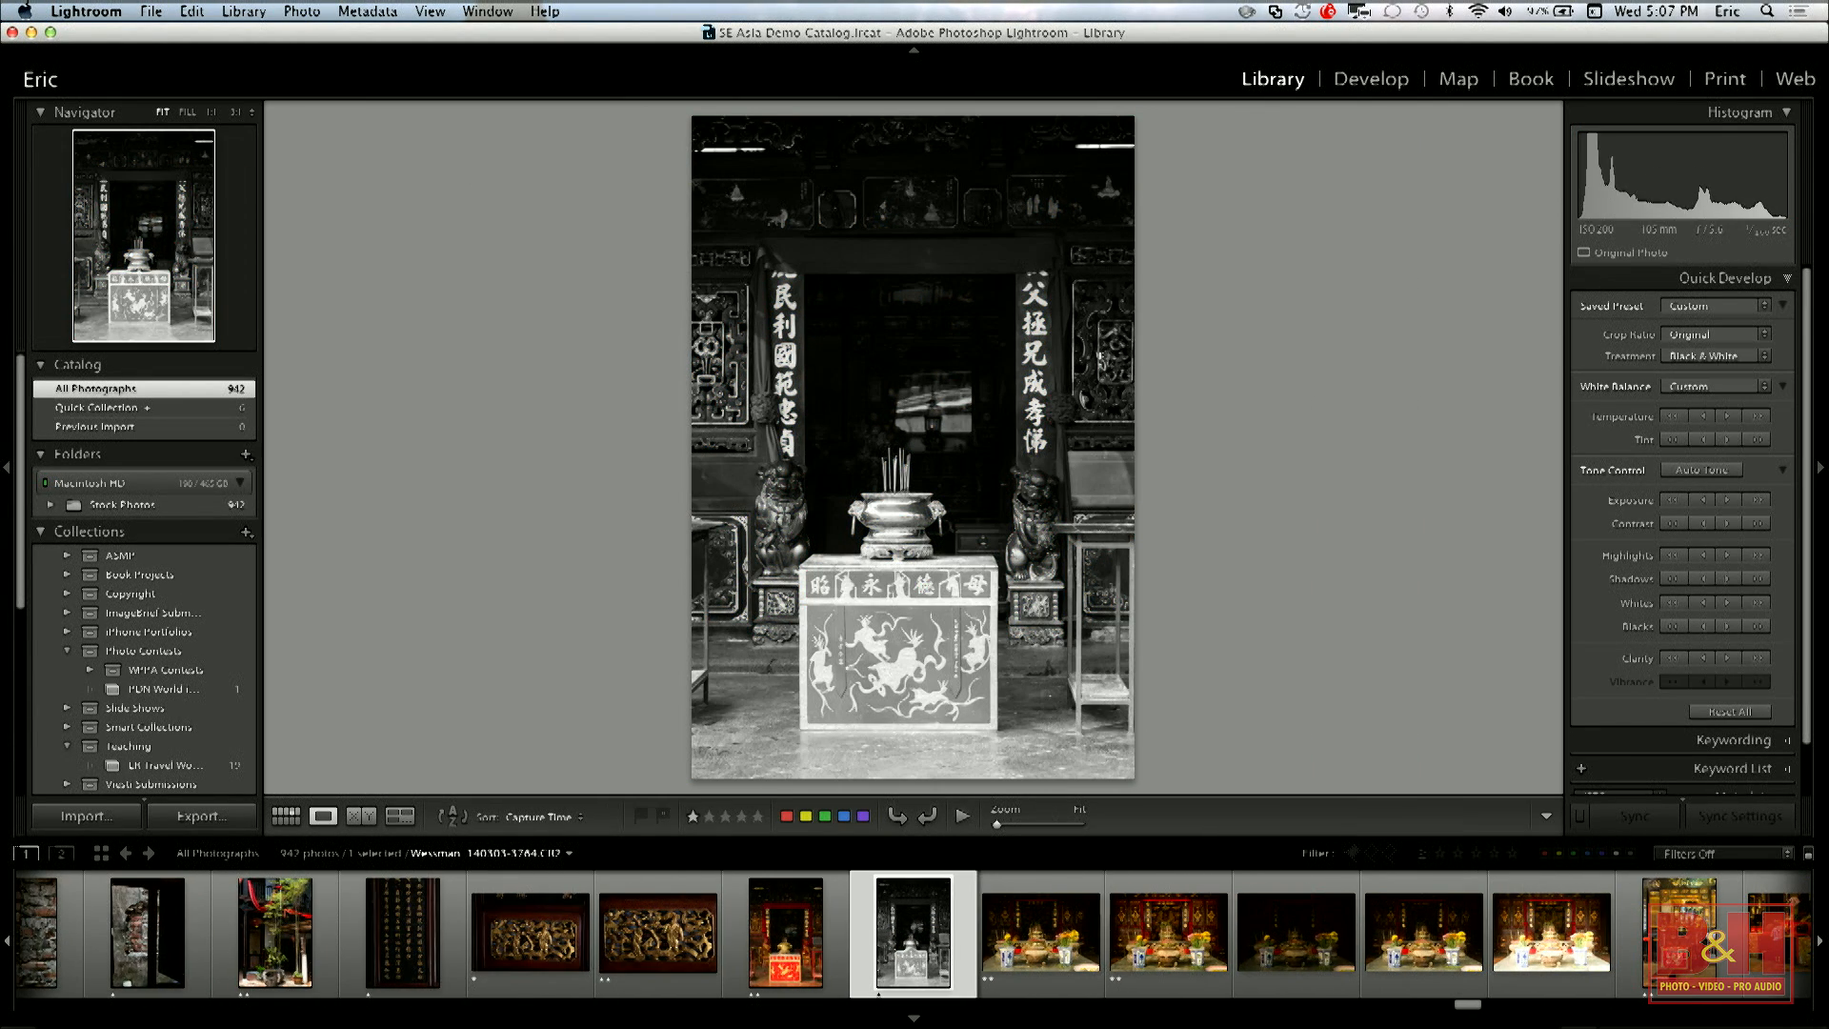
Open the Quick Collection in Grid view with all its photos selected and start creating a new collection from them.
left_click(177, 409)
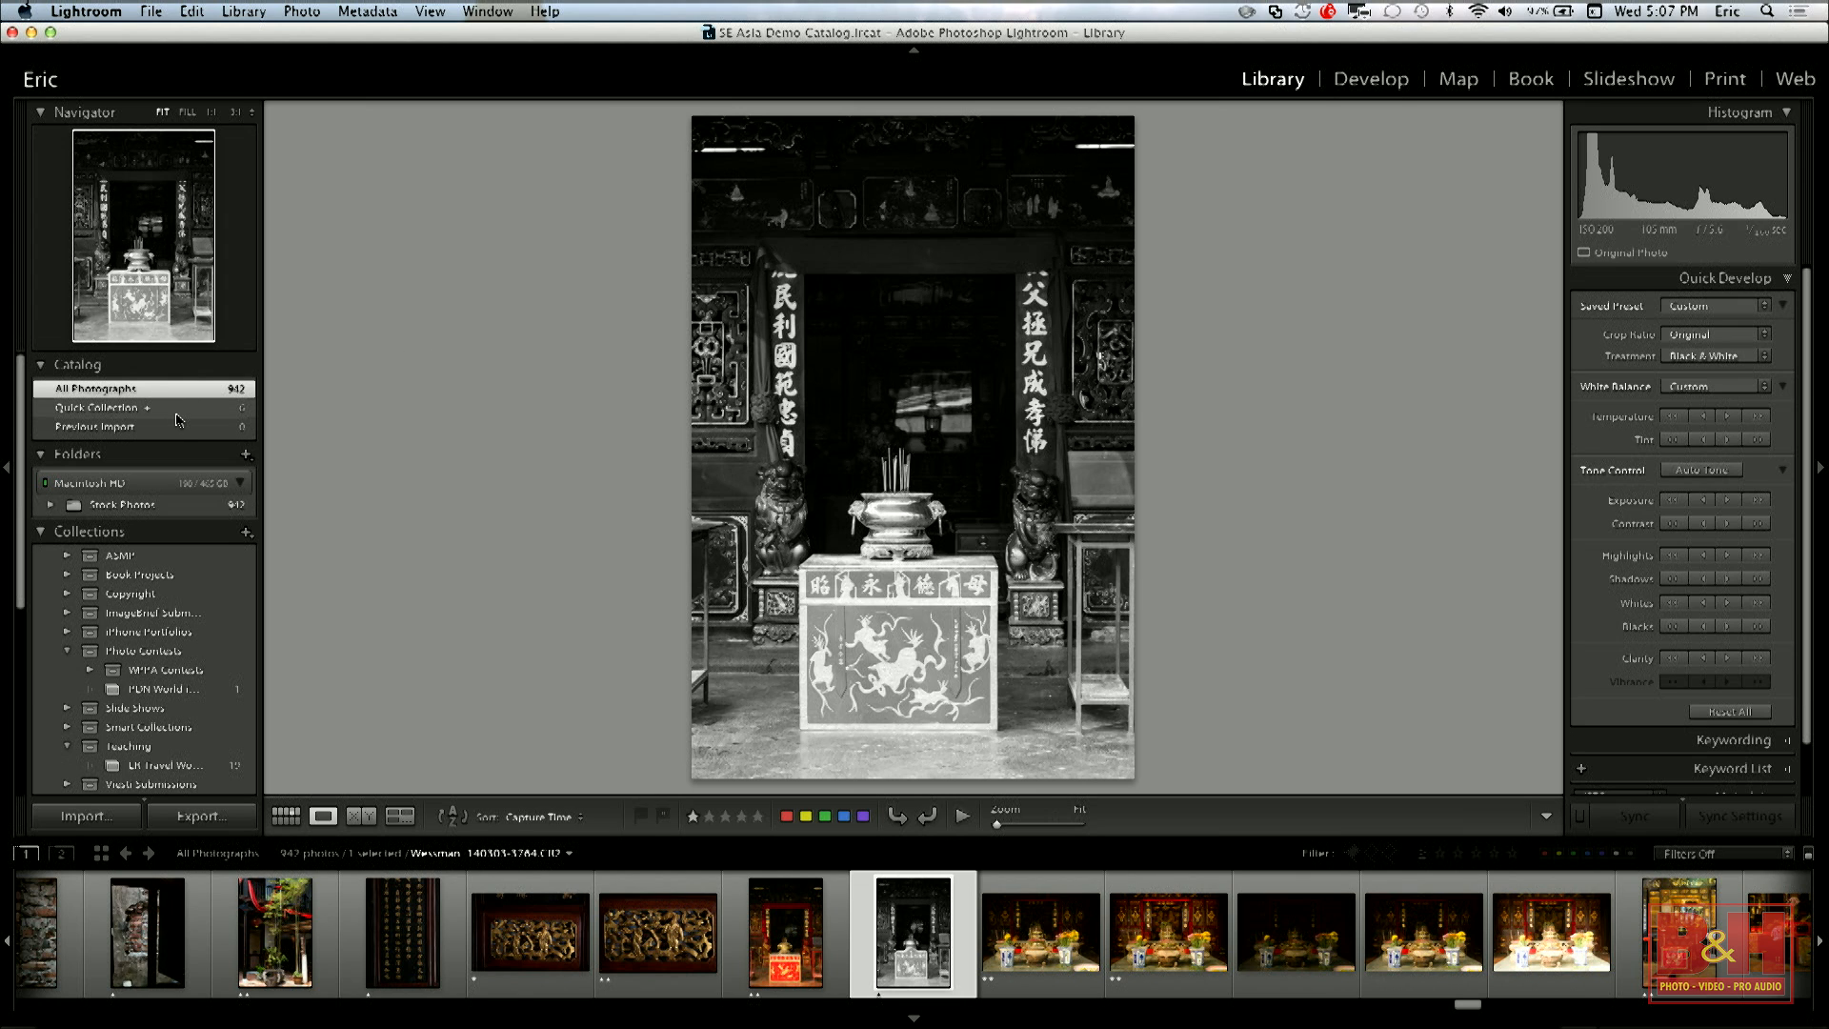
key("g")
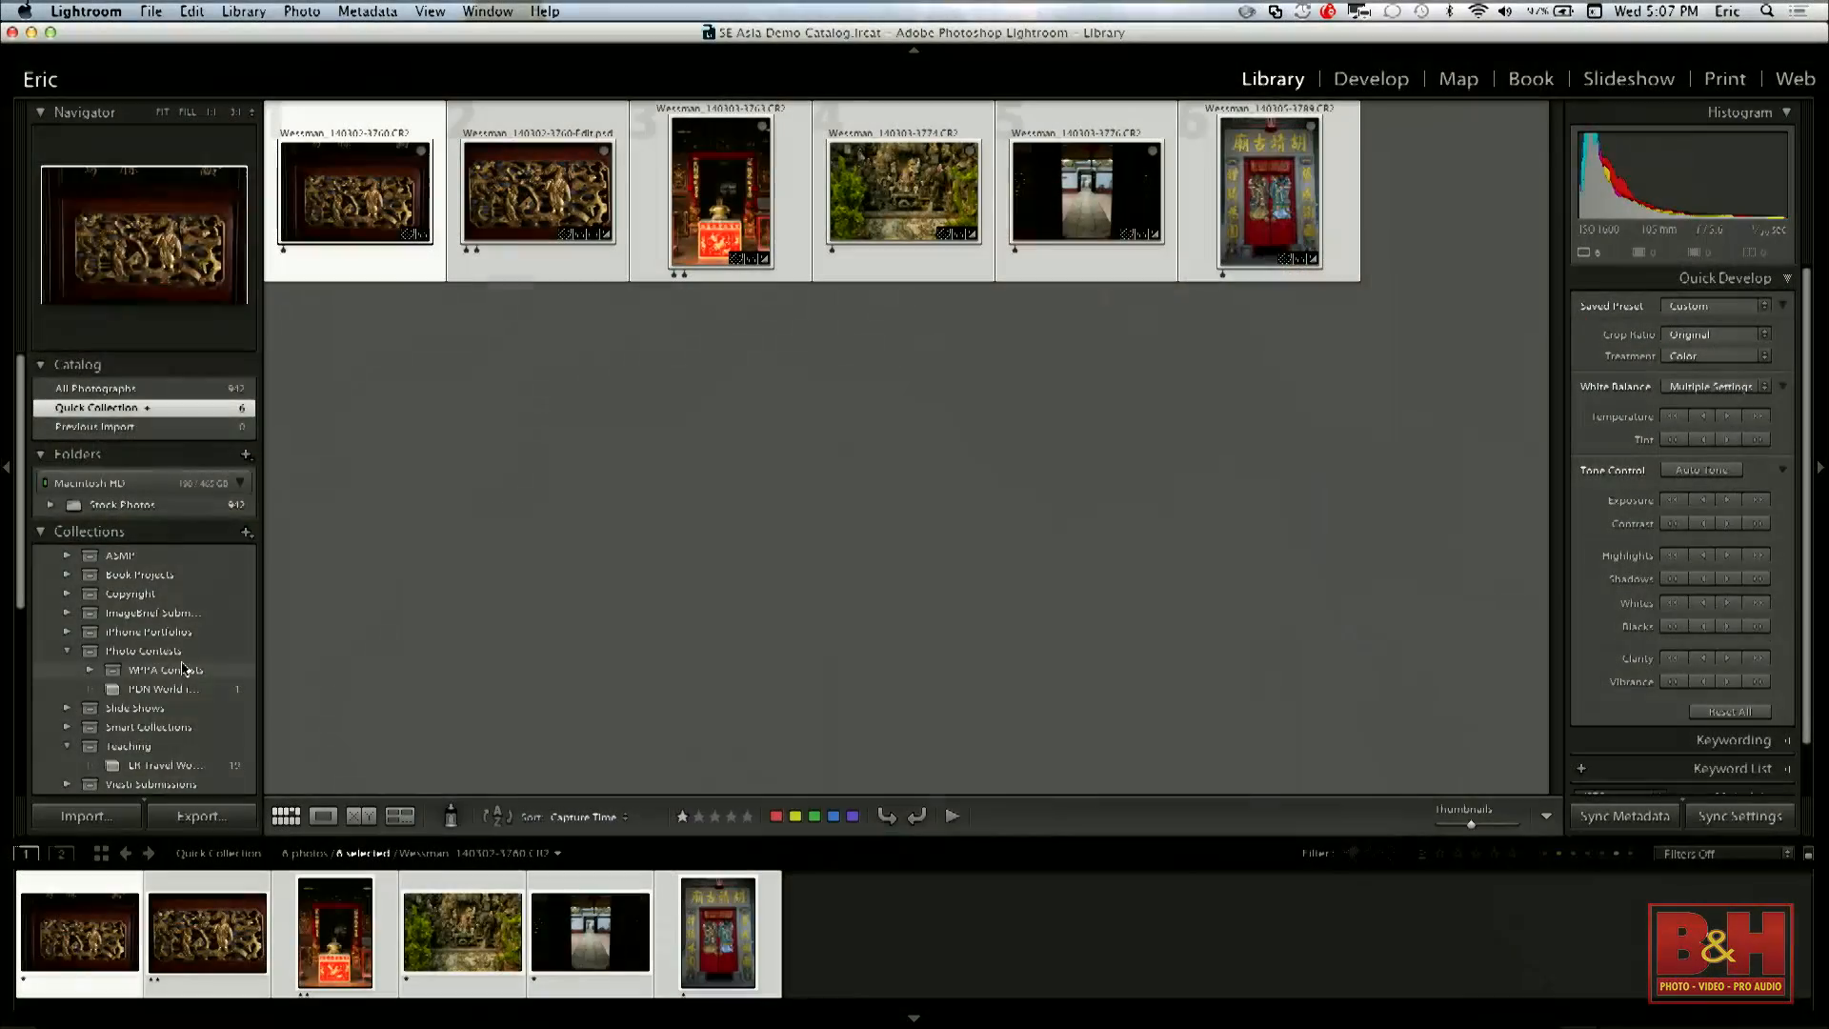
scroll(195, 429, "down", 3)
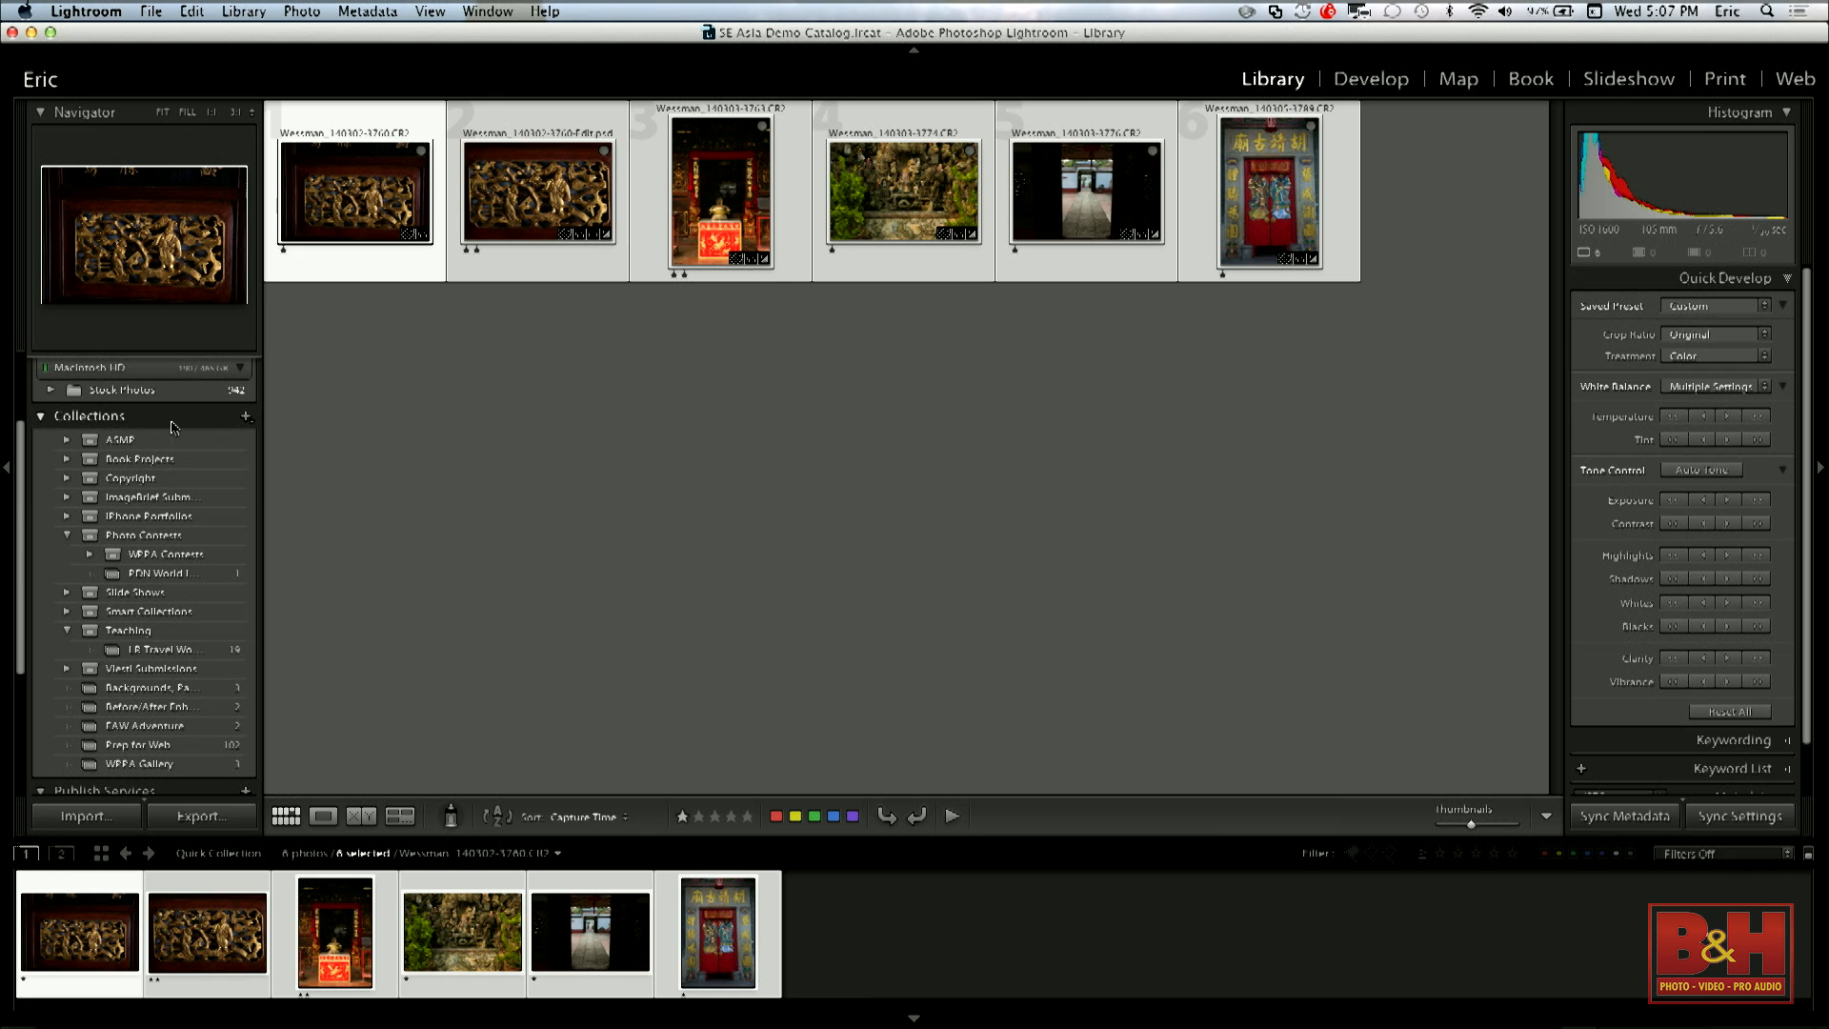
left_click(245, 419)
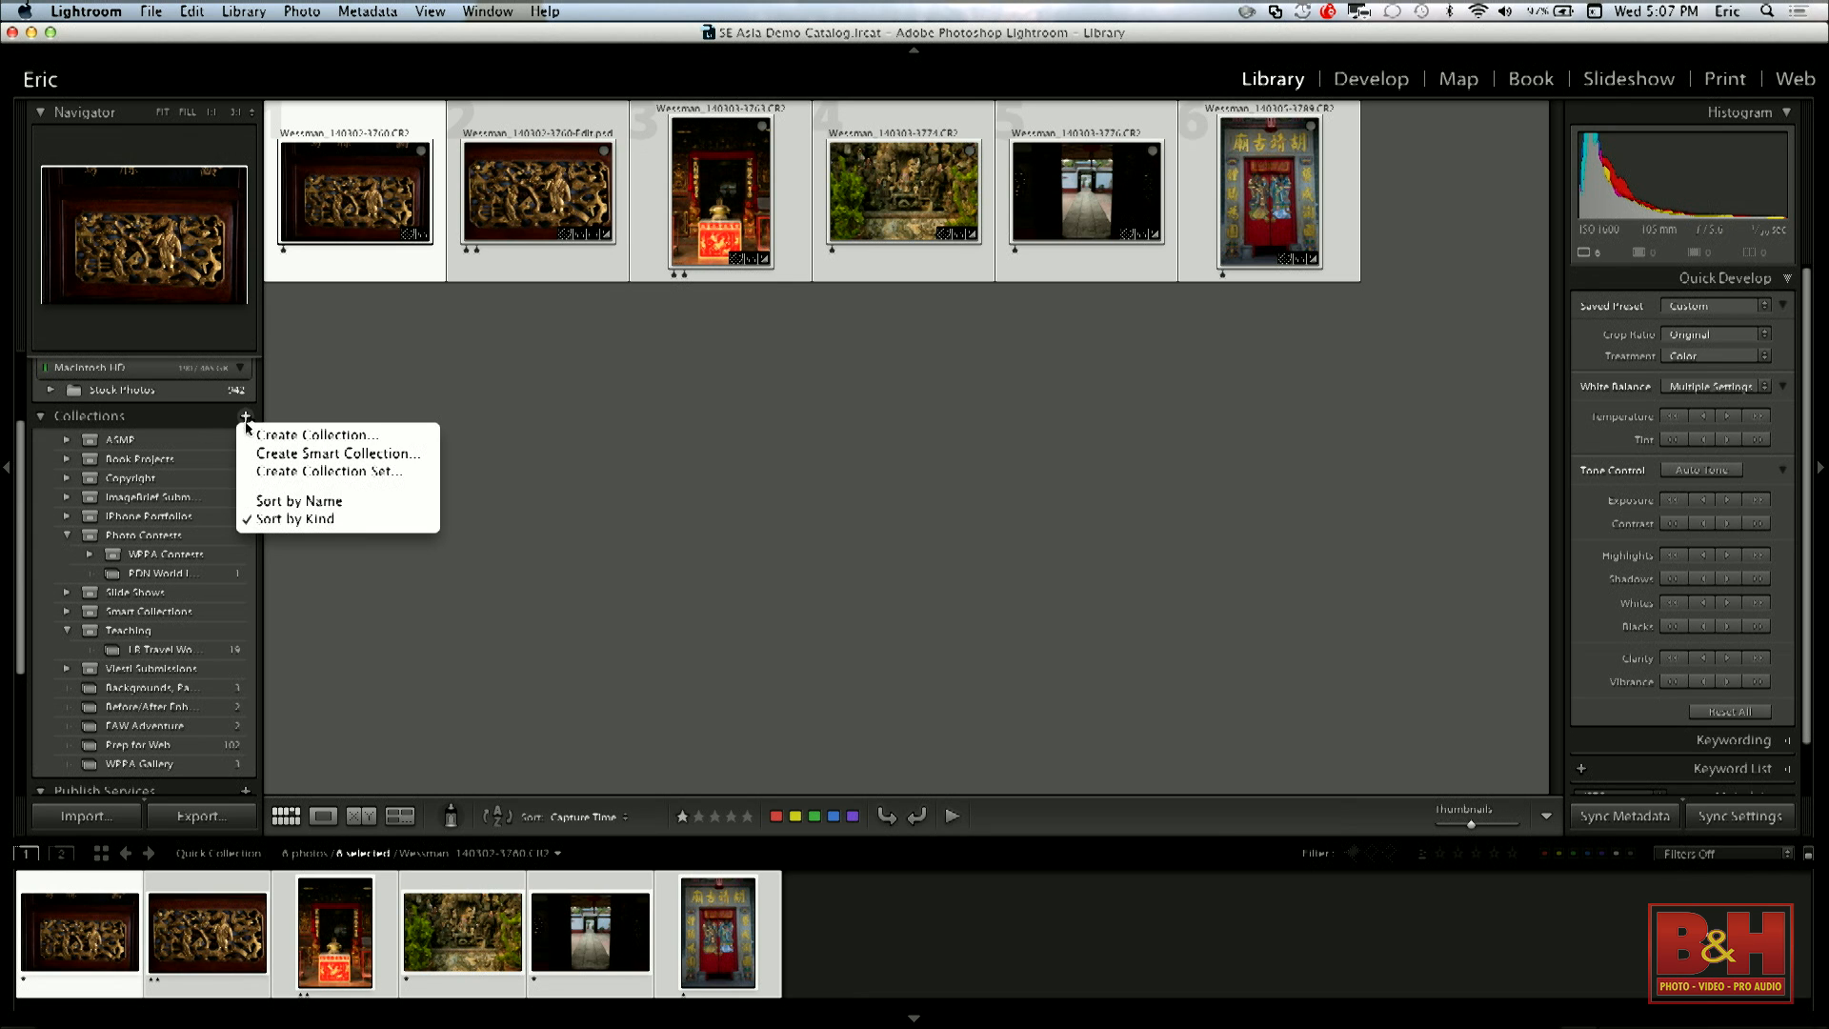
left_click(265, 435)
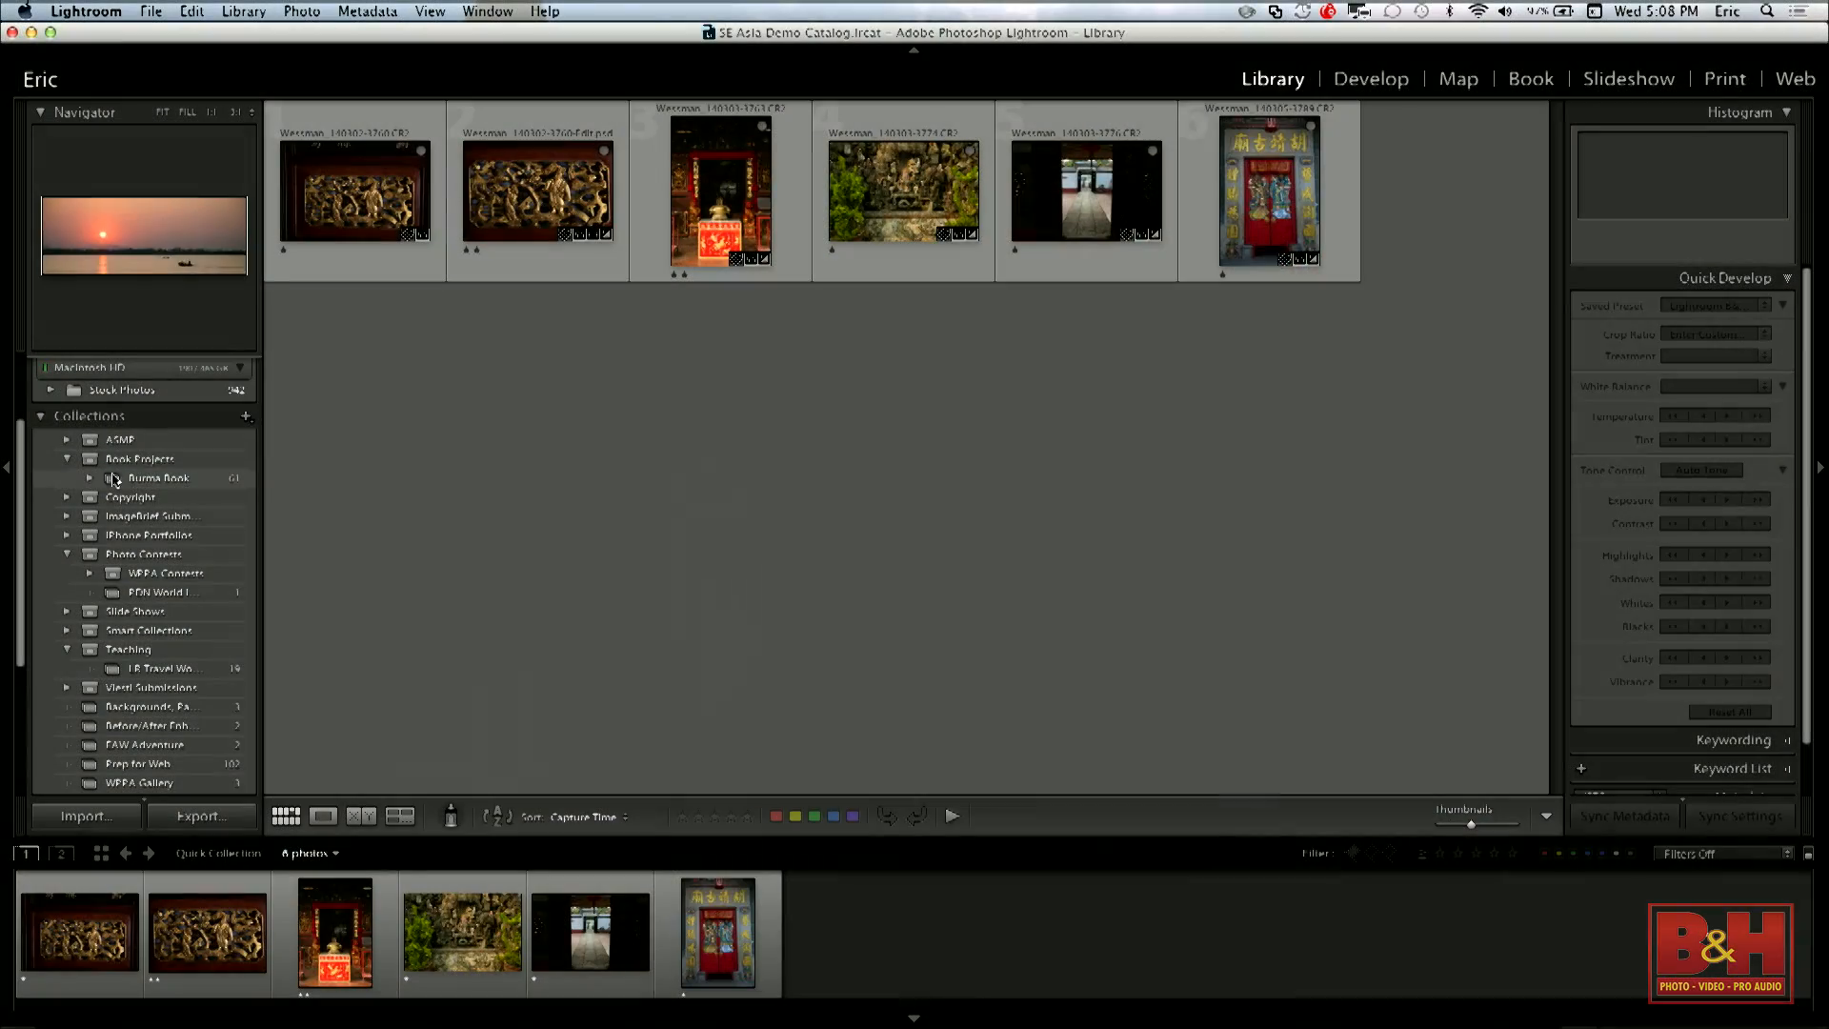
Set the Burma Book collection as the target collection and go back to All Photographs.
left_click(116, 479)
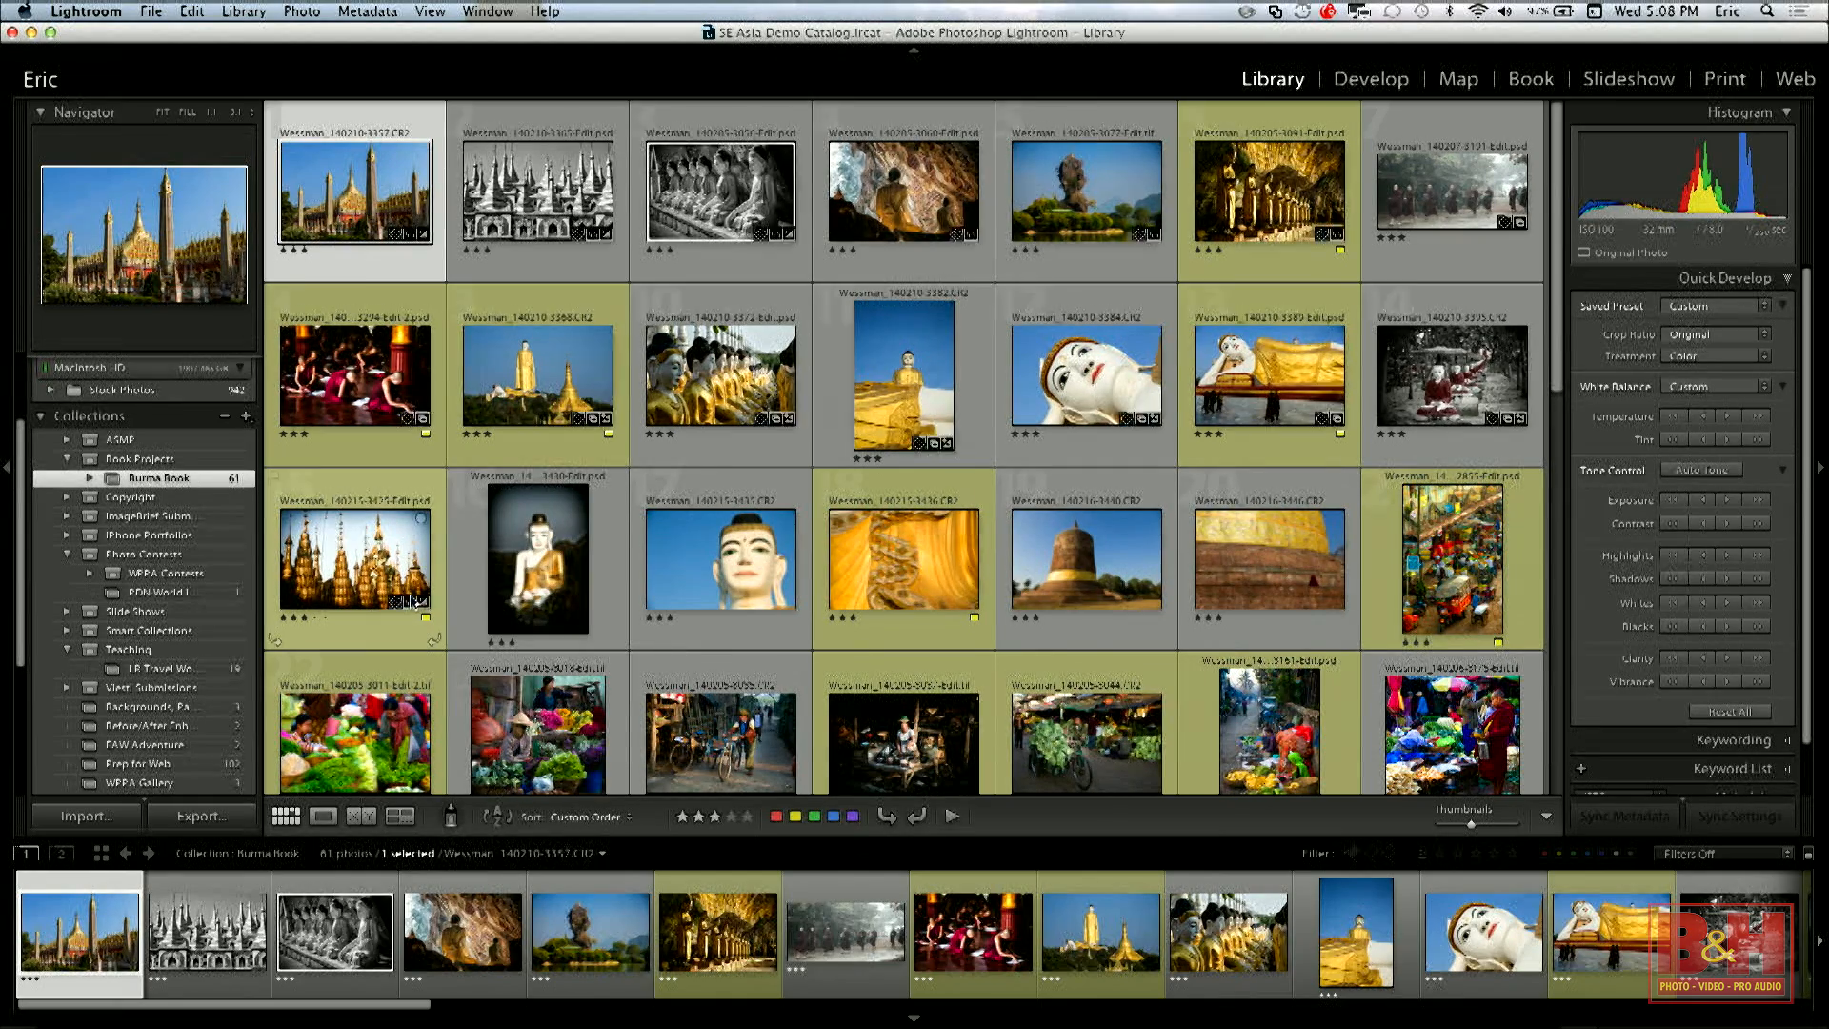
scroll(211, 550, "up", 5)
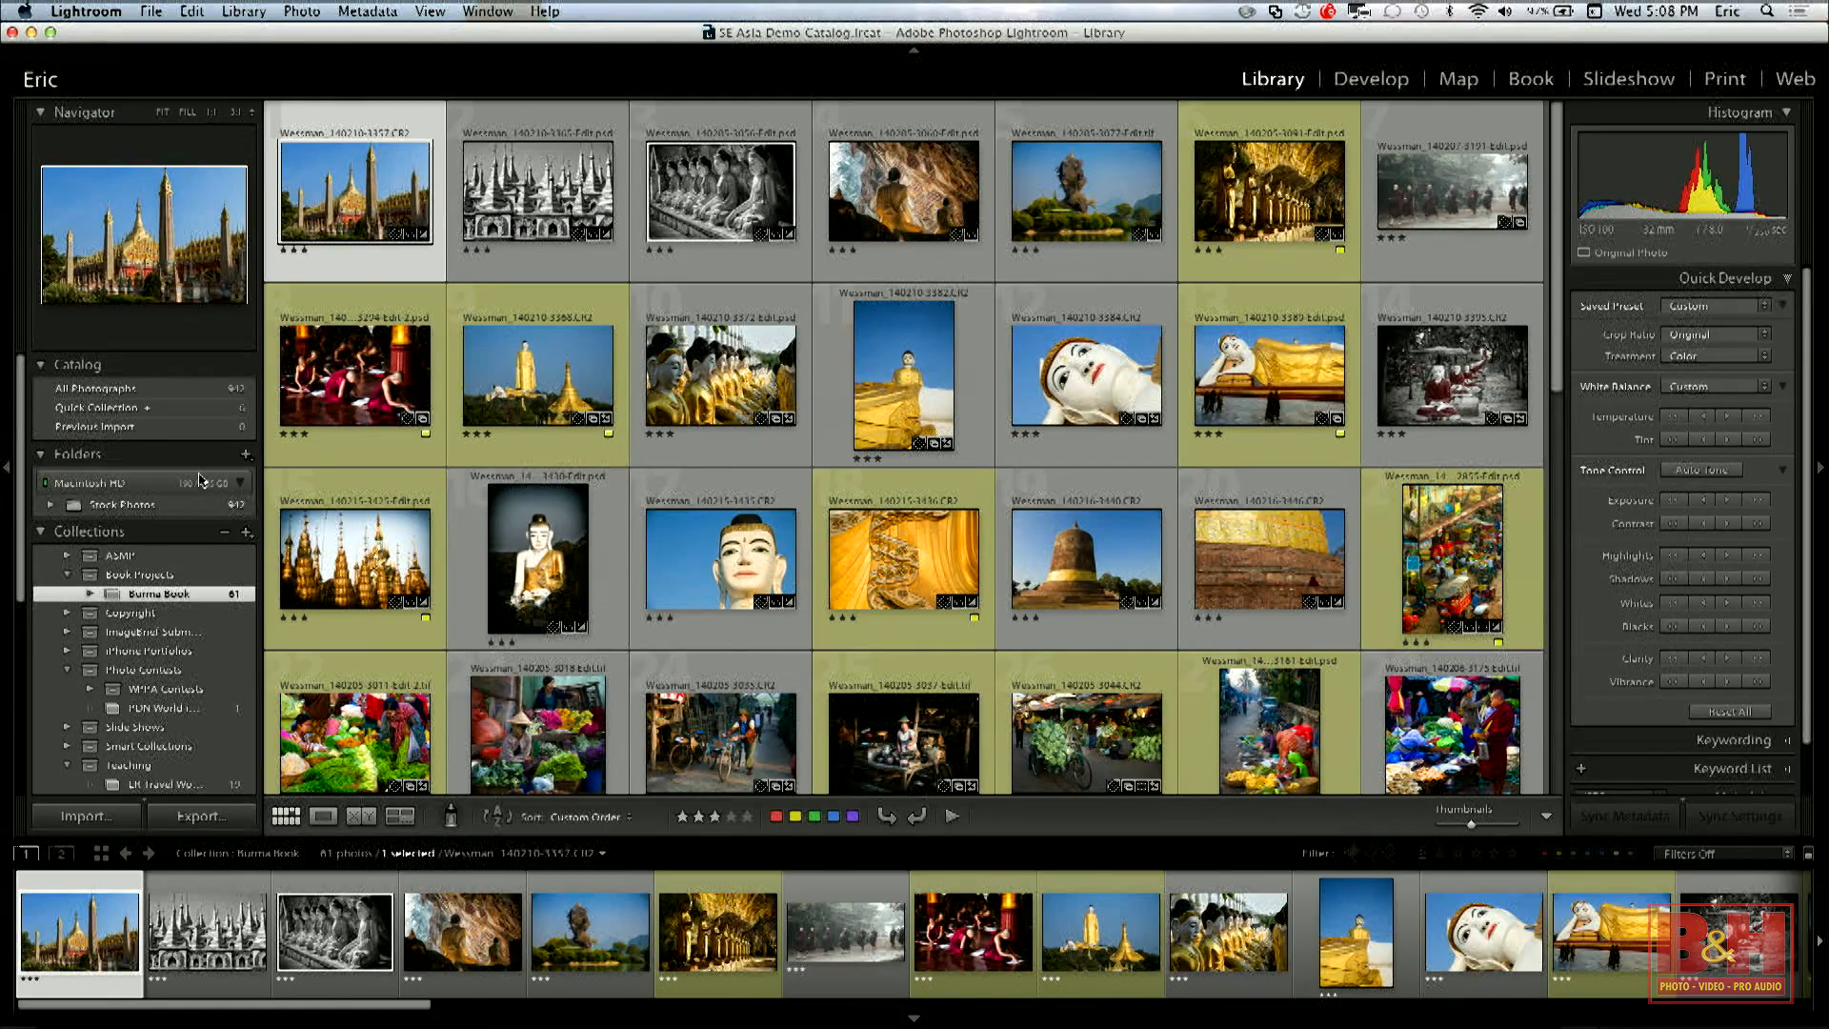
right_click(211, 598)
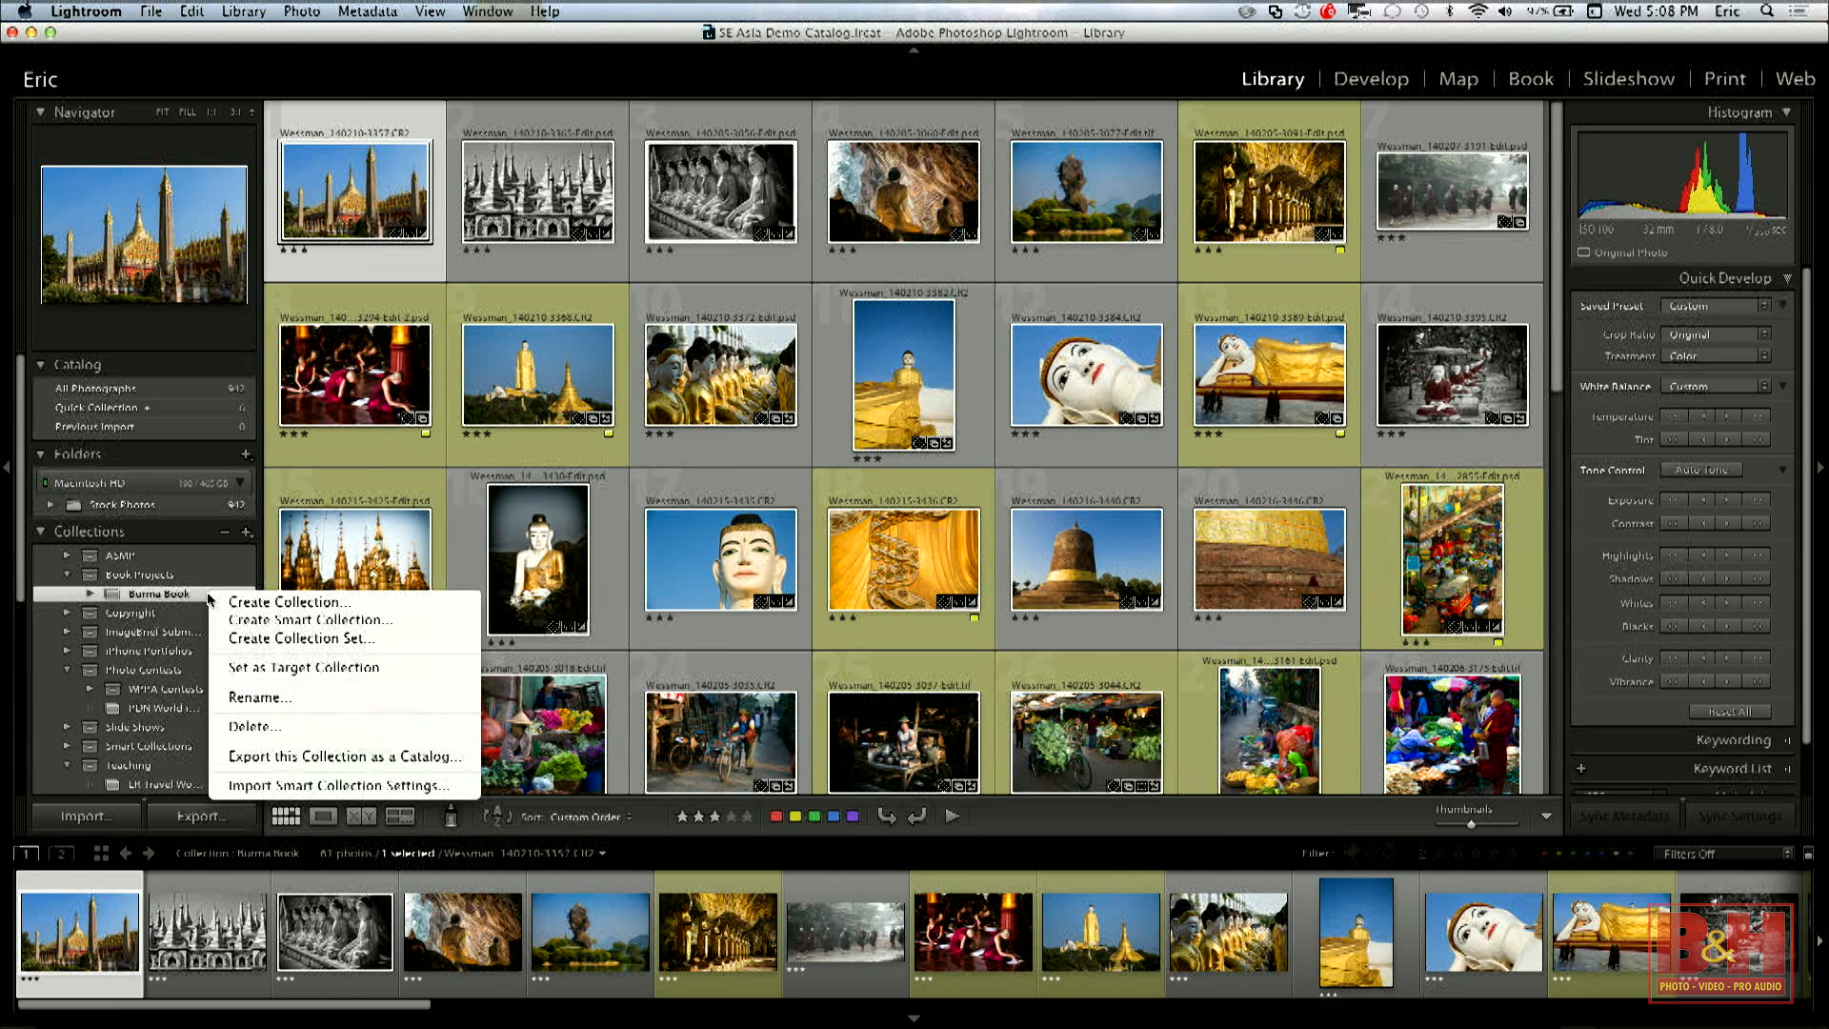
left_click(238, 667)
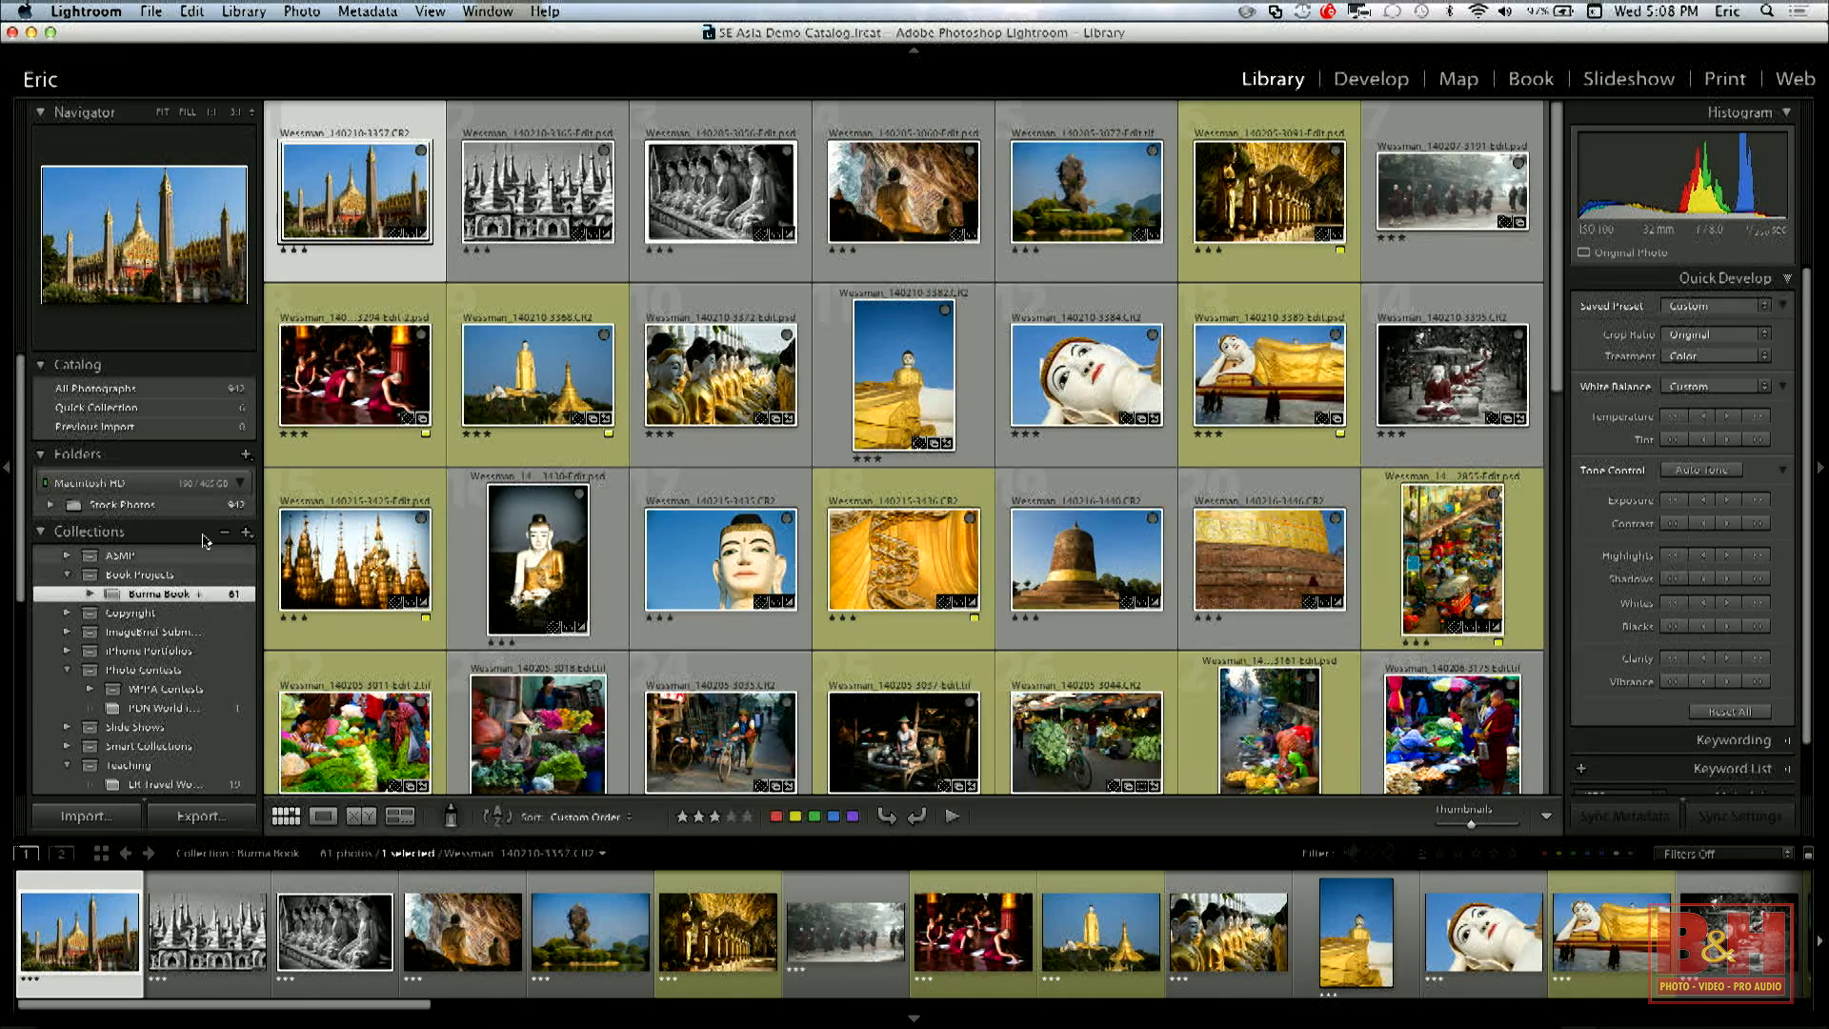
left_click(170, 398)
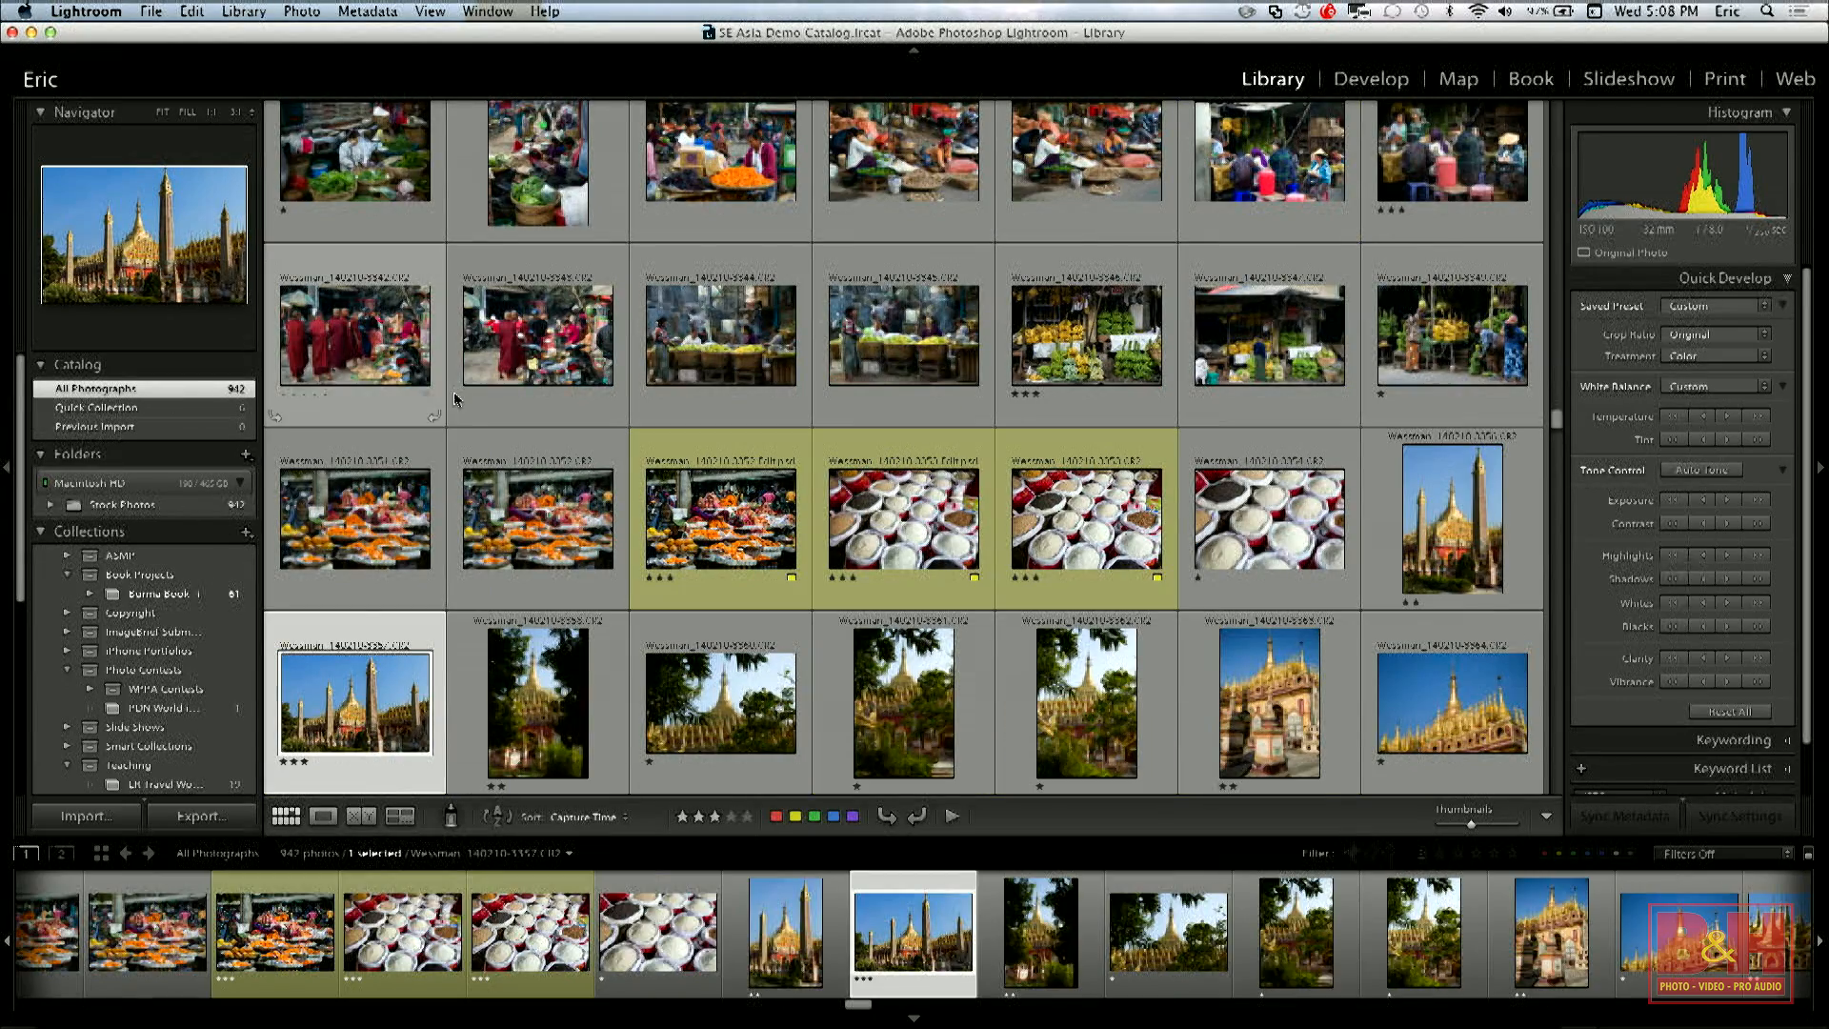
Go through the publish services to the Zenfolio galleries and open the Travel > Asia gallery.
left_click(350, 328)
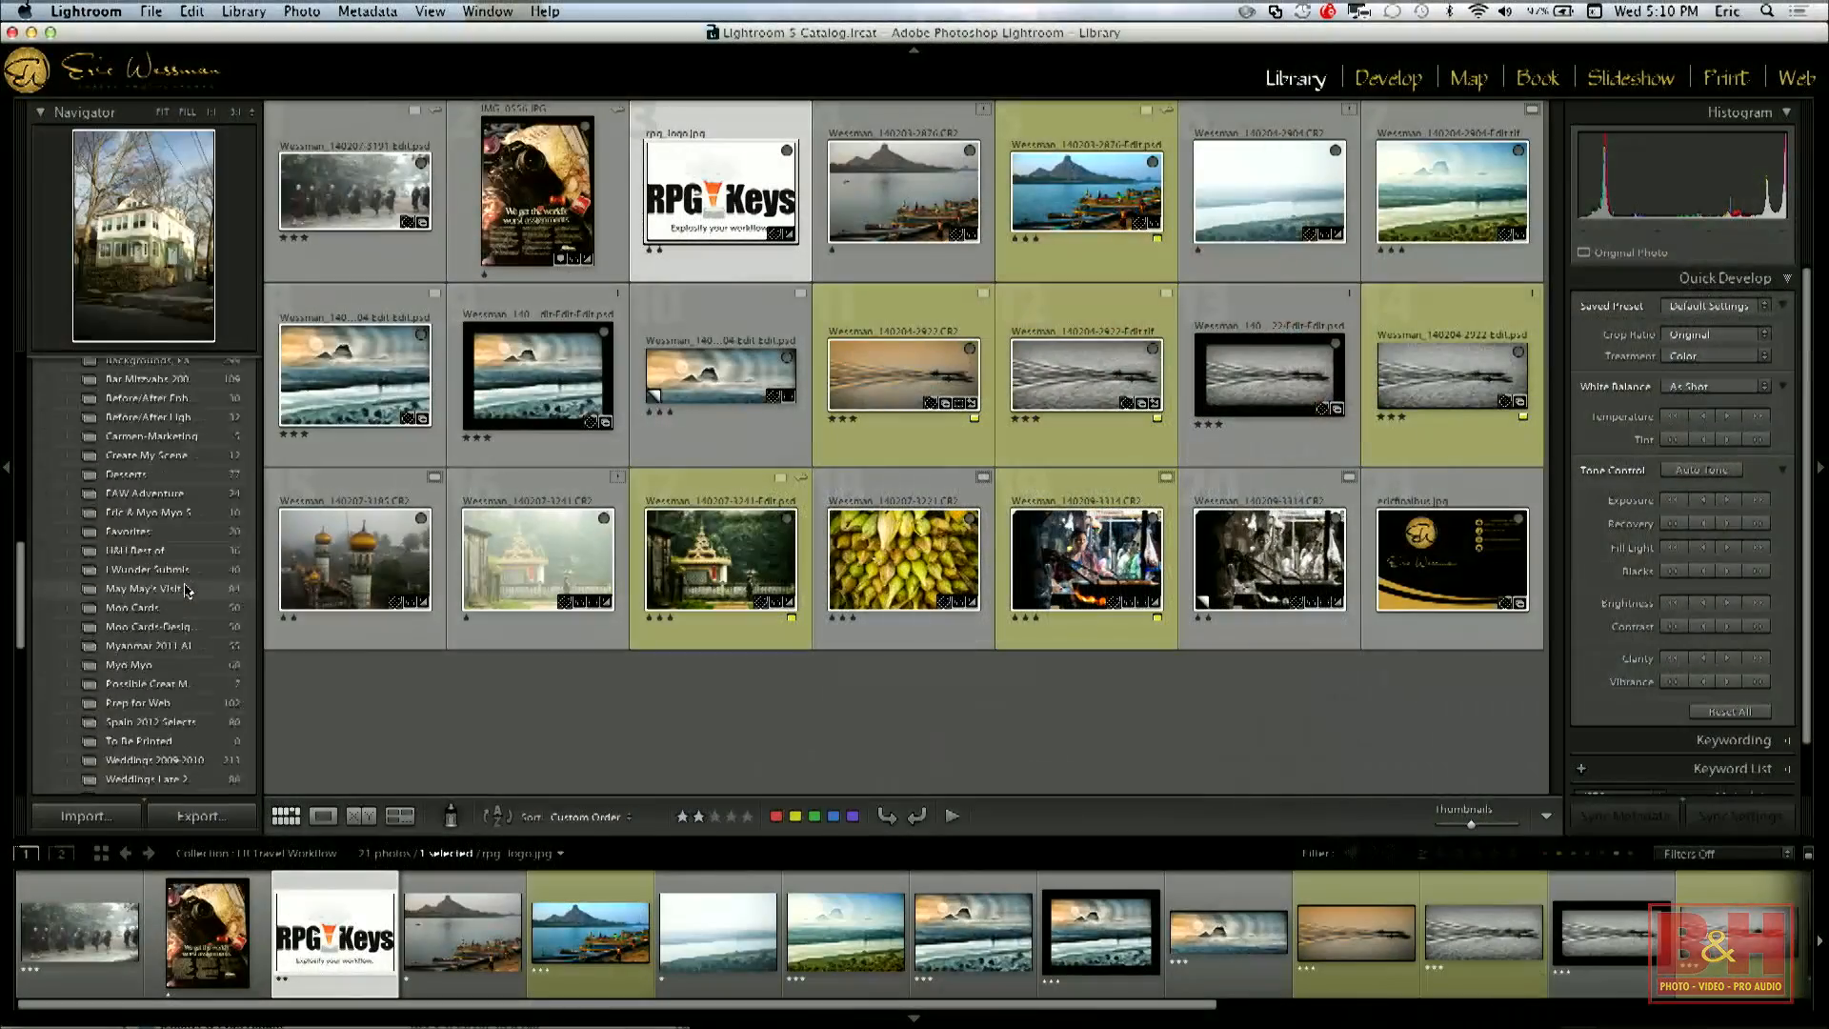
scroll(186, 590, "down", 3)
scroll(187, 590, "down", 3)
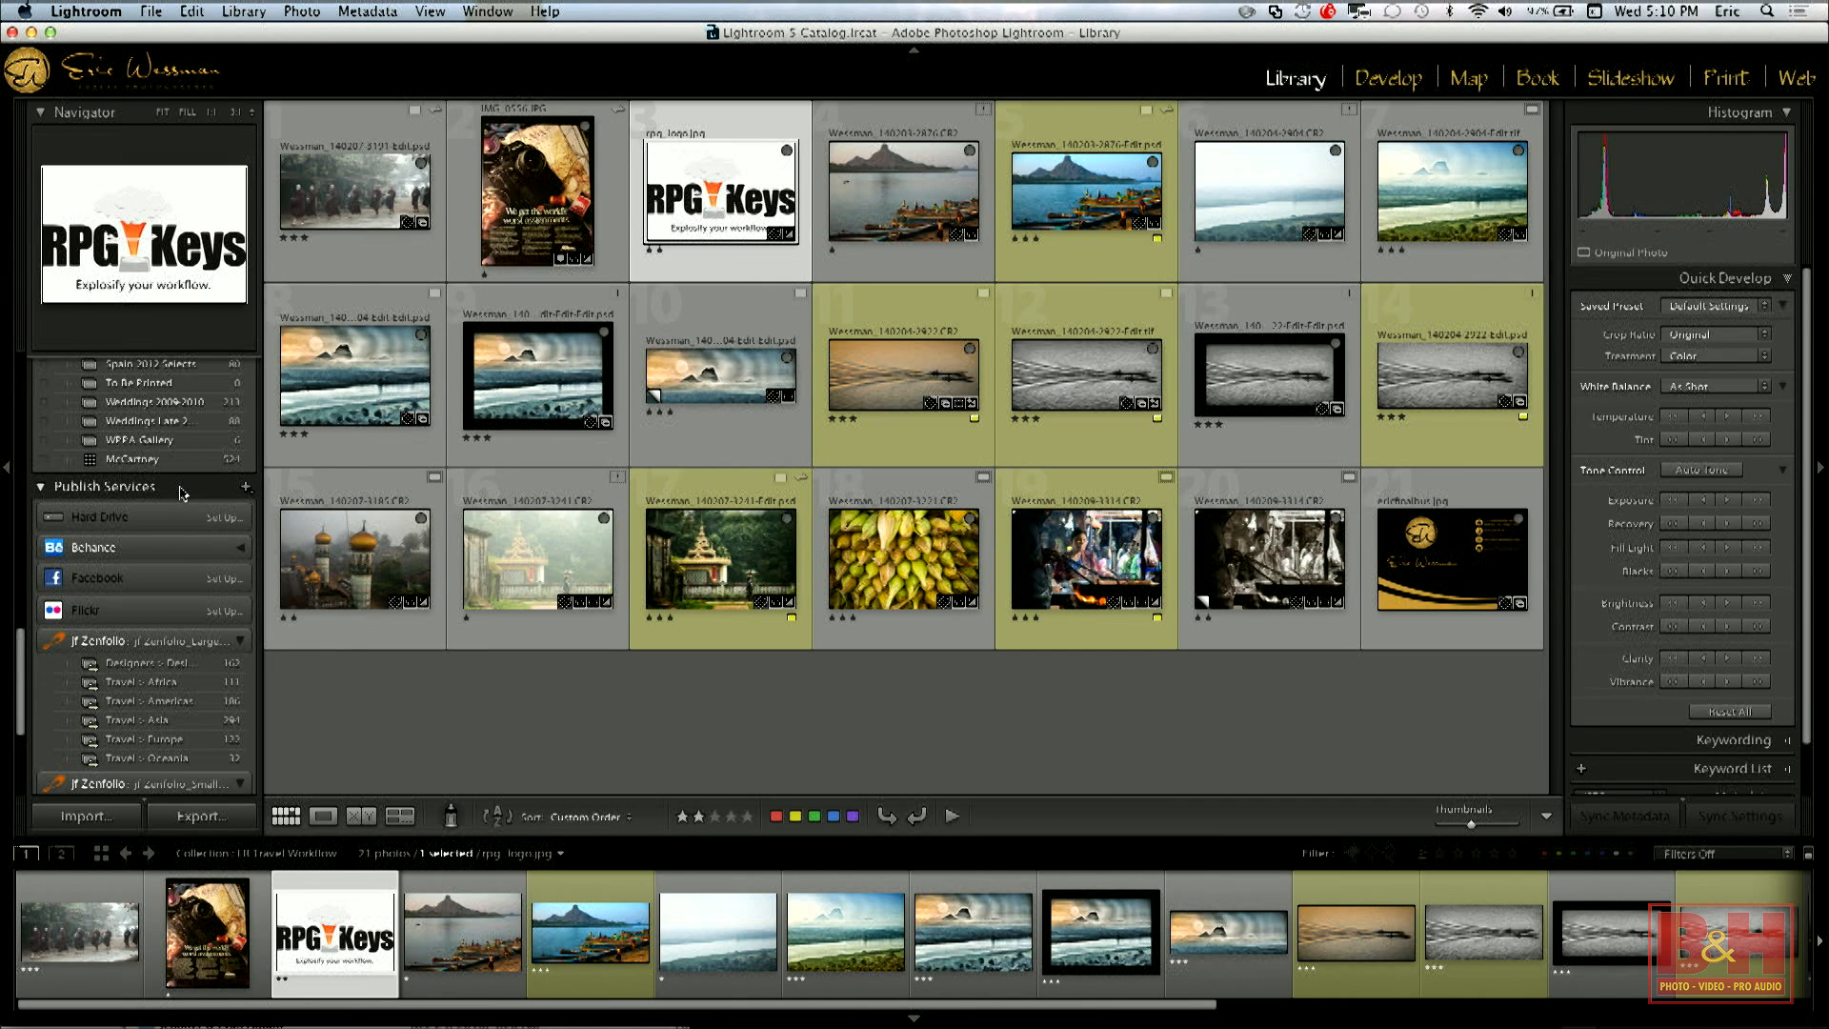
scroll(177, 505, "down", 3)
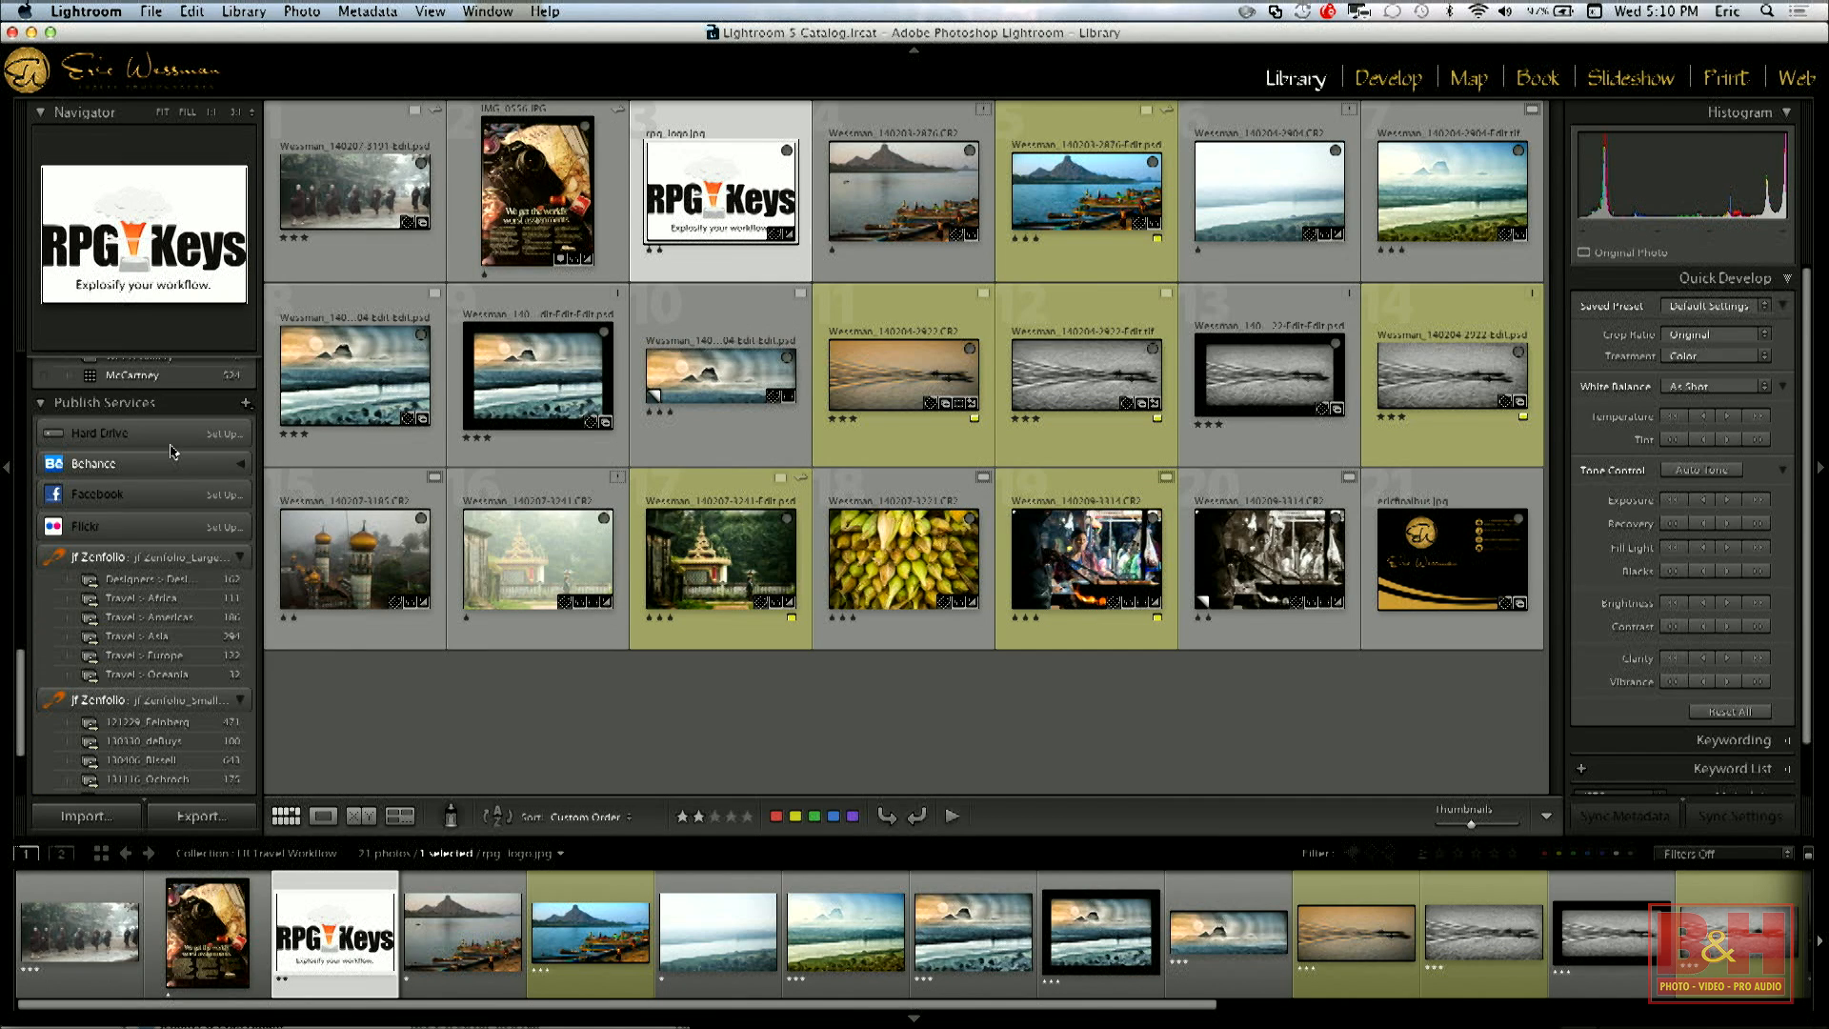
scroll(172, 450, "down", 1)
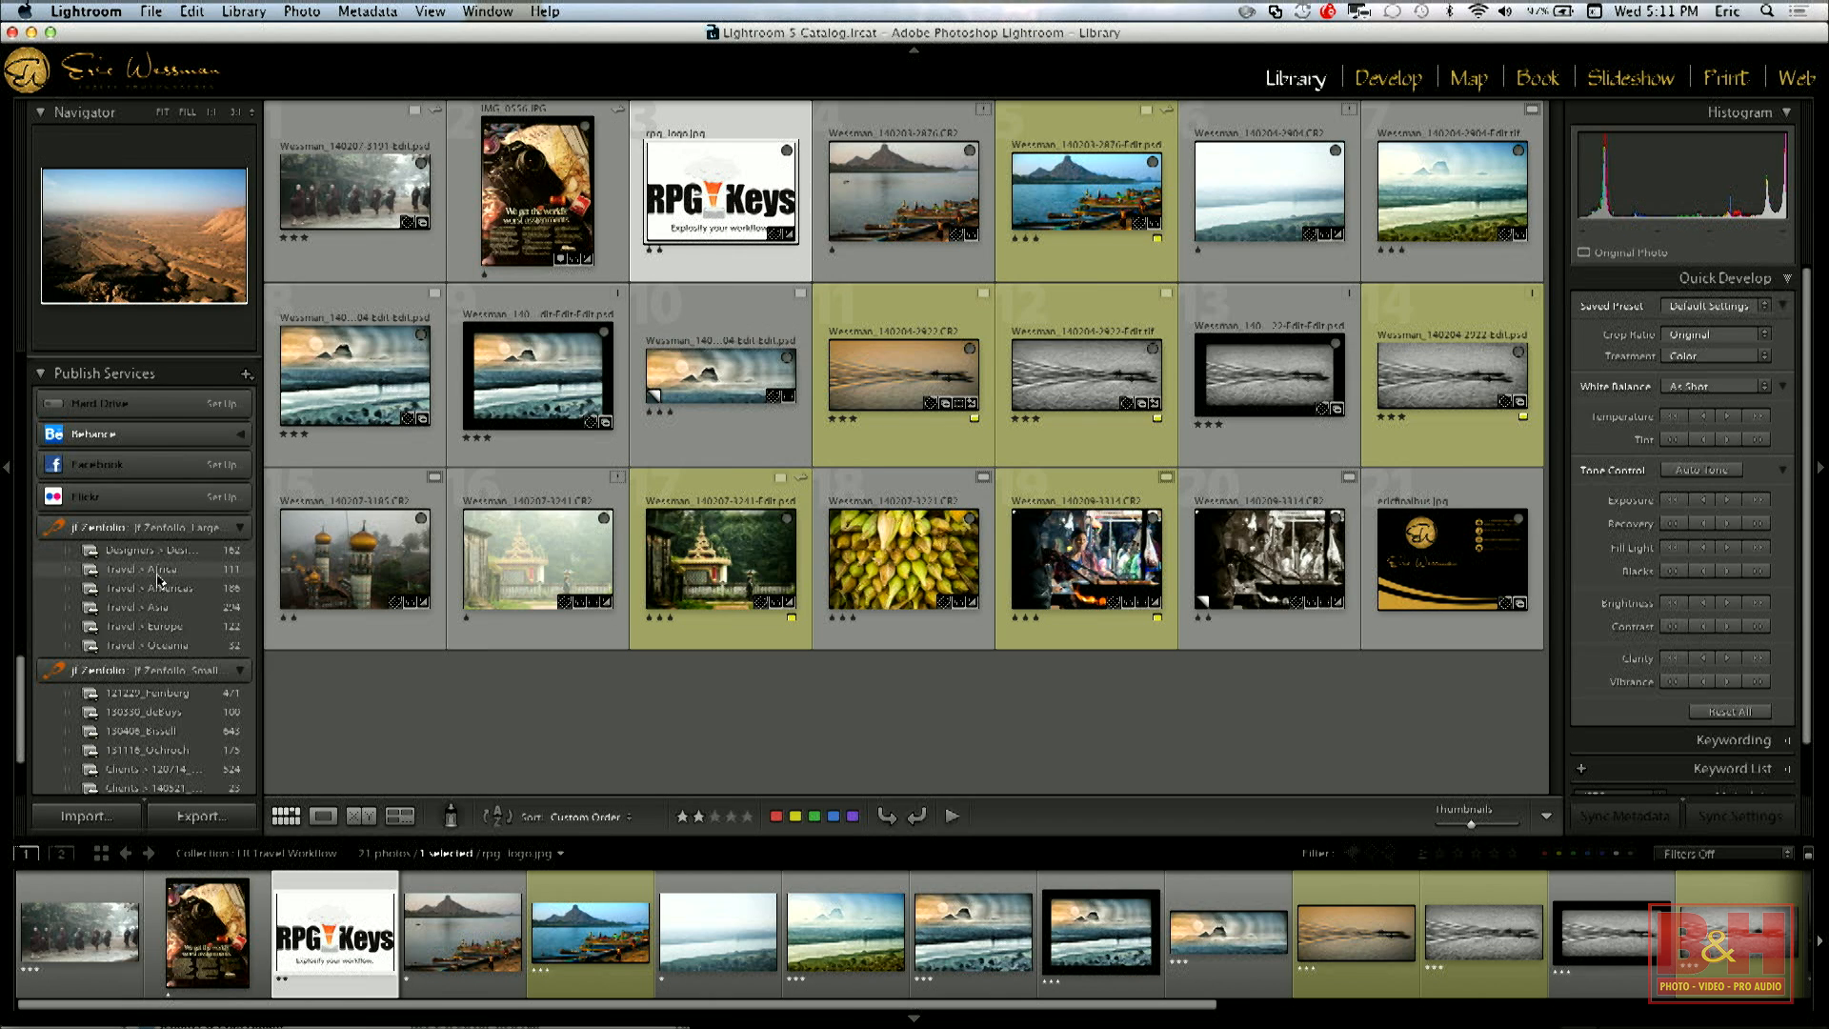
left_click(161, 609)
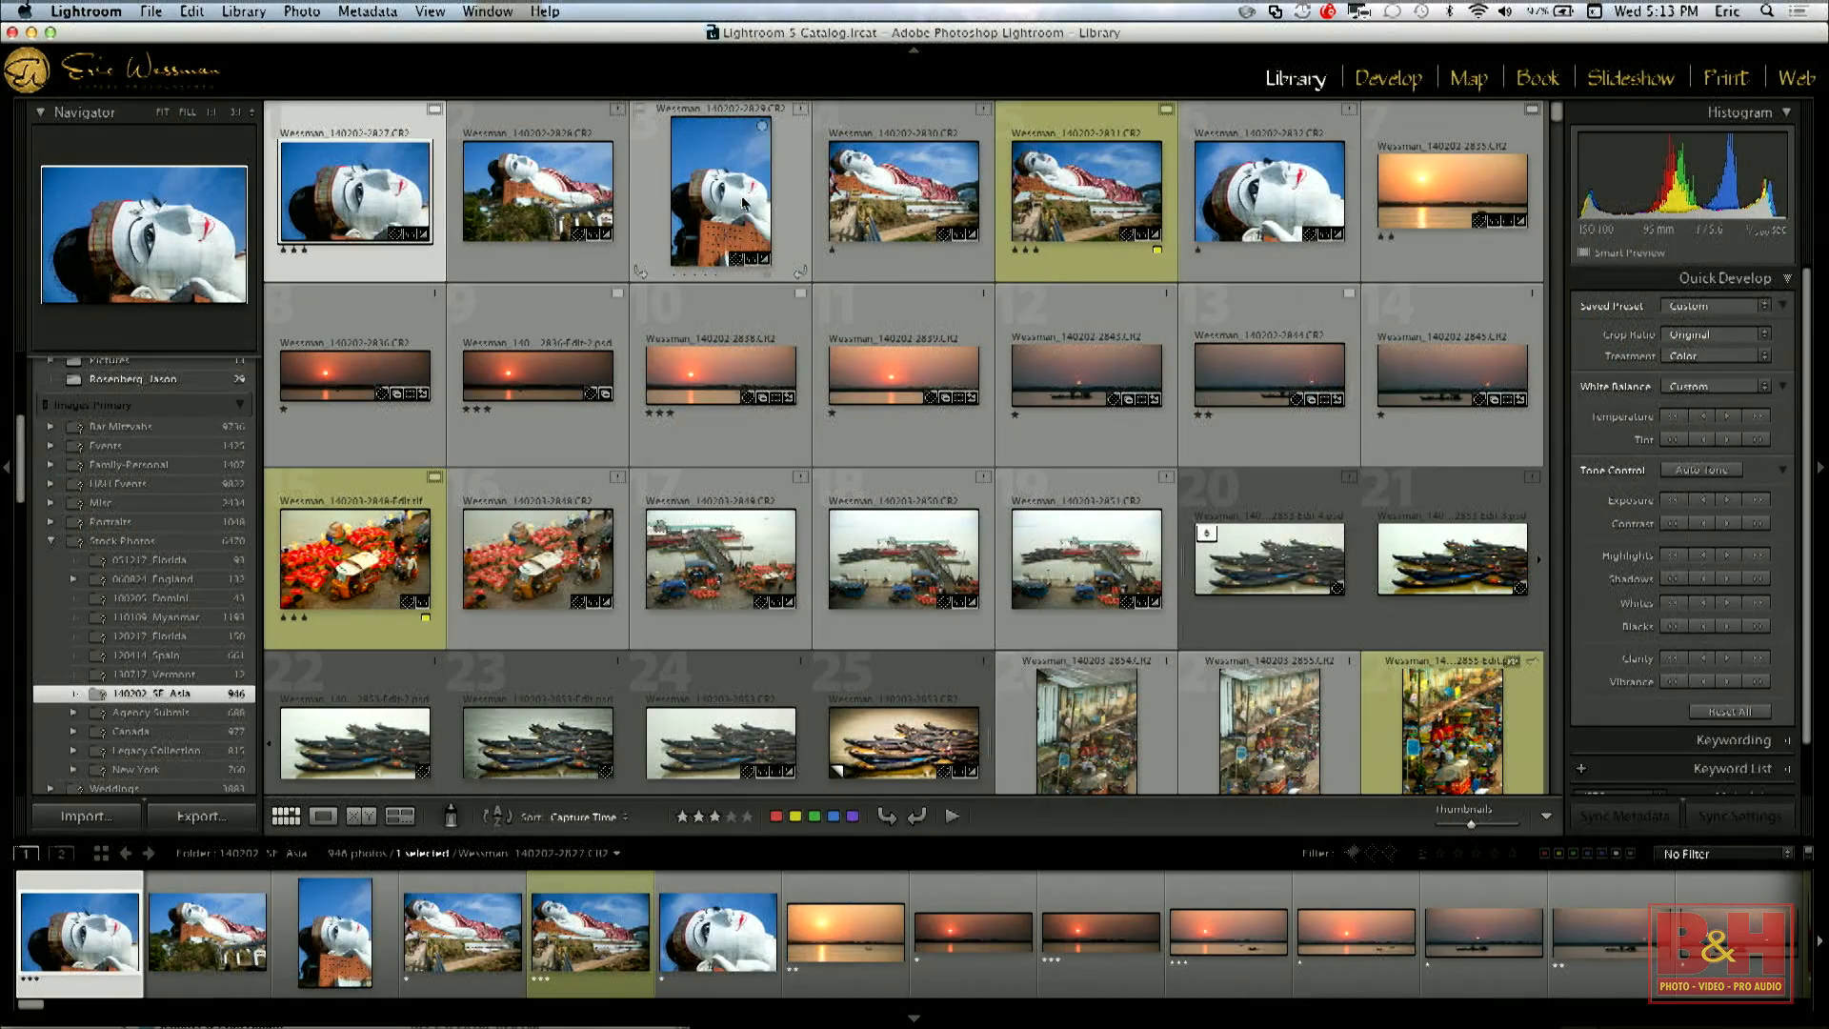
Select the first ten photos in the 140202_SE_Asia folder, open their export settings and review the Blog Pix for FB_1024pix preset.
left_click(748, 389, "shift")
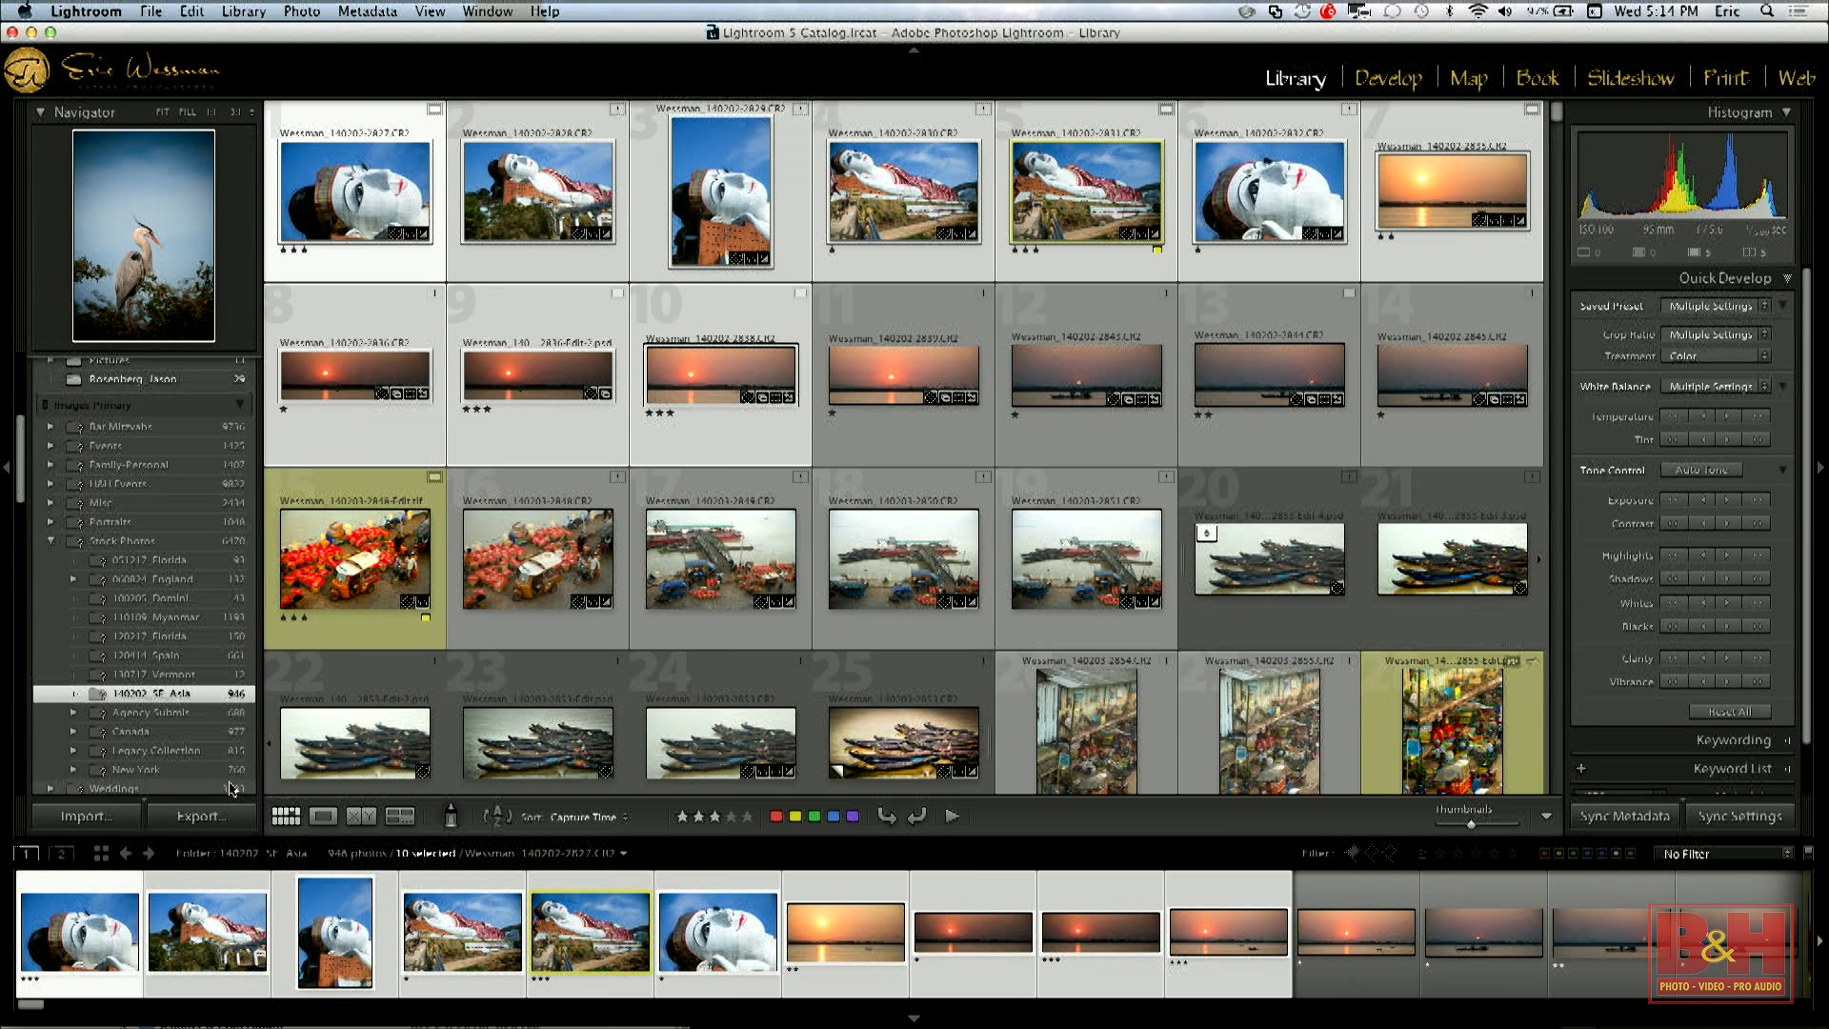
left_click(198, 817)
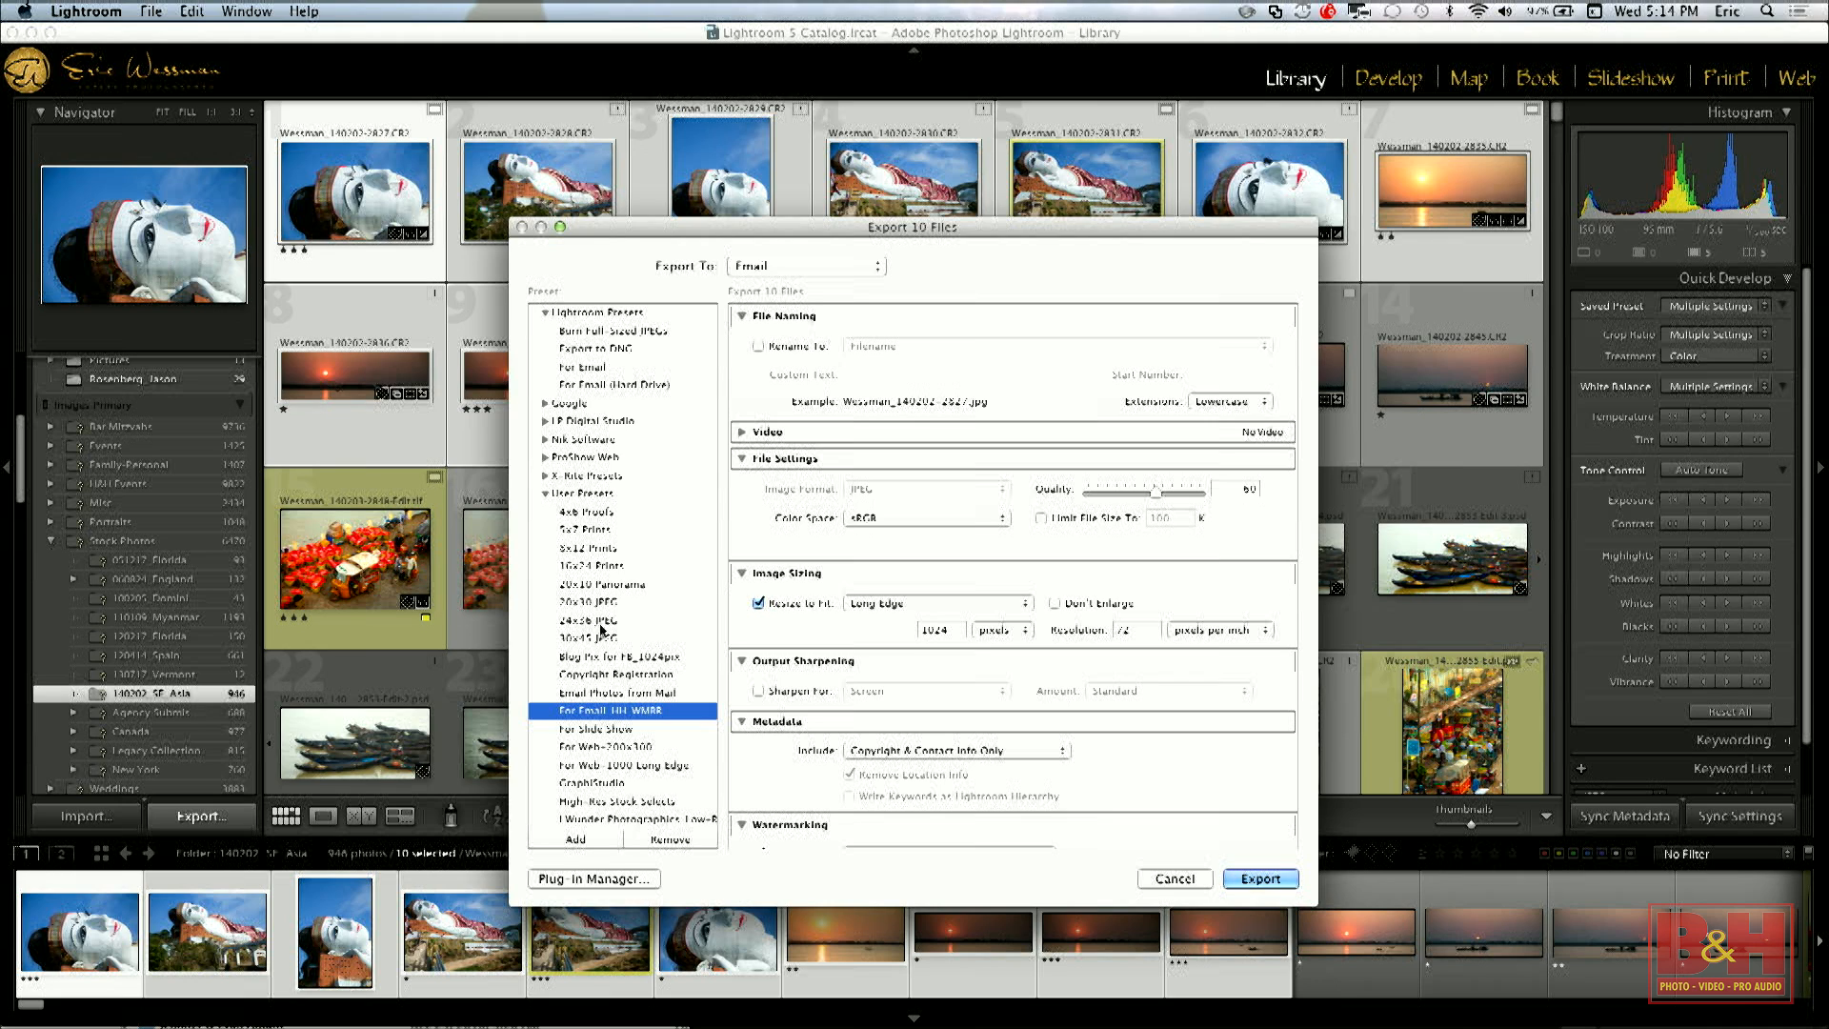
left_click(593, 658)
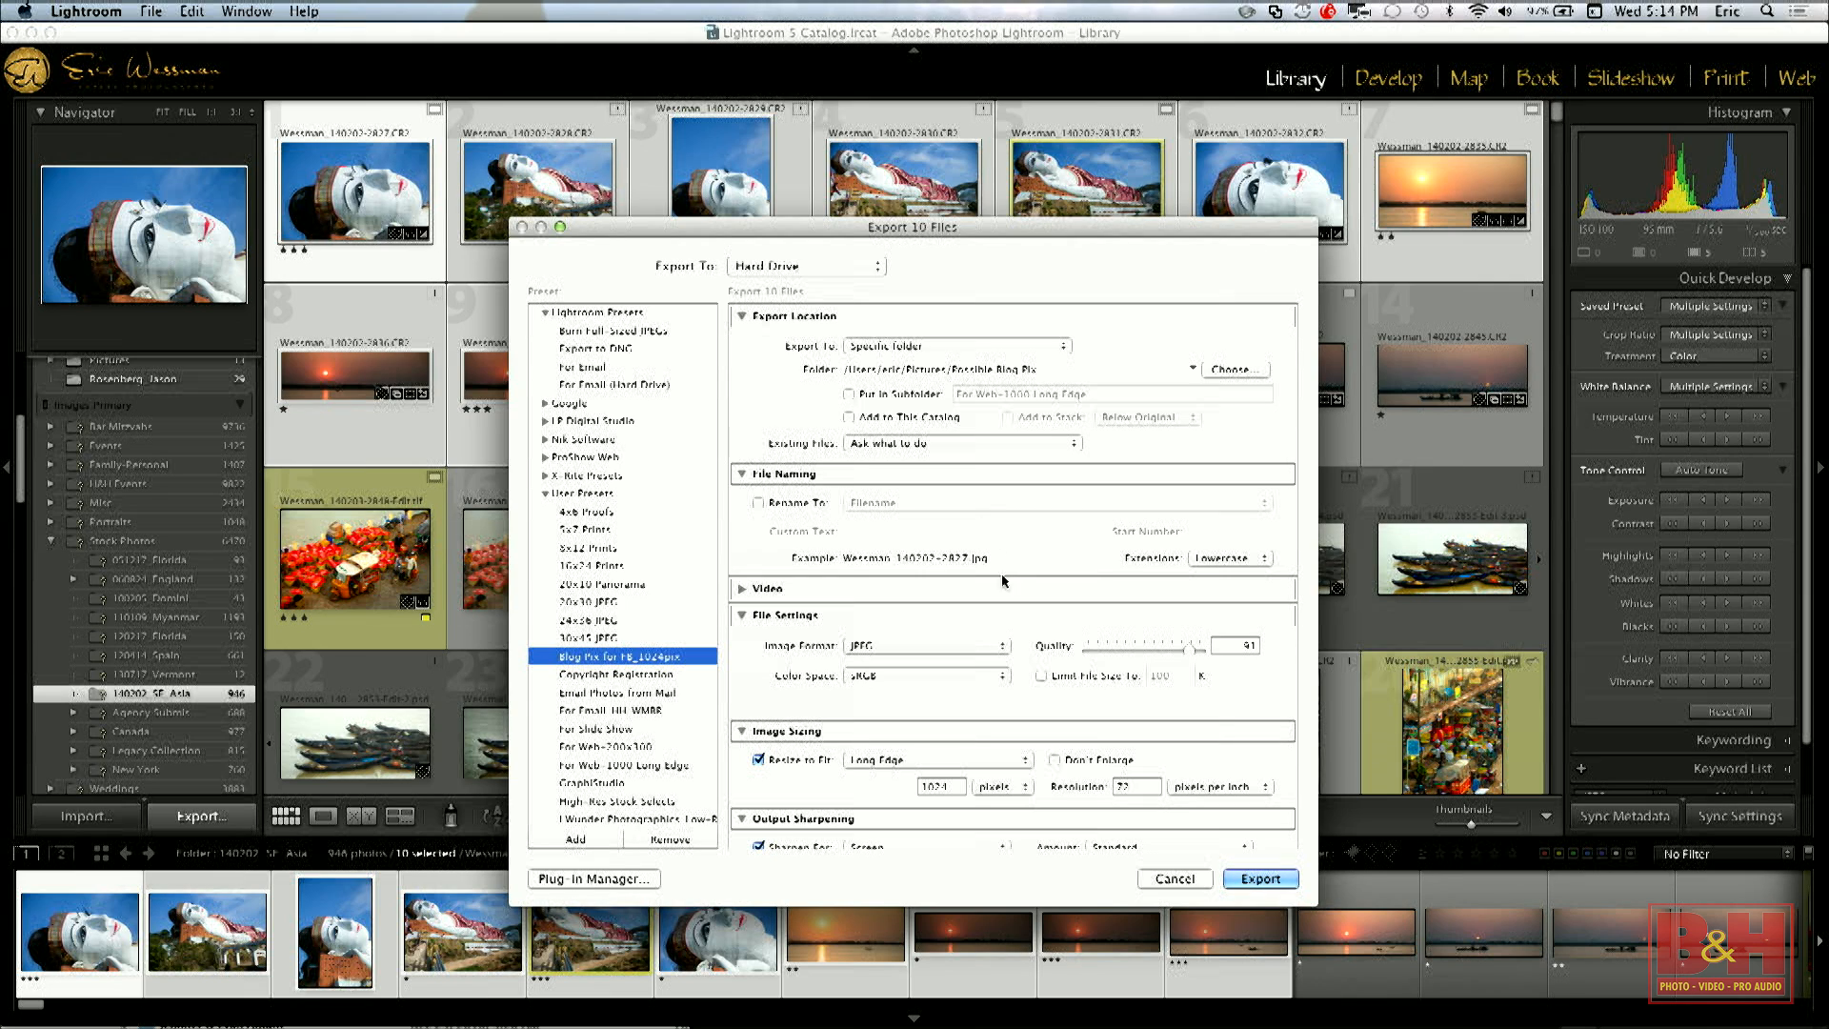
scroll(1023, 644, "down", 5)
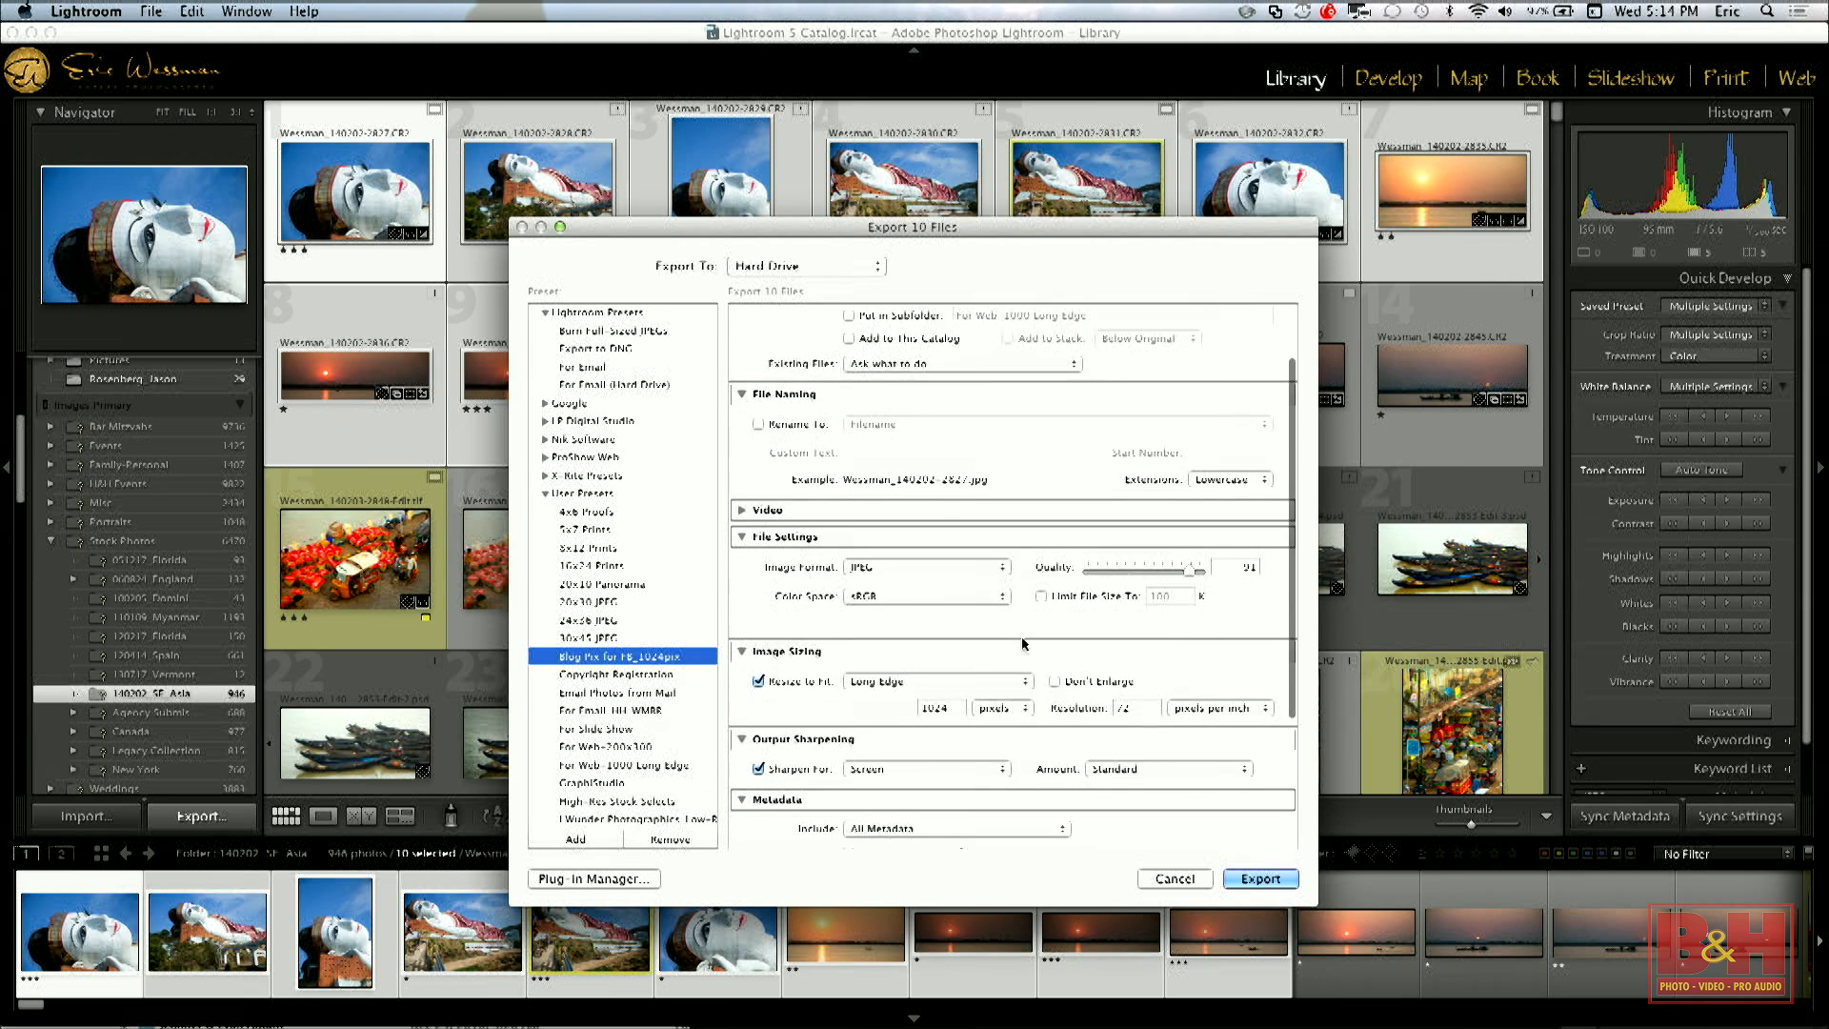
scroll(1023, 643, "down", 6)
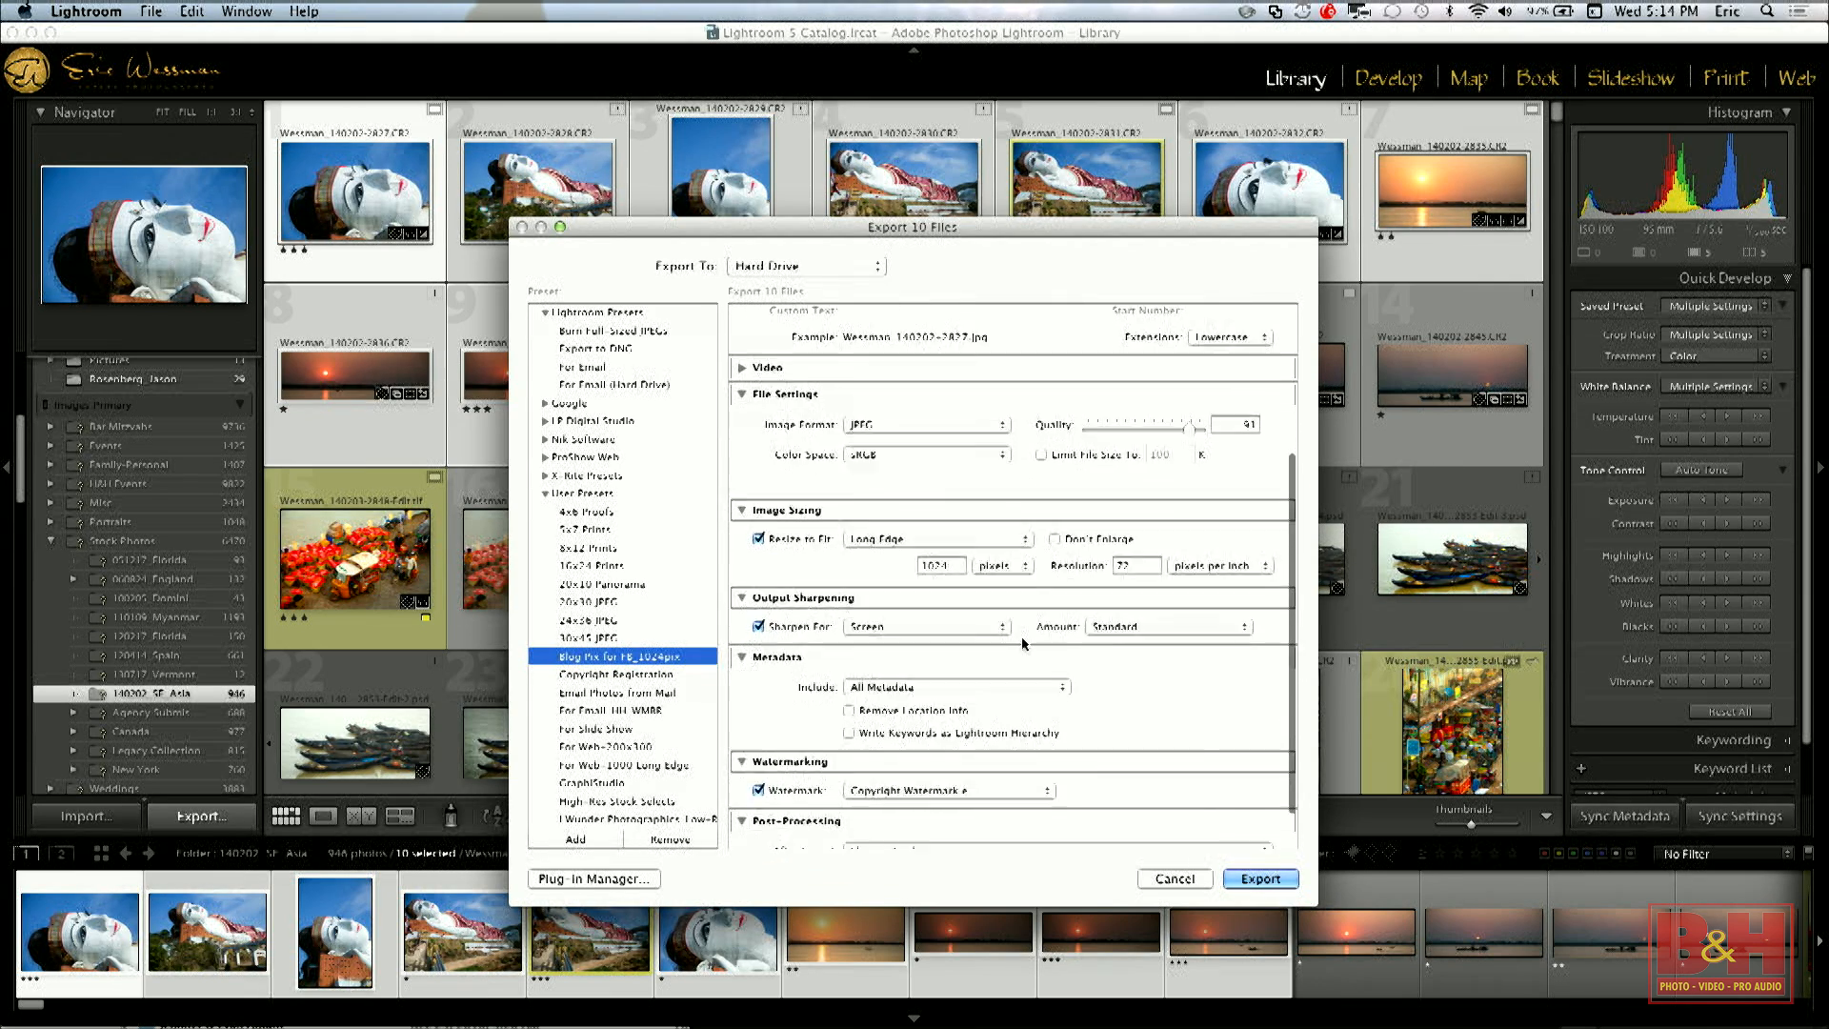
scroll(1023, 644, "down", 2)
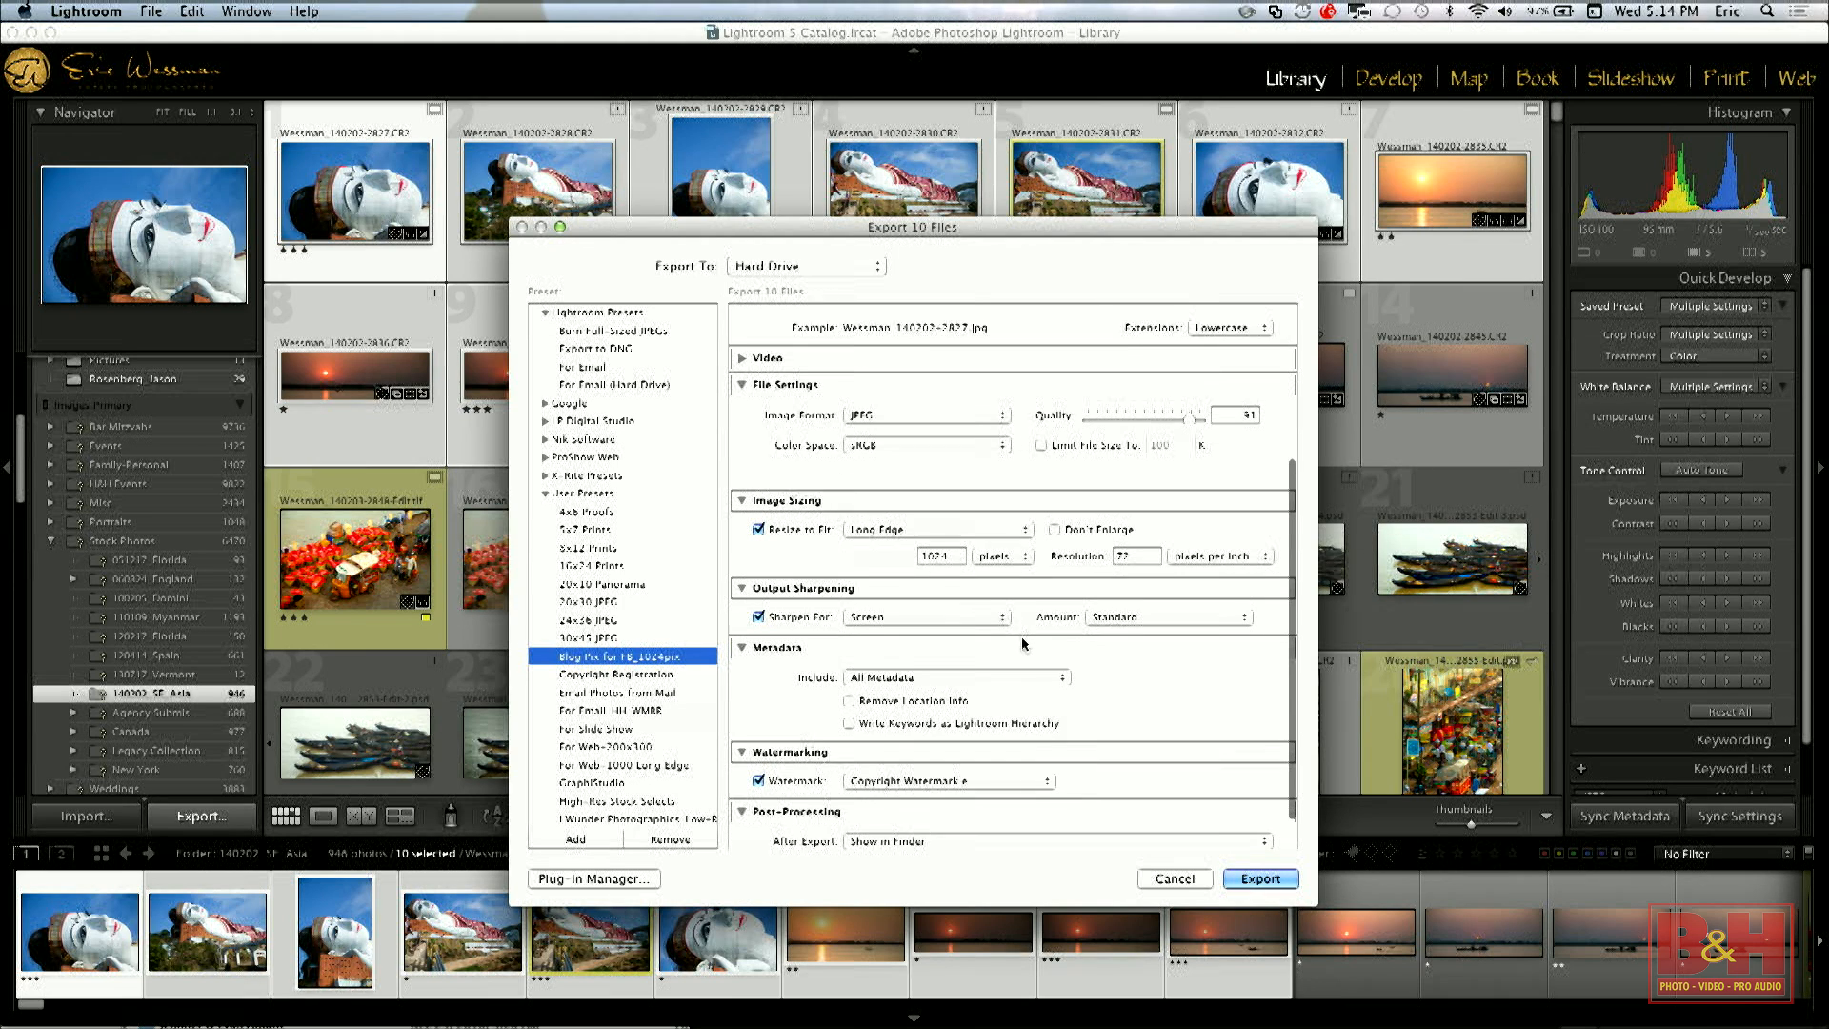
scroll(1023, 644, "down", 1)
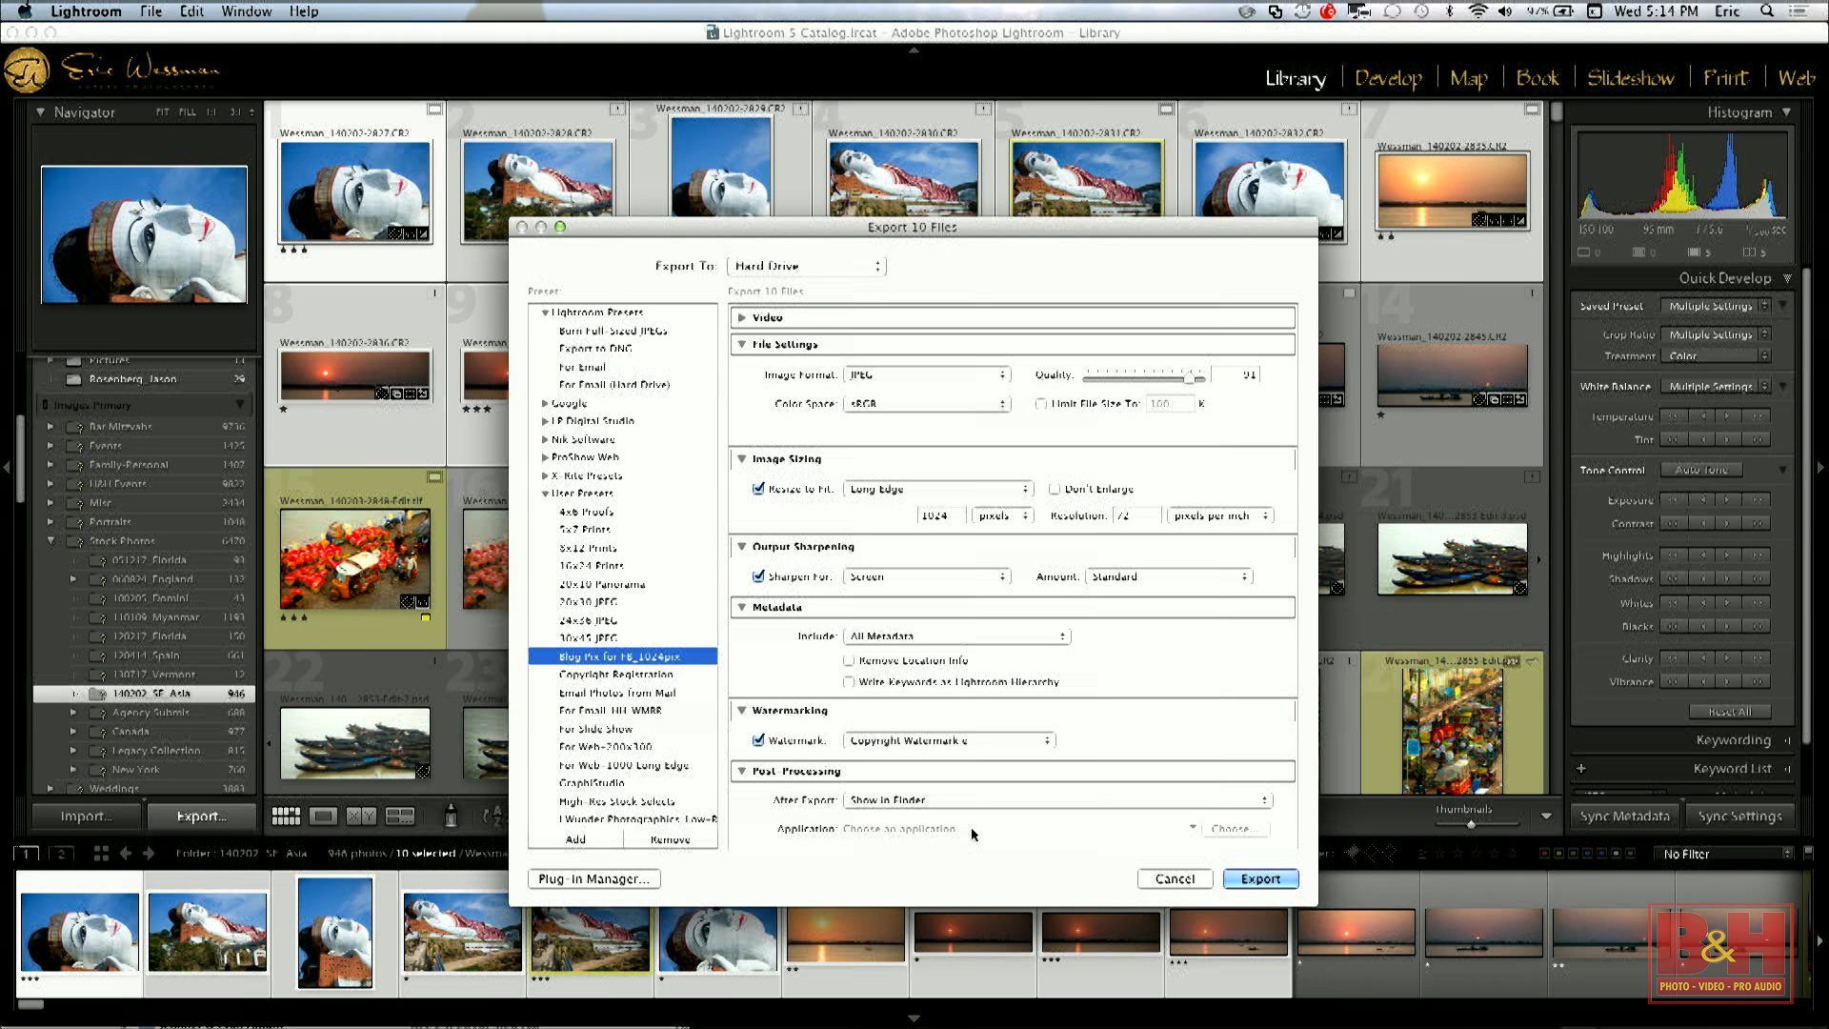
Load the Low-Res Stock Submission user preset for the ten-photo export.
scroll(666, 777, "down", 4)
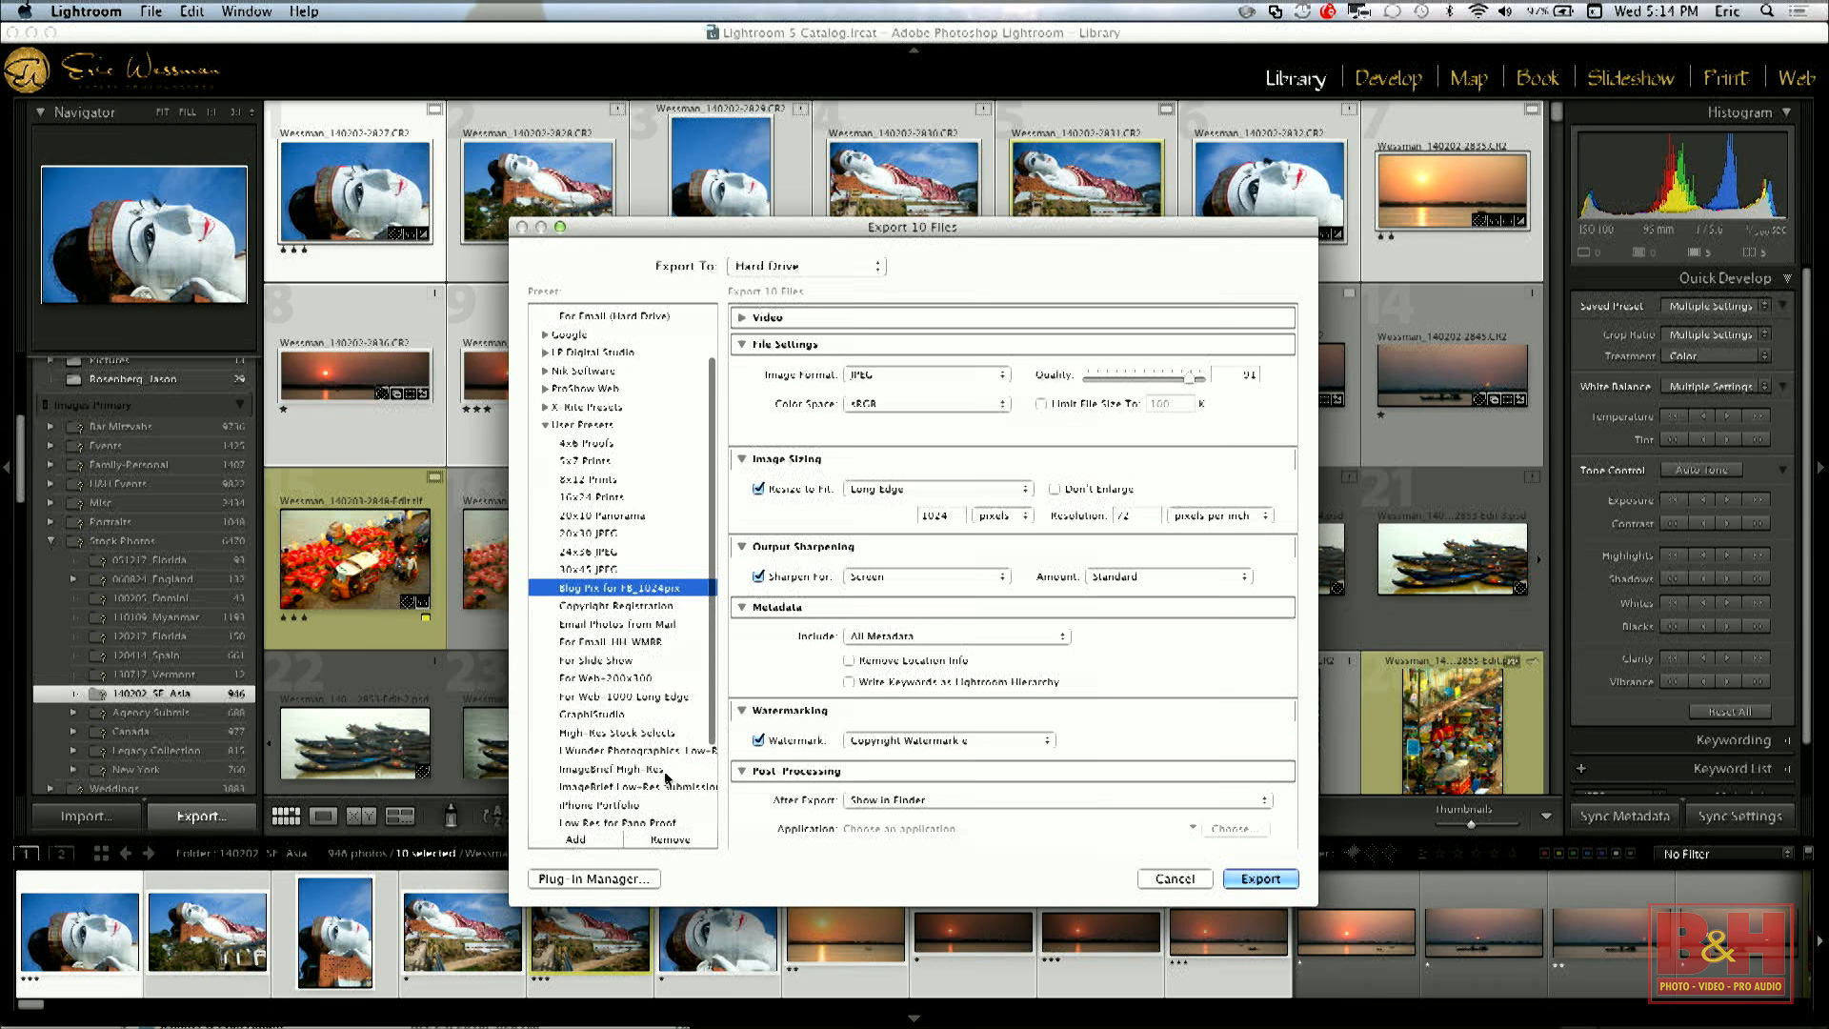
scroll(666, 776, "down", 3)
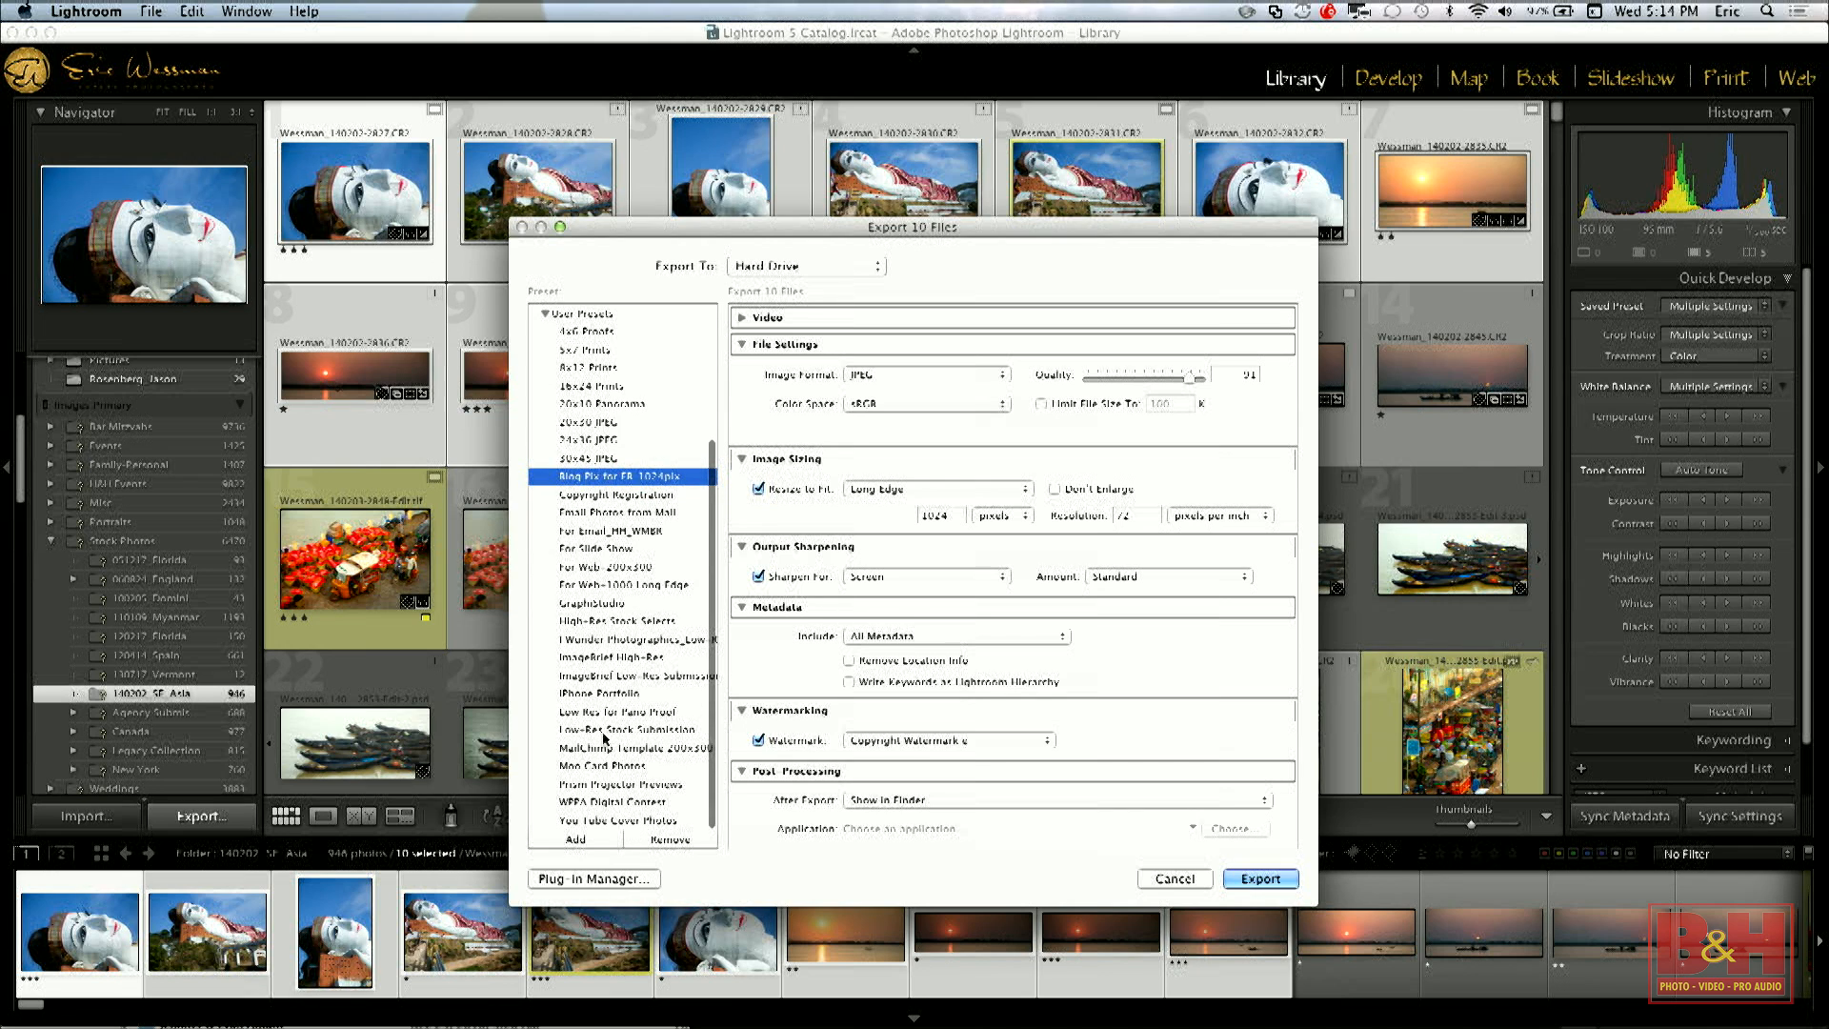
left_click(591, 731)
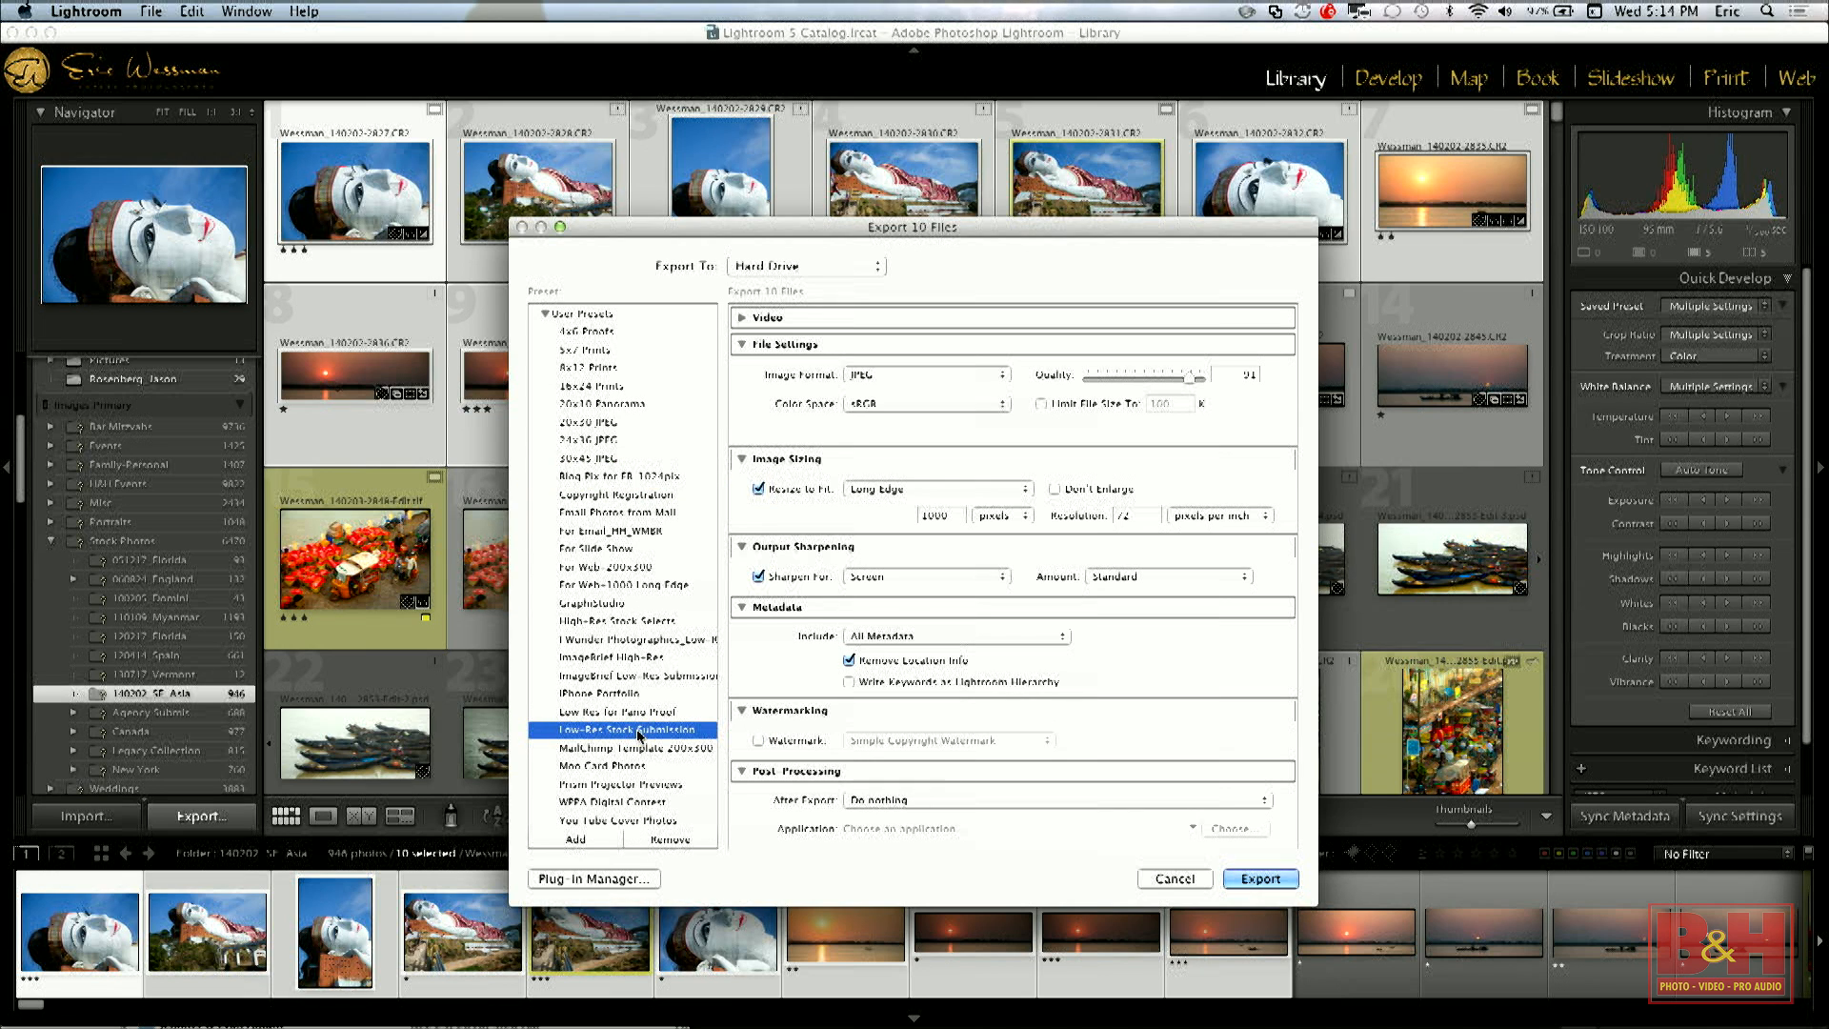